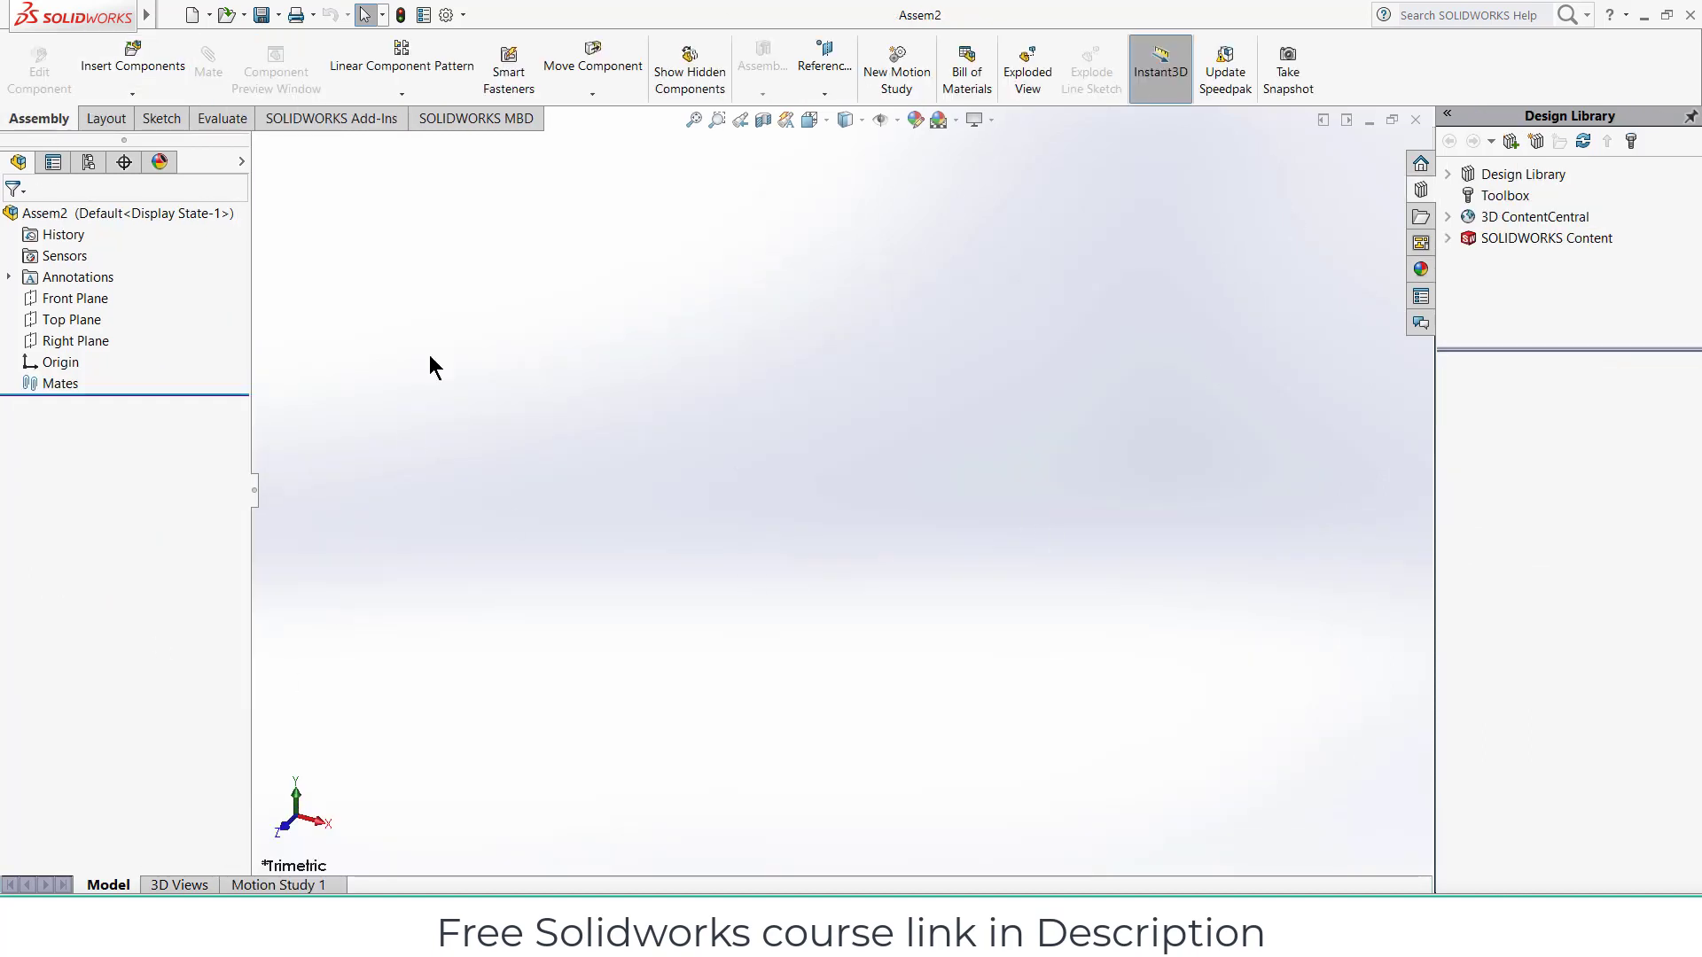
Step: Insert a new part into the assembly and place it on the Top Plane to start its sketch
left_click(126, 96)
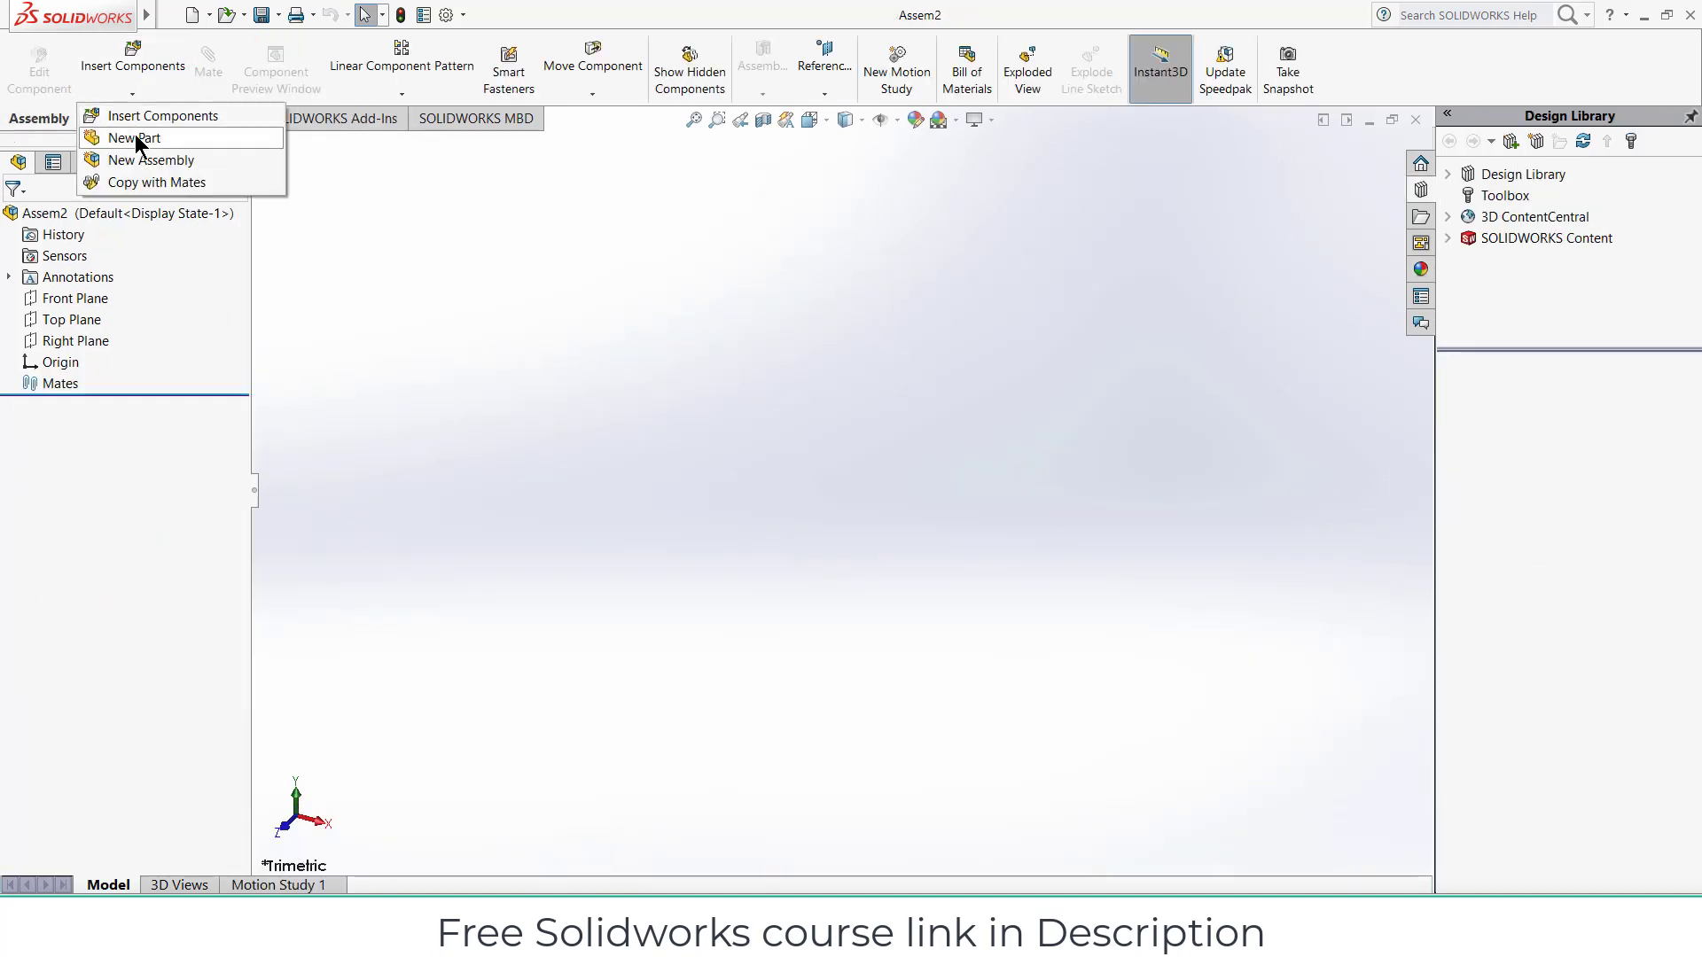
left_click(137, 142)
left_click(73, 321)
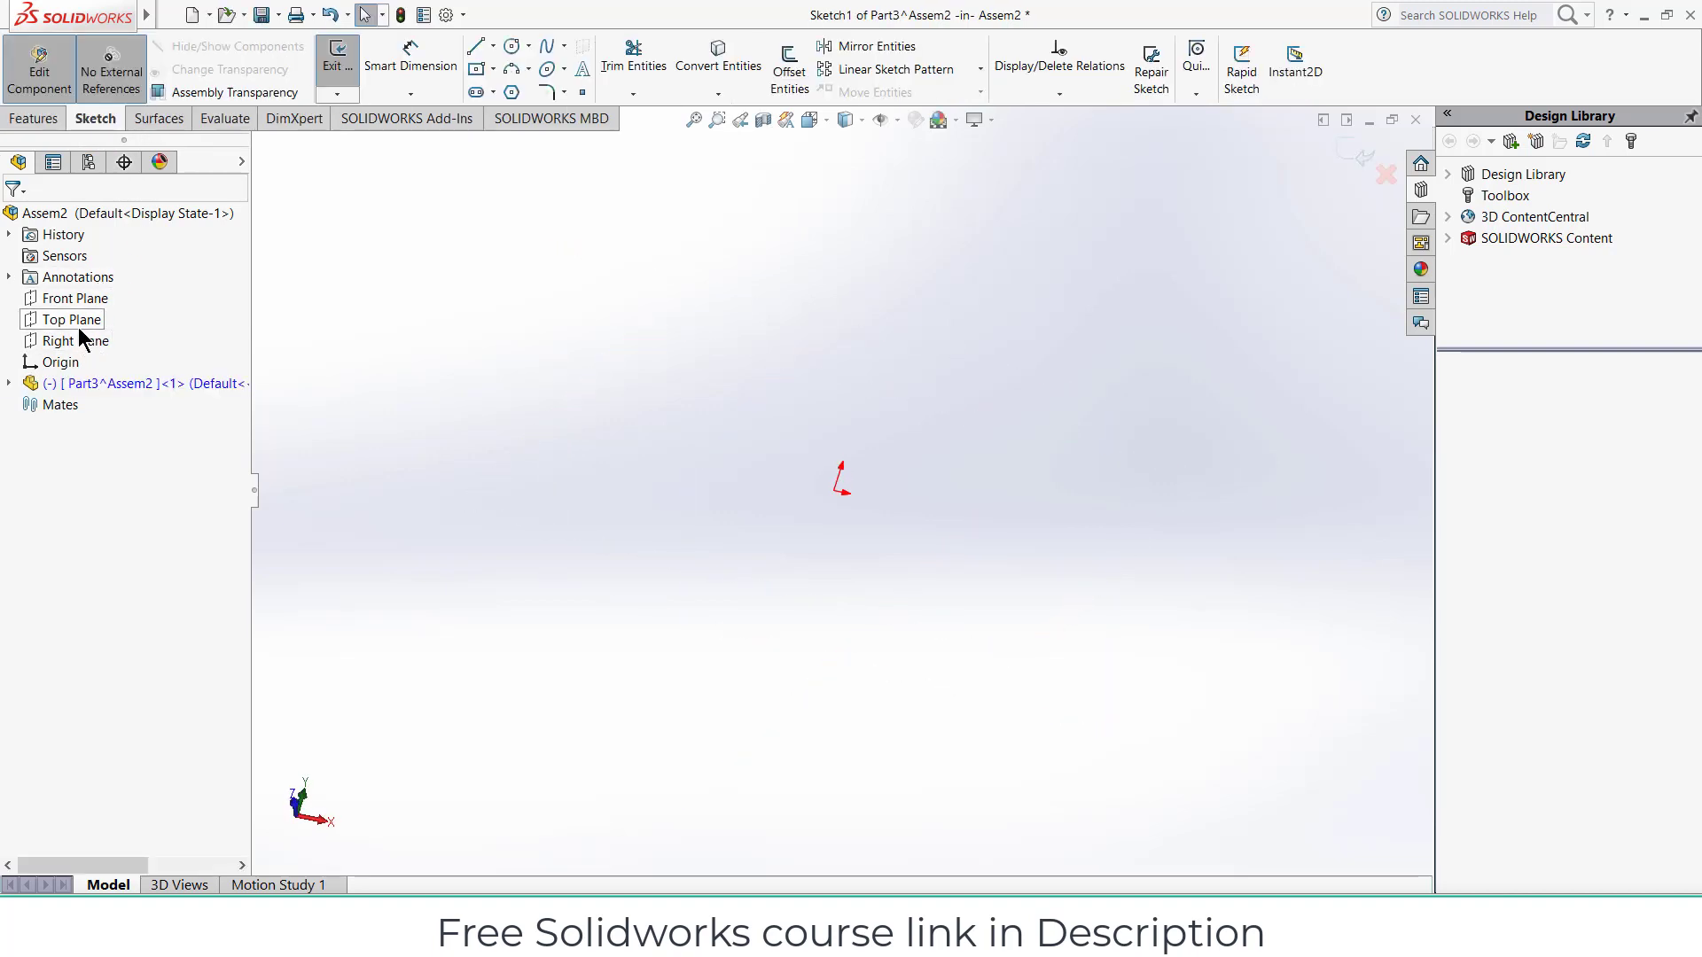
Step: Sketch a circle about 201 mm in diameter centred on the part's origin
left_click(513, 49)
left_click(839, 492)
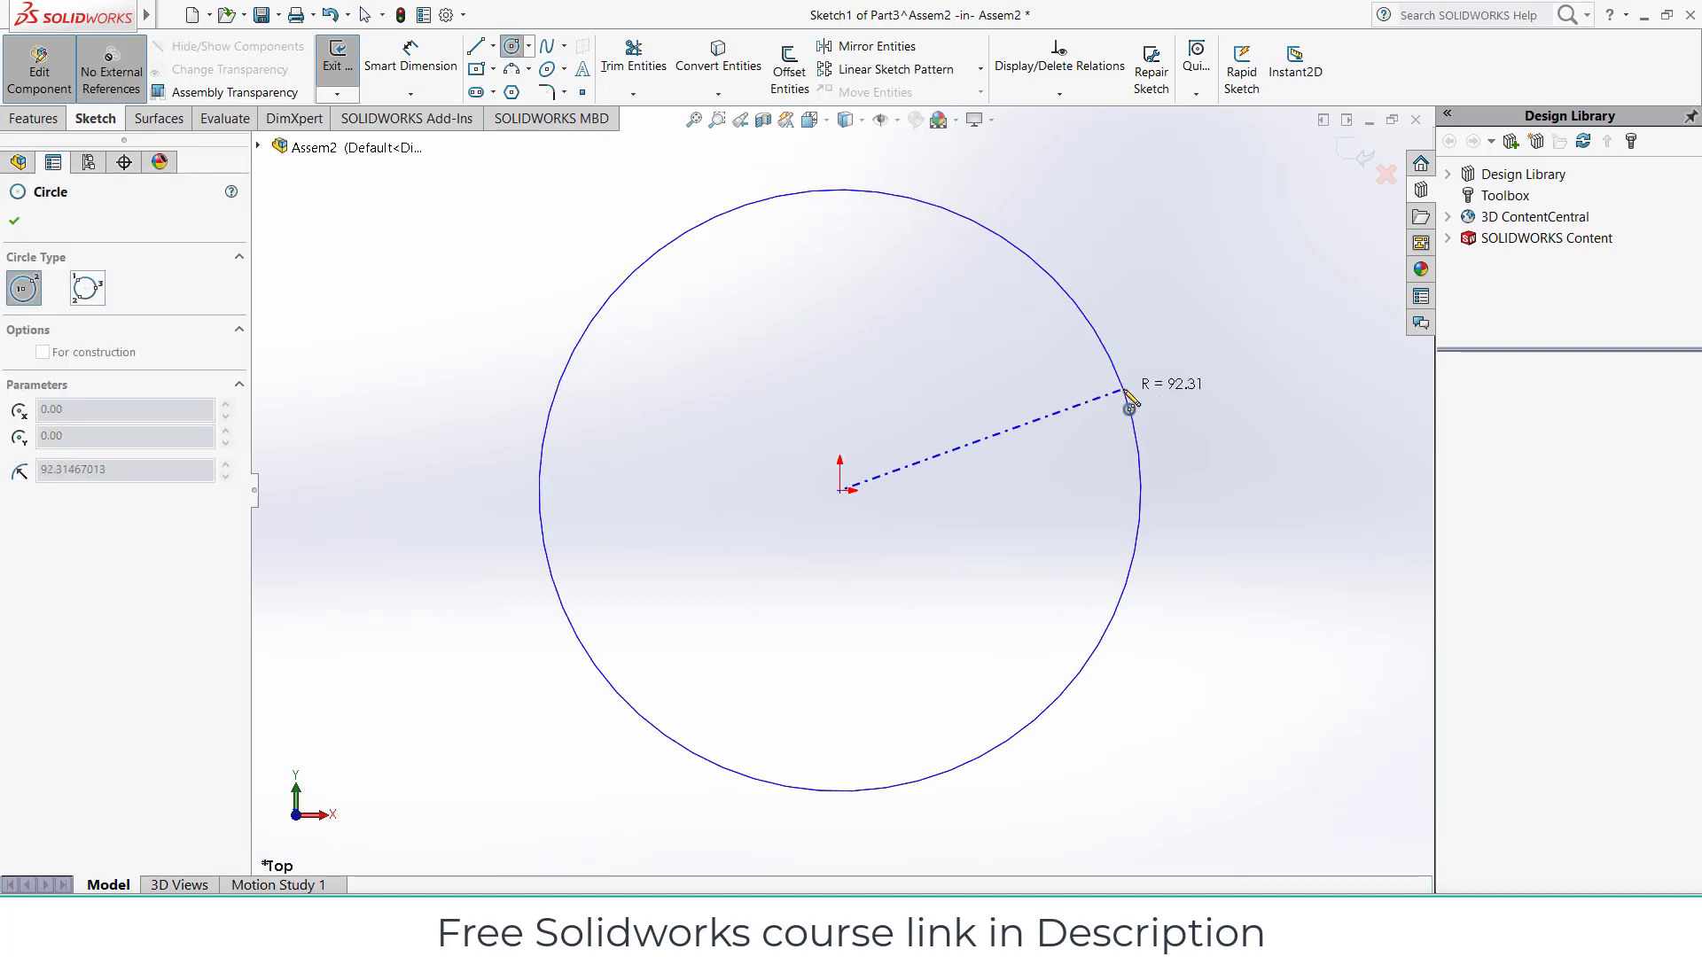
left_click(1147, 381)
Step: Dimension the circle's diameter and set it to 200 mm
left_click(389, 62)
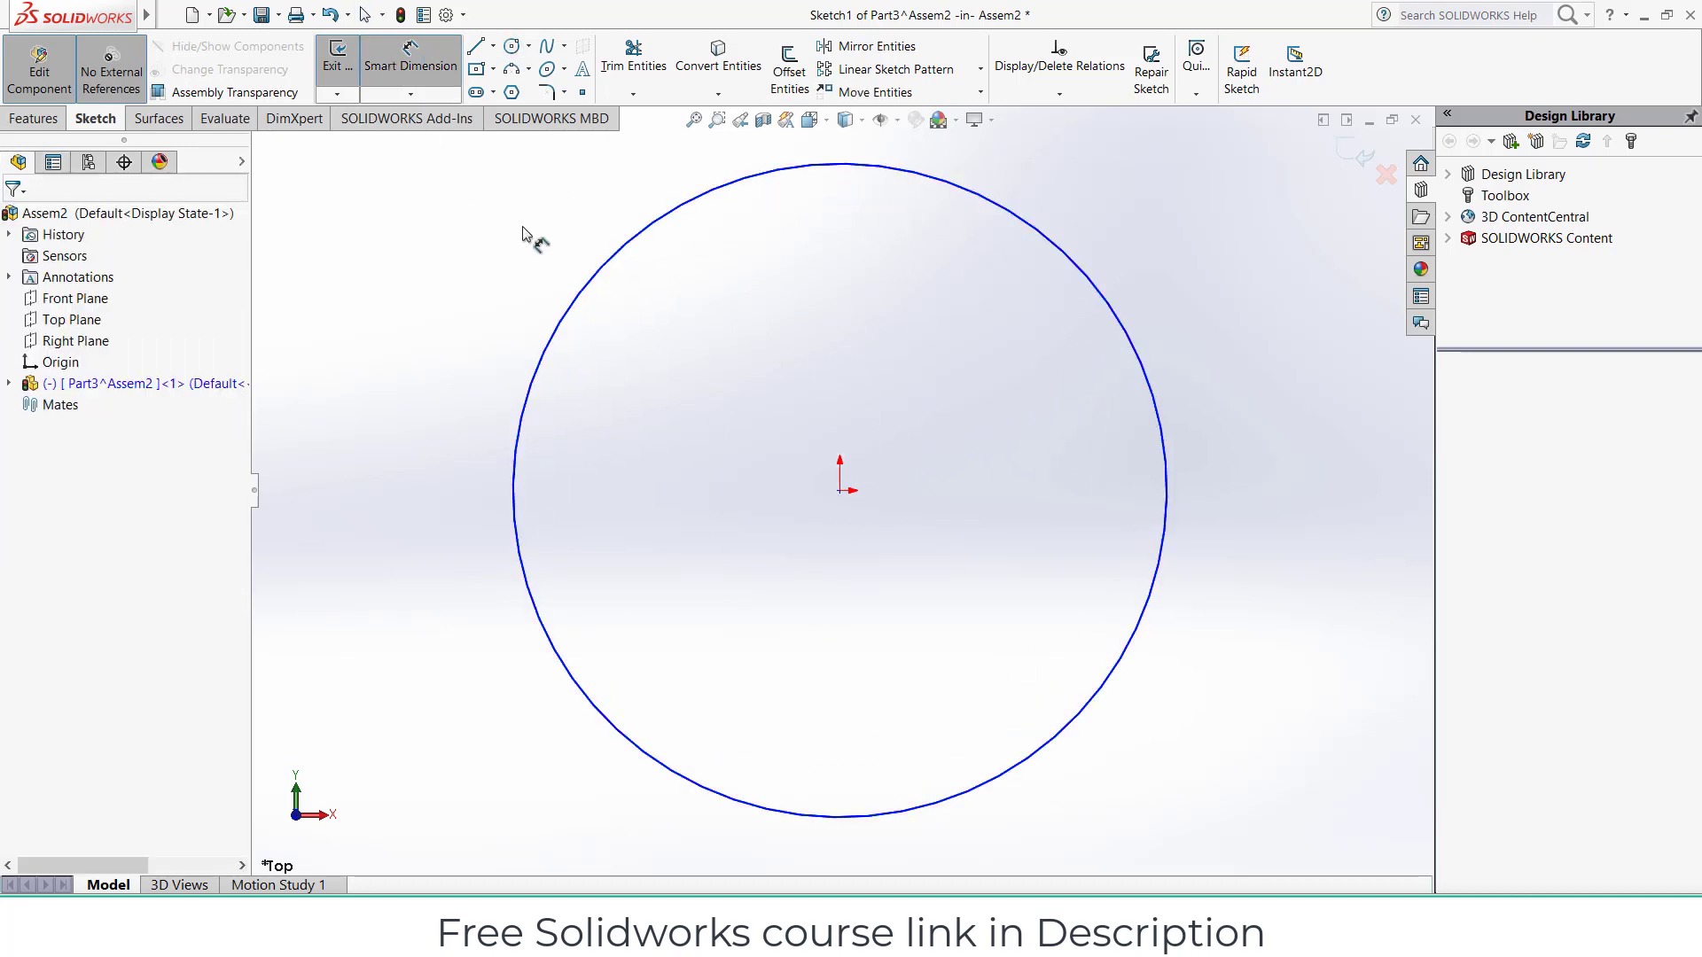
left_click(570, 303)
left_click(504, 304)
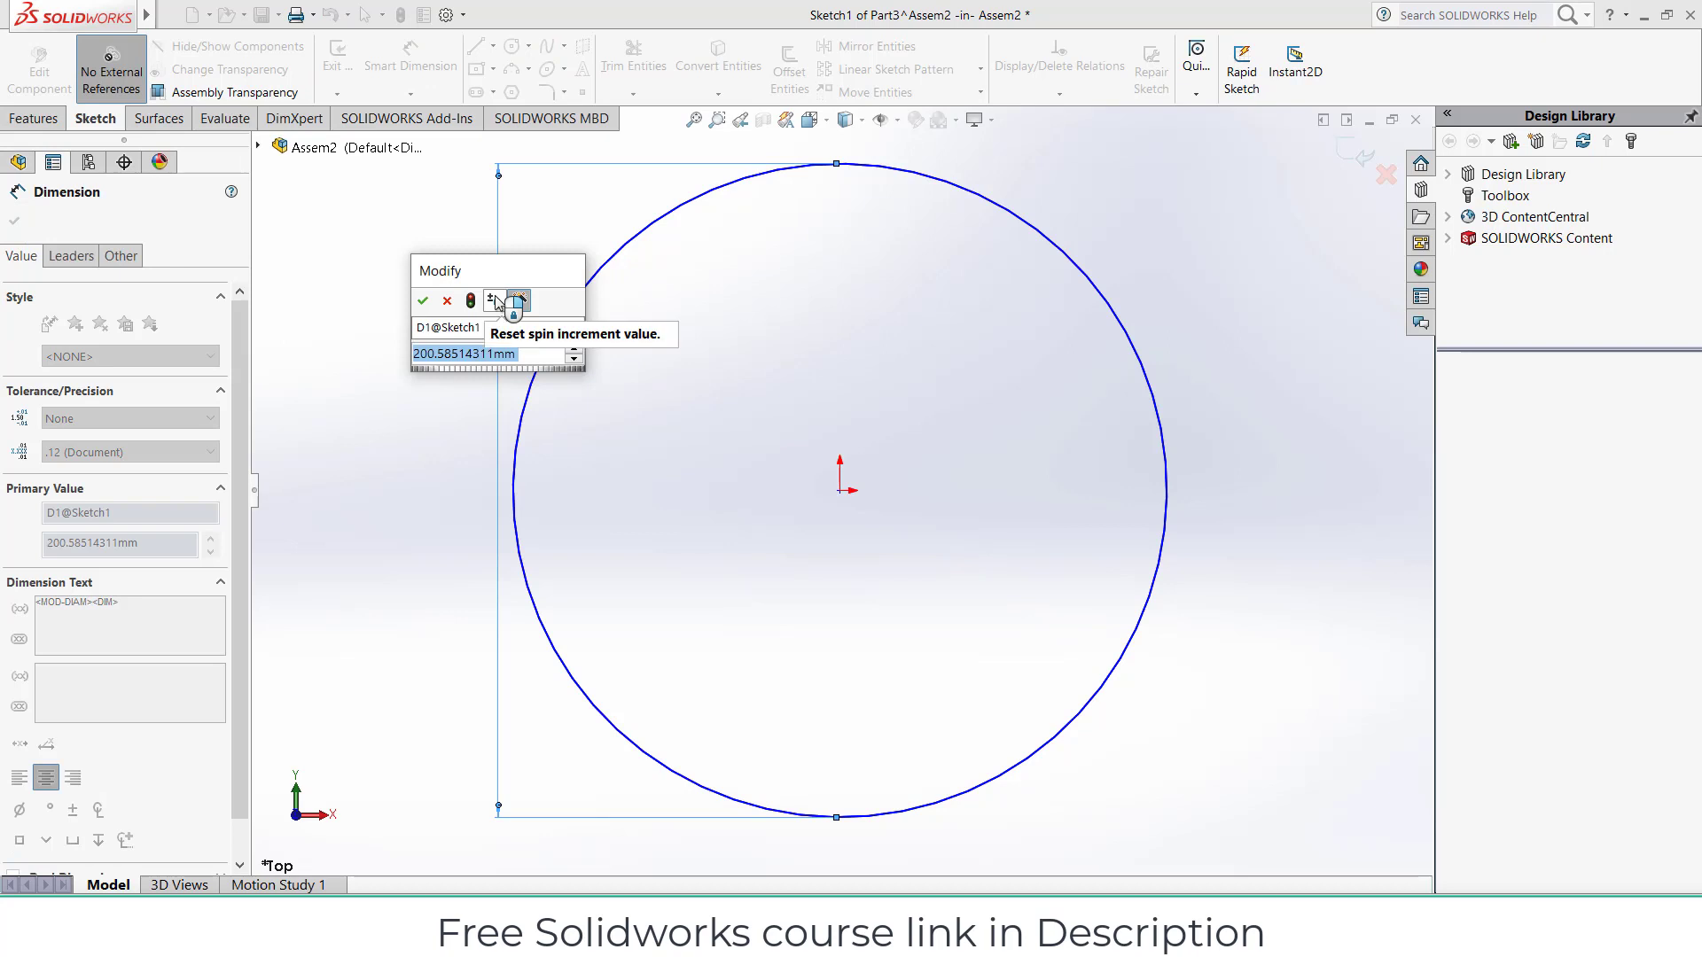
type("200")
left_click(423, 301)
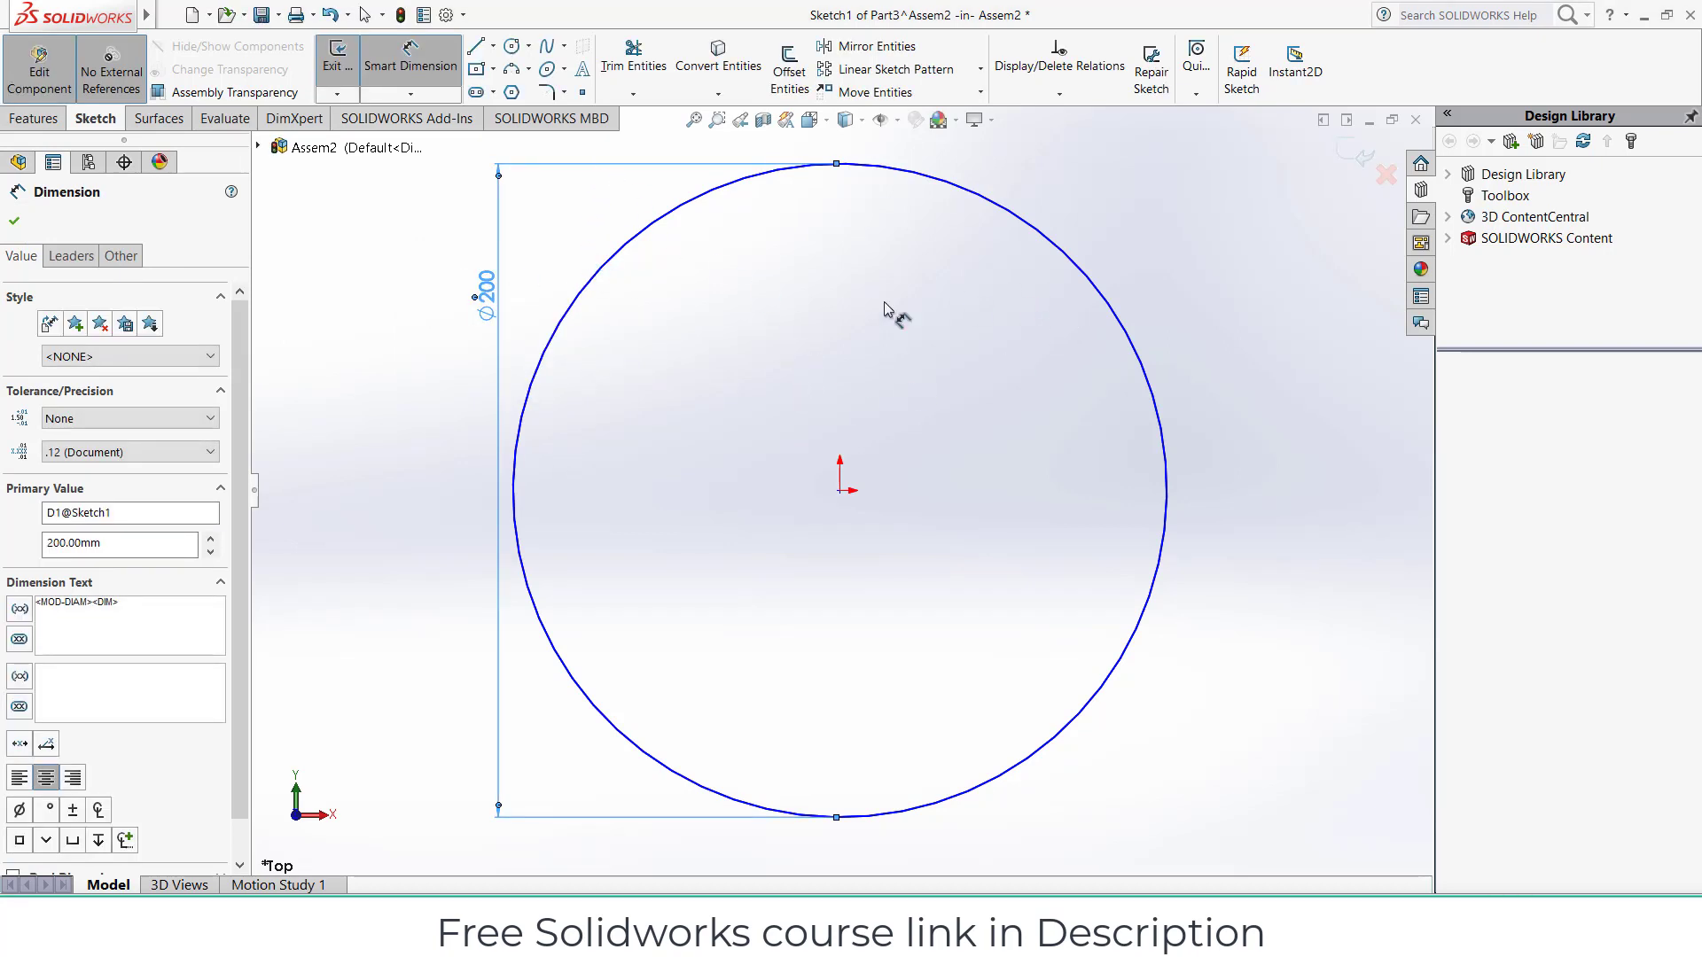
key("Escape")
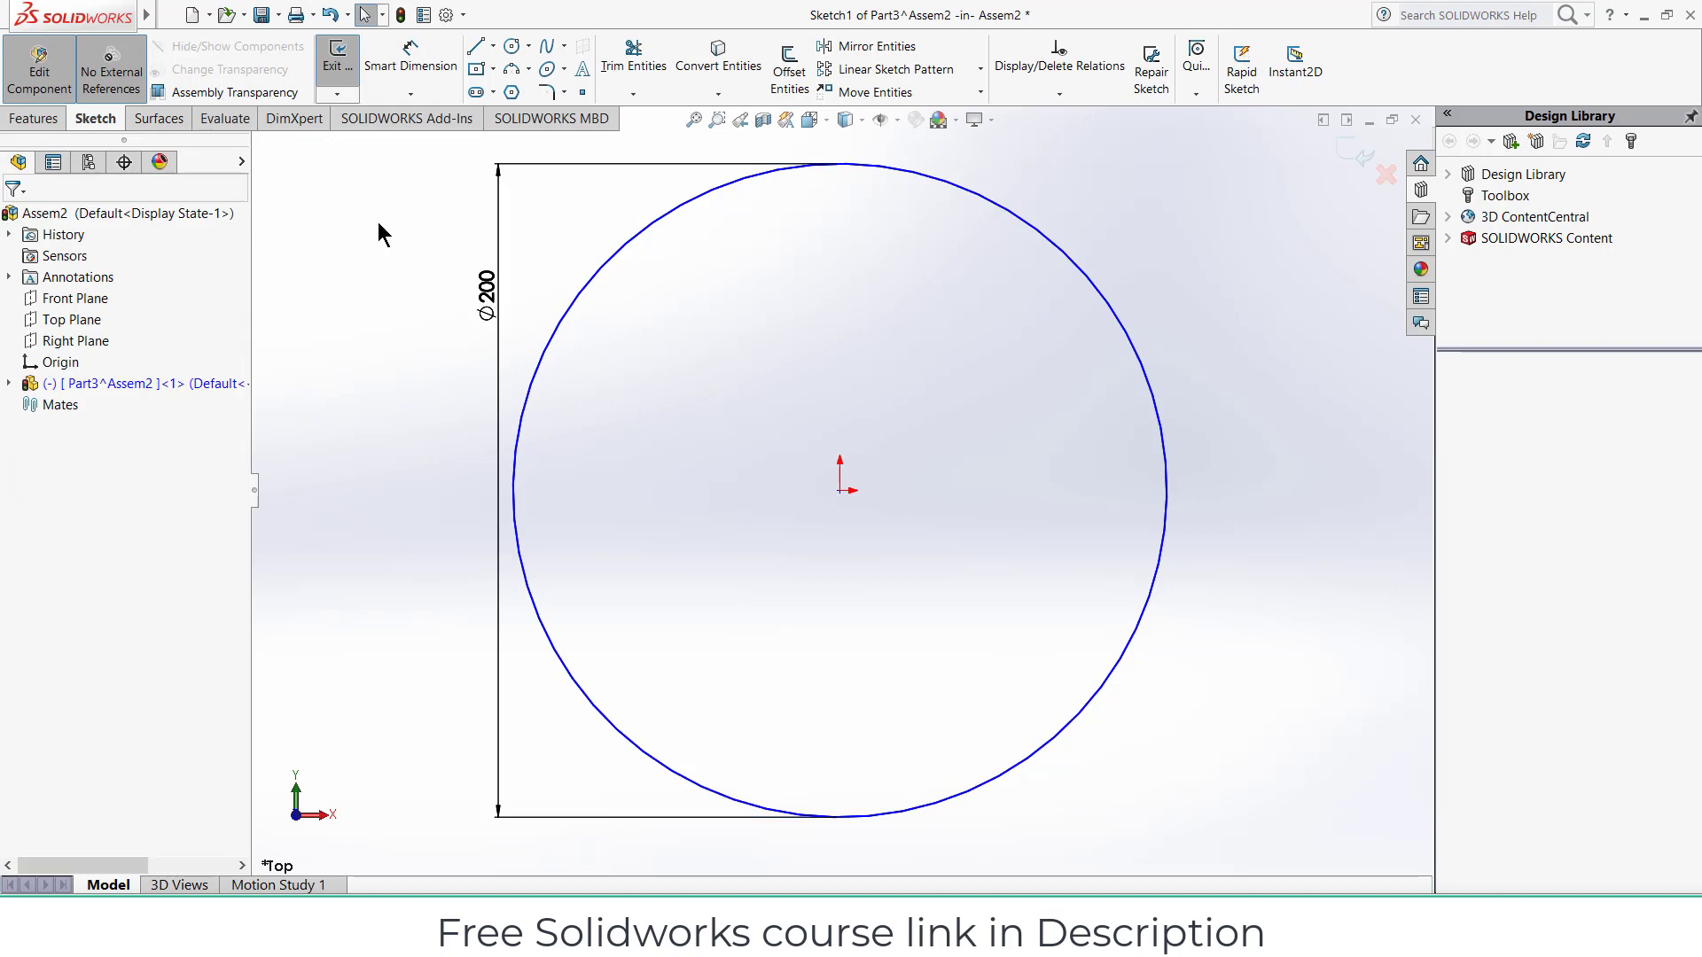
Step: Move the circle's centre off the origin to test its freedom, and add a Coincident relation between the centre and the origin
left_click(1116, 319)
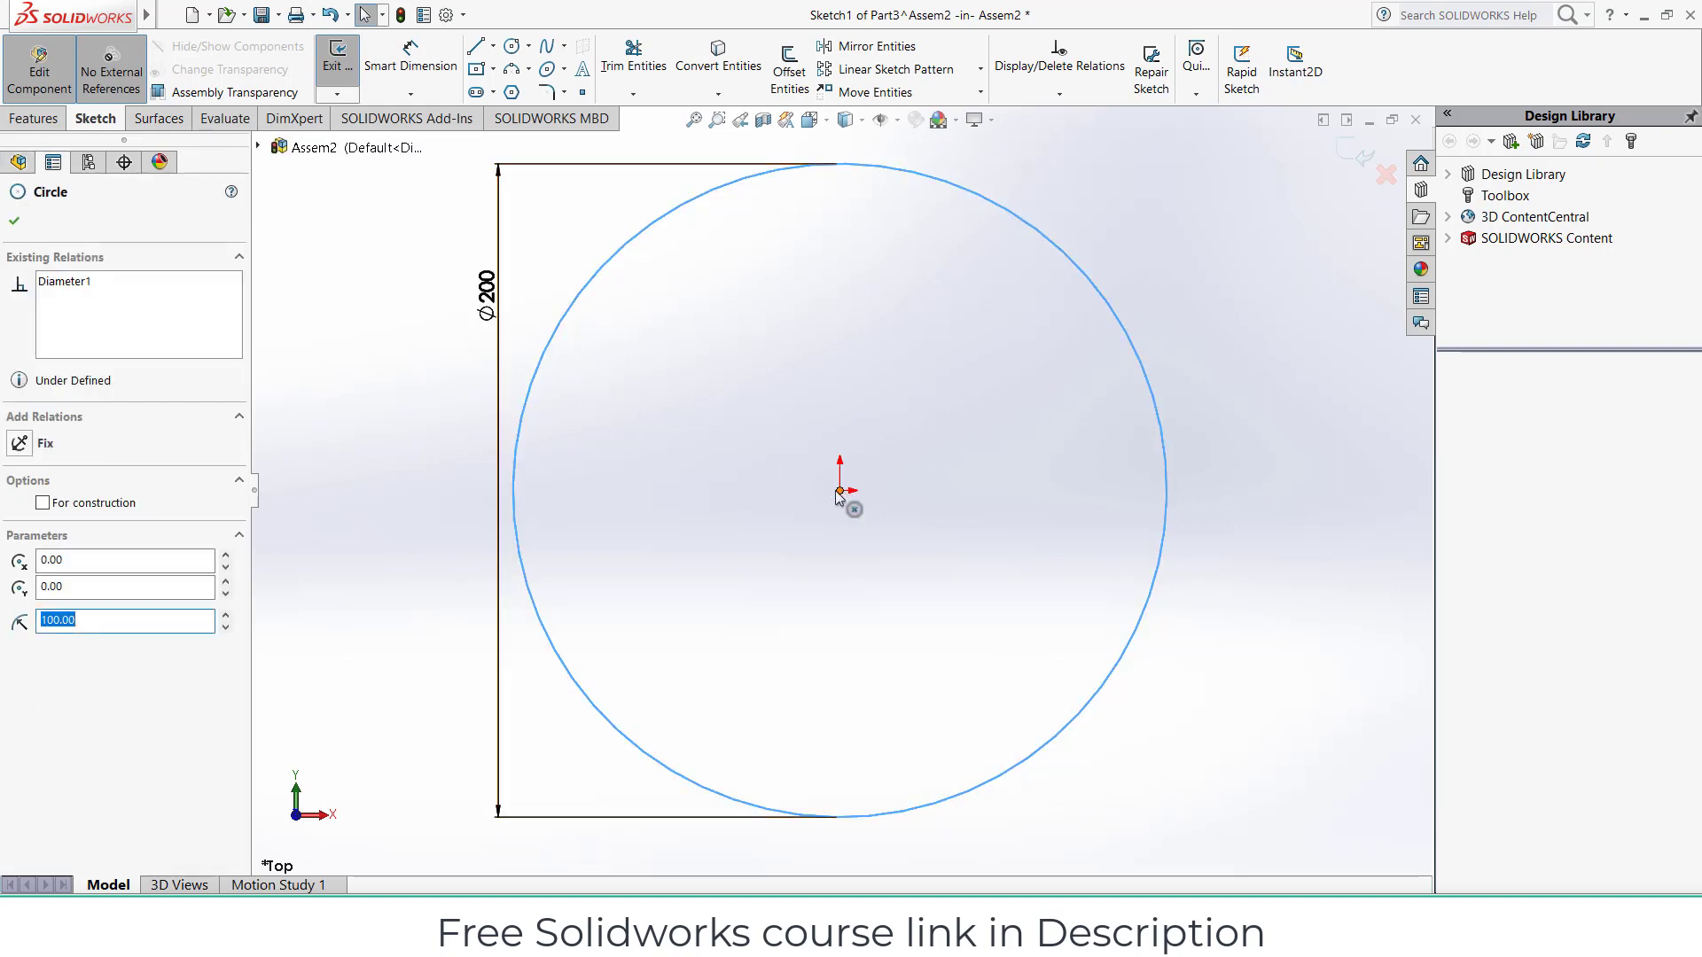
key("Escape")
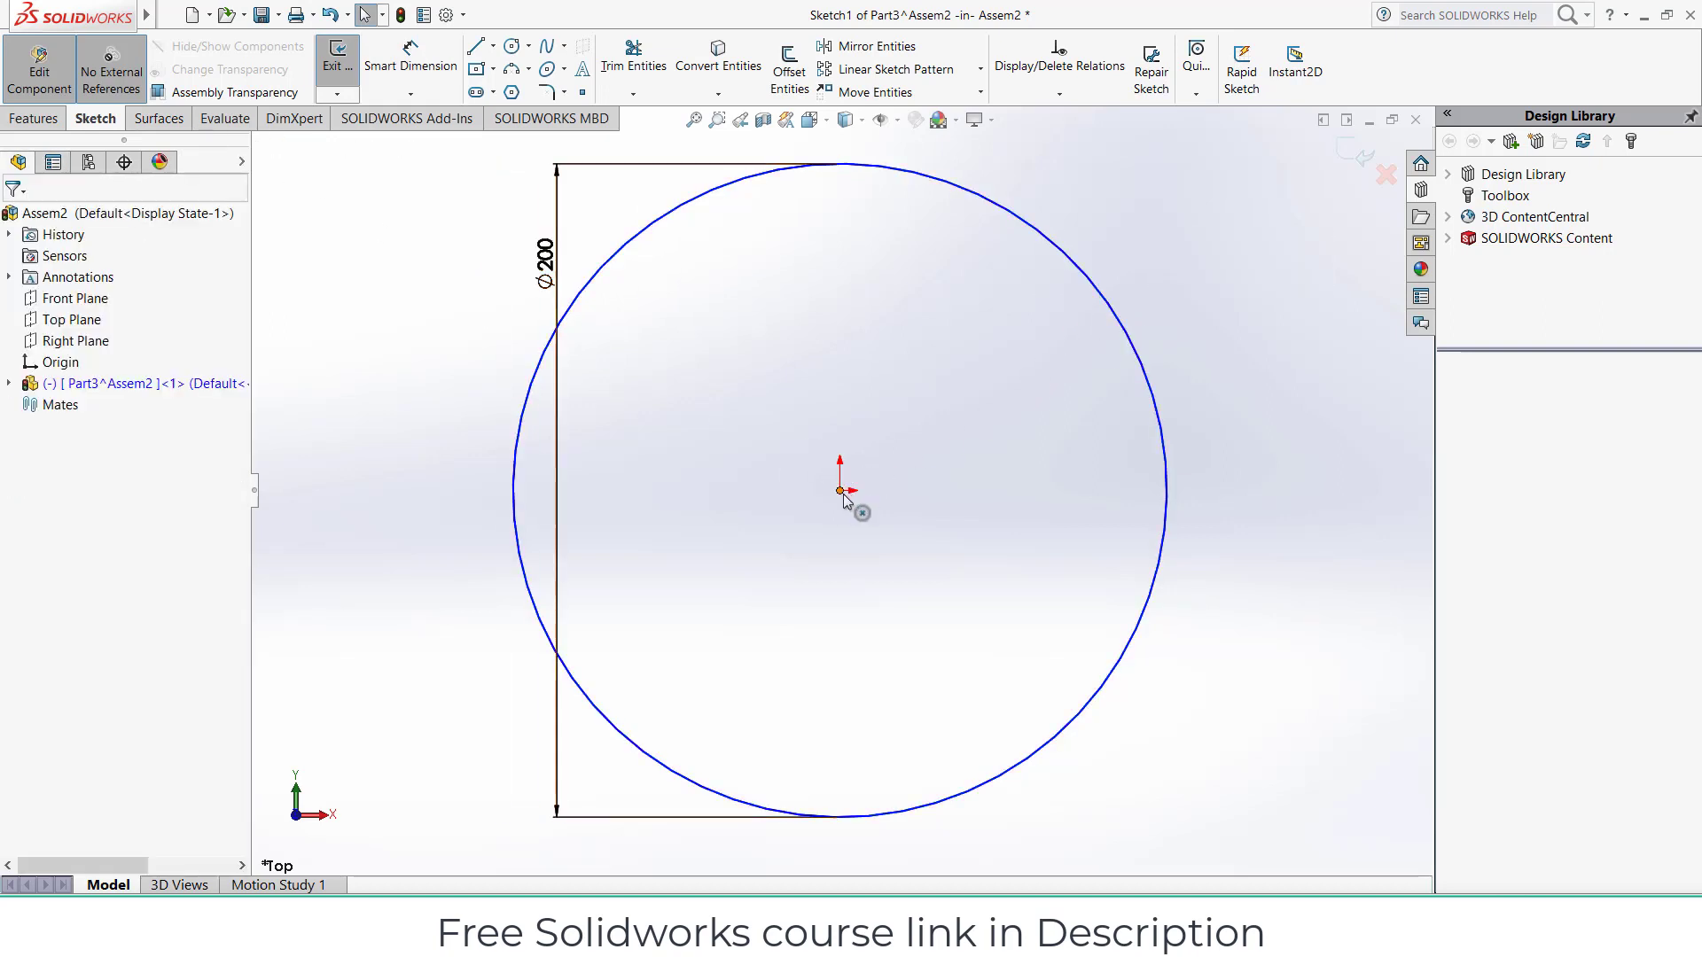
left_click_drag(844, 499, 896, 461)
key("Escape")
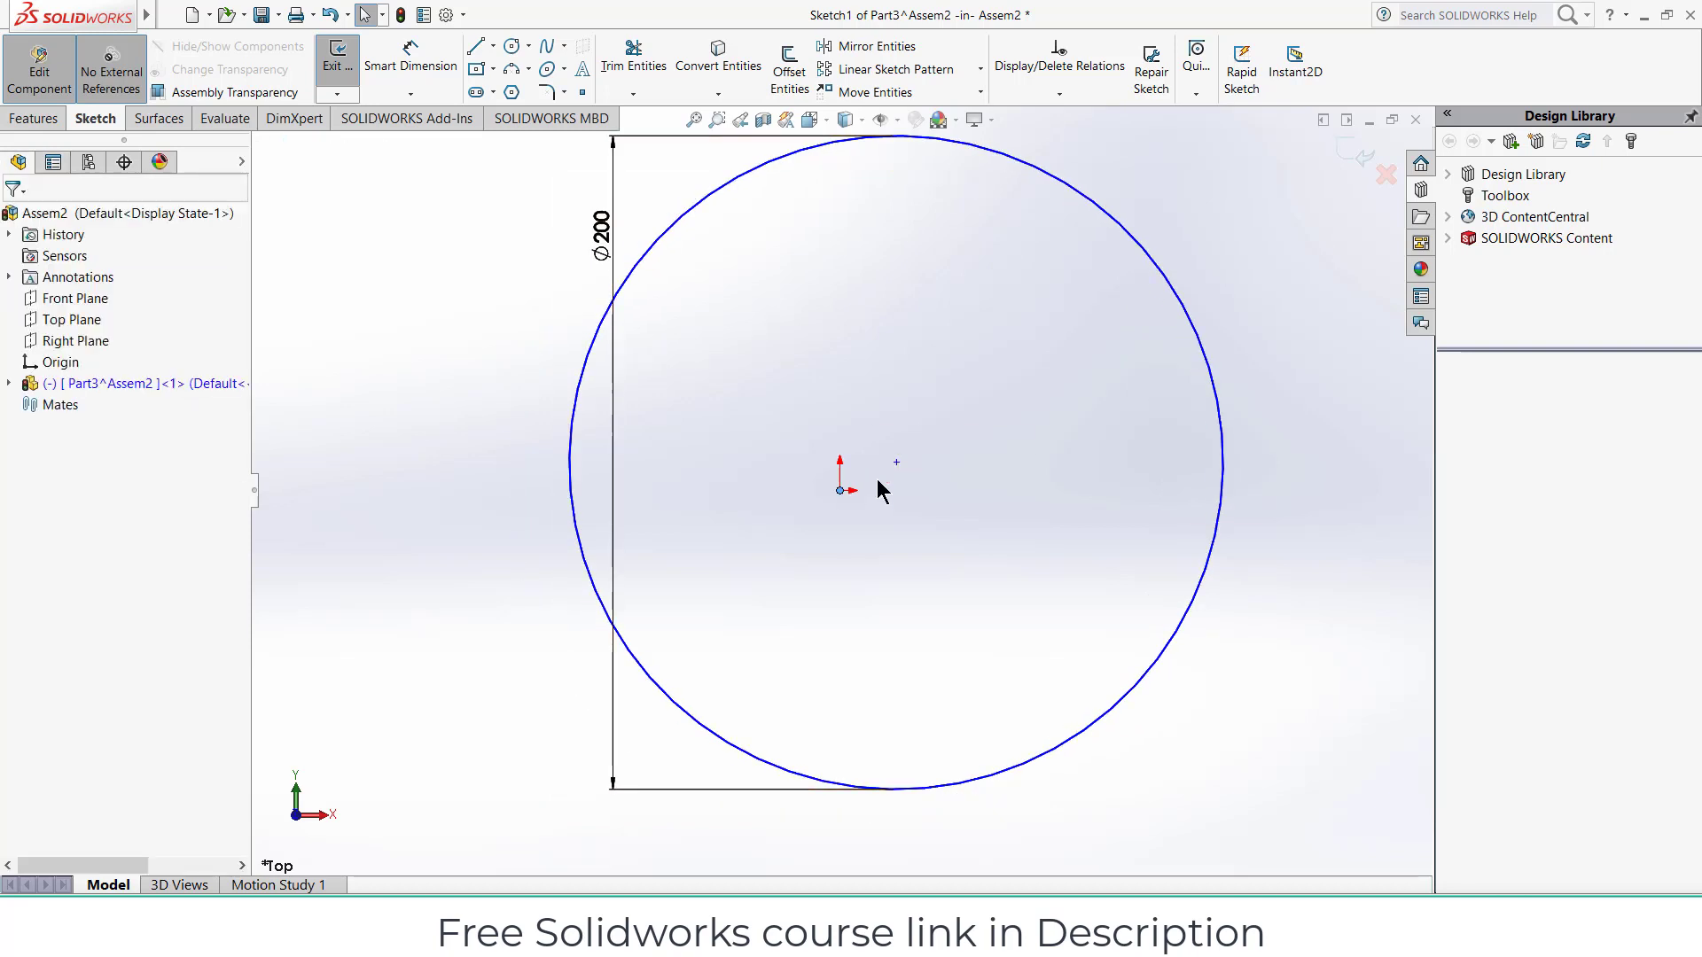
left_click(898, 465, "ctrl")
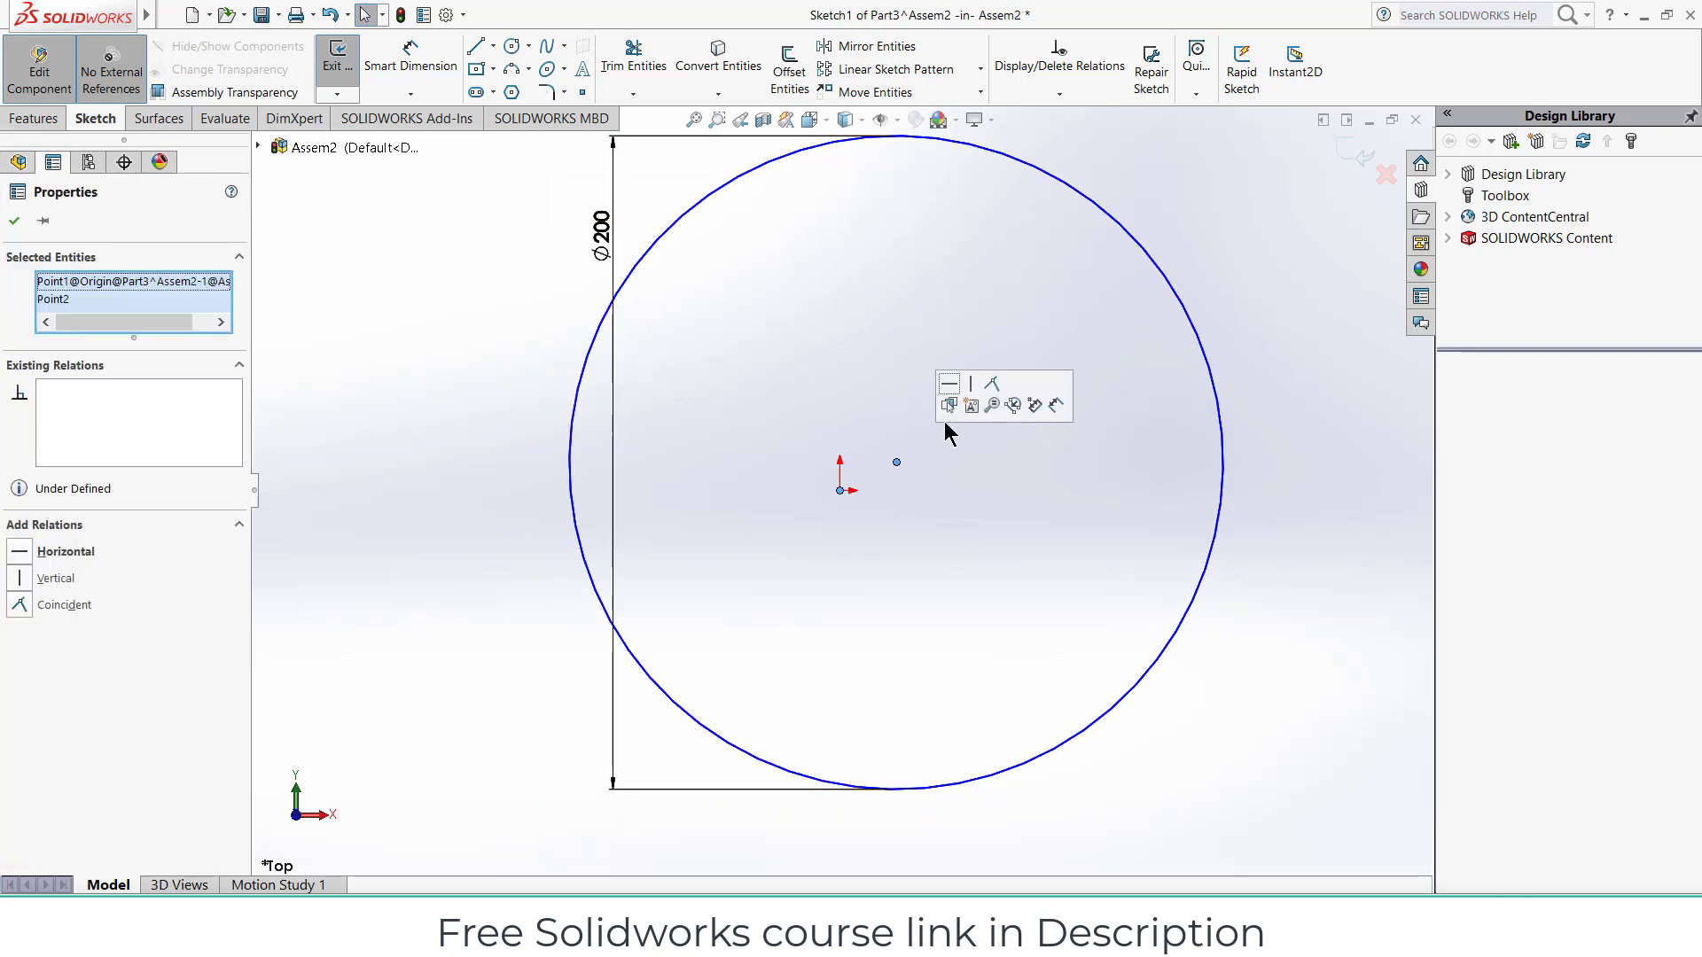
left_click(990, 386)
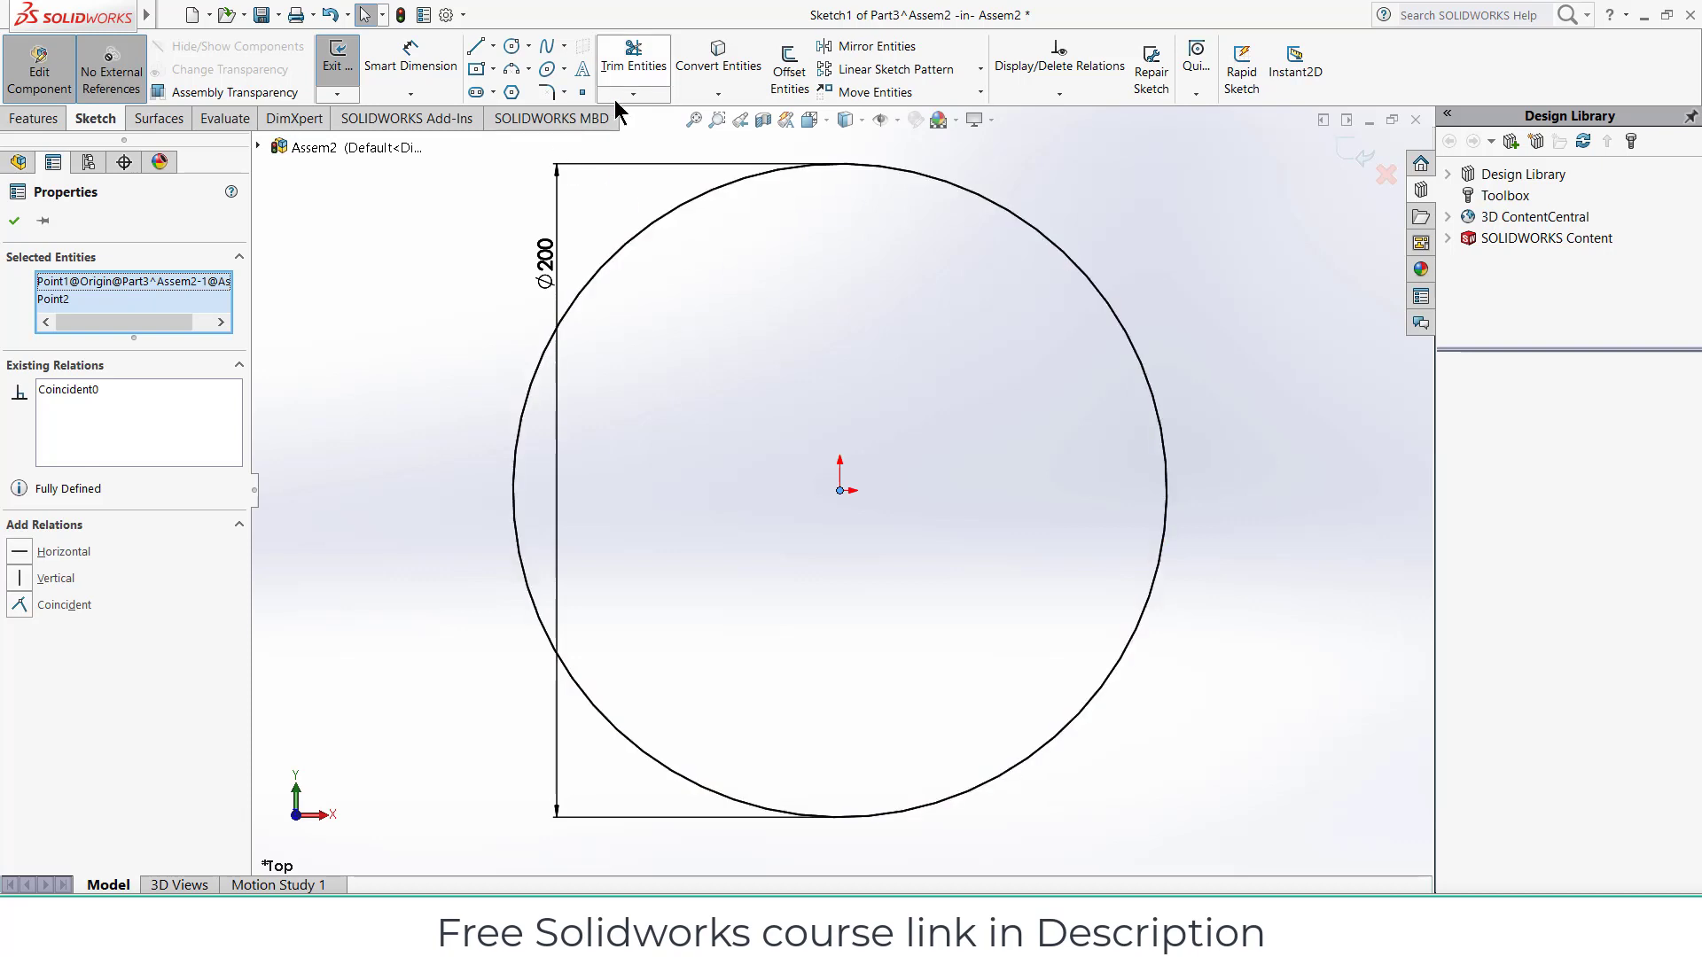
Step: Sketch a vertical straight slot about 73 mm long and 18 mm wide from the circle's top quadrant point towards the origin
left_click(477, 93)
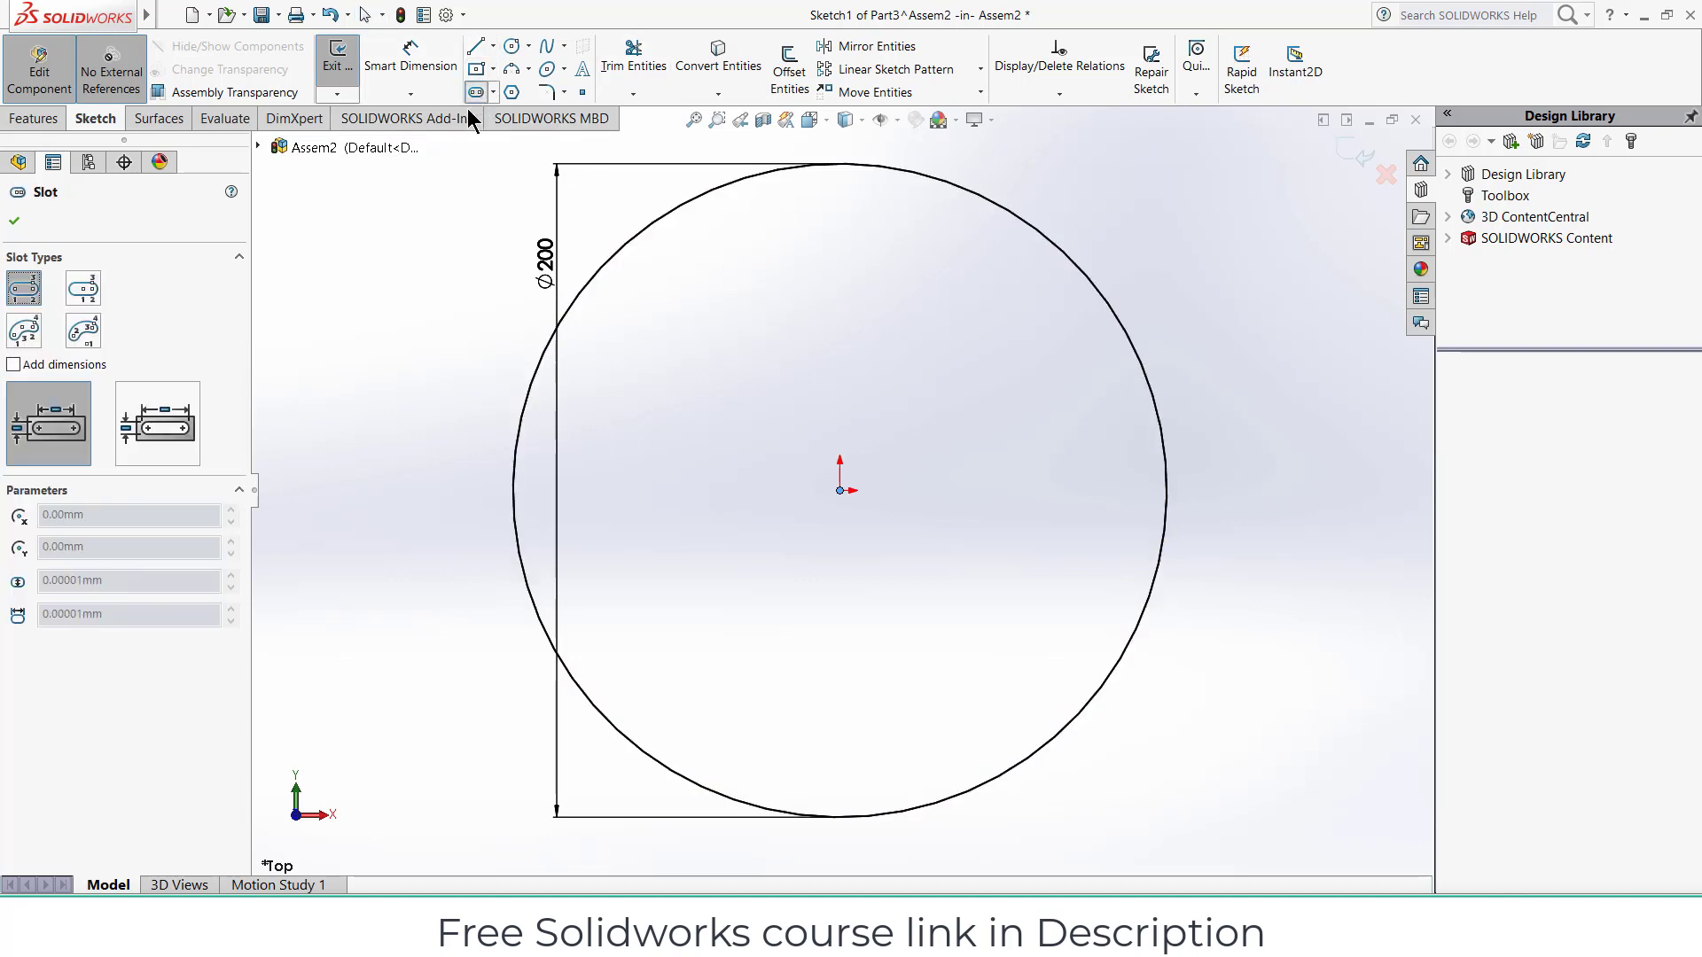
left_click(841, 165)
left_click(840, 404)
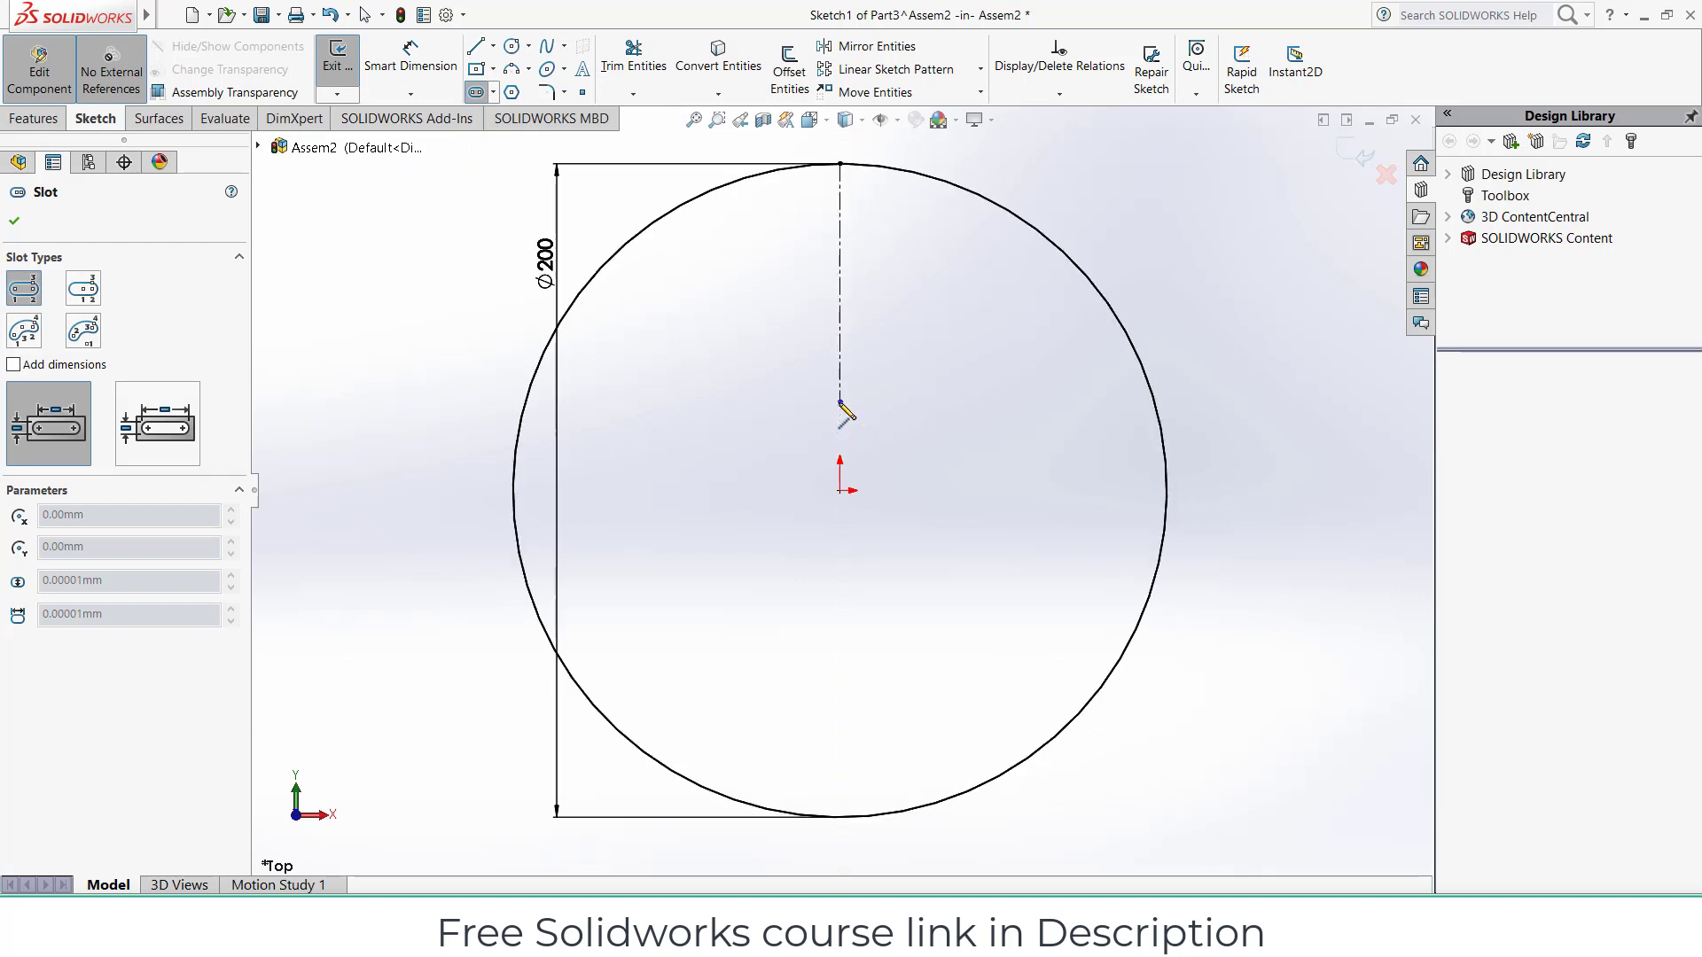
left_click(874, 422)
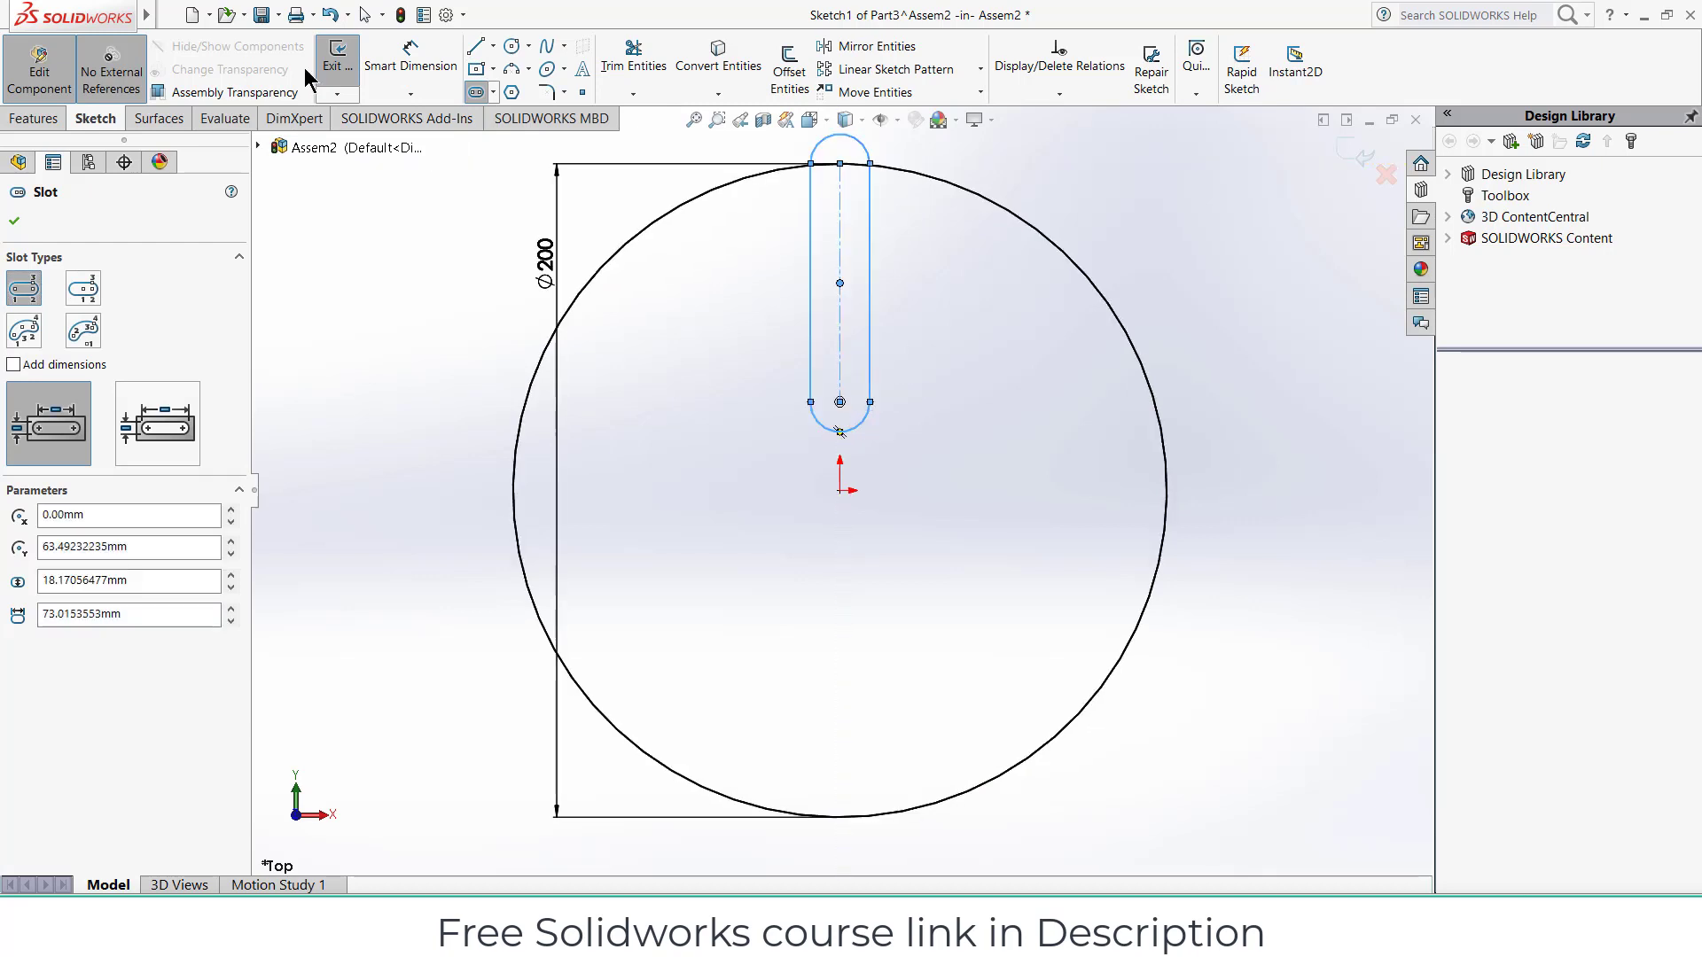
Step: Dimension the slot's width between its straight sides and set it to 11 mm
left_click(429, 55)
left_click(810, 266)
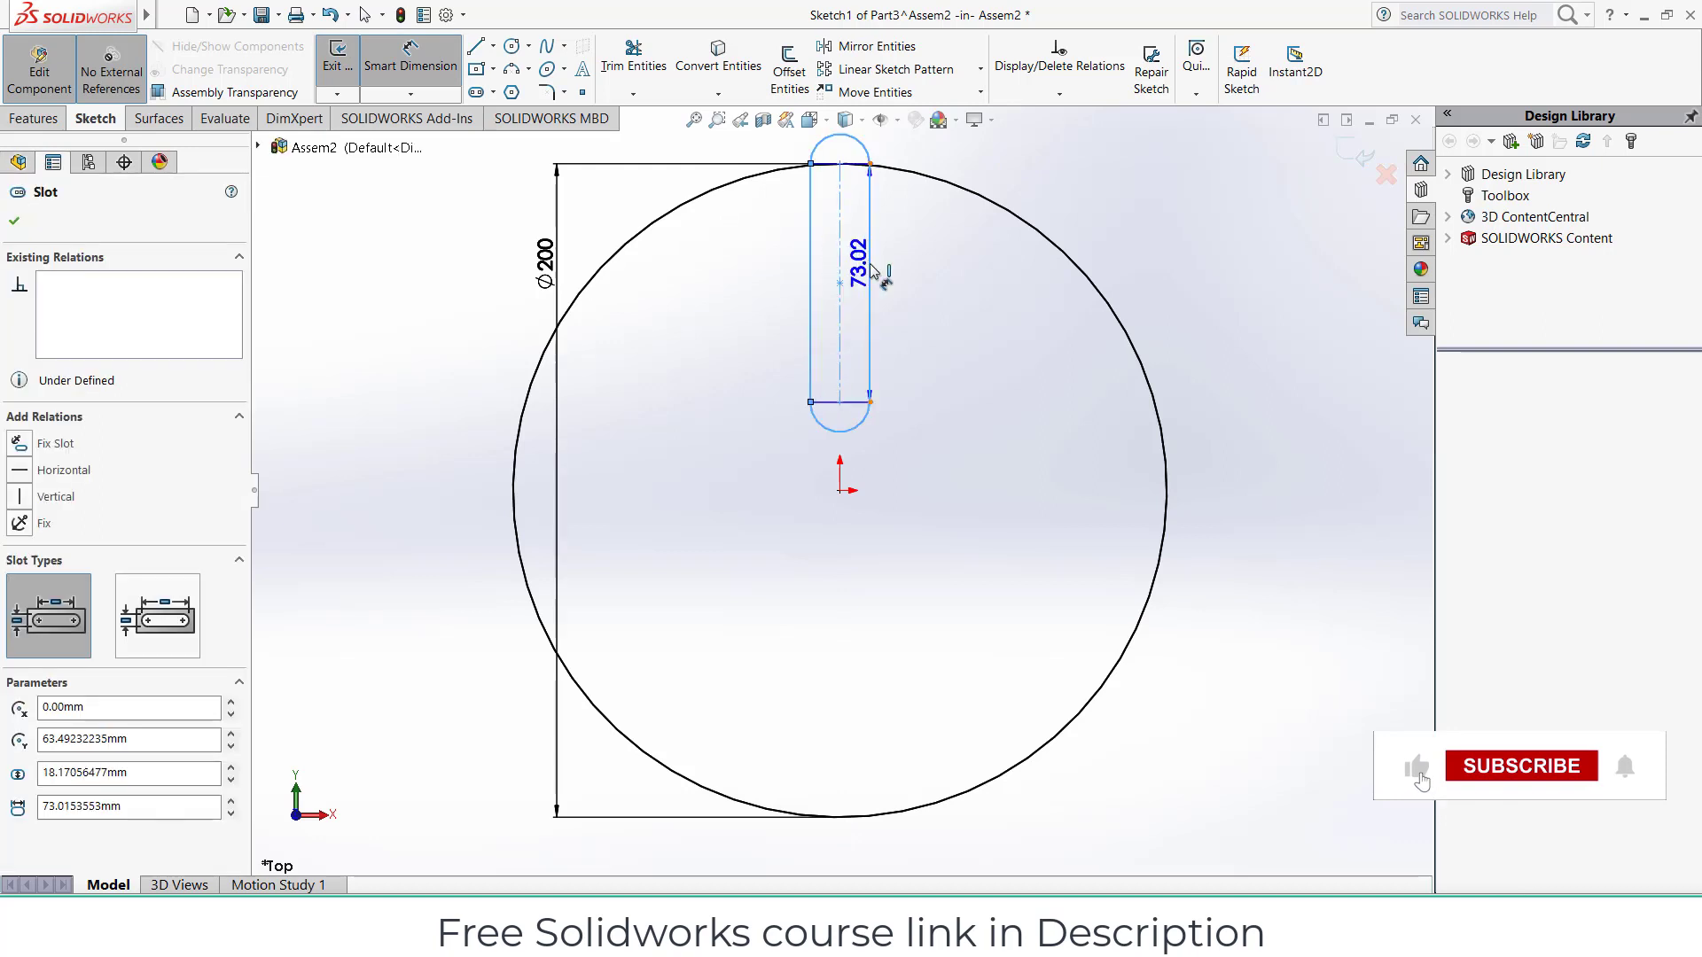
left_click(784, 264)
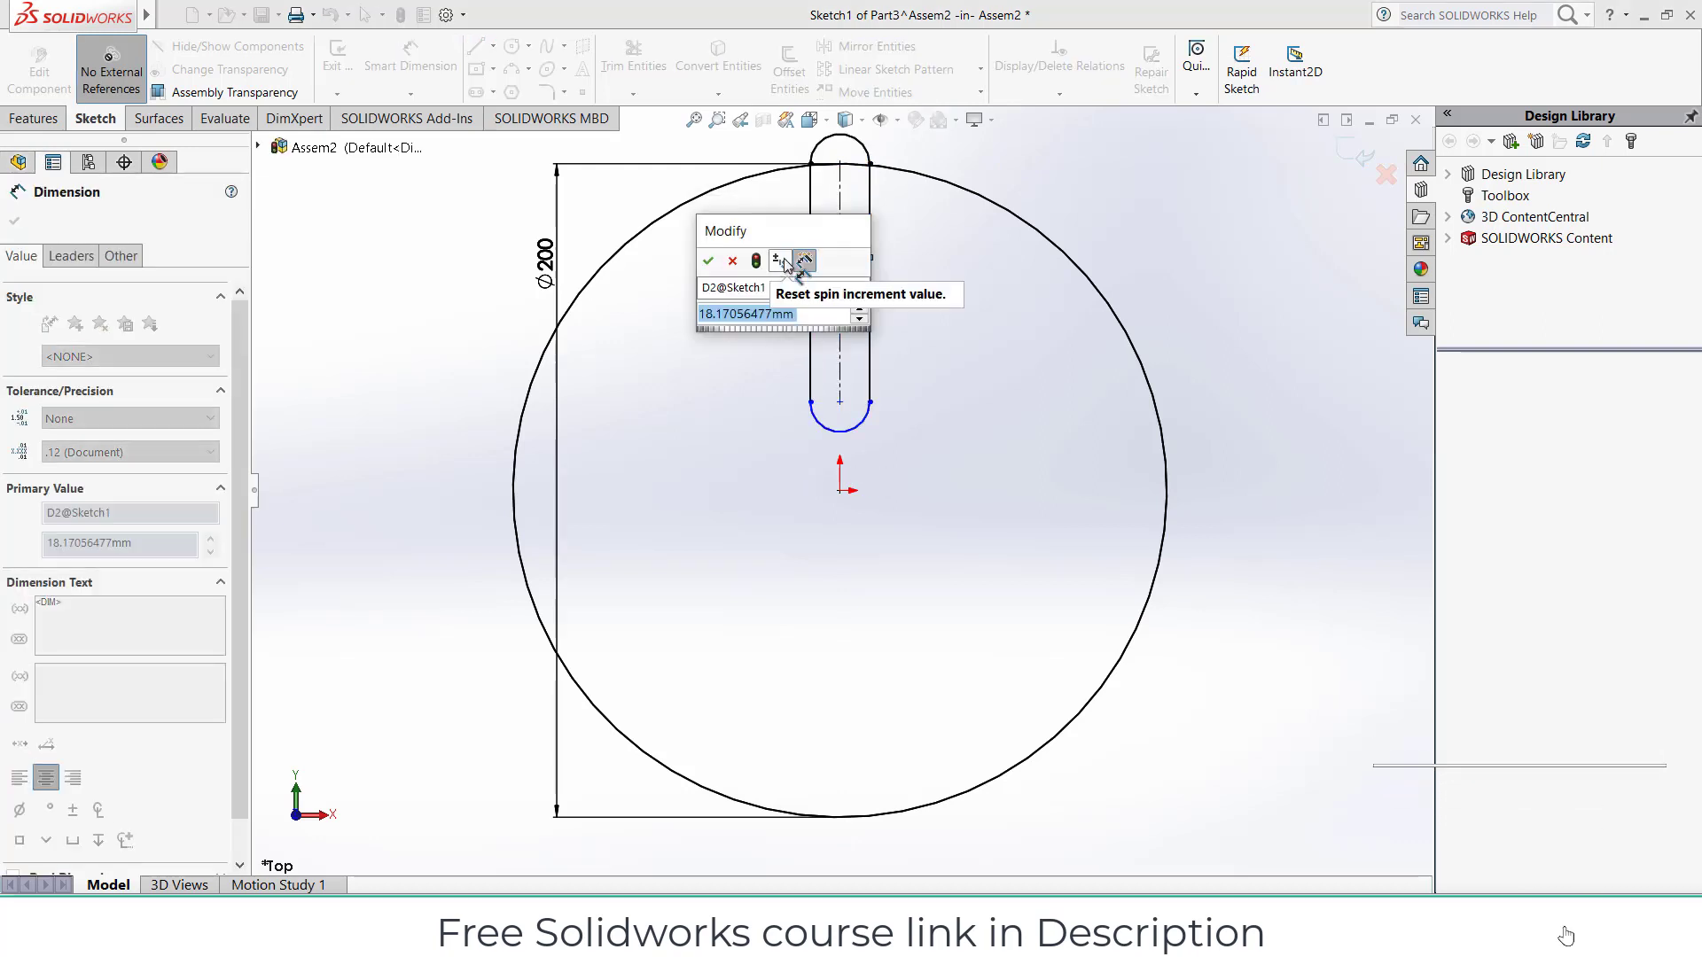
type("11")
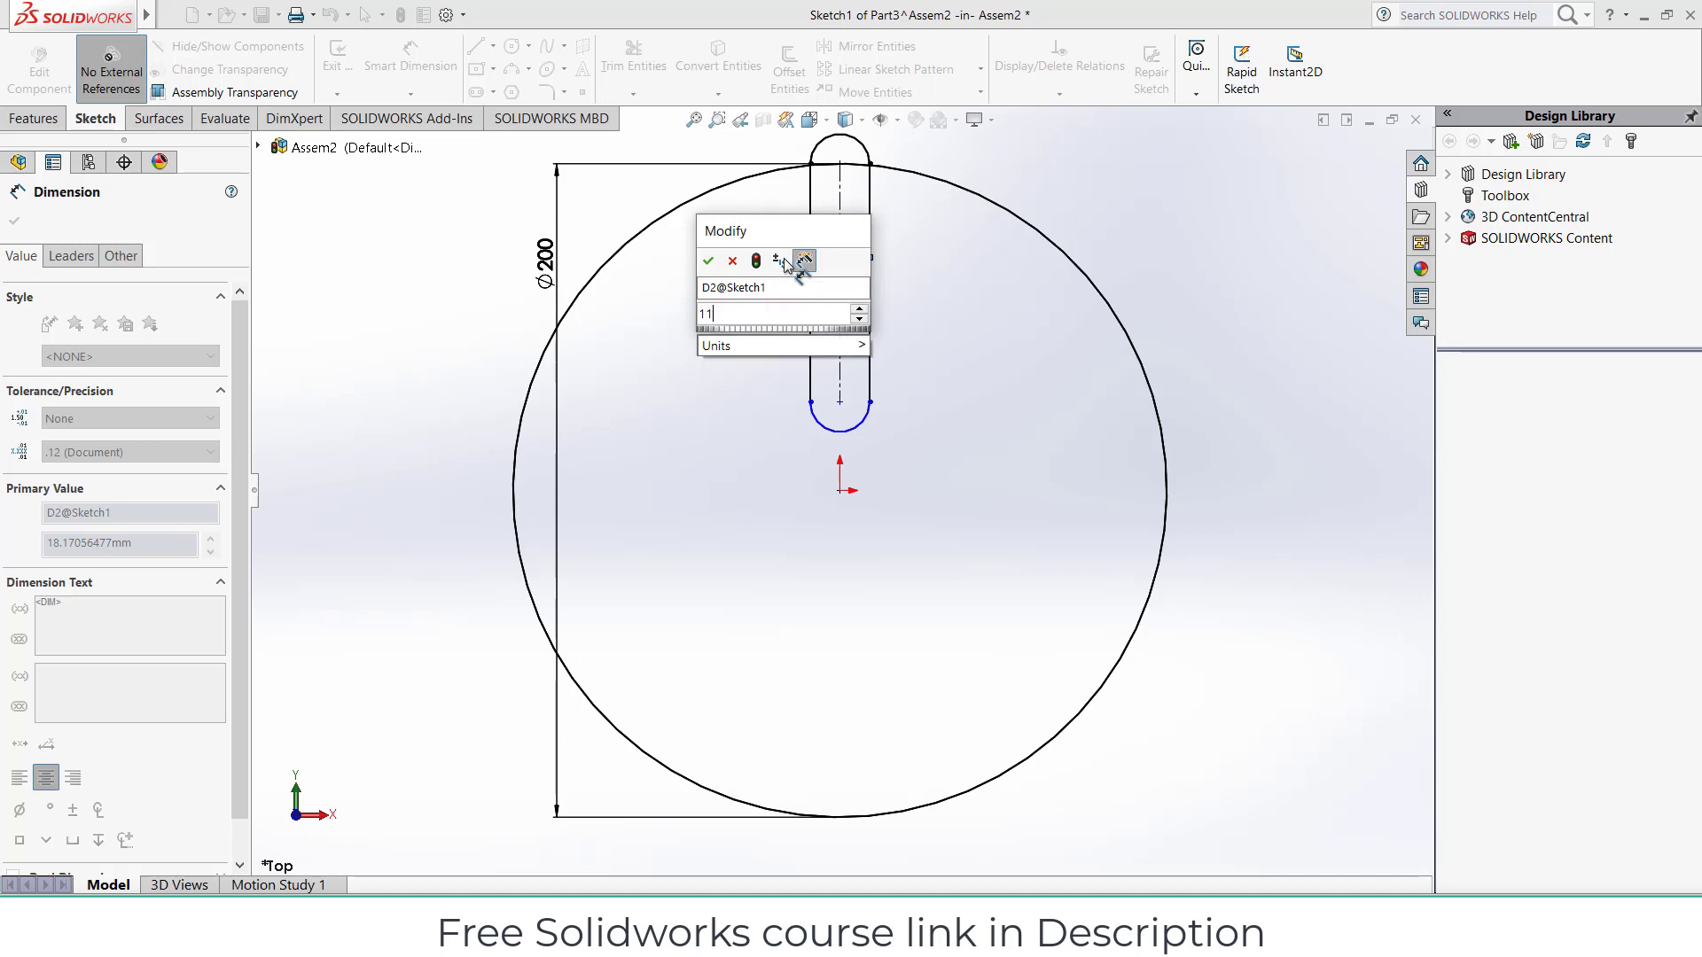
key("Return")
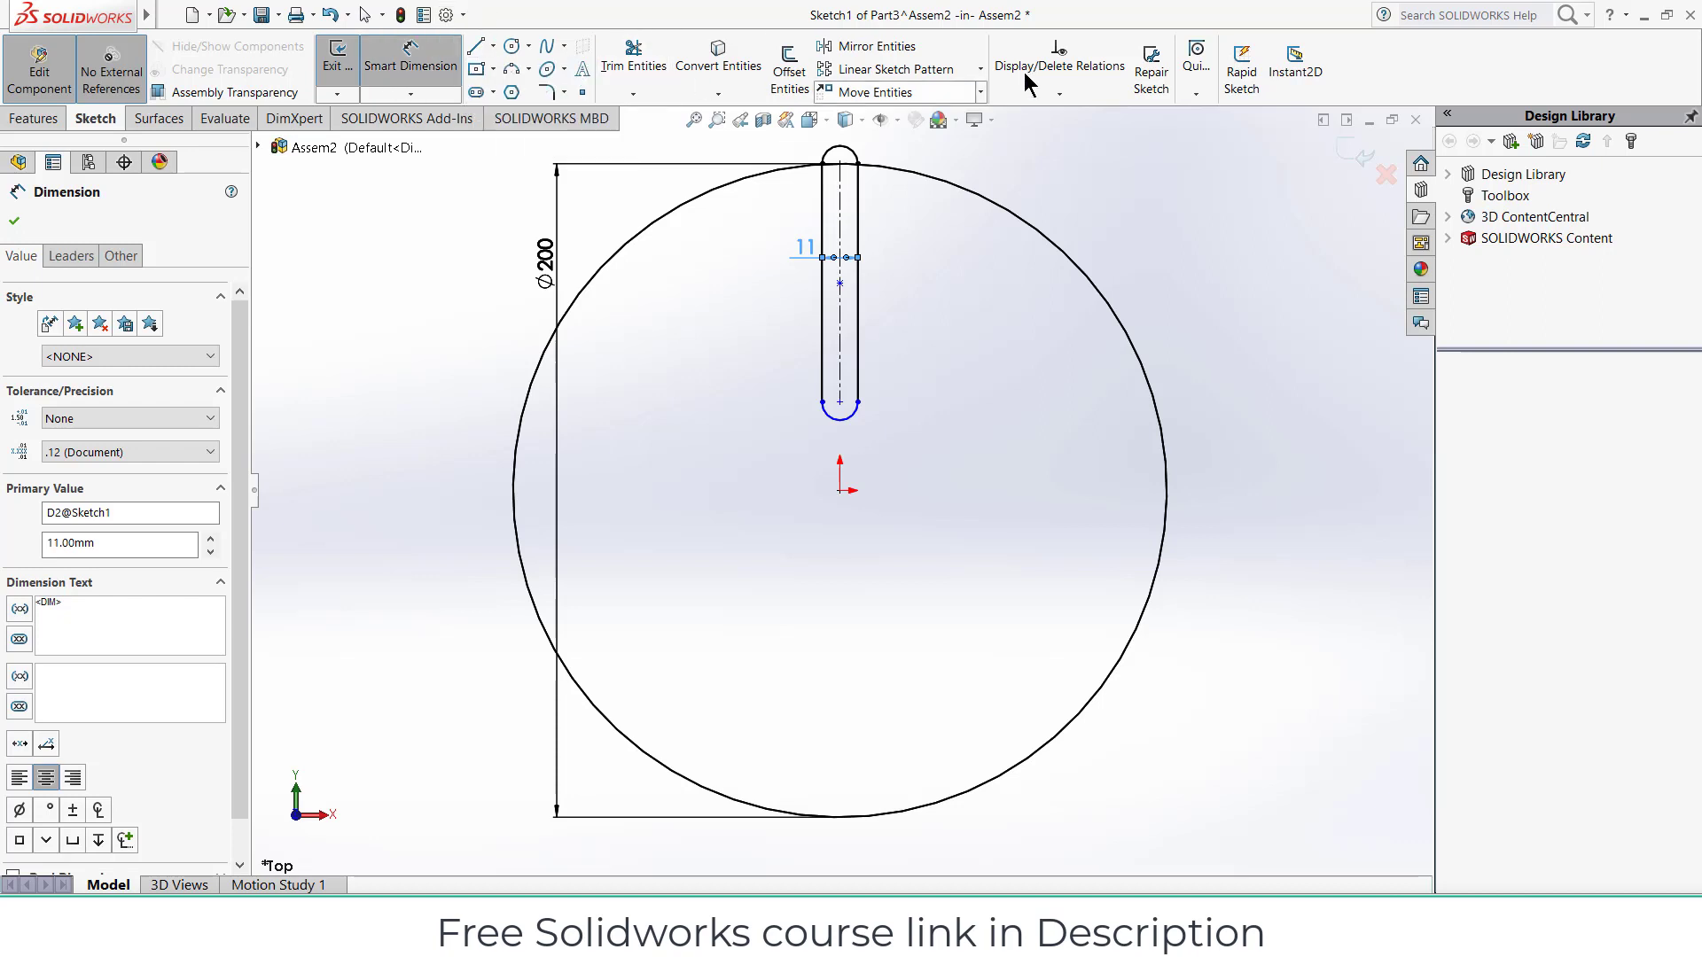
Step: Dimension the slot's centreline length and set it to 75 mm
left_click(843, 323)
left_click(896, 328)
type("7")
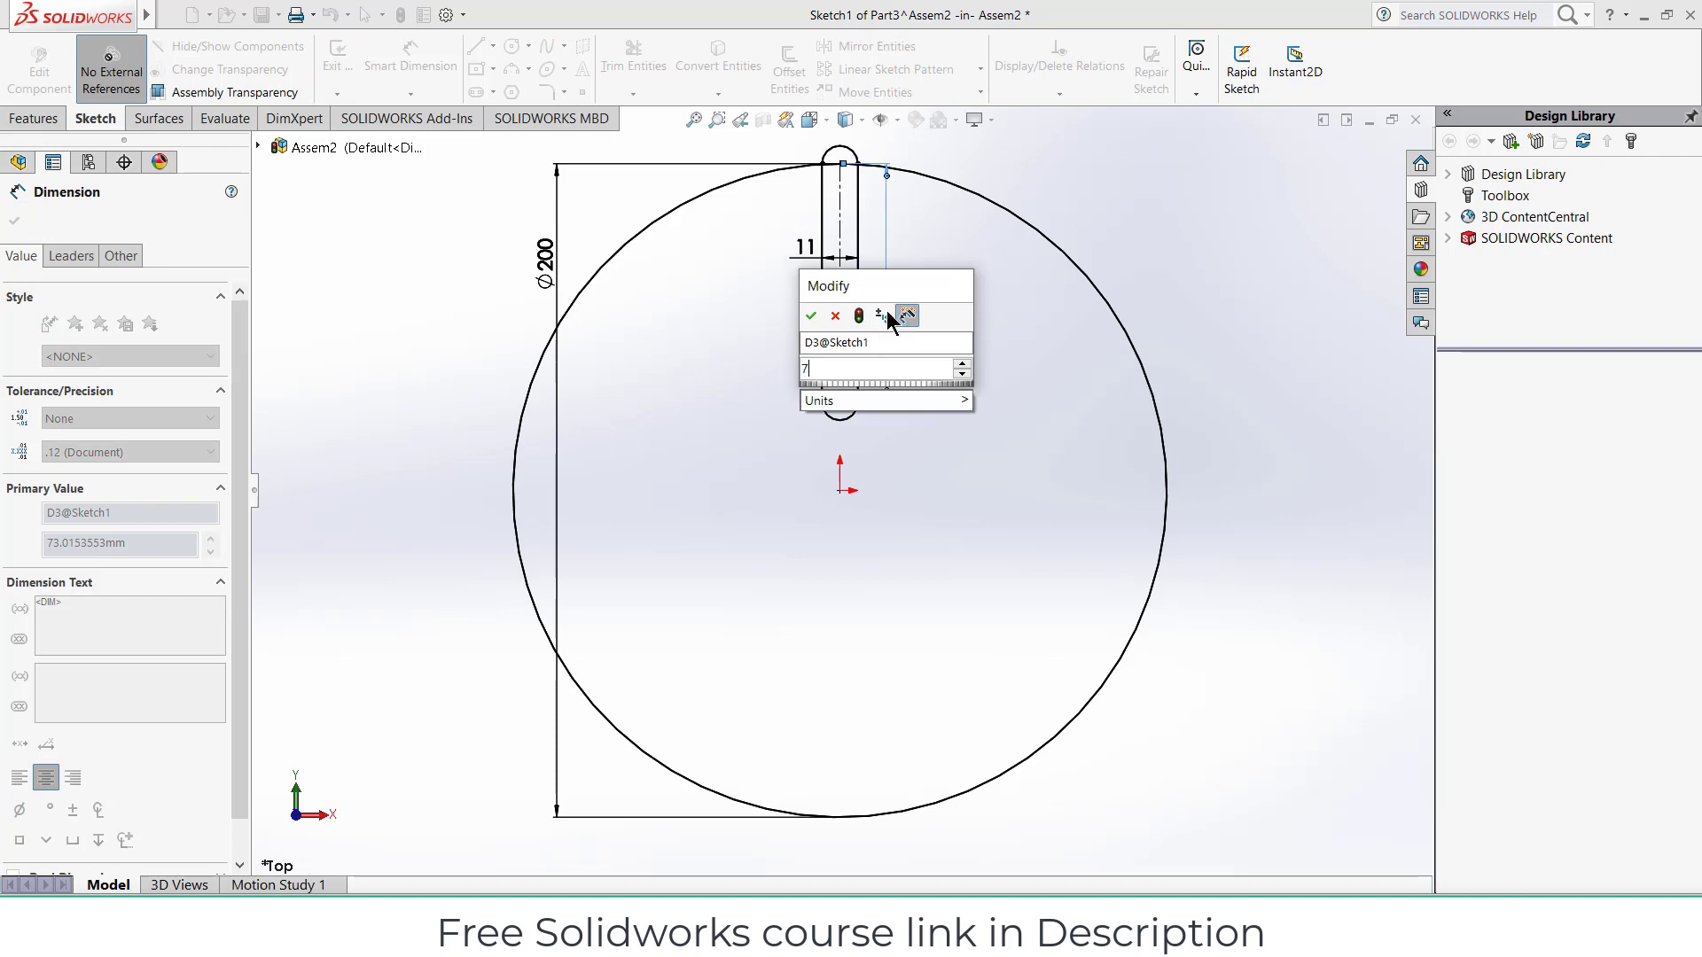
type("5")
key("Return")
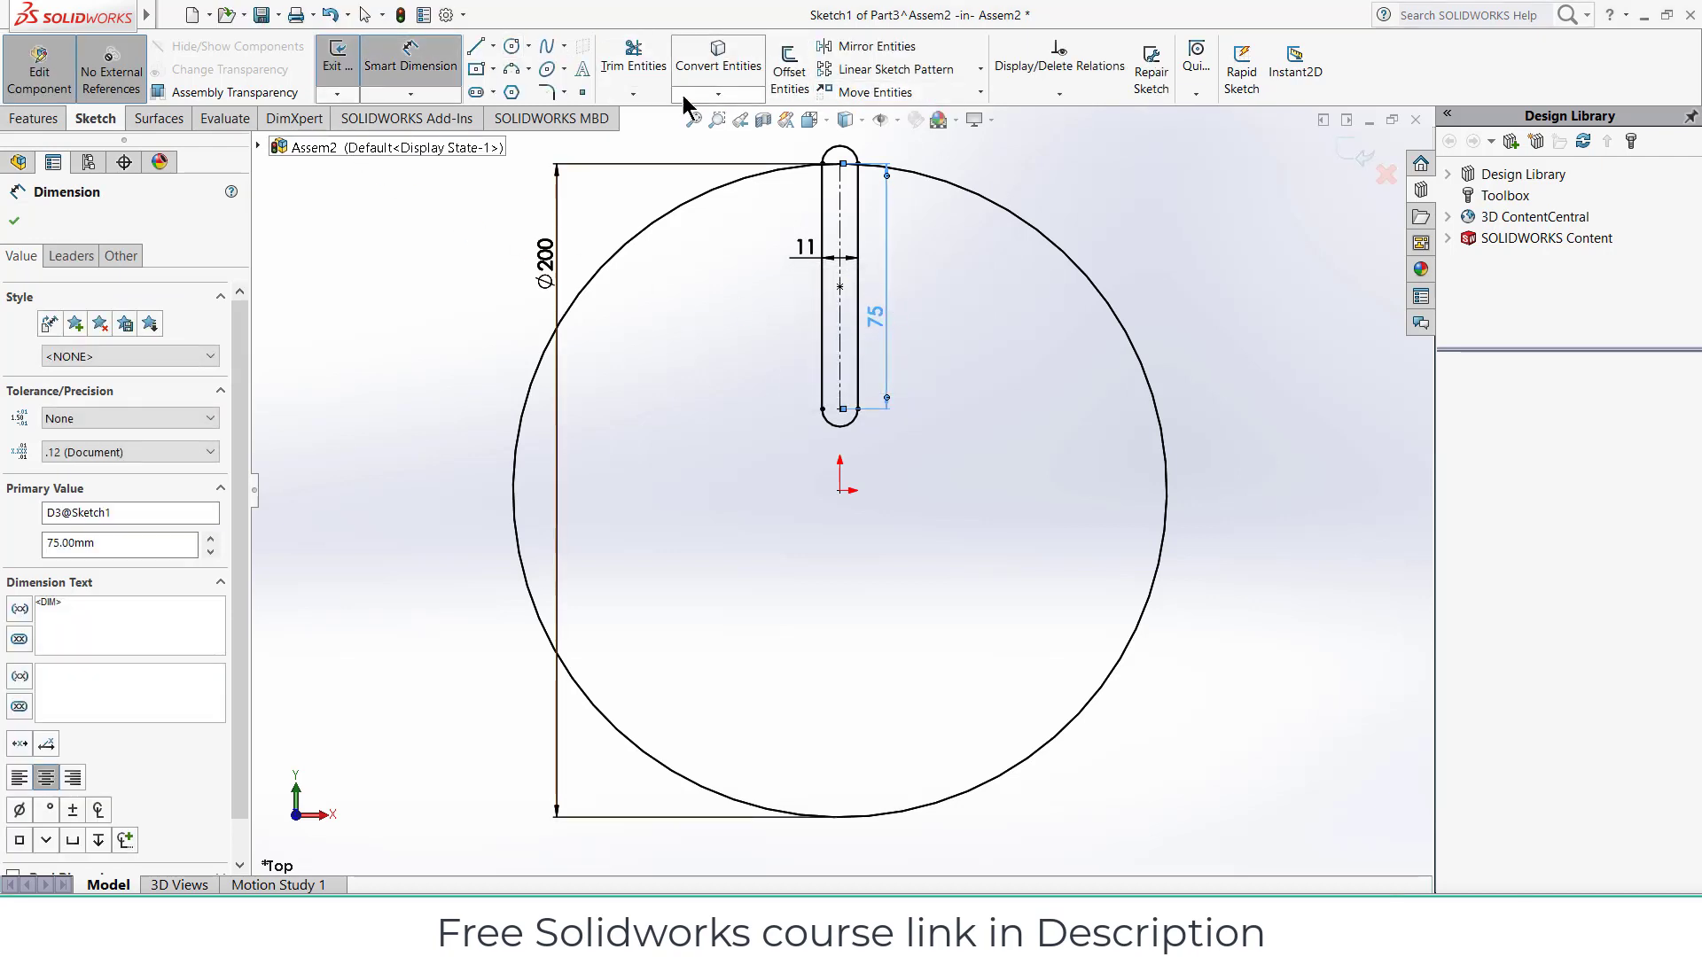
Step: Draw a construction centerline from the origin up and to the right past the circle, about 42° from the slot's axis
left_click(493, 45)
left_click(518, 89)
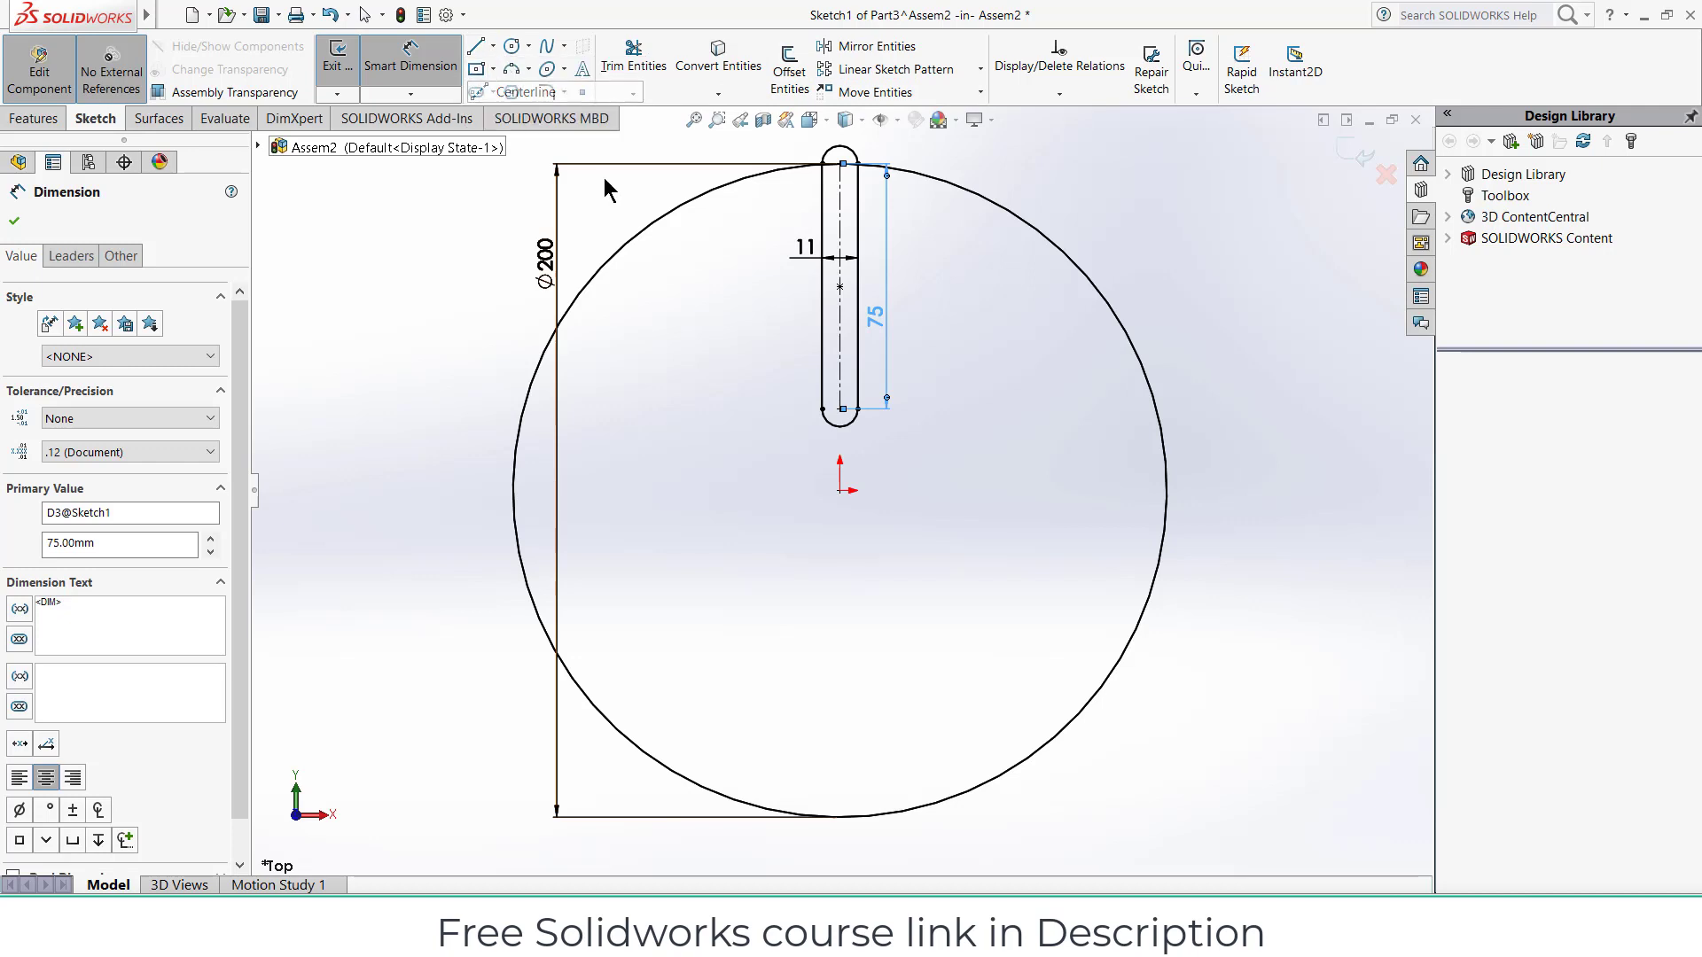
left_click(840, 490)
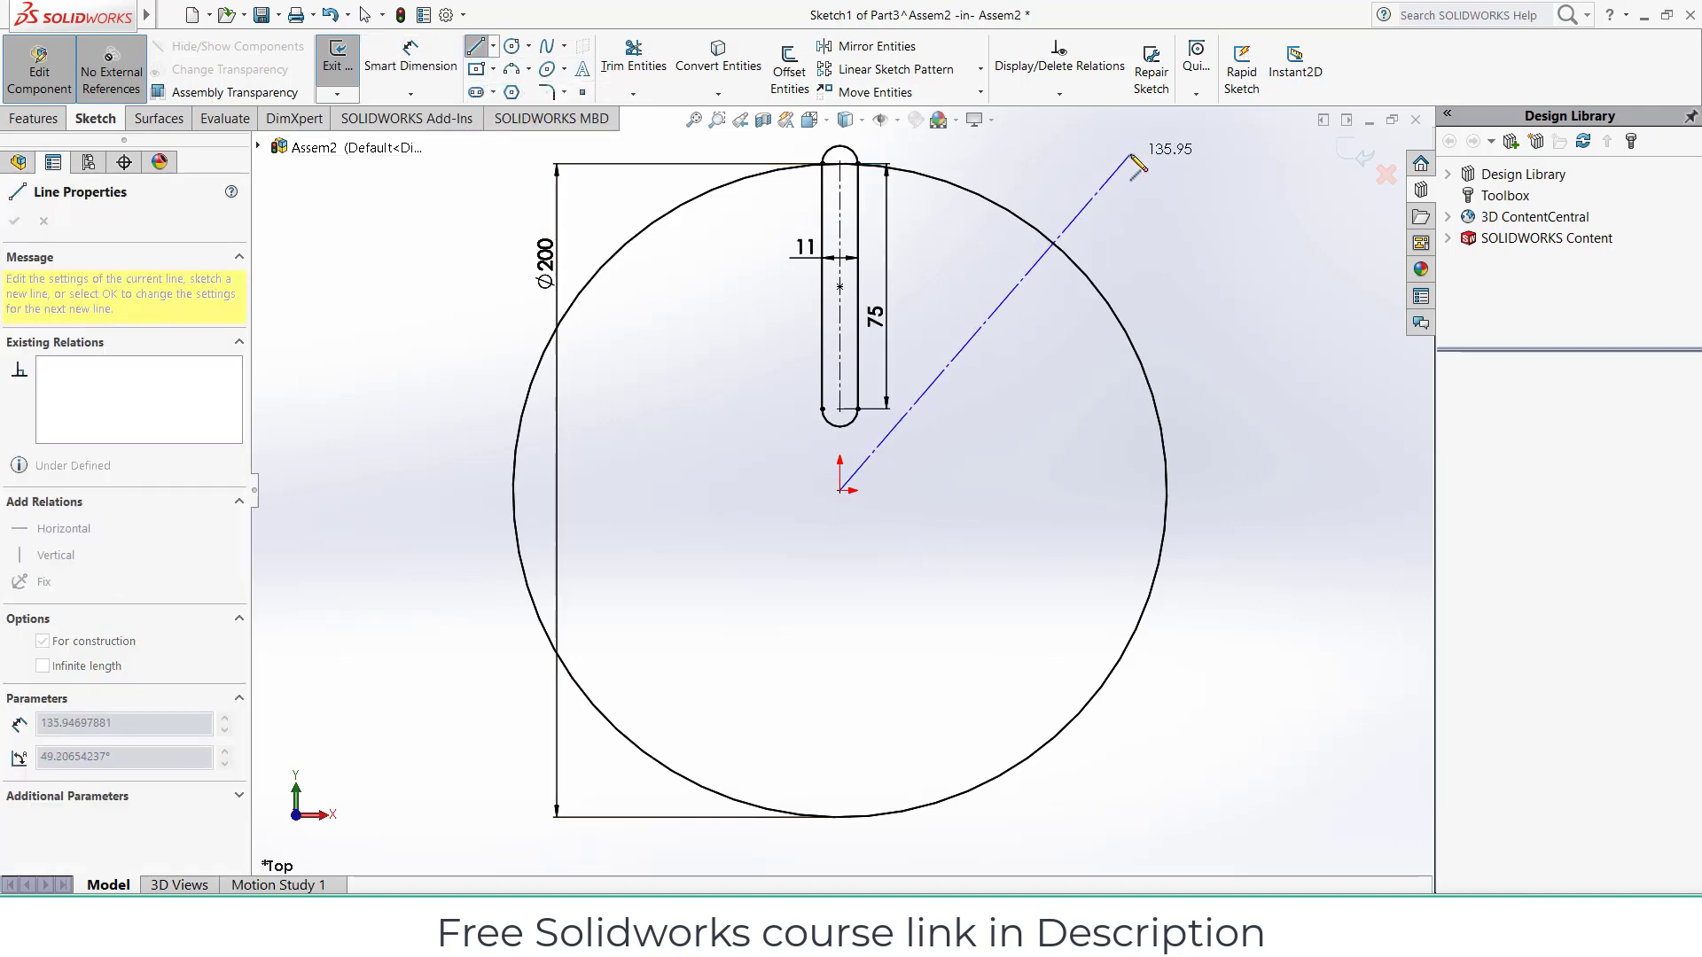
left_click(1142, 153)
key("Escape")
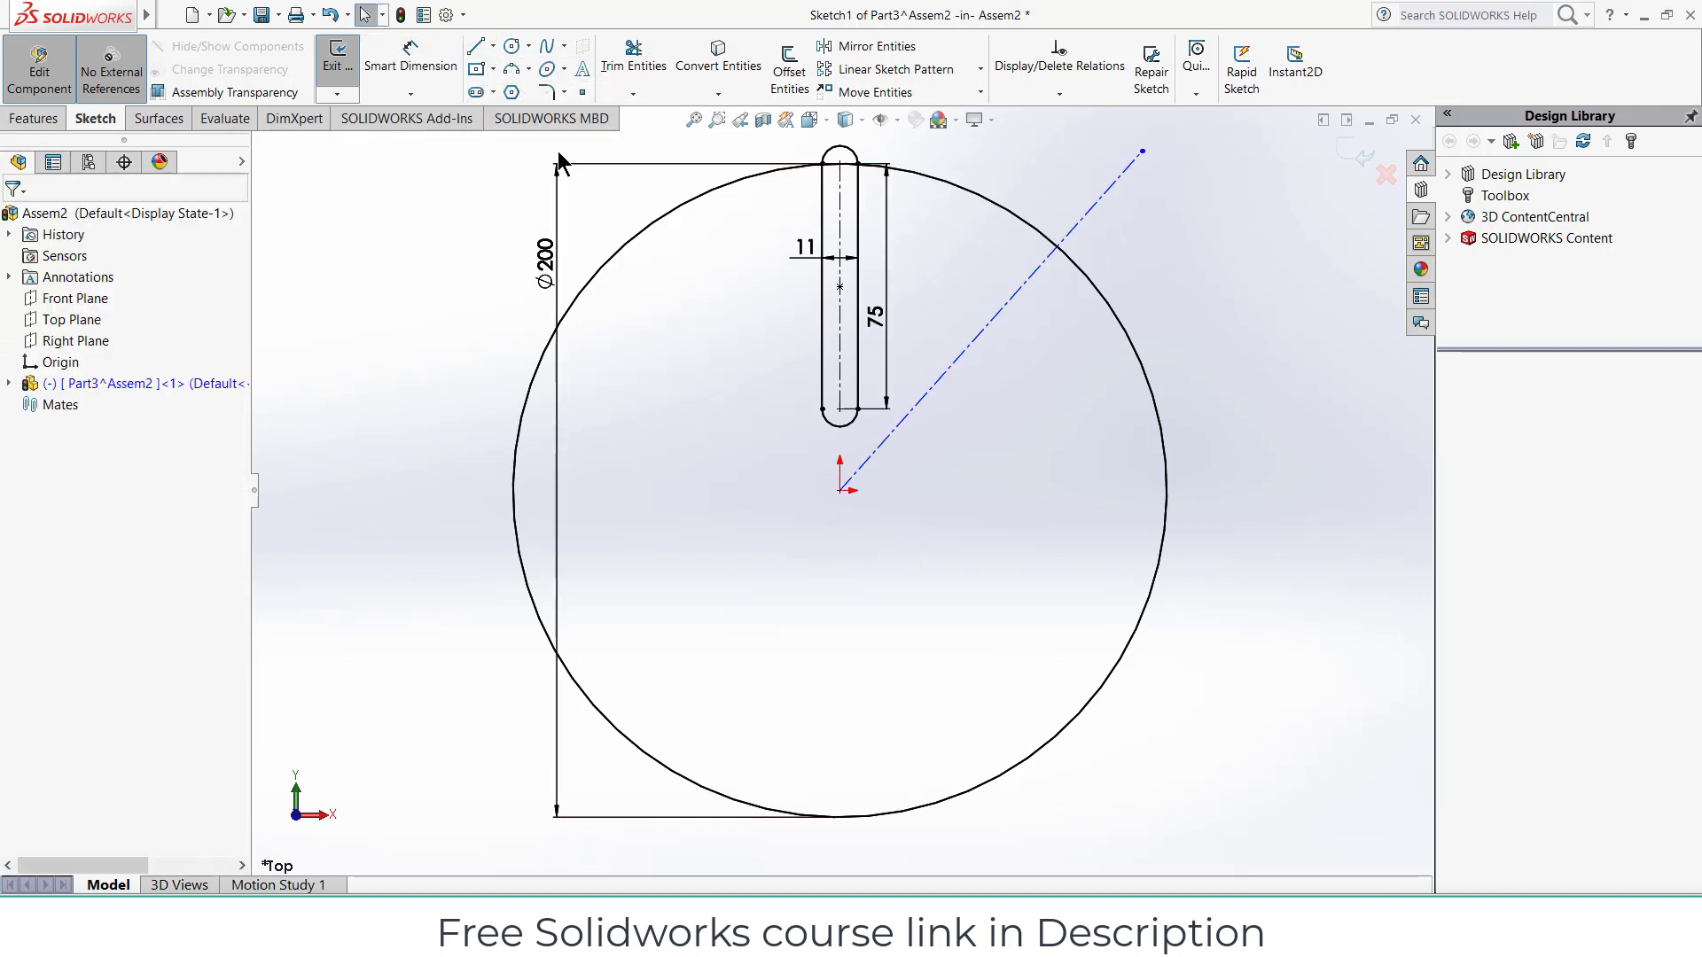
Step: Dimension the angle between the inclined centerline and the slot's axis and set it to 36°
left_click(378, 67)
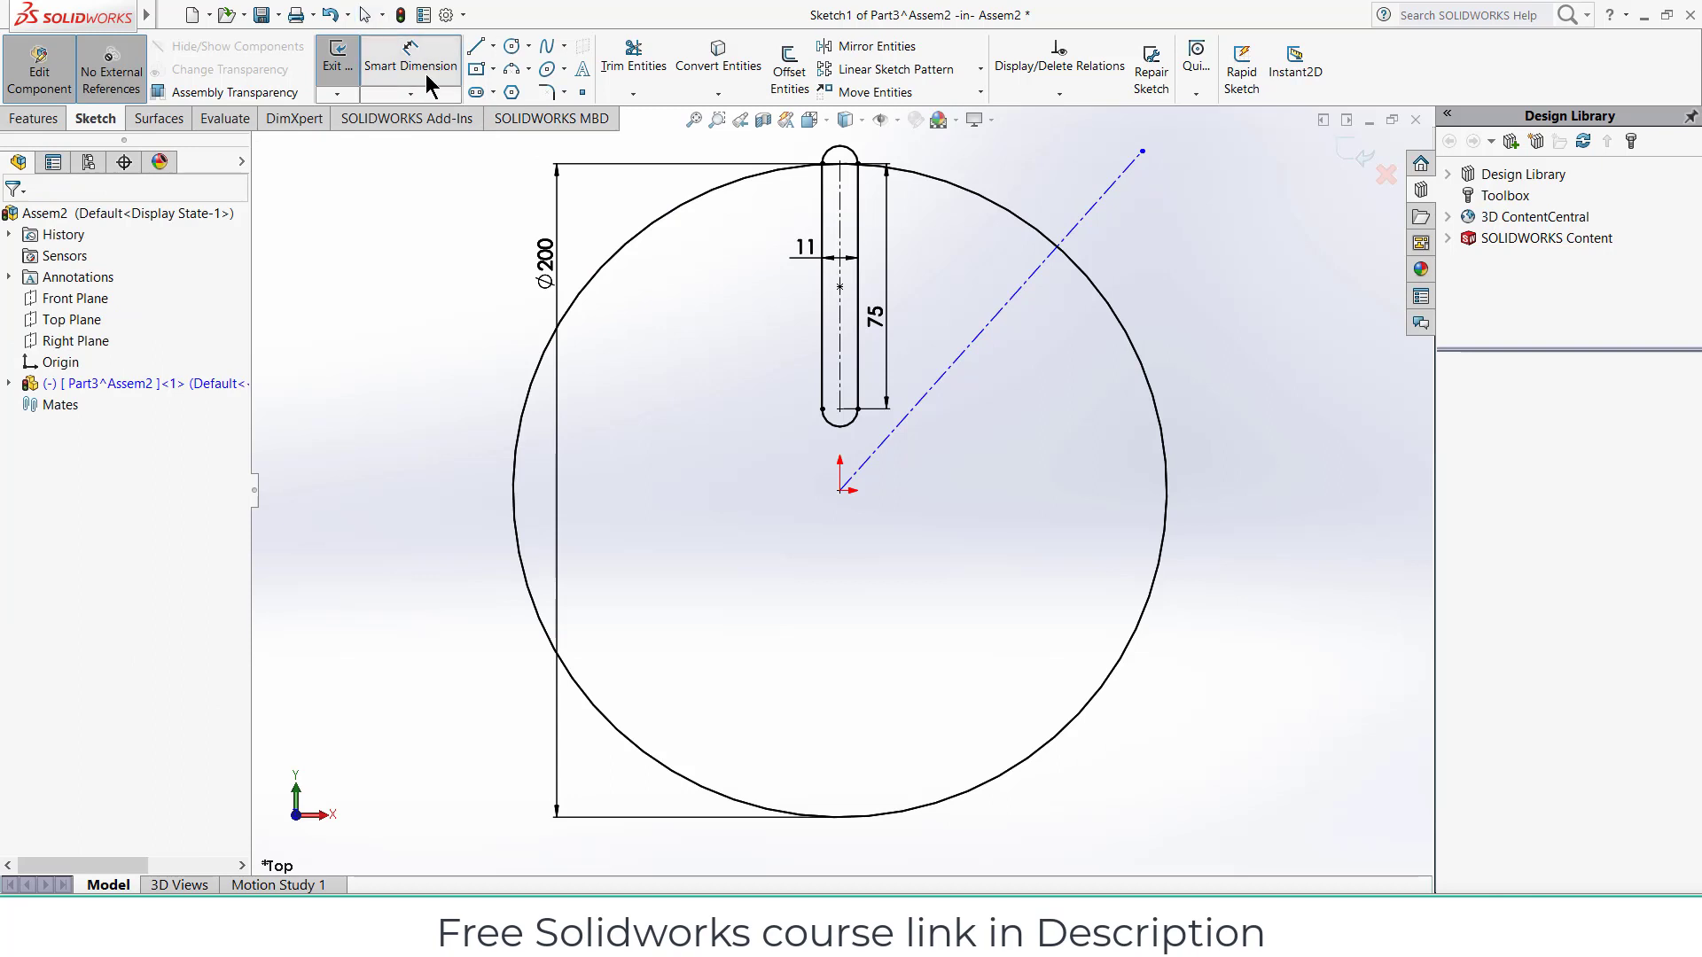
left_click(962, 374)
left_click(839, 355)
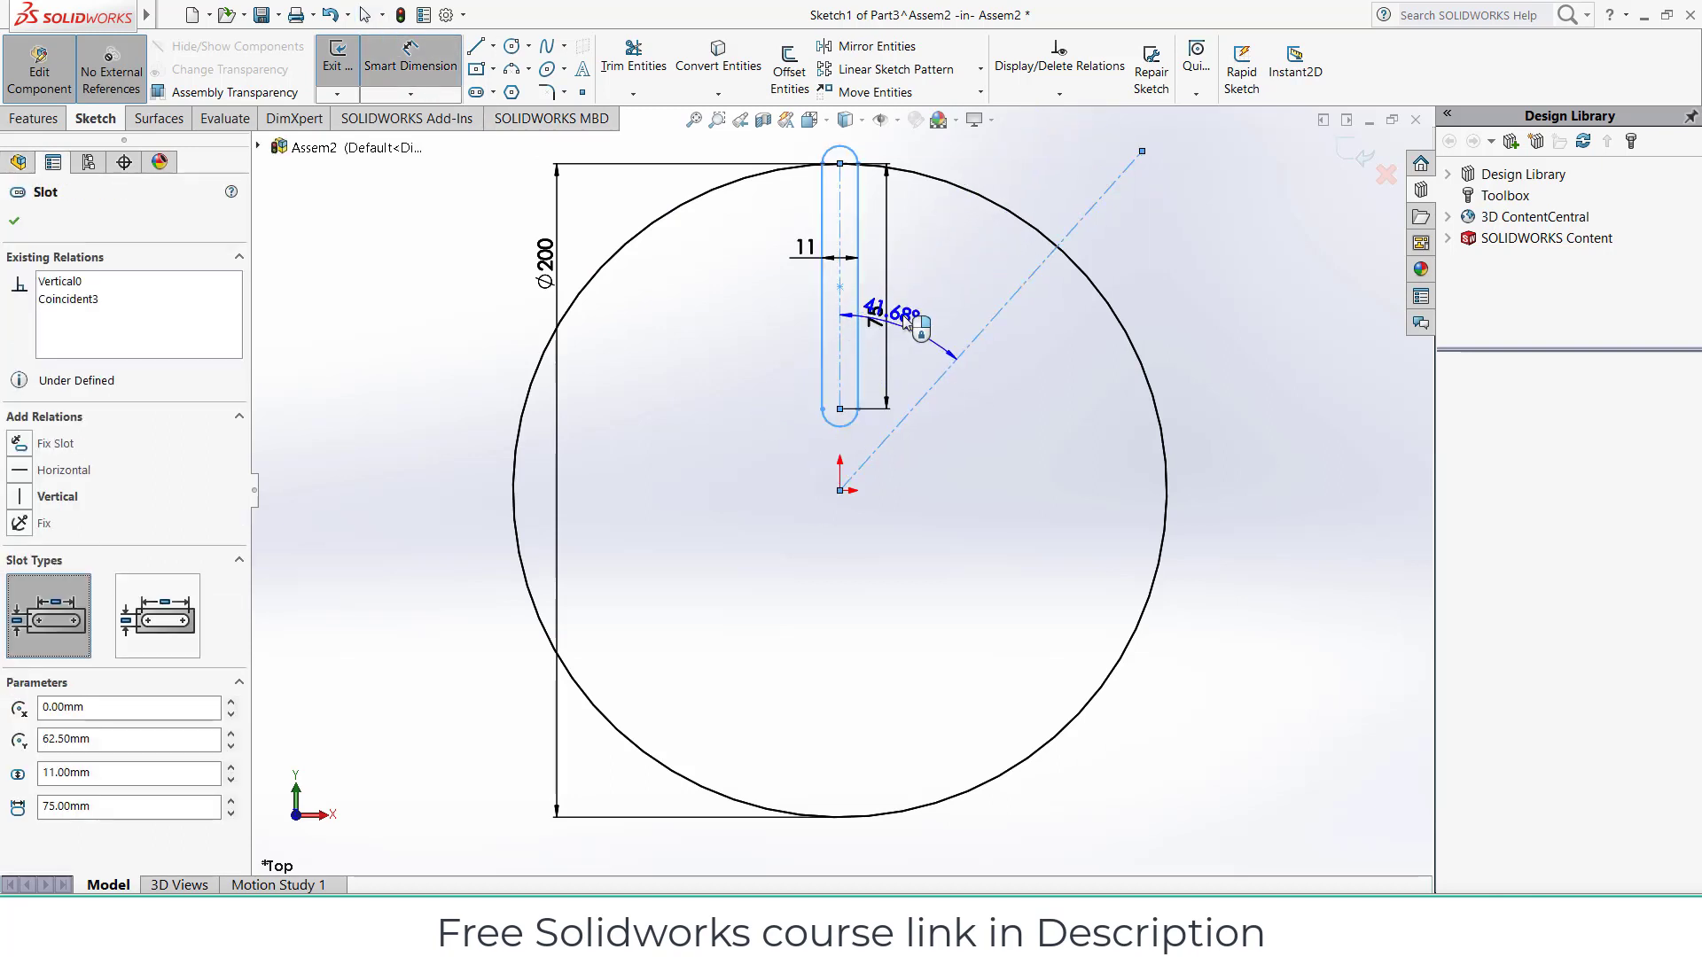
left_click(913, 324)
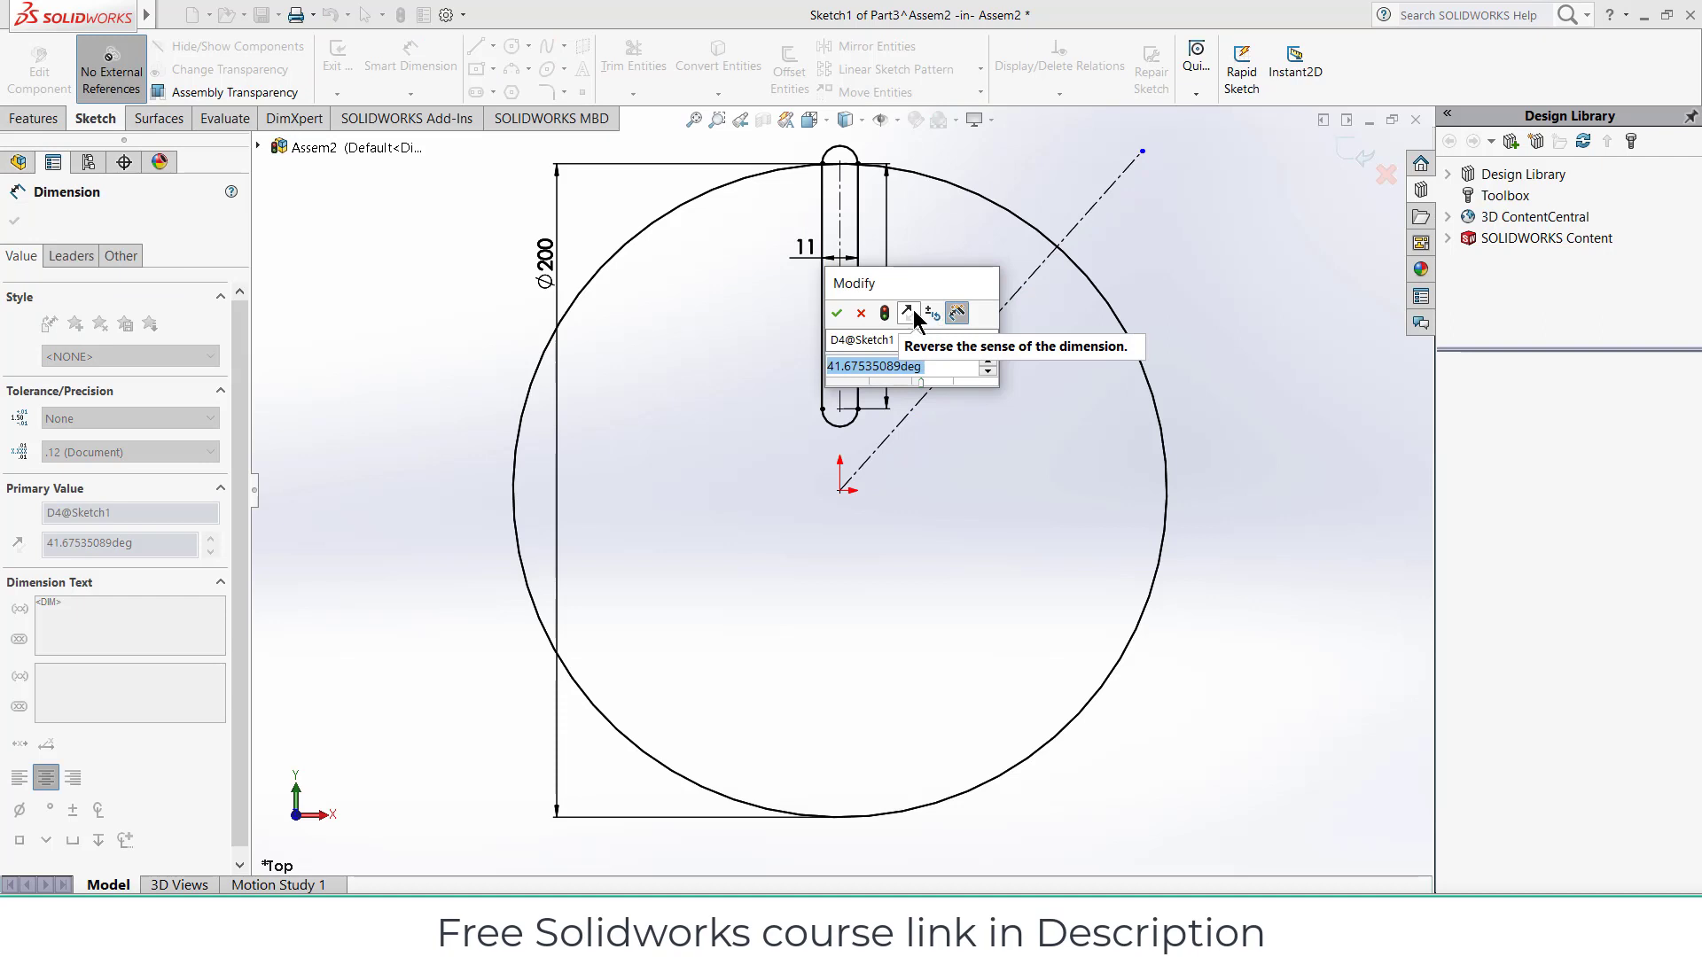
type("36")
key("Return")
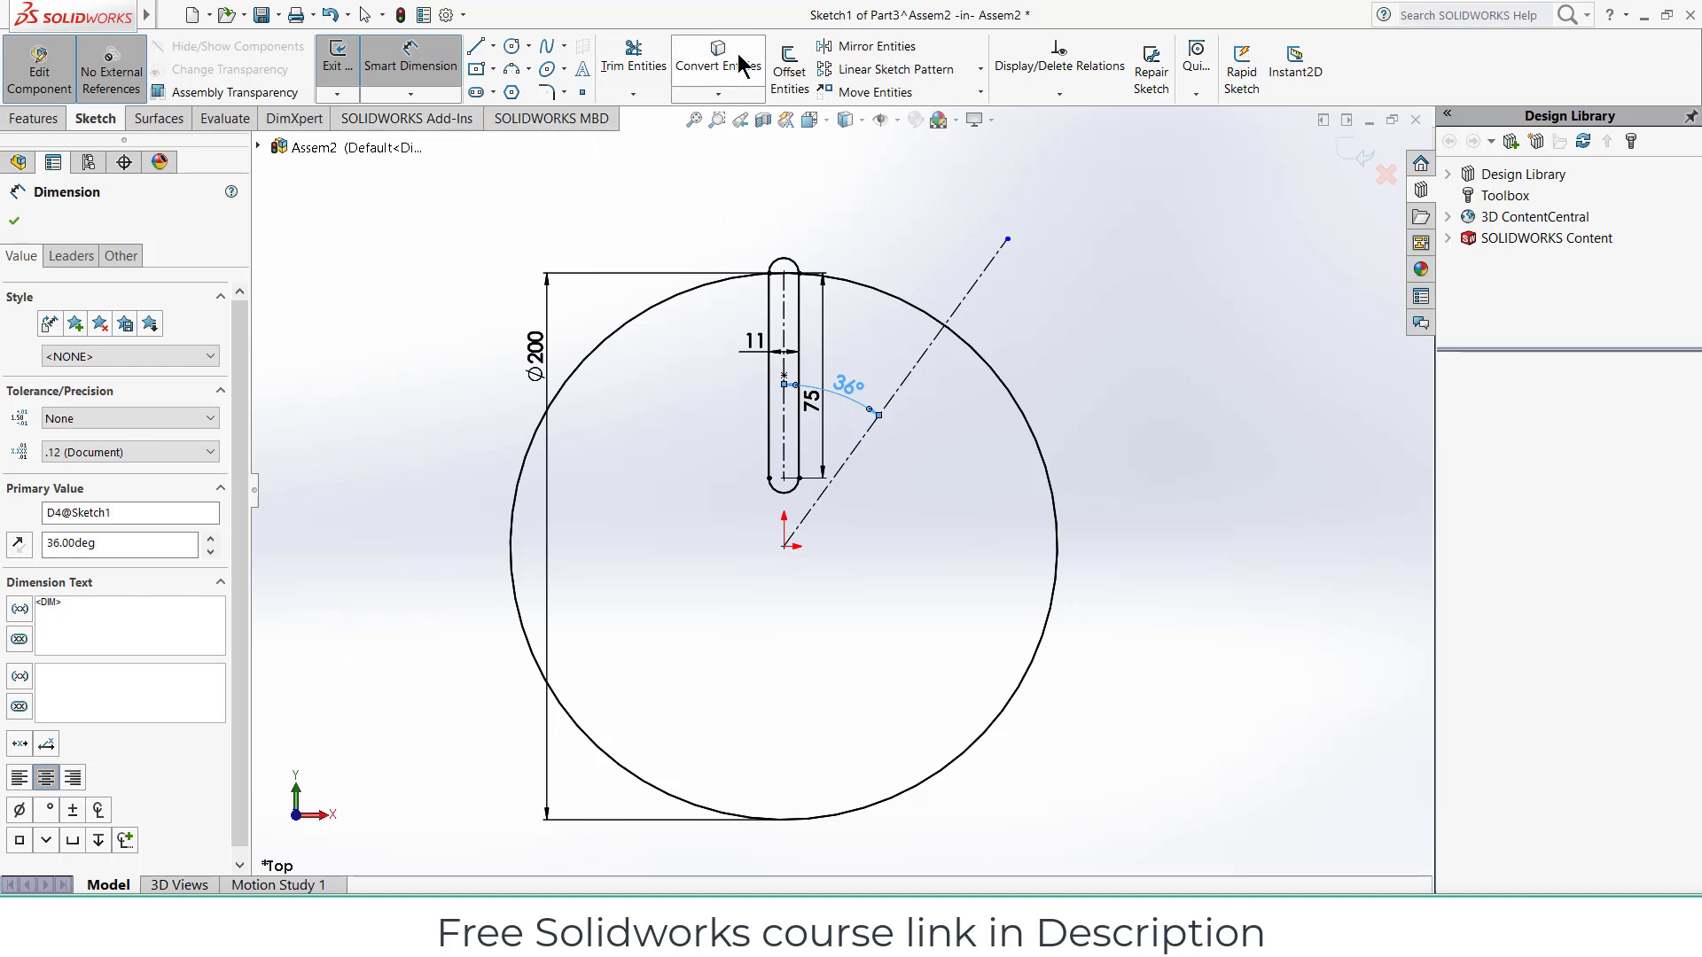
Step: Create a circular sketch pattern of the slot around the origin with 5 equally spaced instances over 360°
left_click(979, 70)
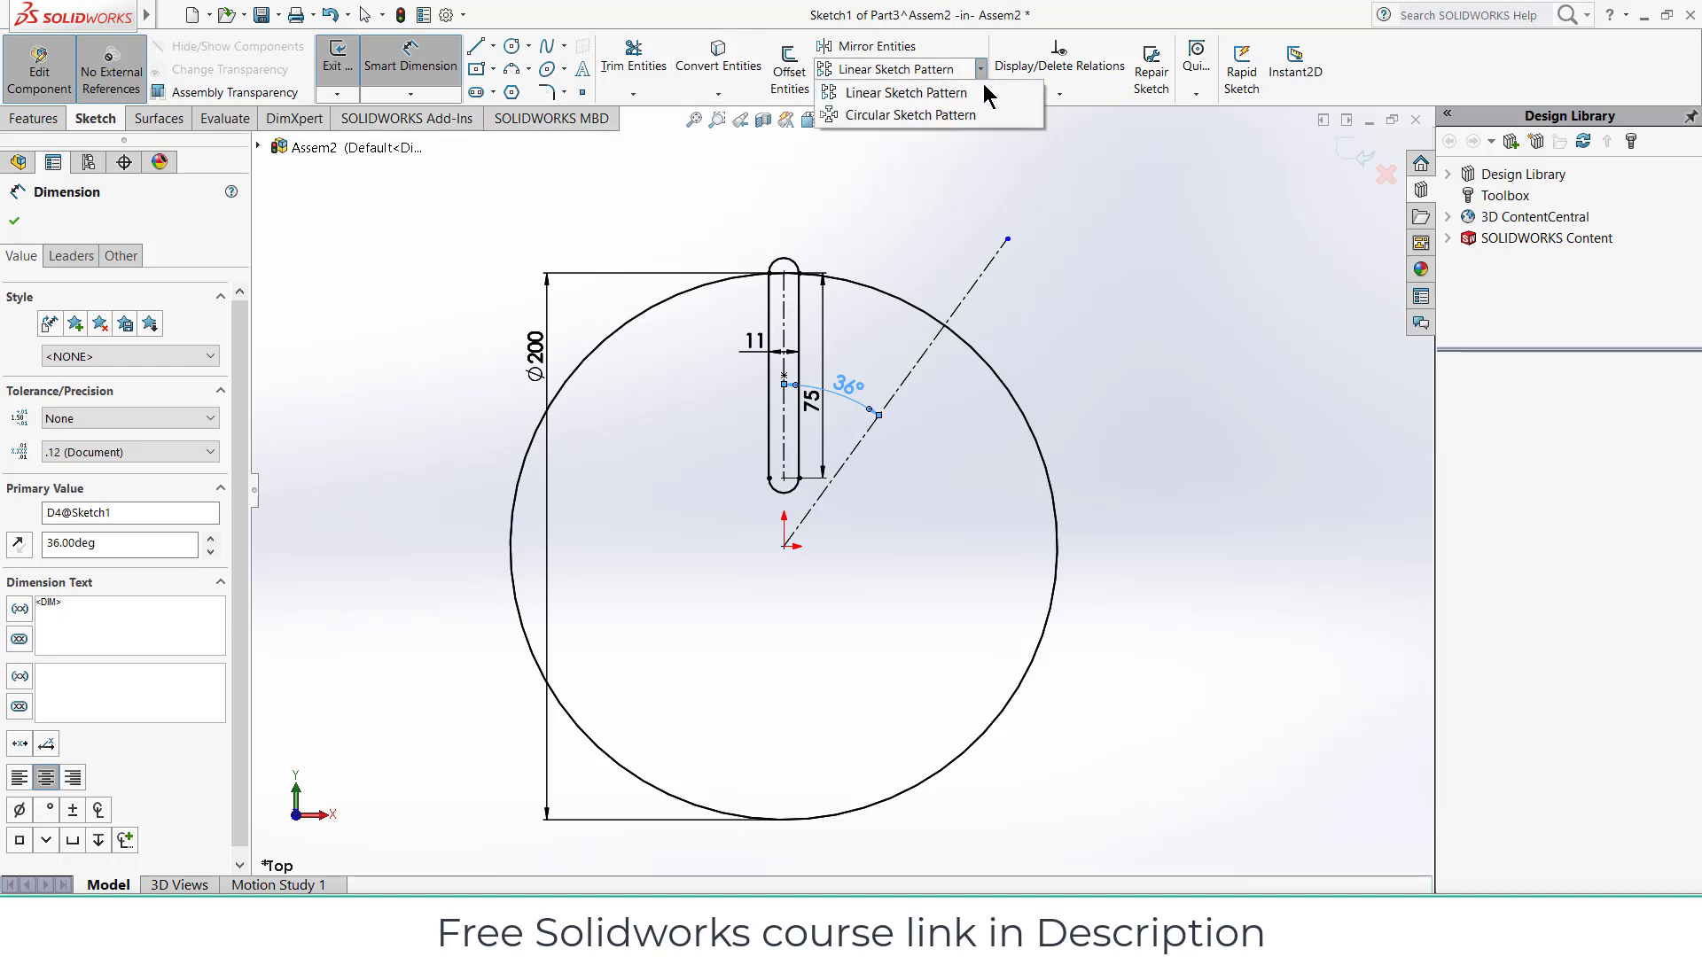
left_click(982, 111)
left_click(205, 285)
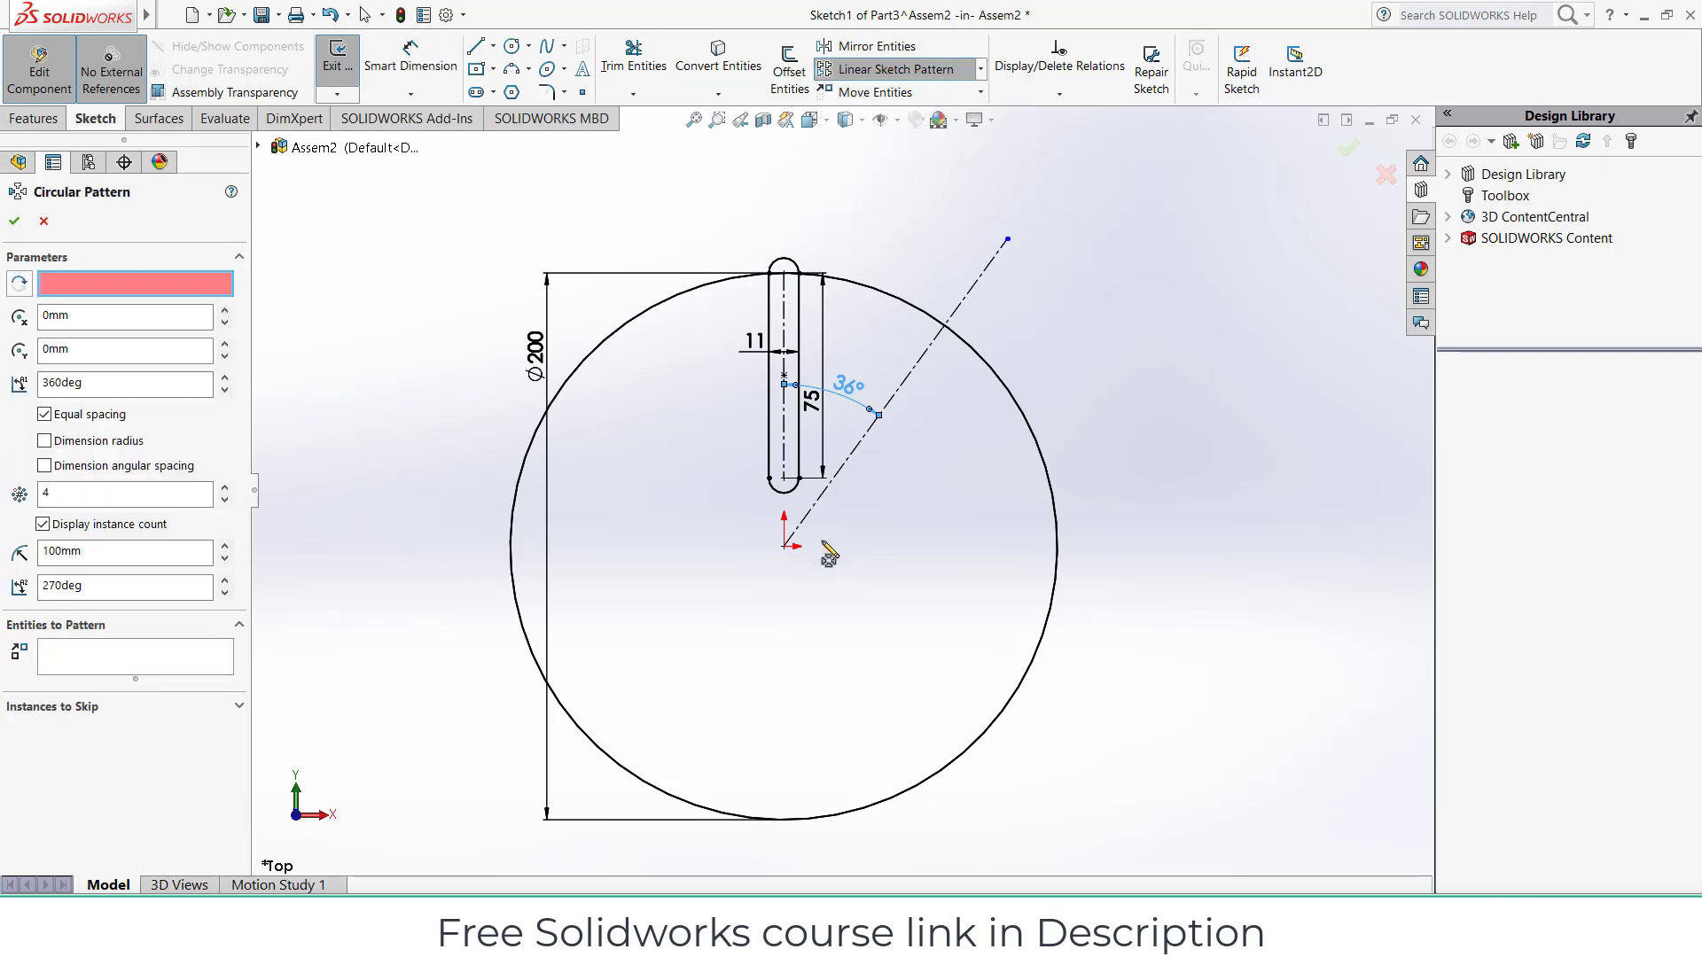
left_click(784, 547)
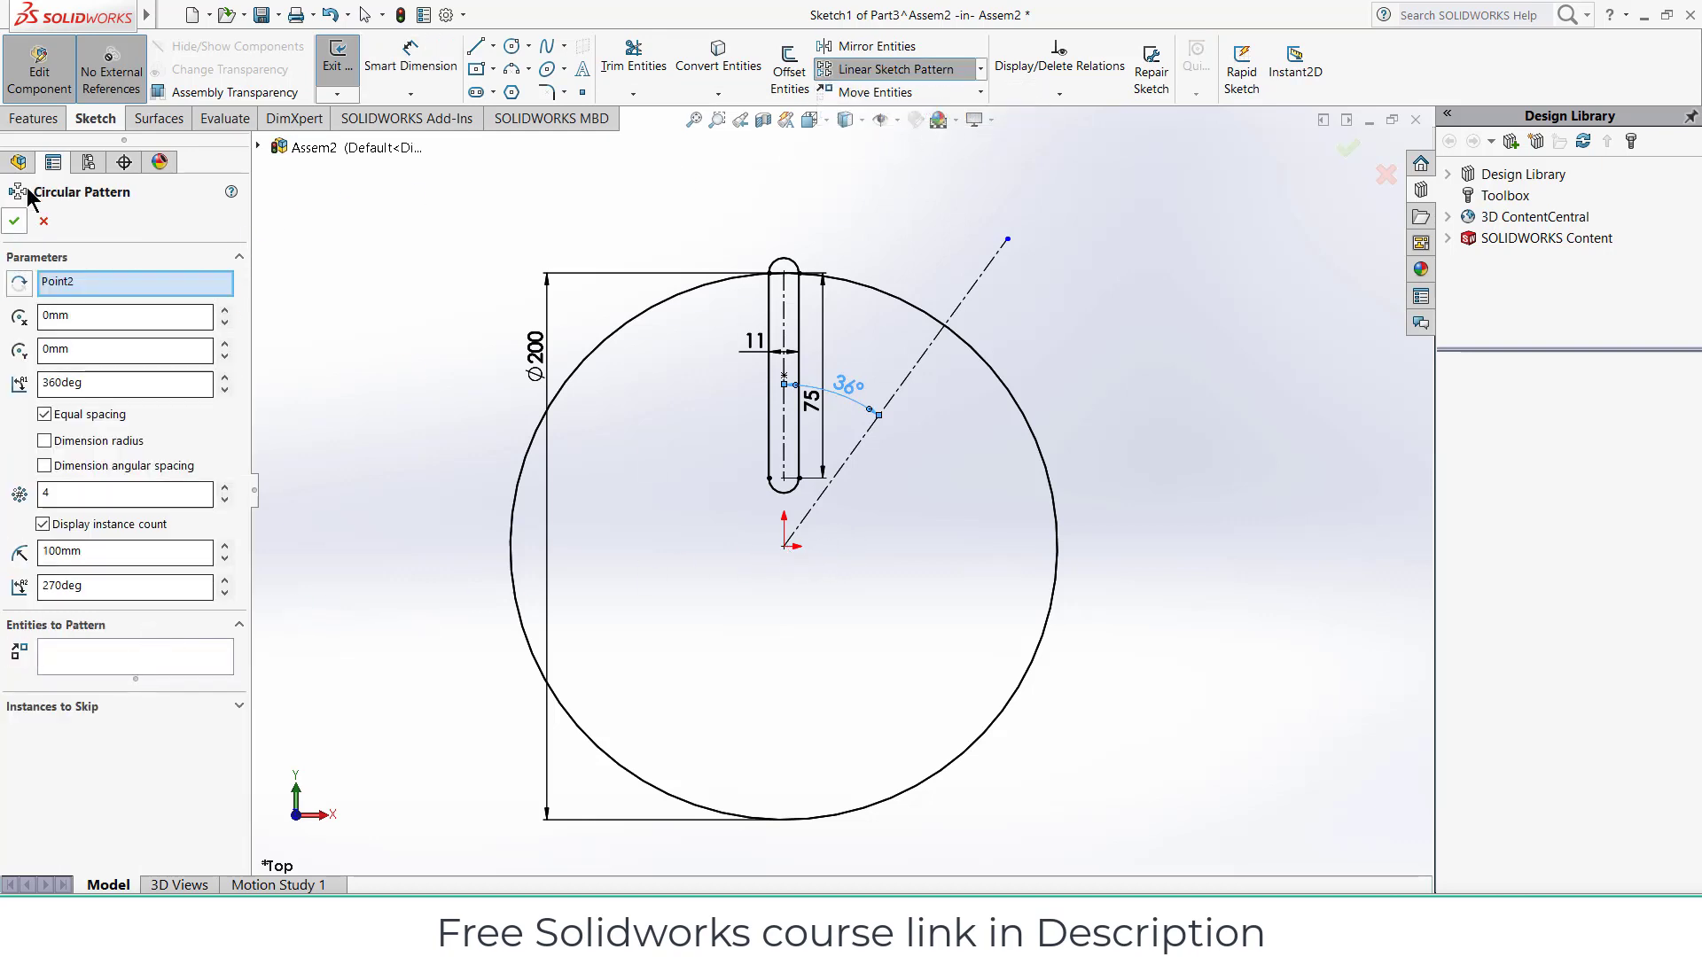
left_click(99, 656)
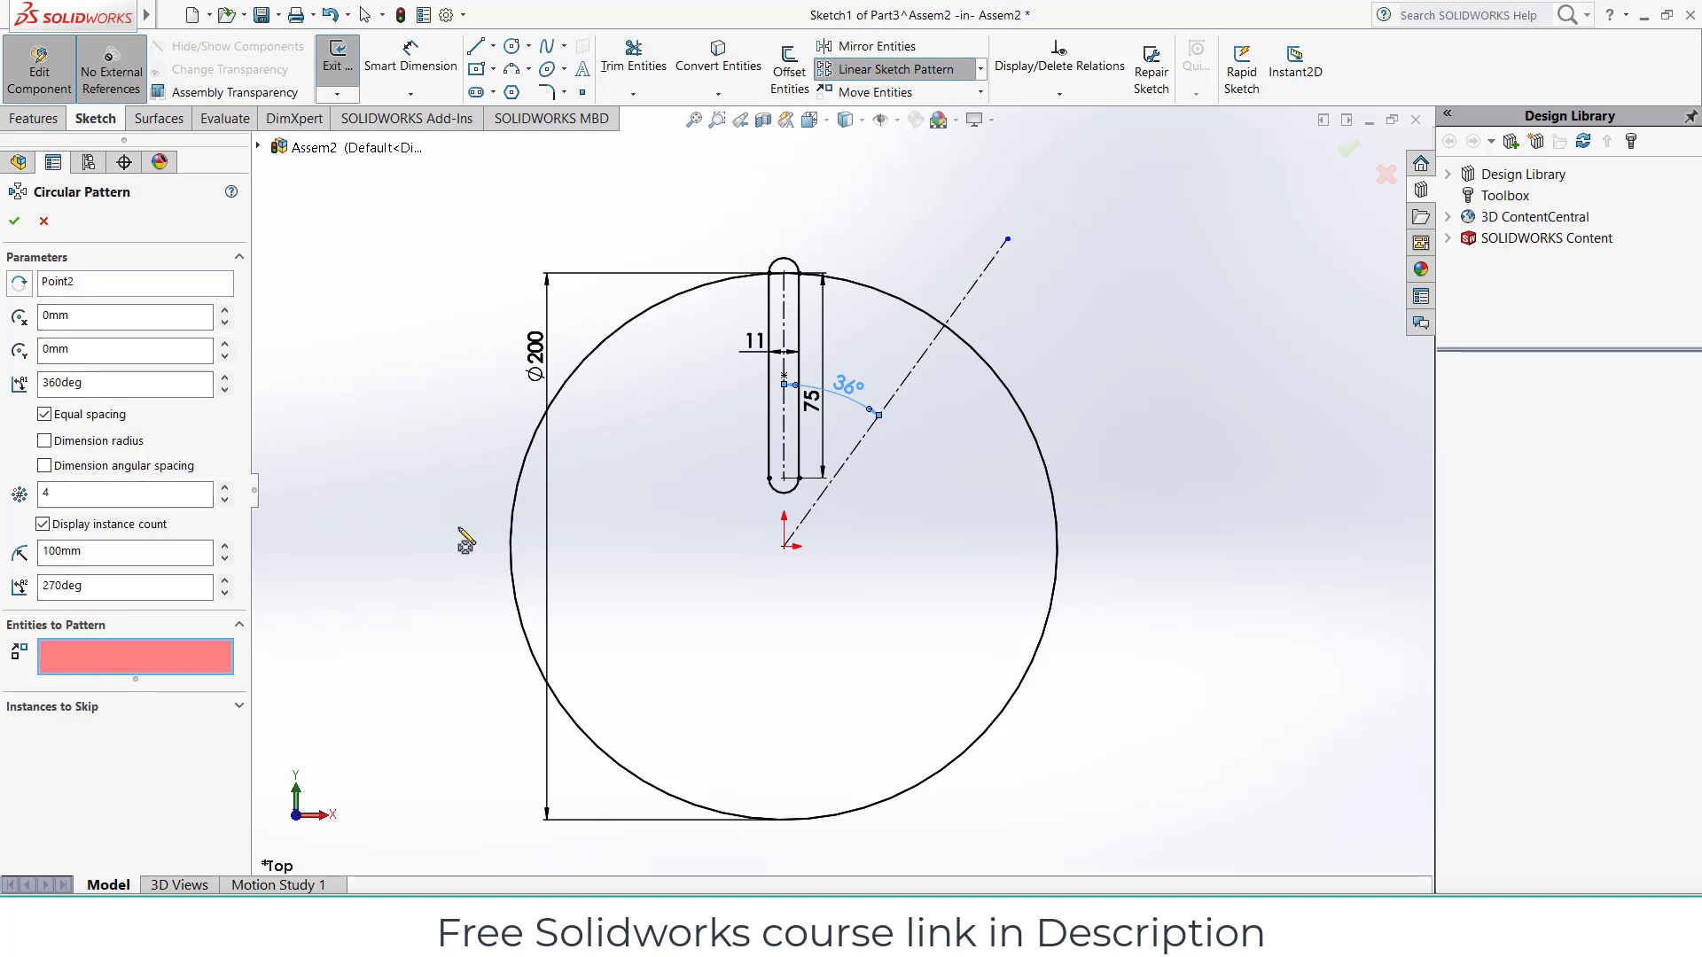
left_click(770, 409)
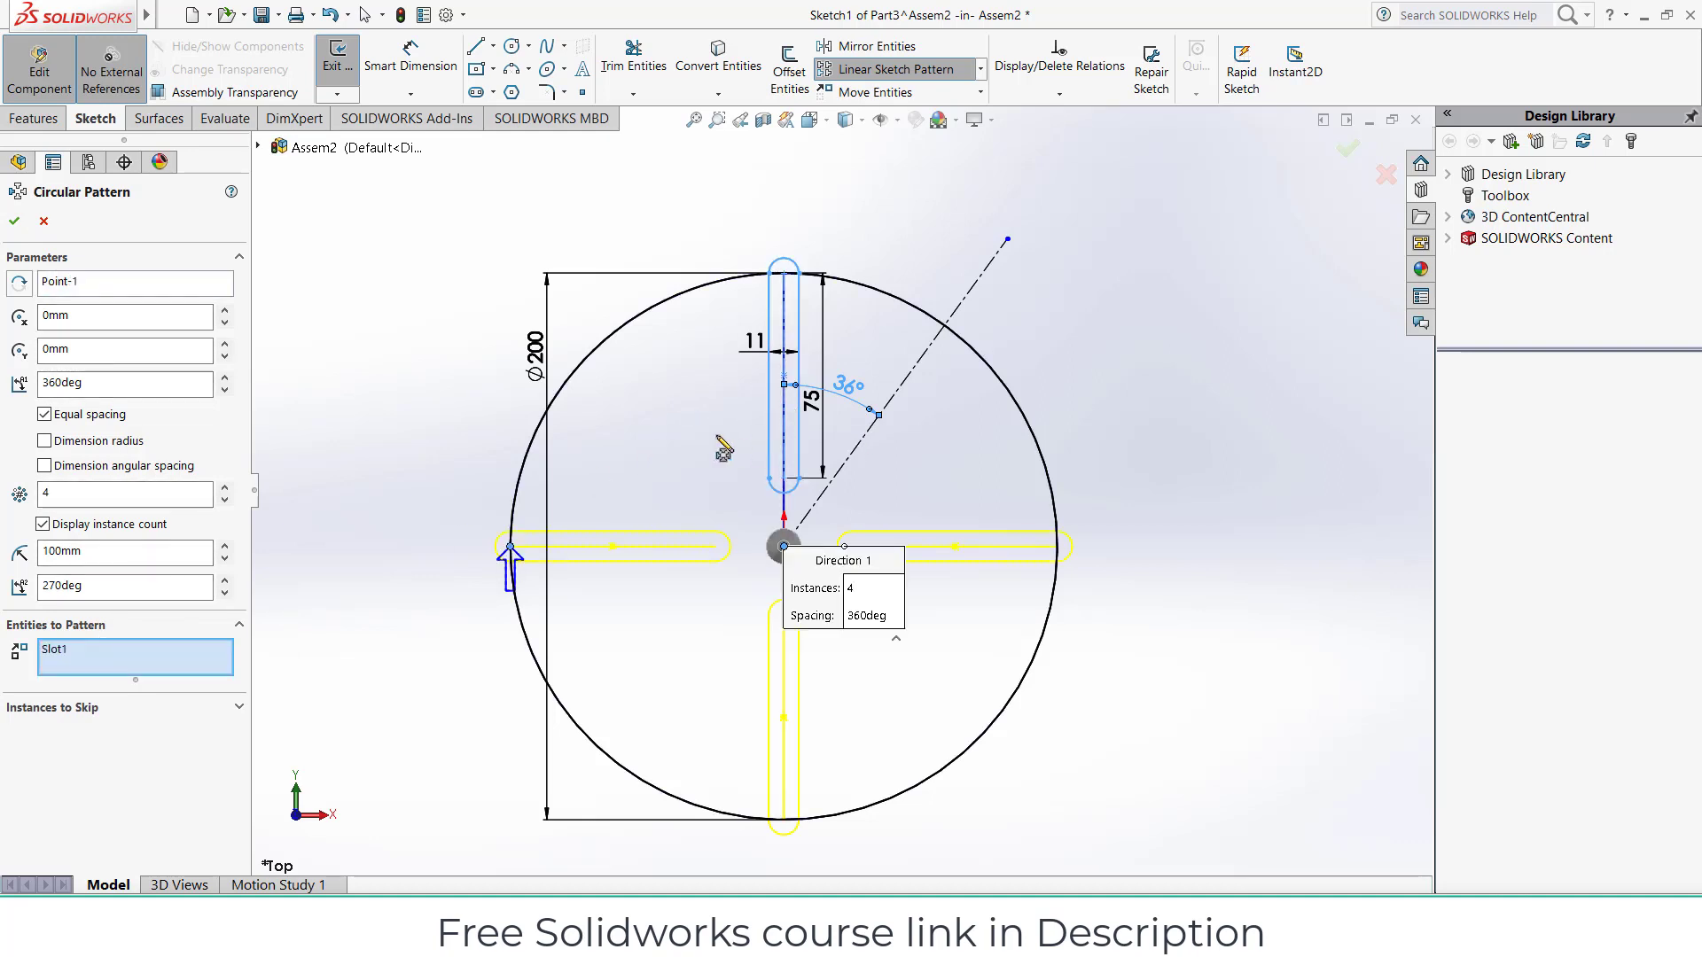
left_click(225, 487)
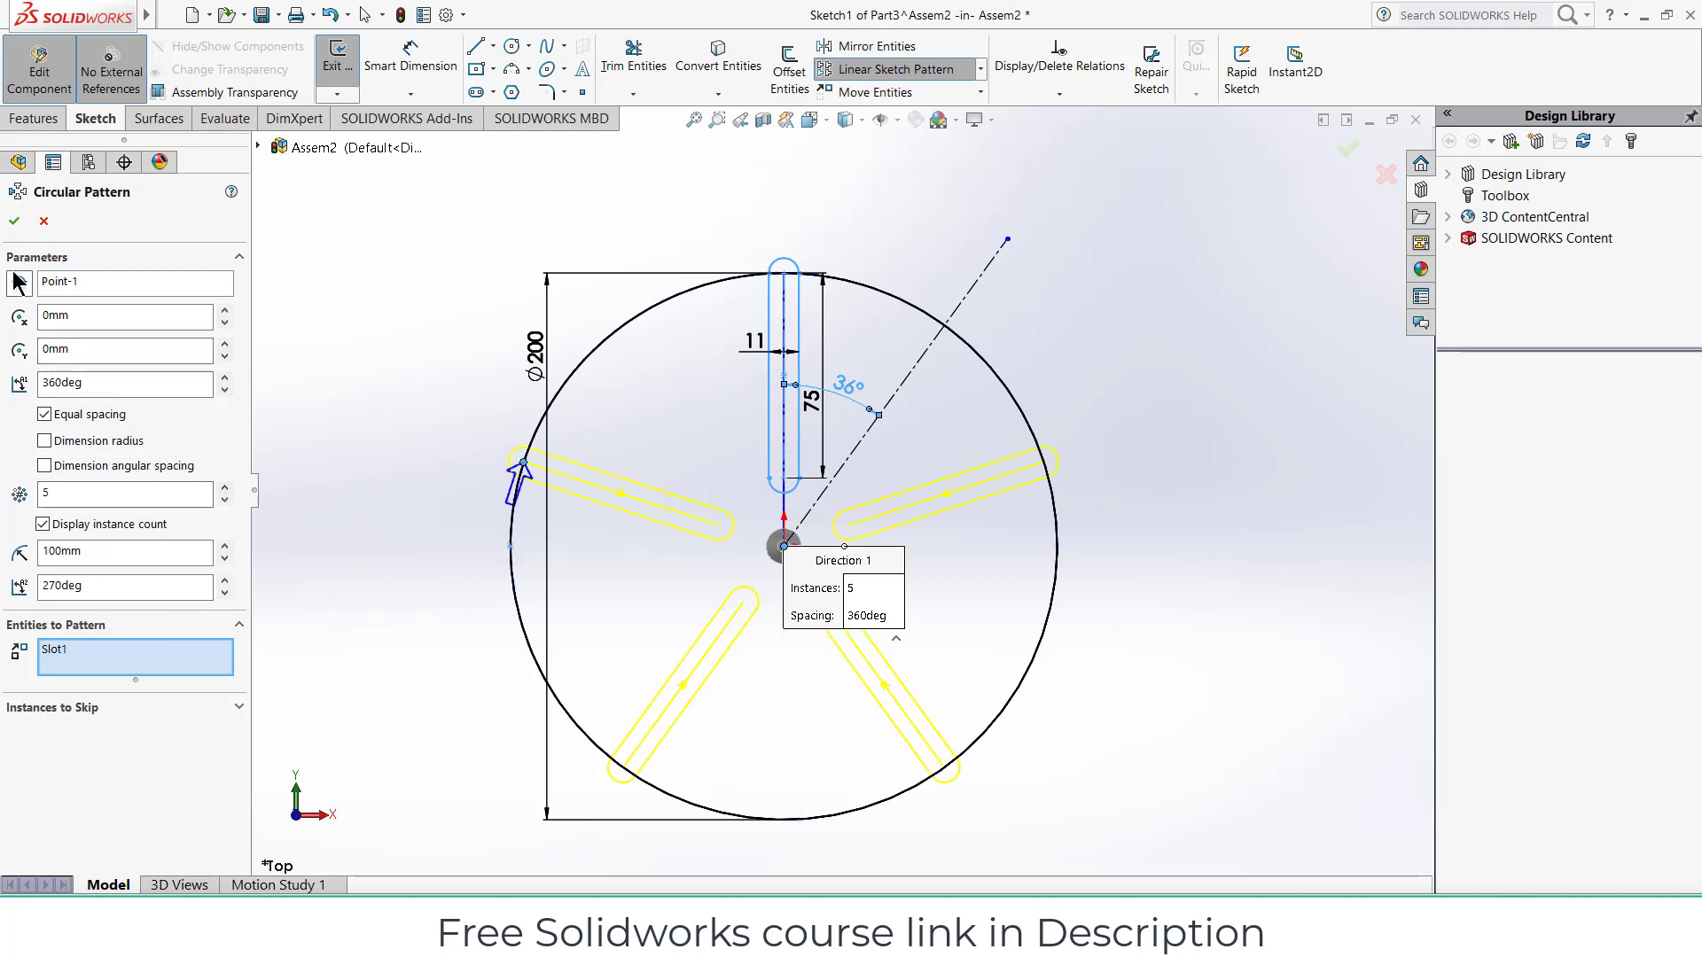
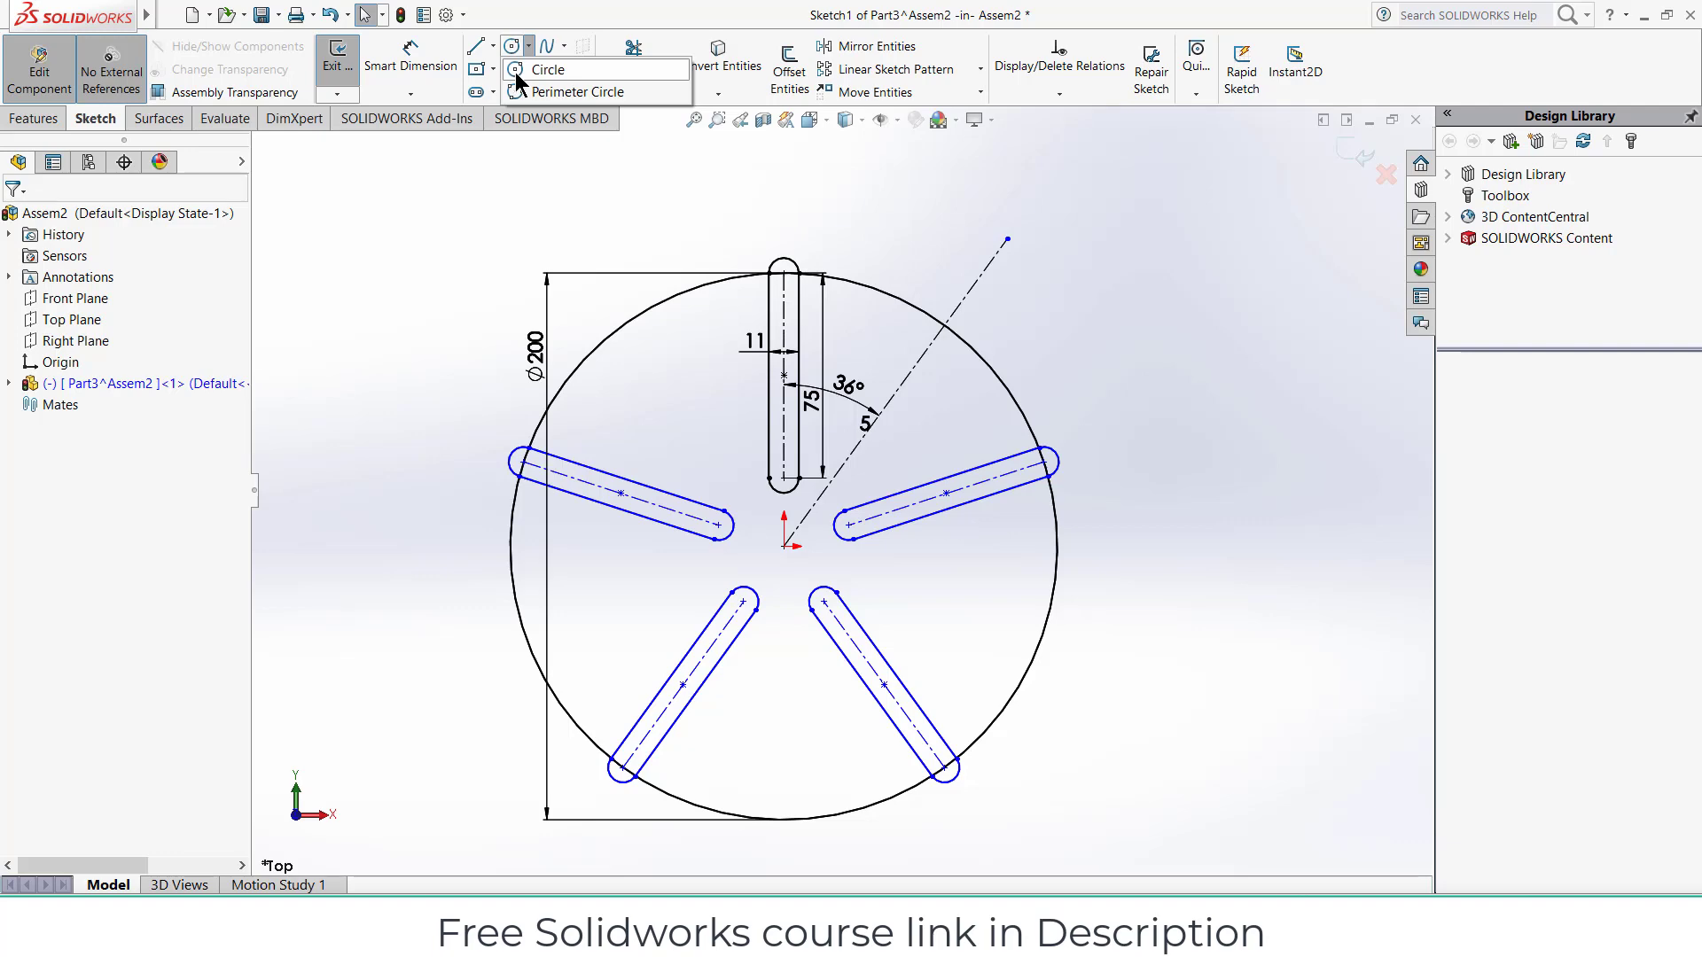
Step: Draw a perimeter circle of about 67.65 mm radius through the outer centreline ends of the top and upper-right slots, centred on the inclined centerline
left_click(532, 92)
left_click(783, 275)
left_click(1044, 461)
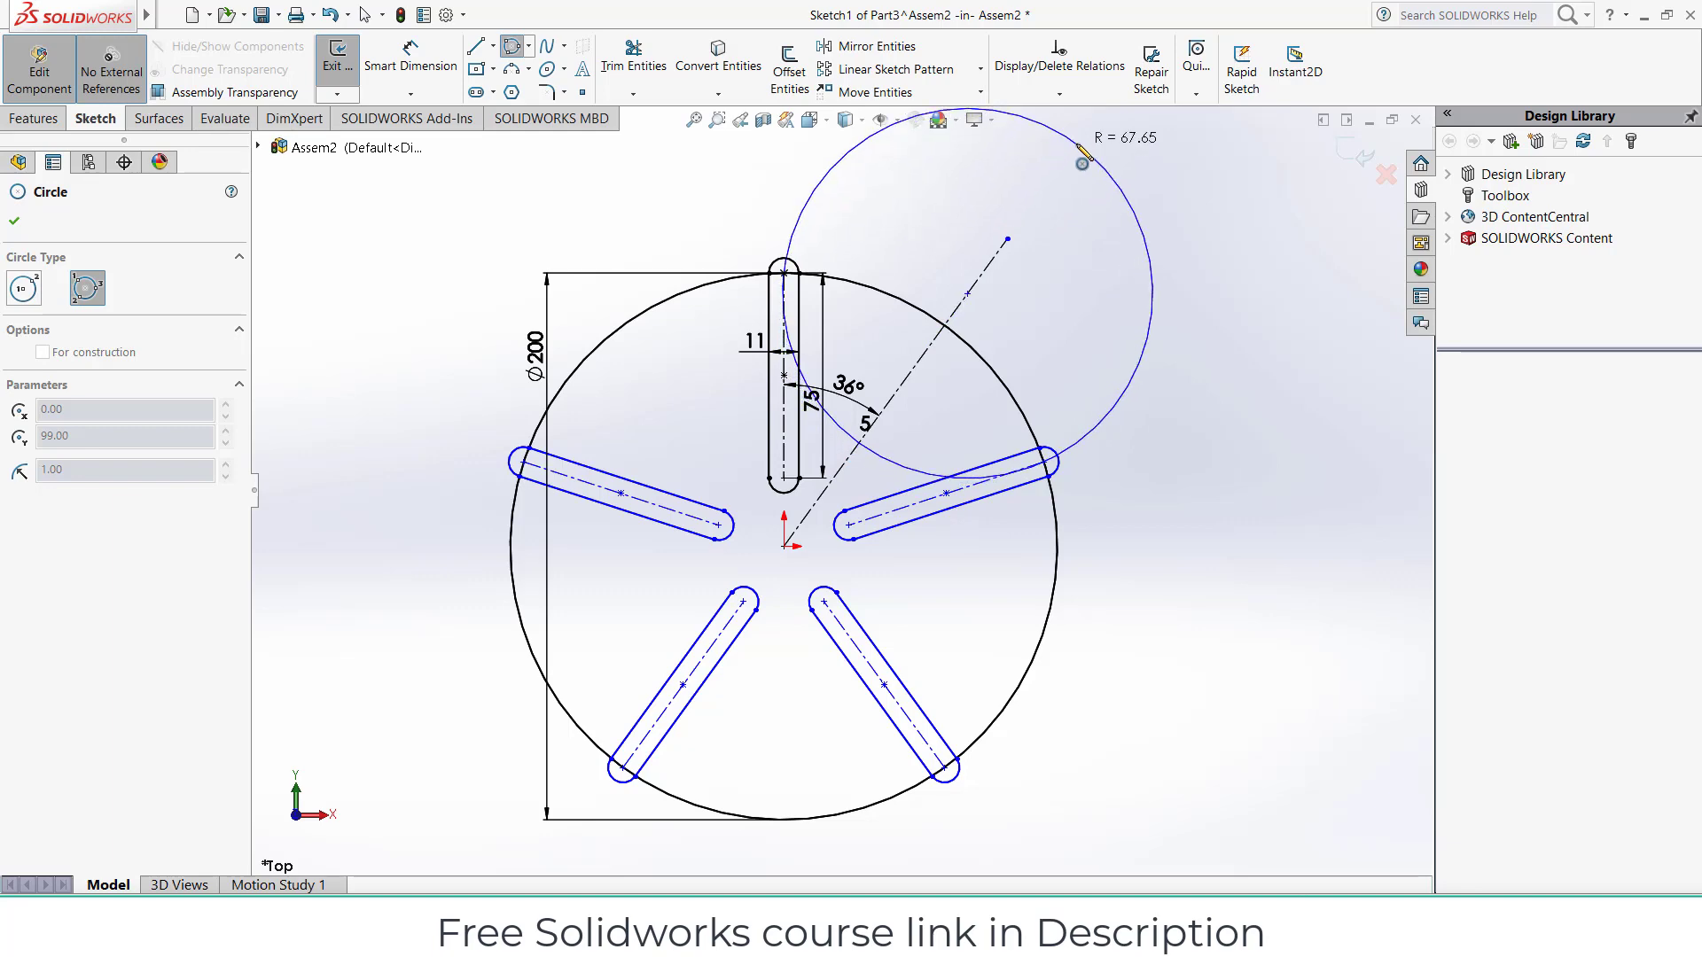
left_click(1080, 157)
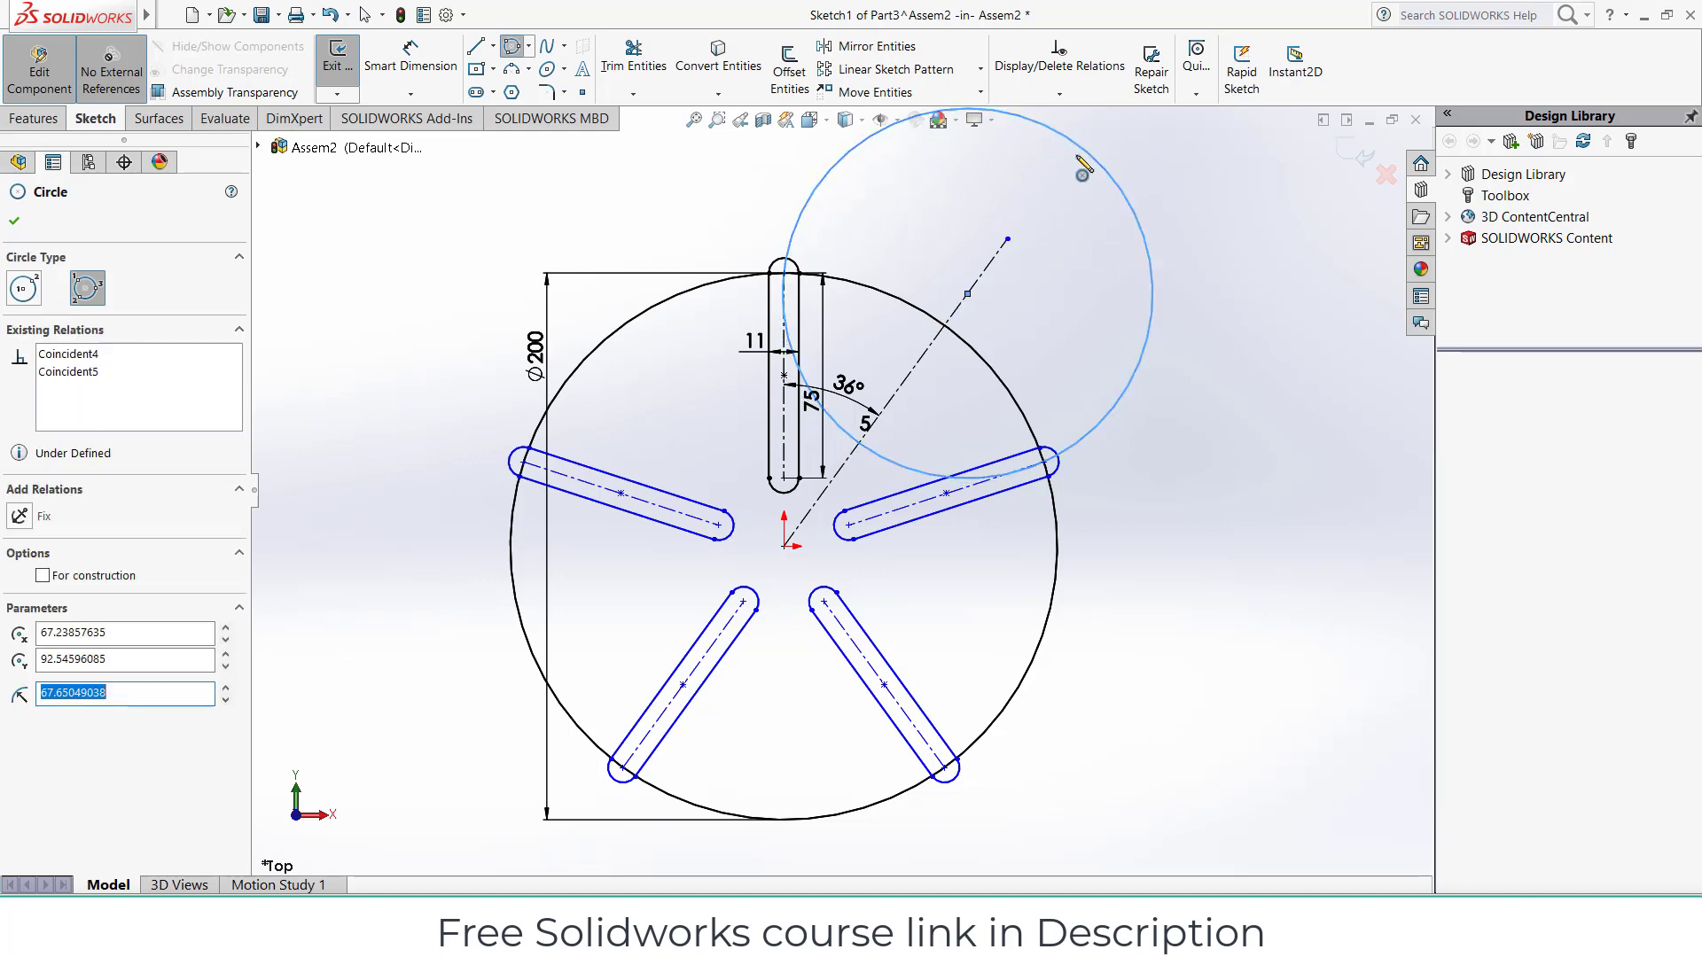
Step: Dimension the distance along the inclined centerline from the origin to the new circle's centre and set it to 115 mm
left_click(410, 58)
left_click(786, 547)
left_click(967, 293)
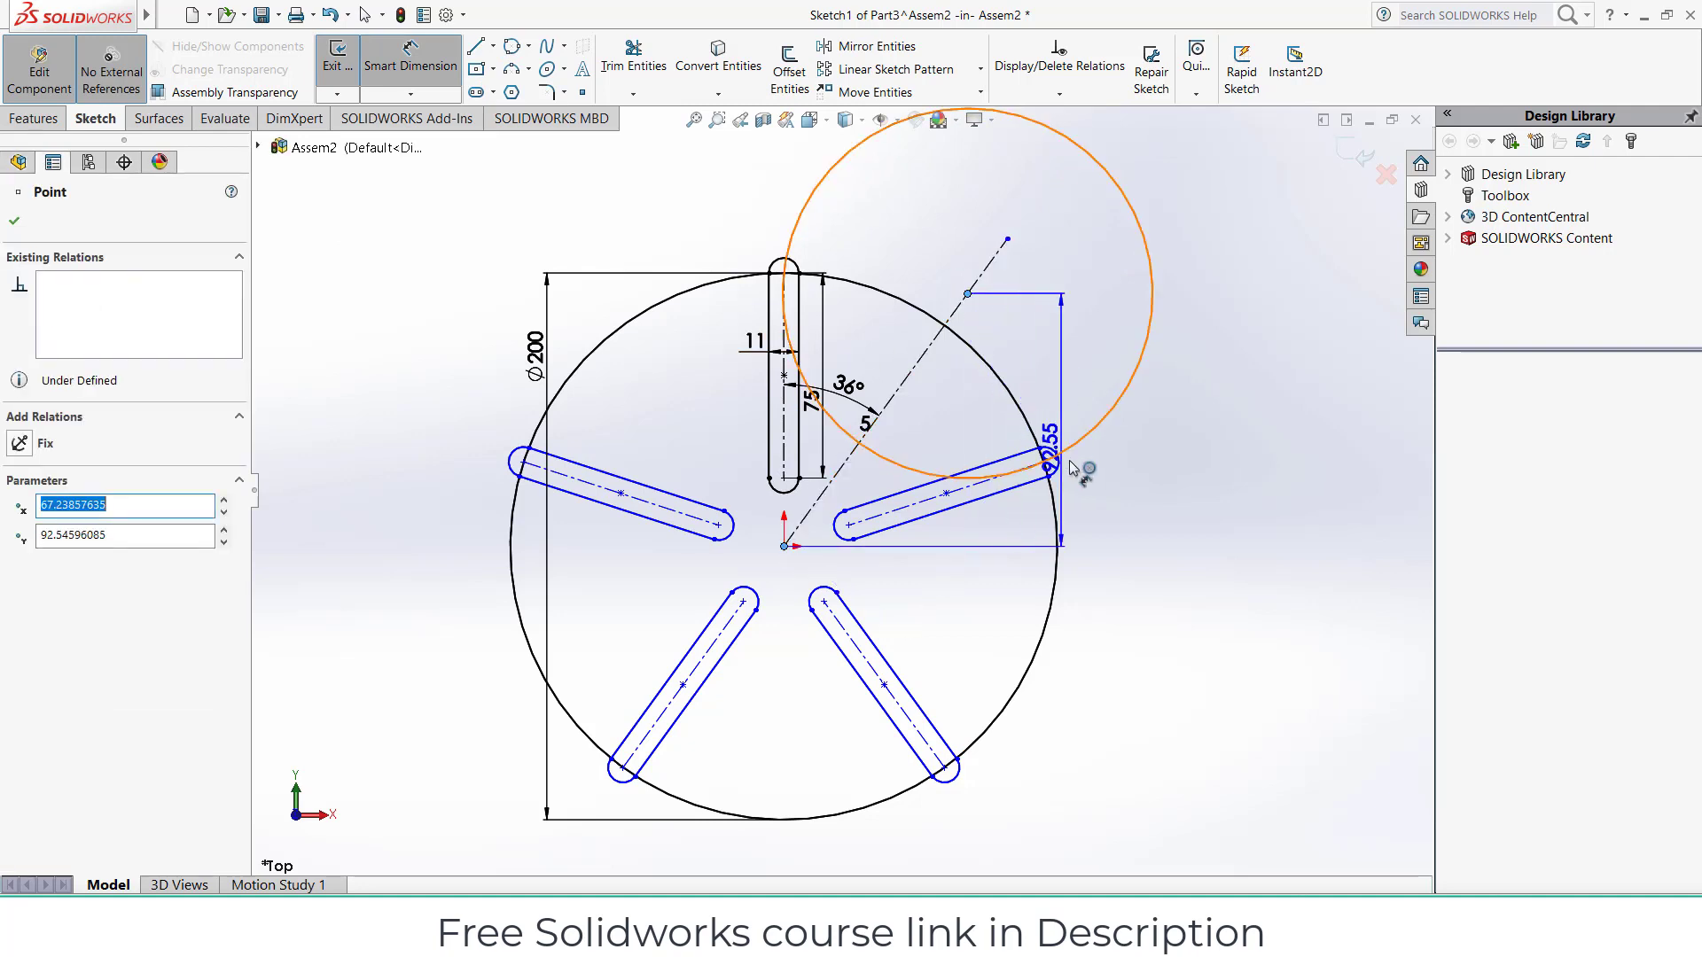
left_click(1138, 620)
type("11")
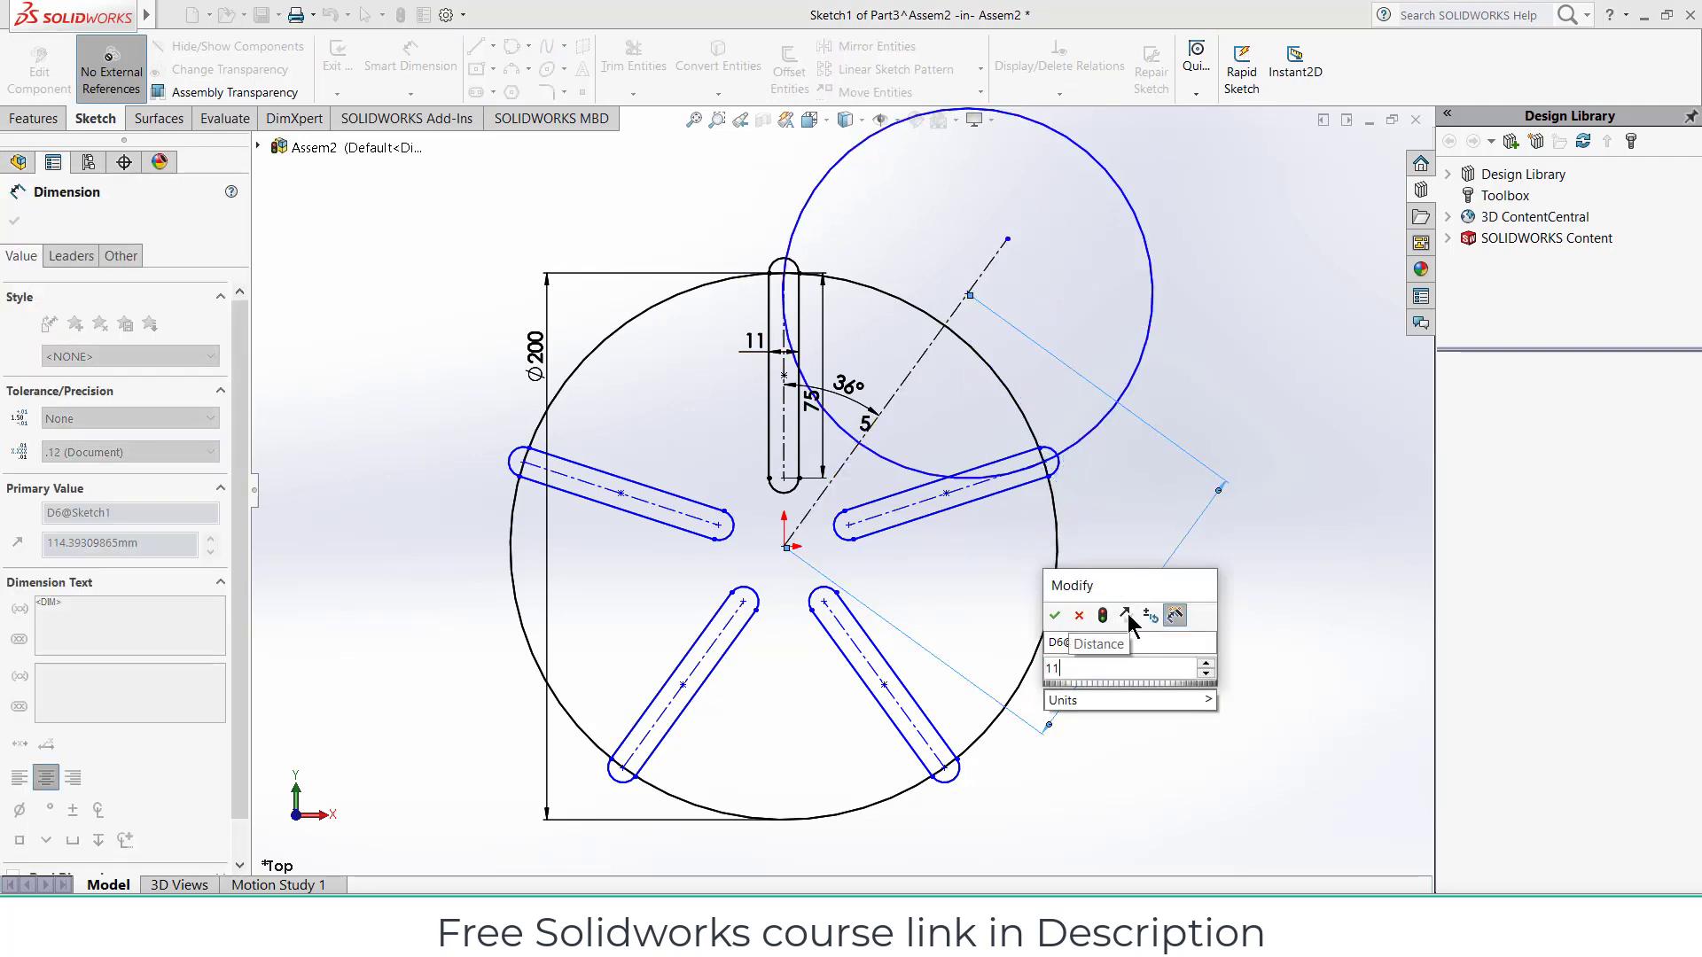
type("5")
key("Return")
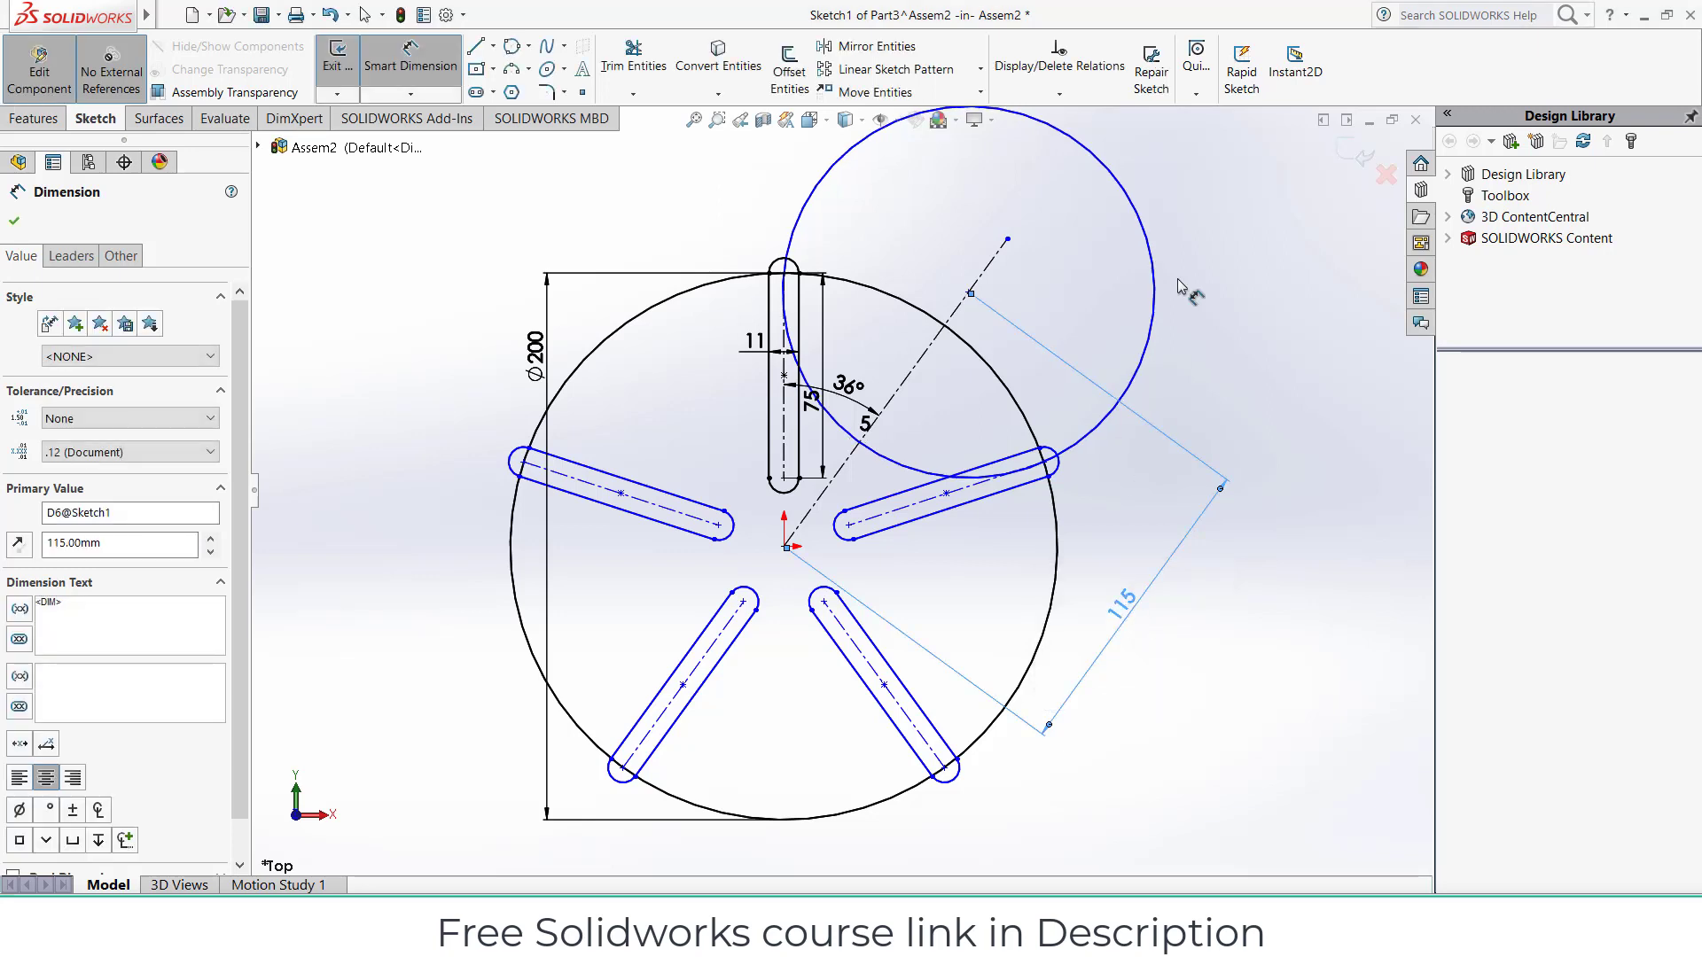
Step: Dimension the perimeter circle's diameter, try a value of 135 mm, and undo that value change
left_click(1162, 276)
left_click(1207, 270)
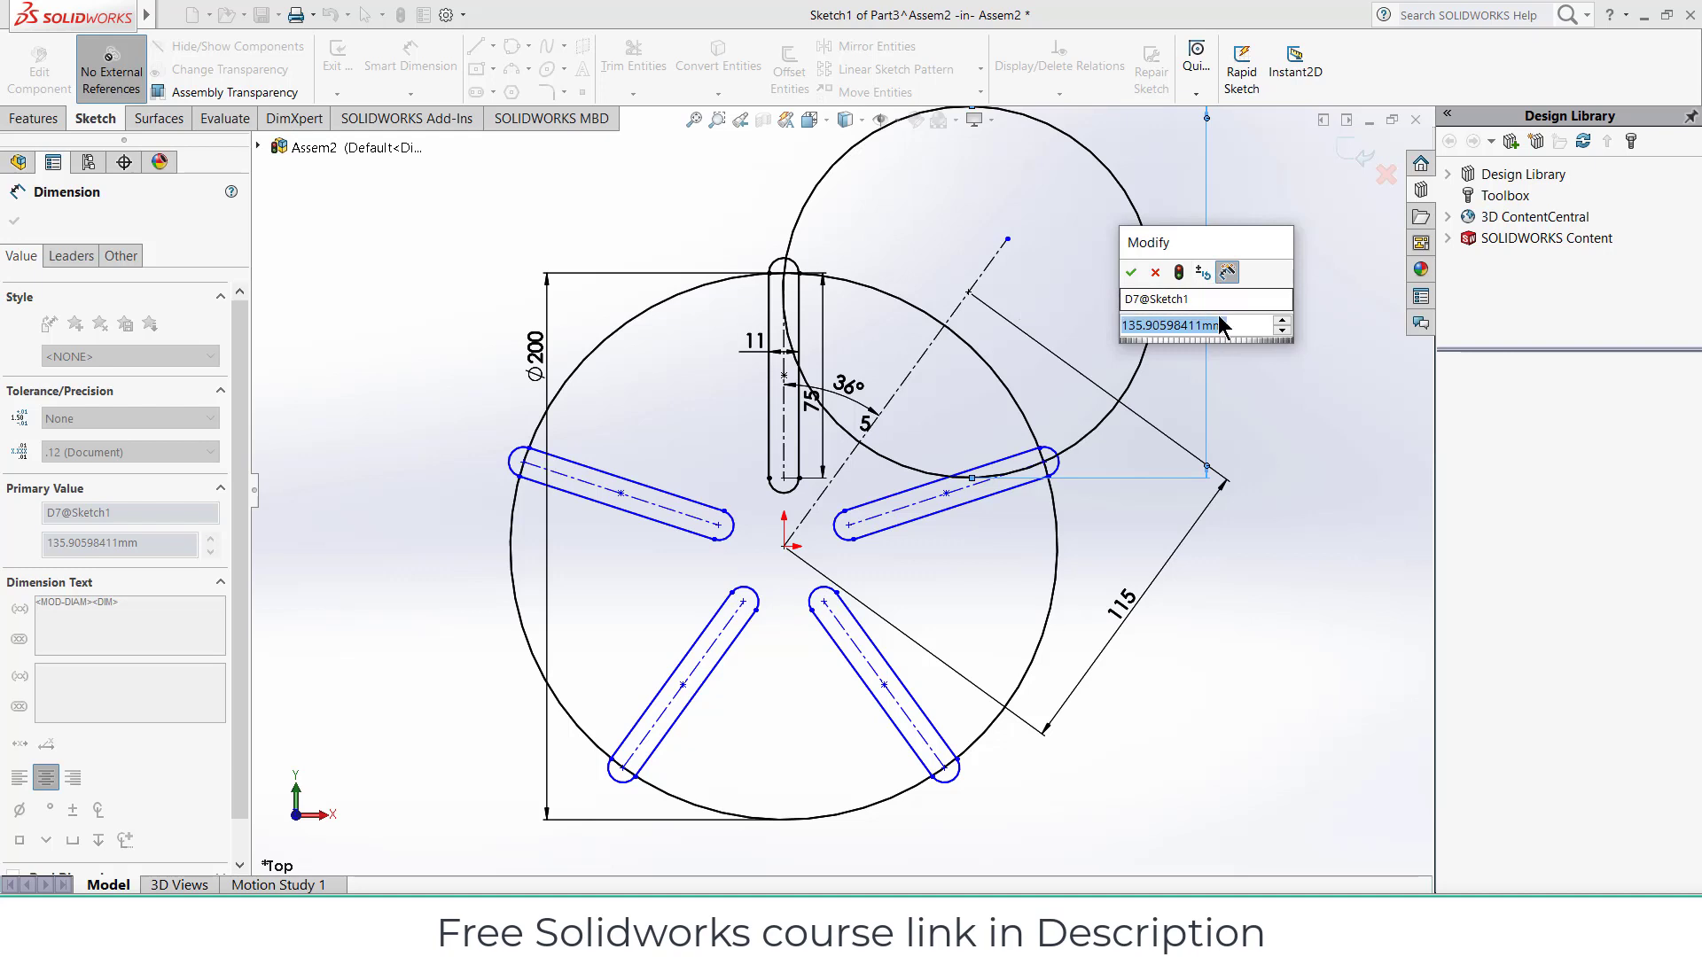
type("1")
key("Return")
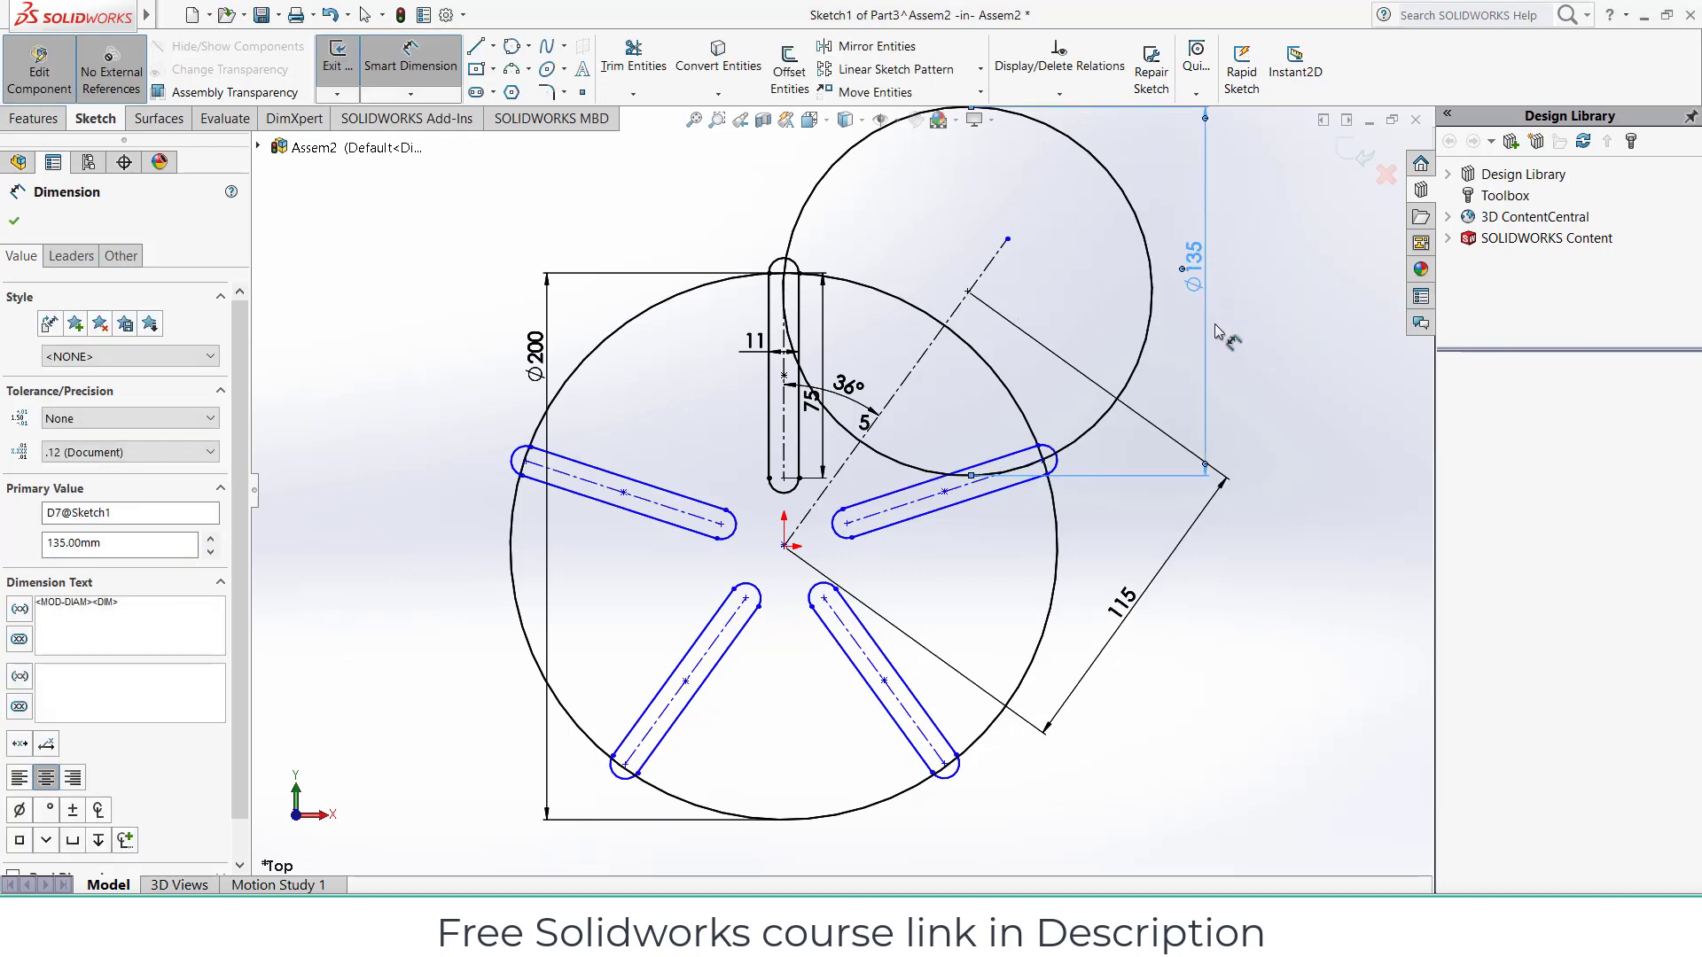
key("Escape")
key("ctrl+z")
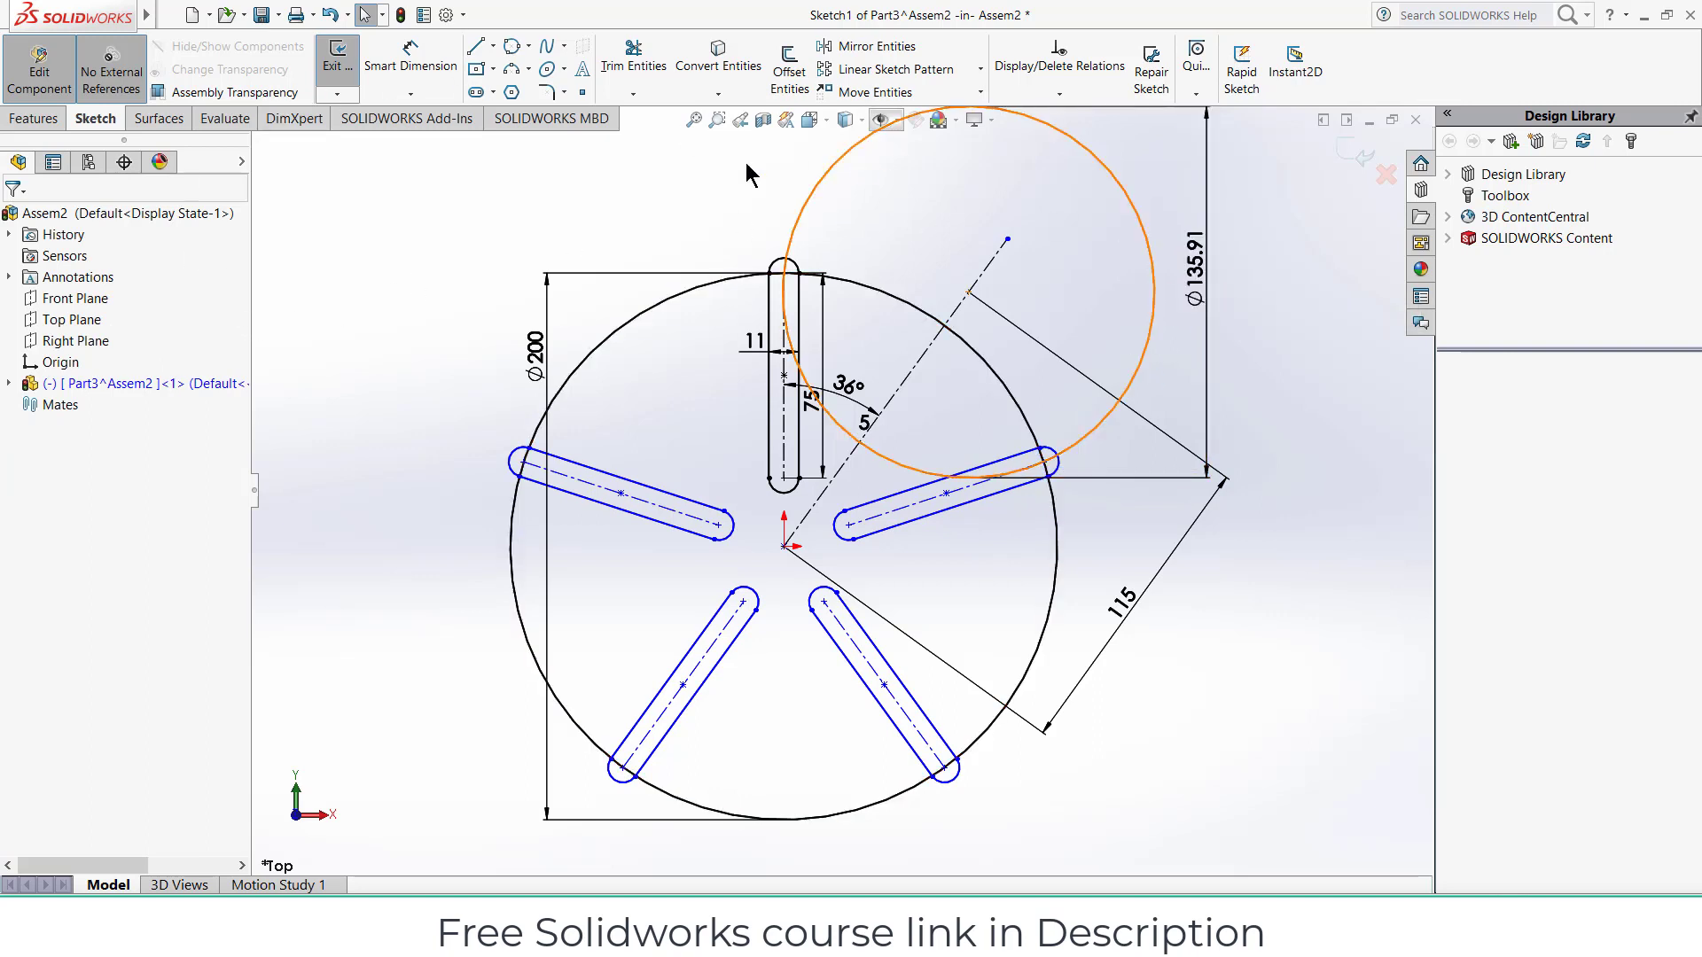
Step: Convert the perimeter circle to construction geometry and sketch a concentric circle inside it with a radius of about 55 mm
left_click(861, 157)
left_click(43, 504)
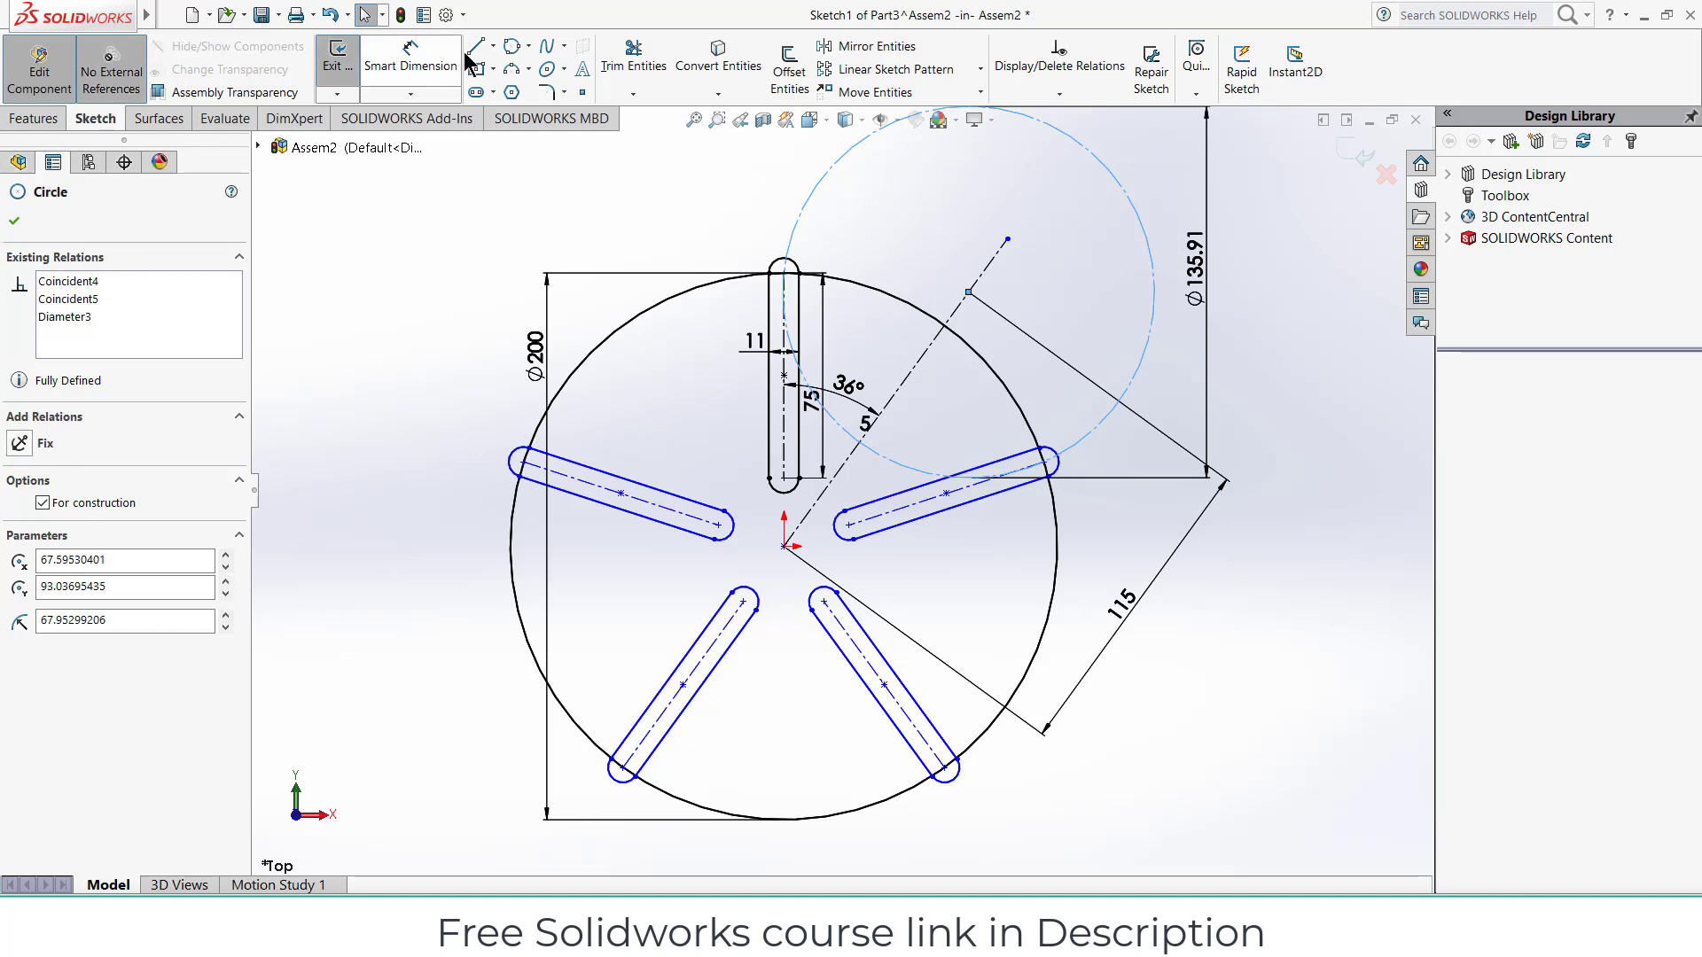
left_click(529, 46)
left_click(541, 70)
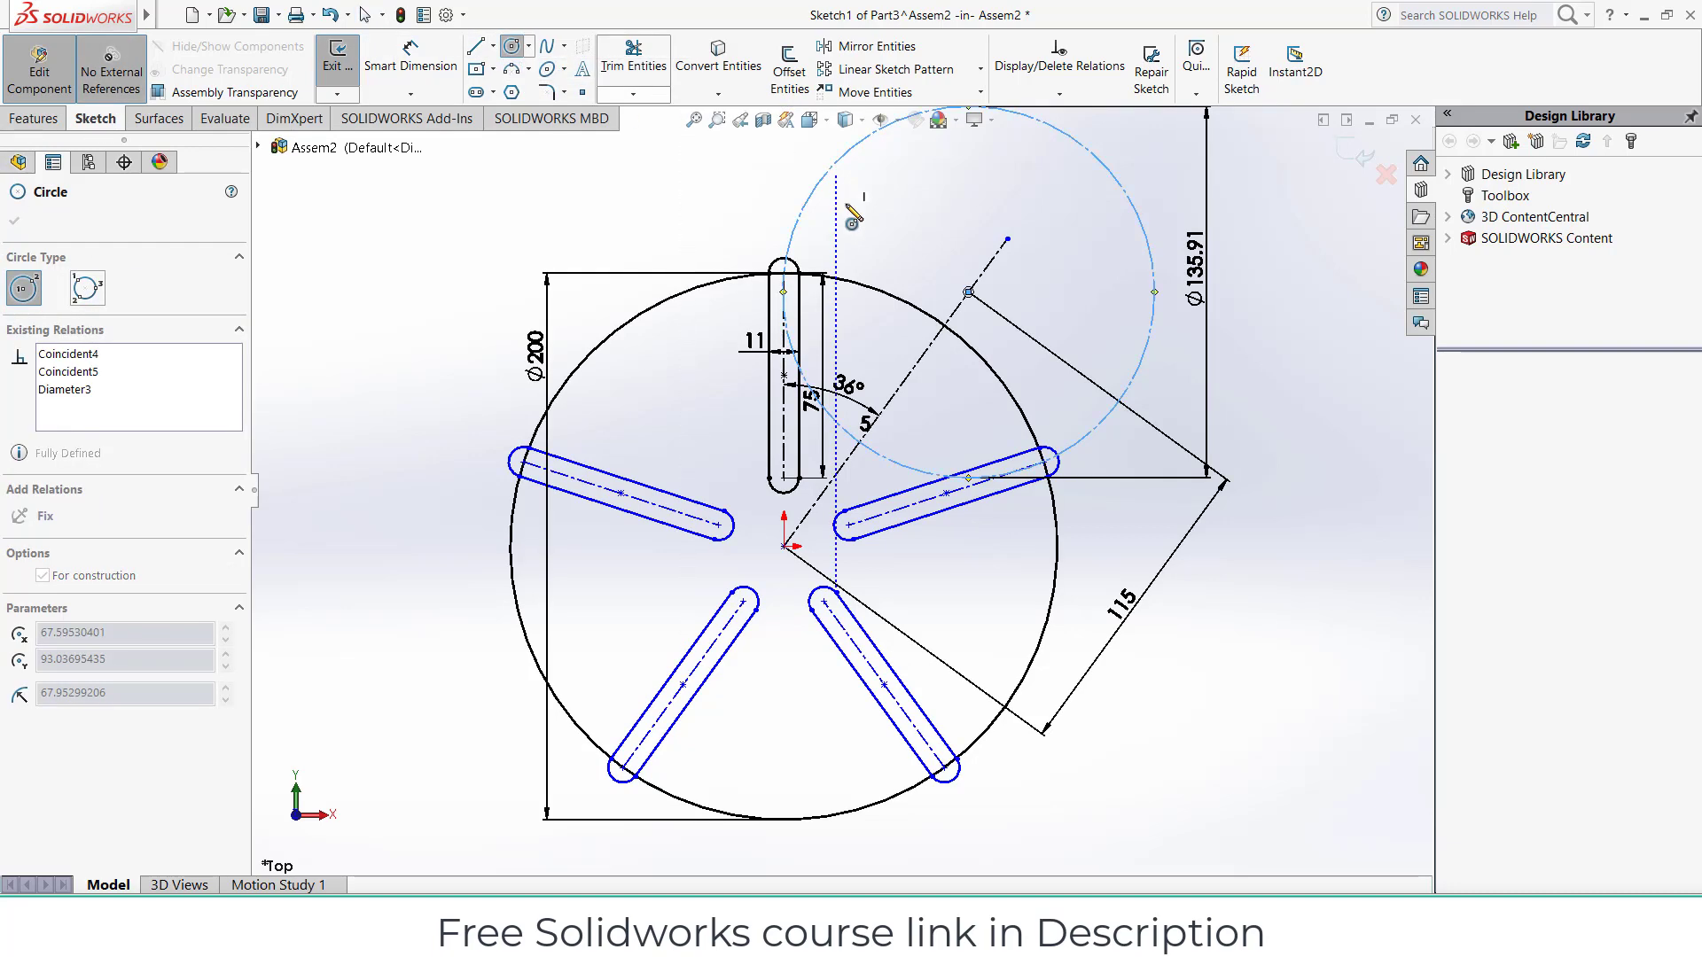
left_click(969, 293)
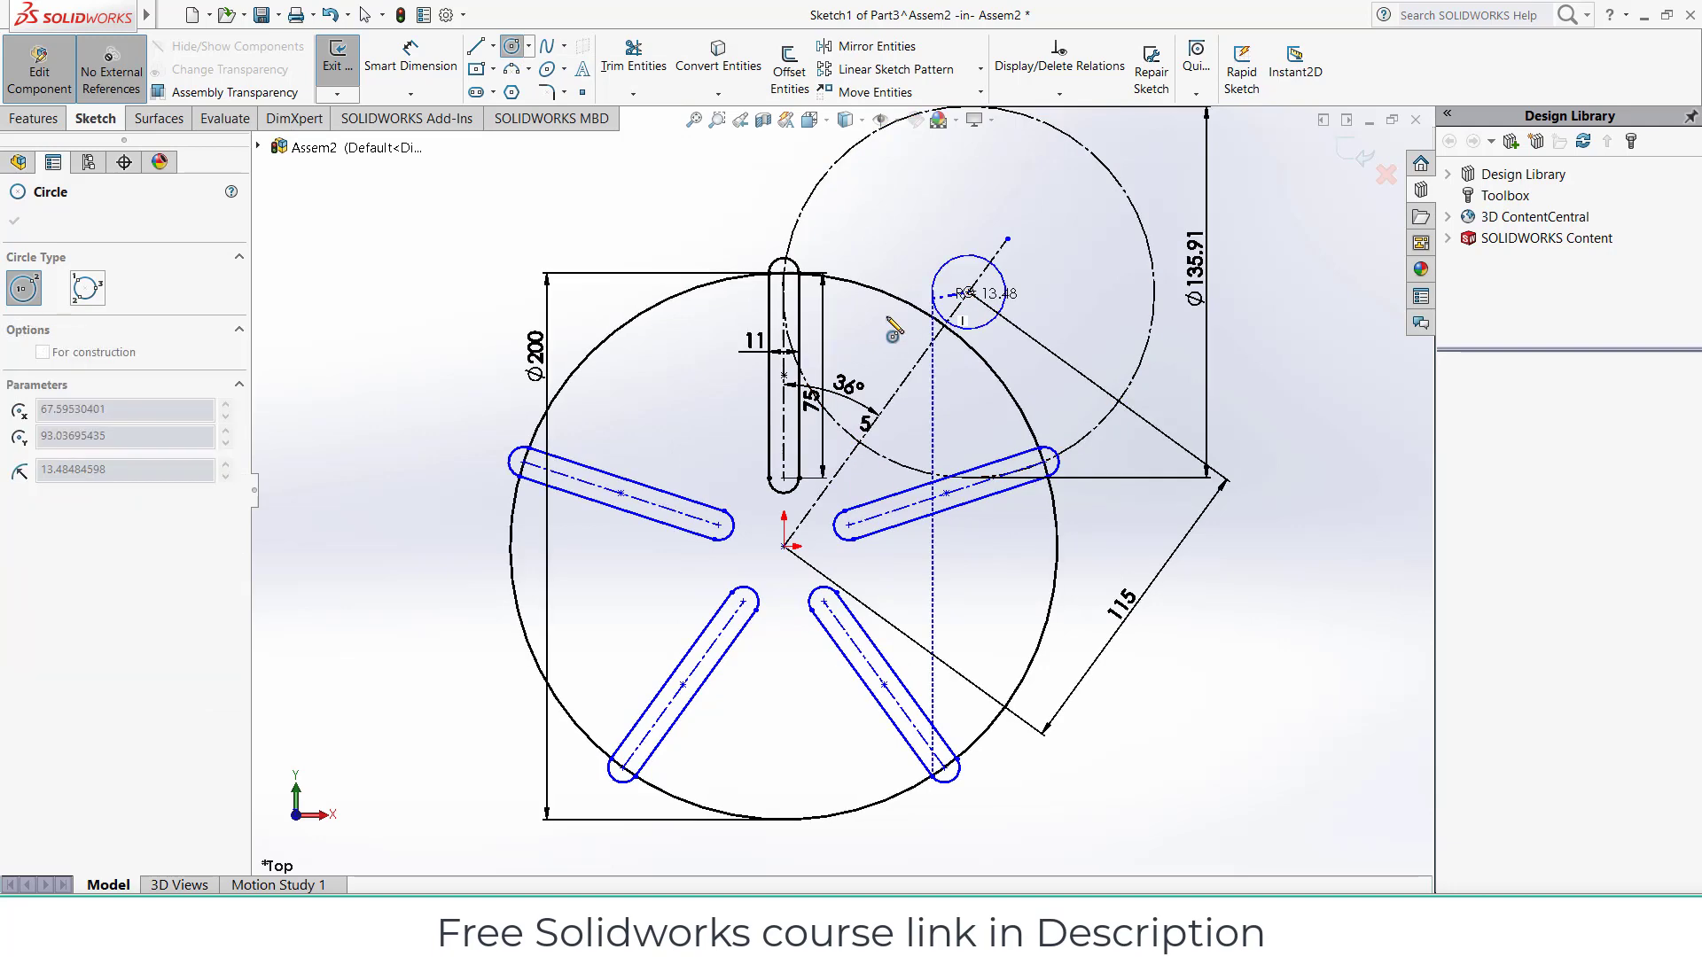
left_click(834, 359)
Step: Dimension the inner concentric circle's diameter, set it to 110 mm, and convert that circle to construction geometry
key("d")
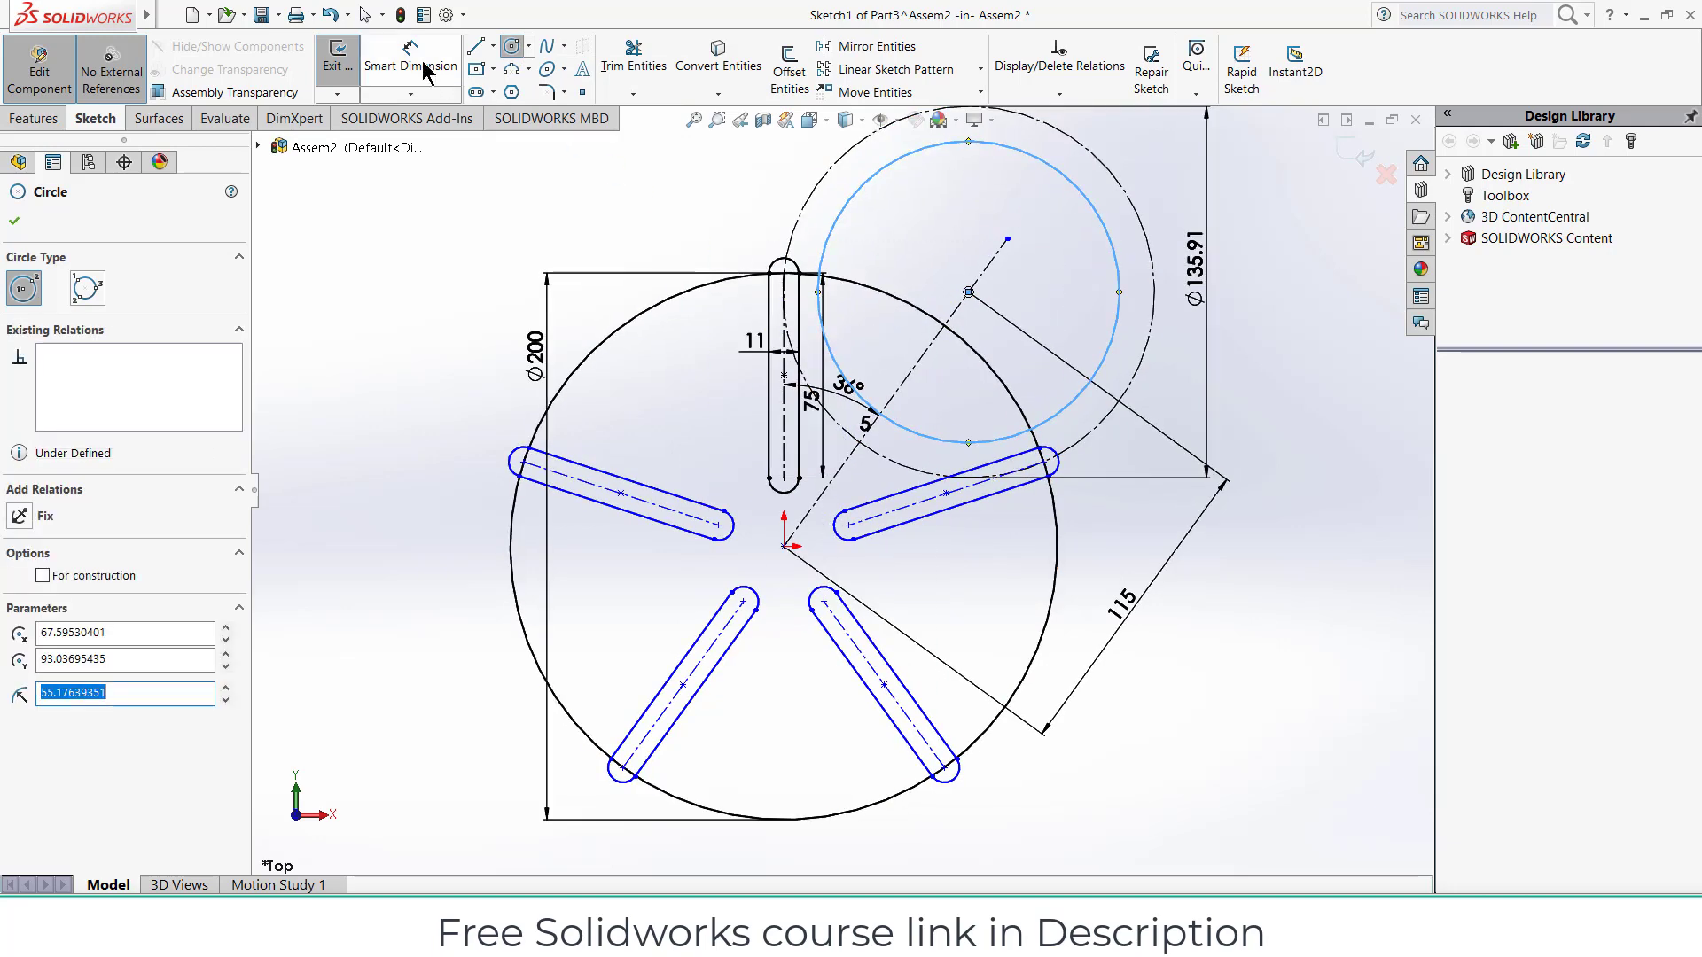
left_click(1096, 223)
left_click(1294, 329)
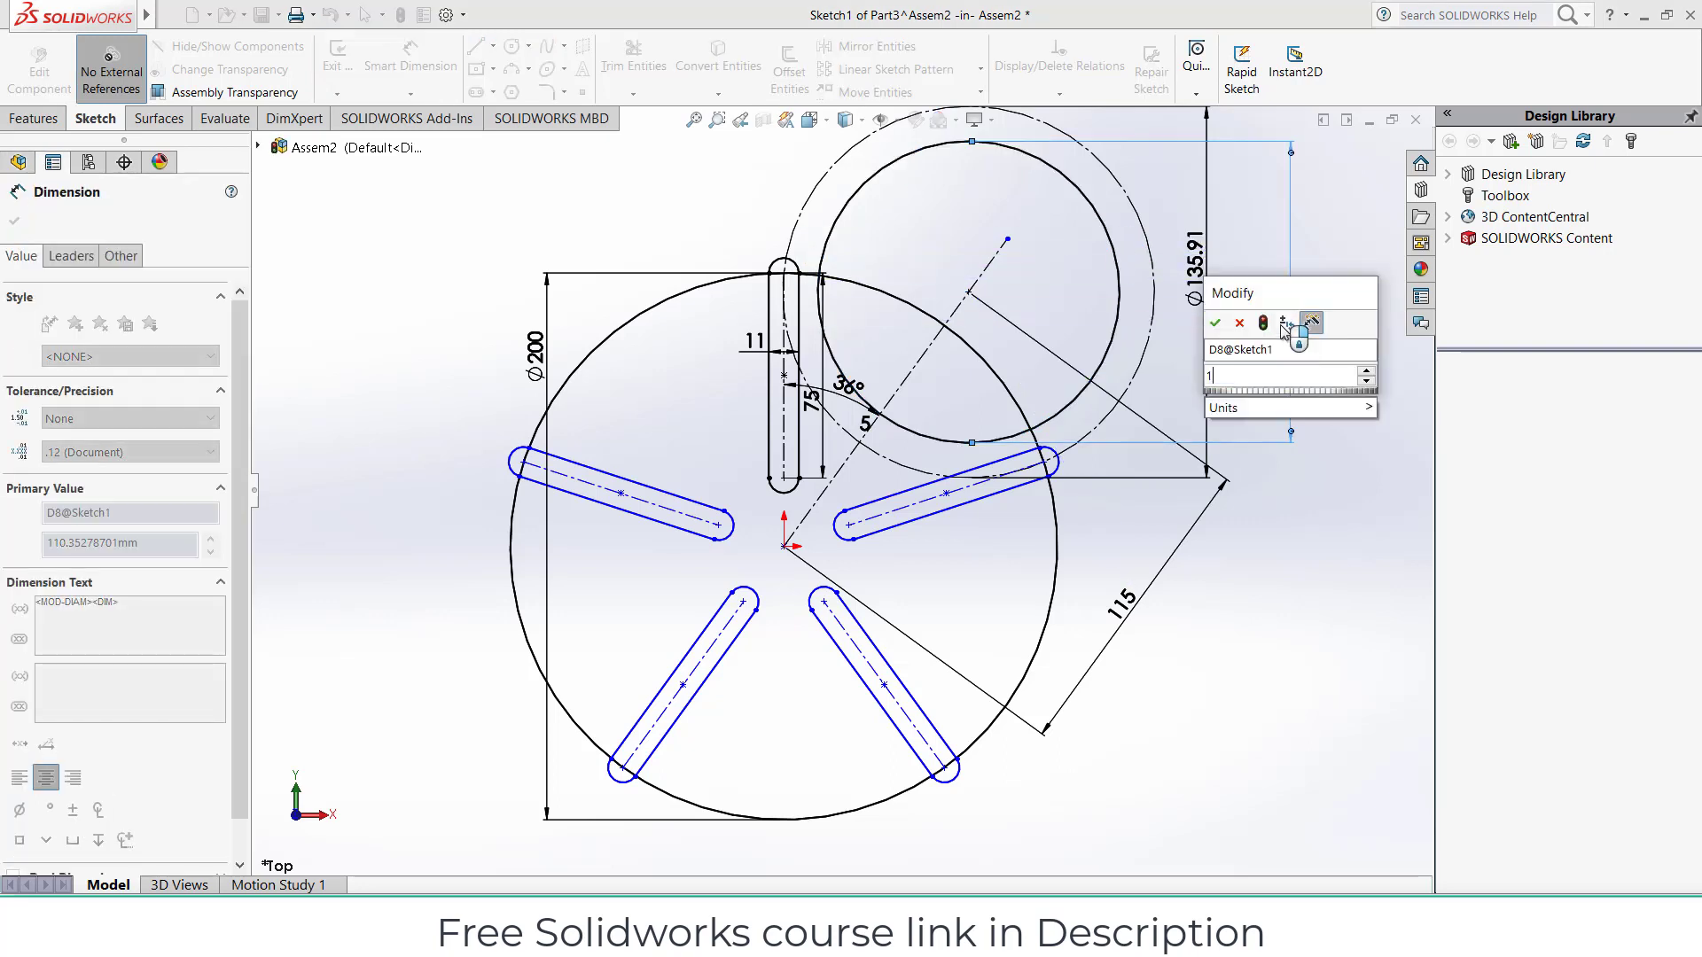
key("Return")
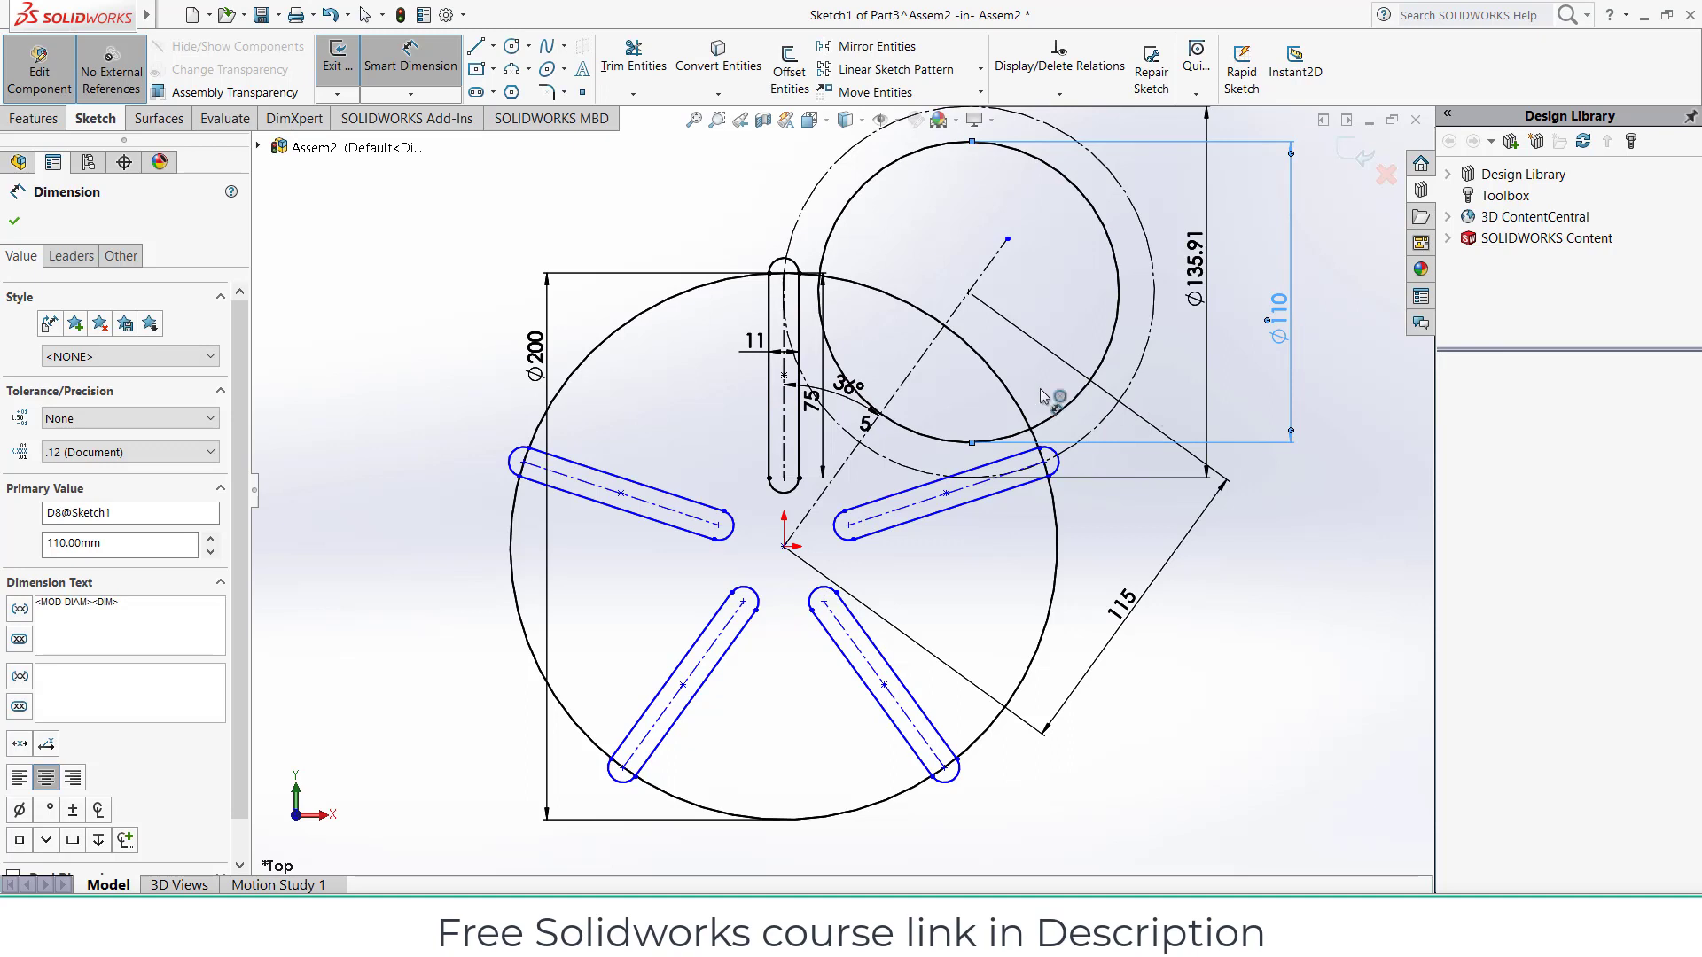
left_click(16, 222)
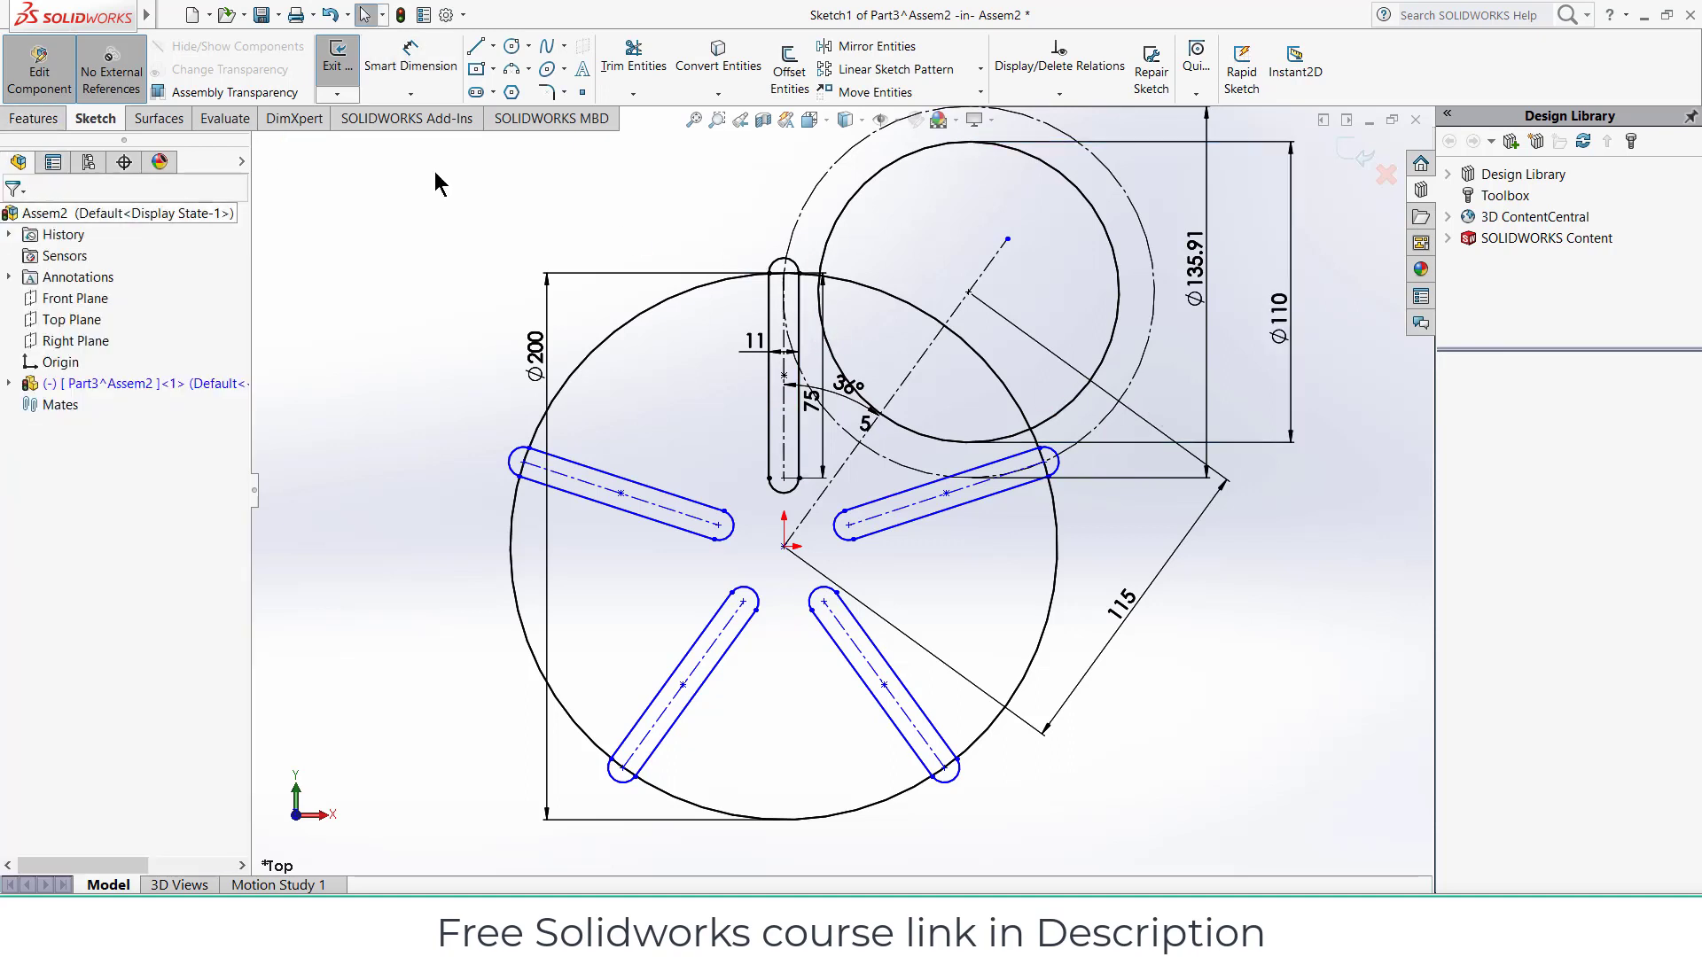
left_click(897, 173)
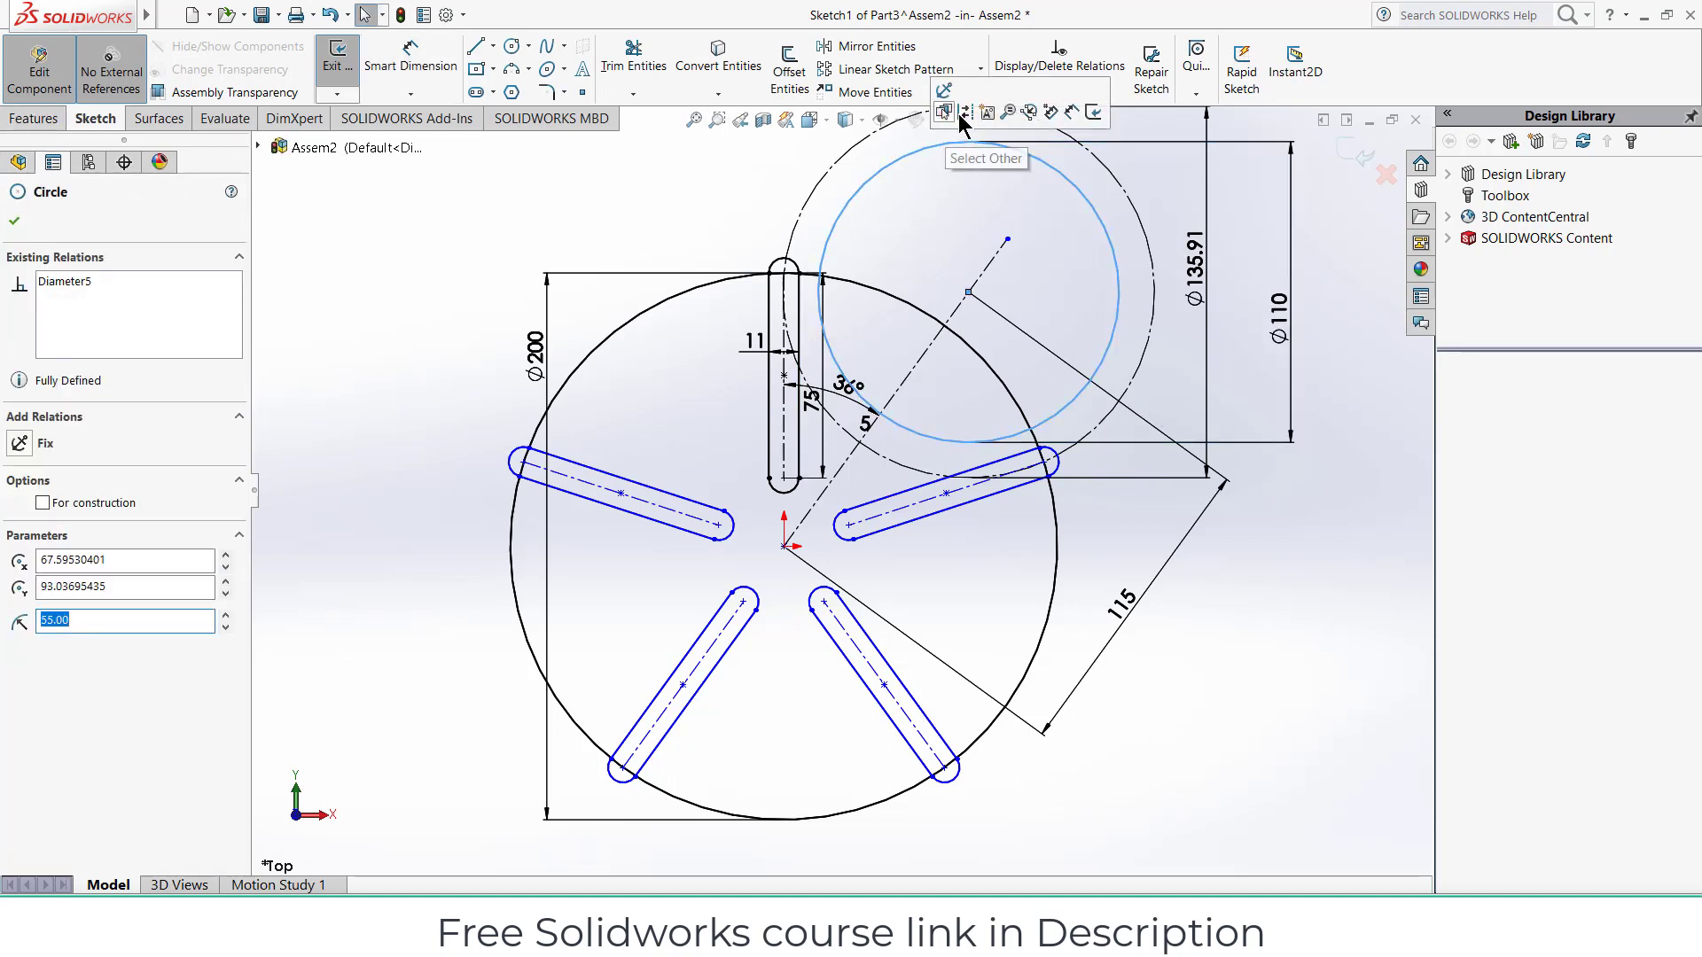
key("Escape")
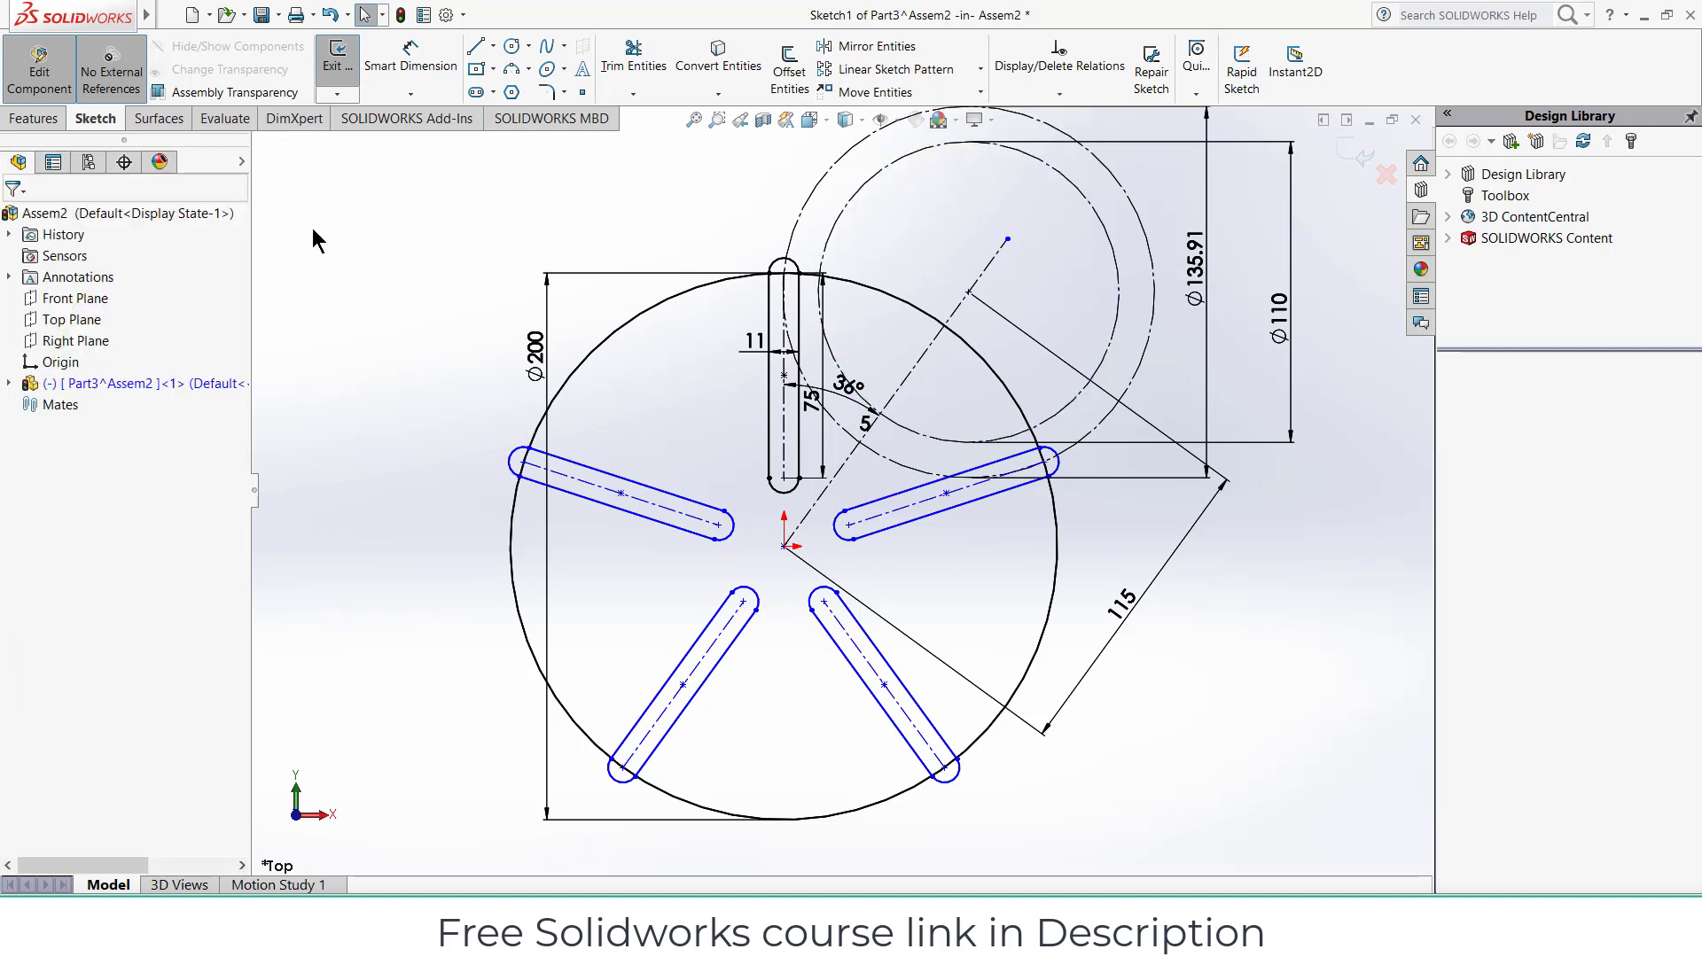
Step: Trim away the top slot's rounded outer end and the disc arc across its opening, accepting the loss of the slot entity
left_click(633, 58)
scroll(710, 156, "up", 3)
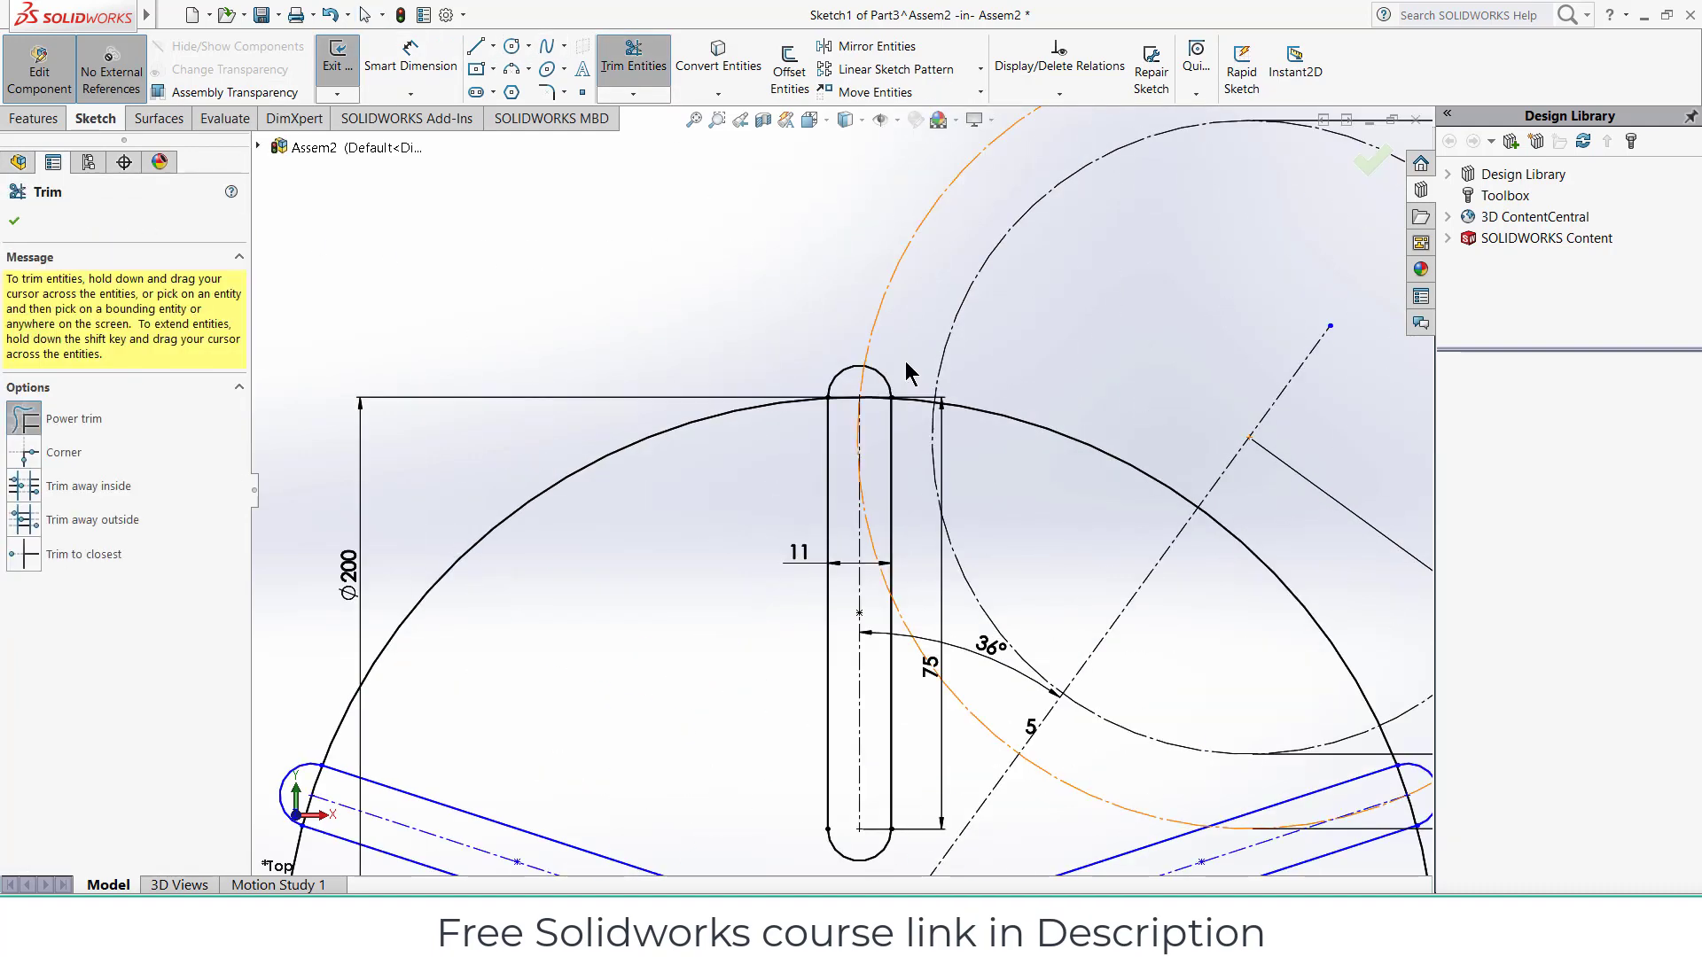
scroll(905, 363, "up", 2)
left_click(840, 380)
left_click(883, 470)
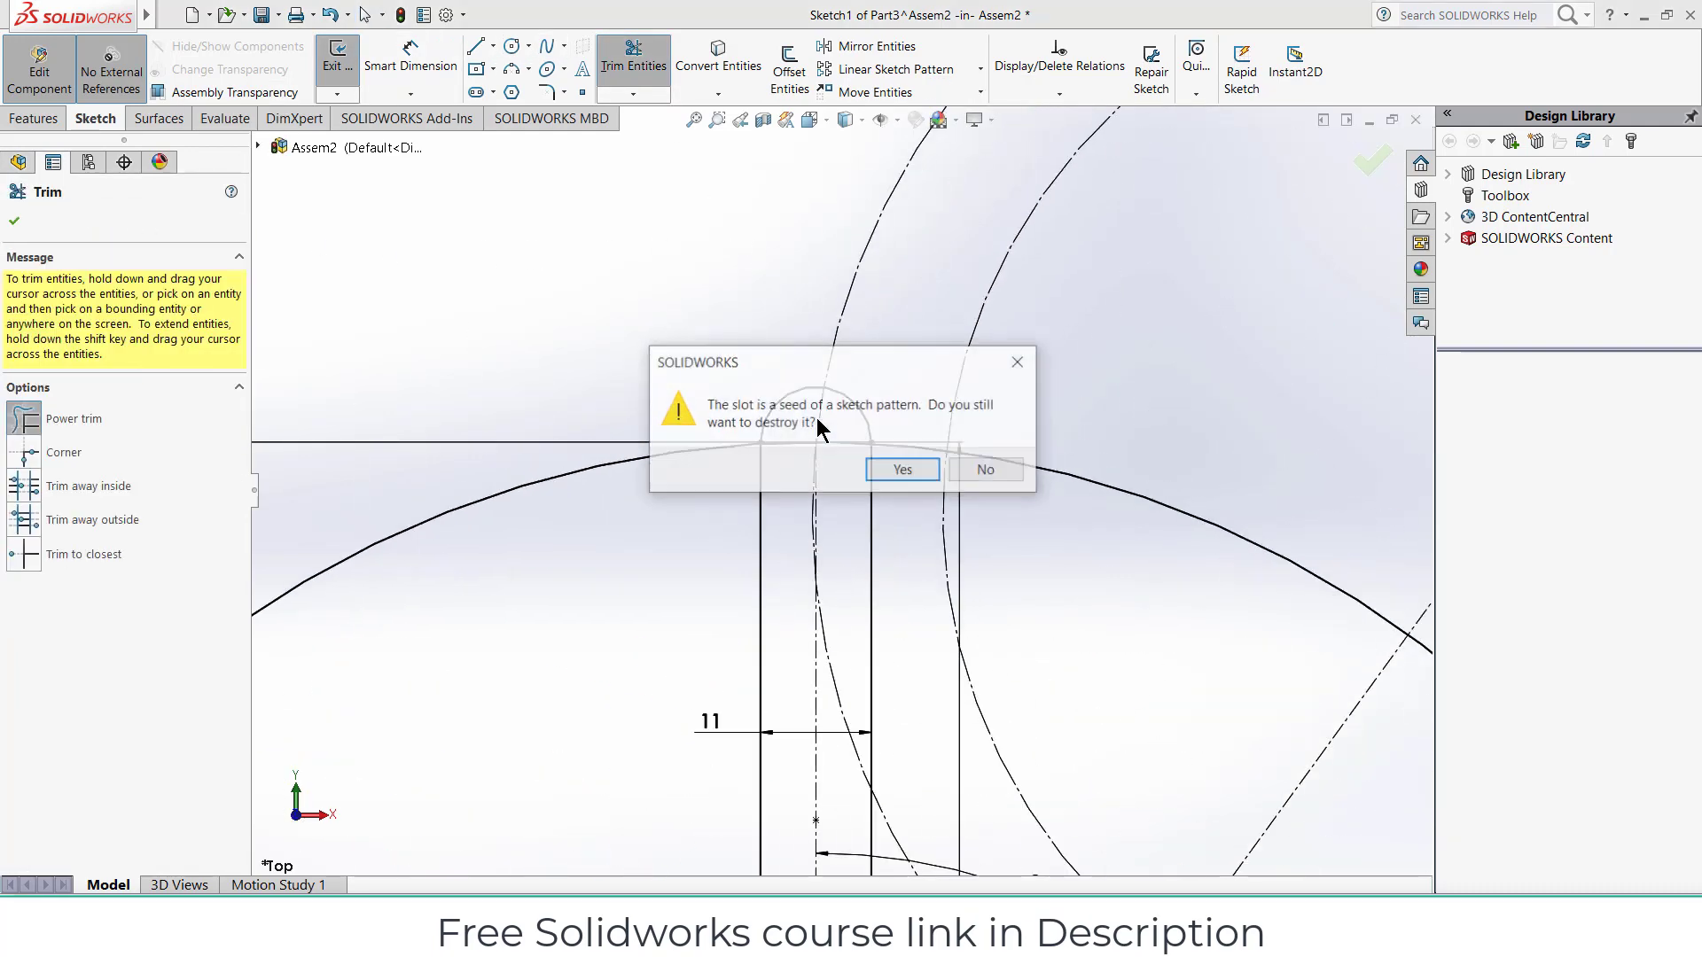
left_click(880, 470)
left_click(780, 405)
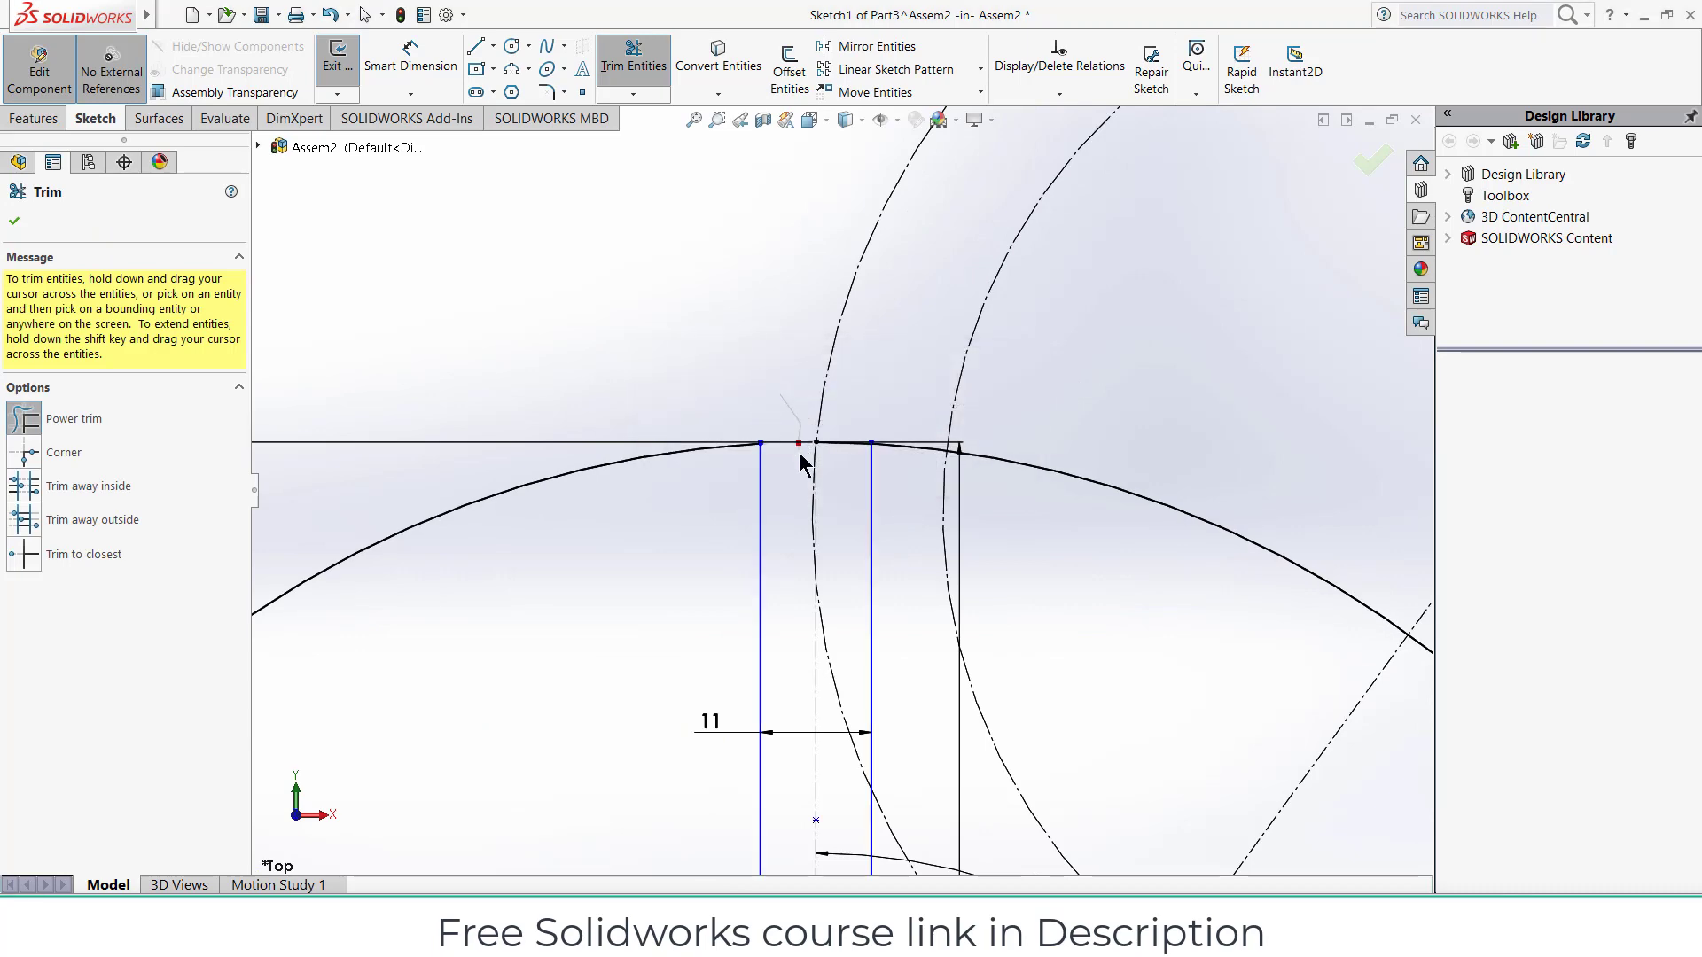
scroll(848, 420, "down", 2)
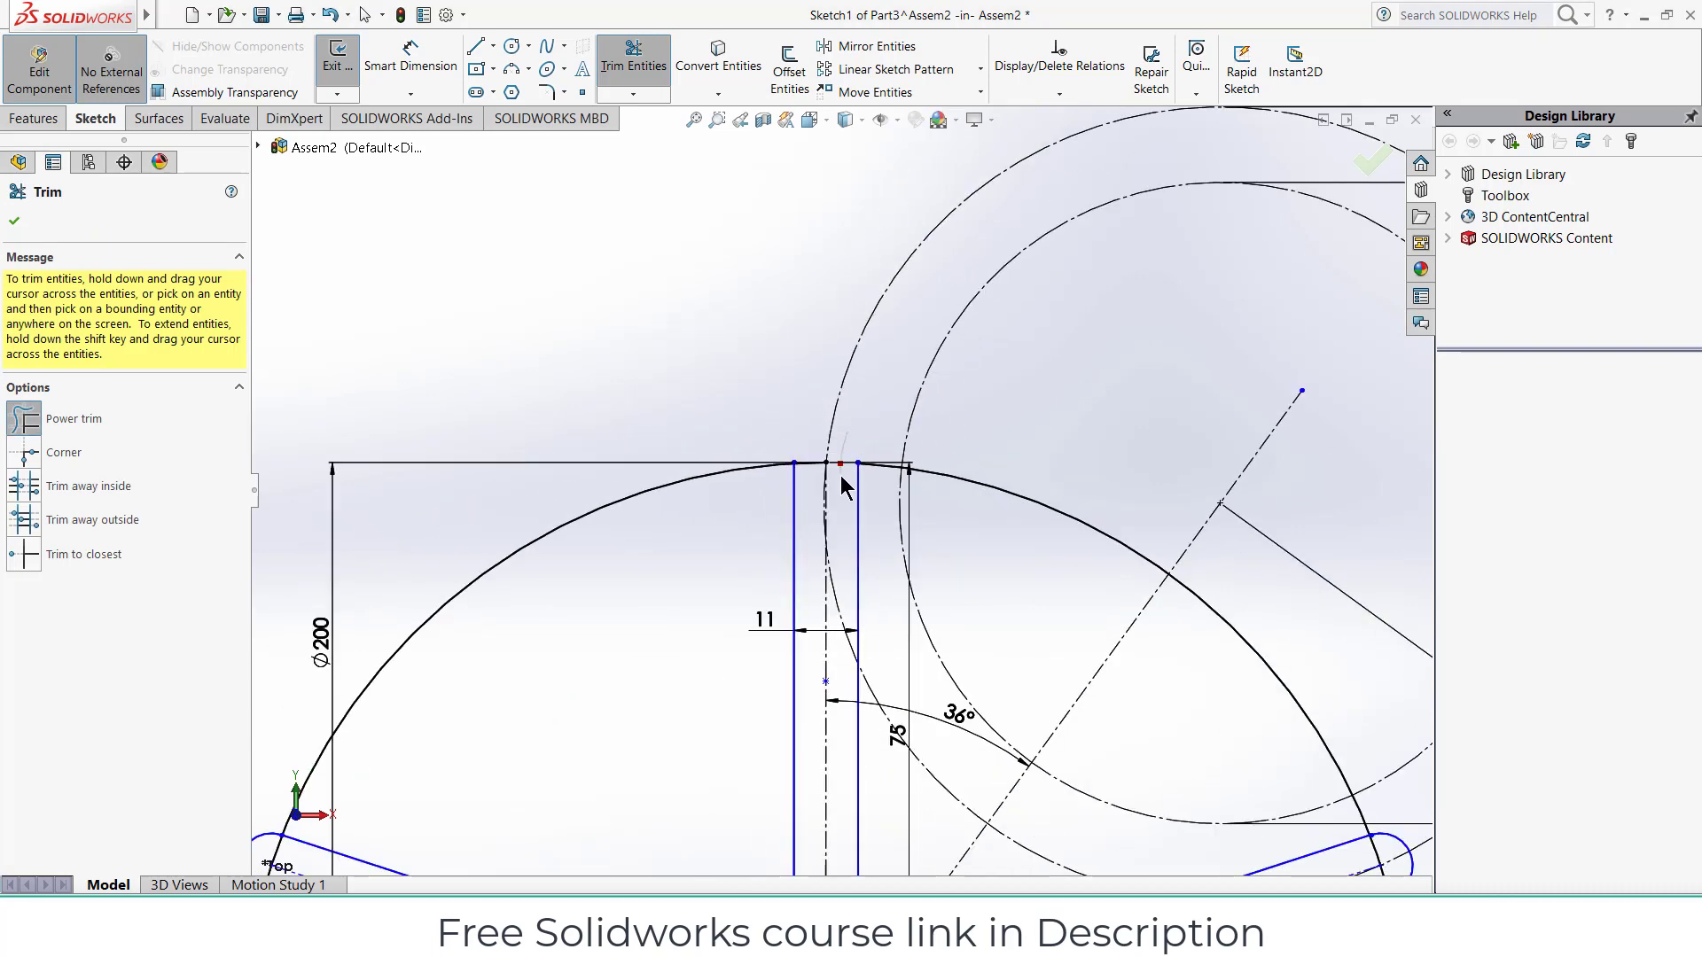
Step: Trim away the upper-right slot's rounded outer end and the disc arc across its opening
scroll(817, 483, "up", 3)
scroll(975, 591, "down", 5)
left_click(786, 585)
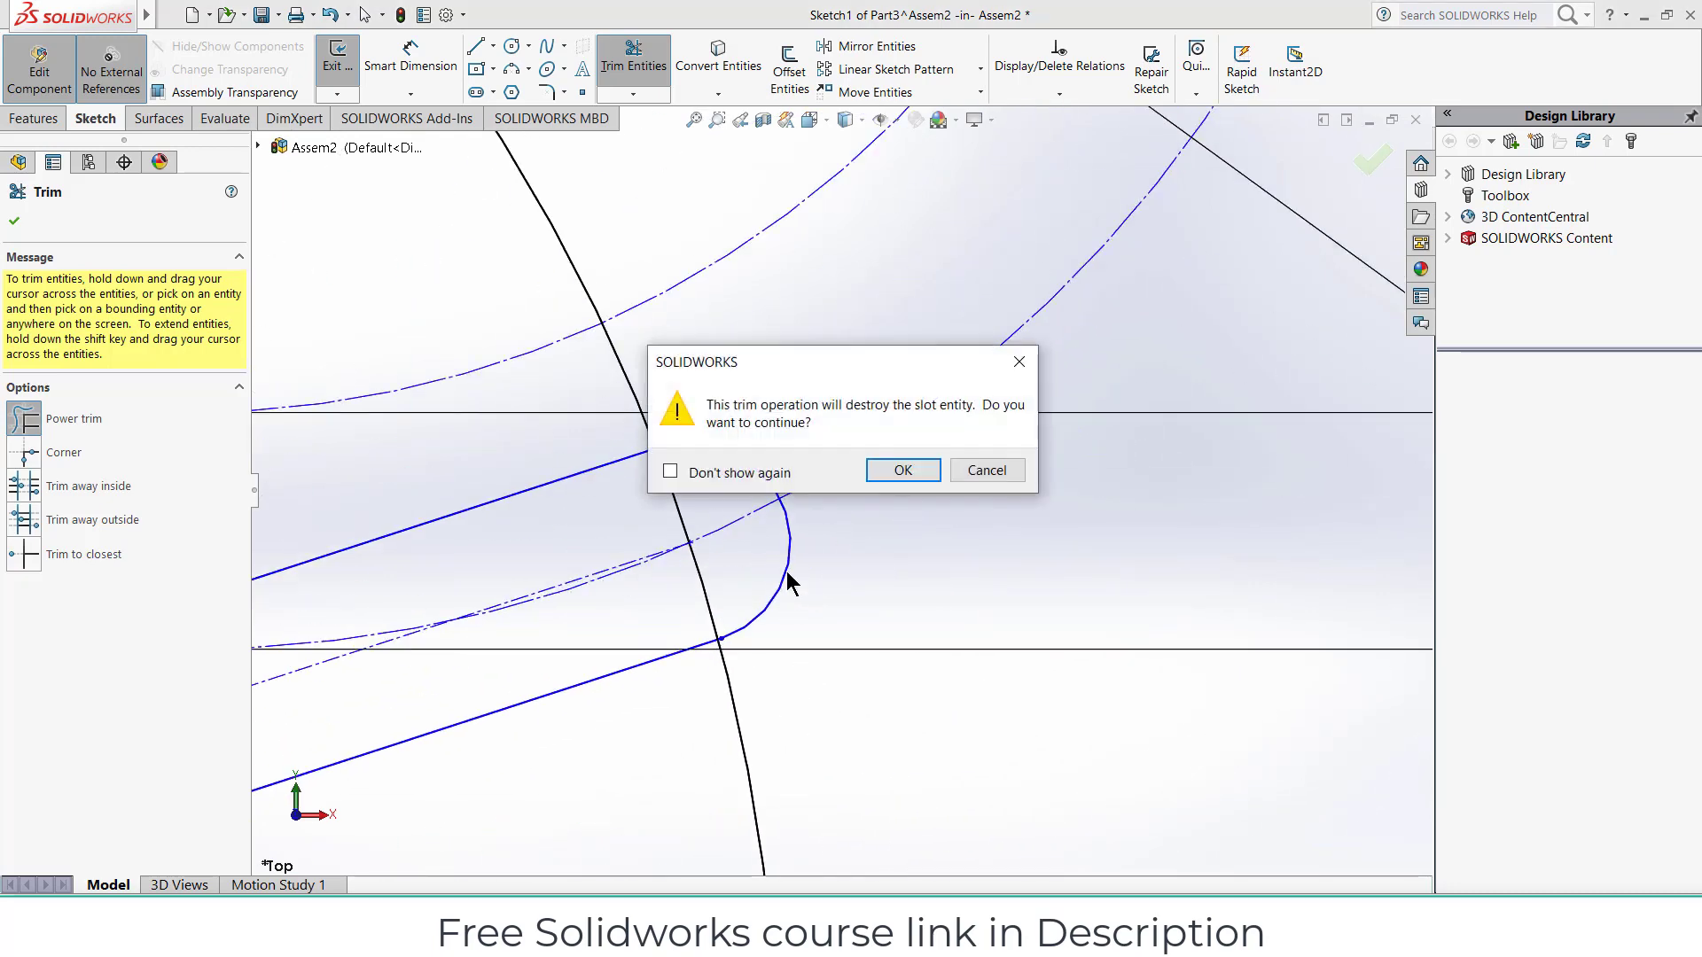
left_click(902, 471)
left_click_drag(740, 486, 786, 628)
mouse_move(702, 486)
left_mouse_down()
mouse_move(634, 511)
mouse_move(711, 565)
left_mouse_up()
scroll(842, 631, "up", 5)
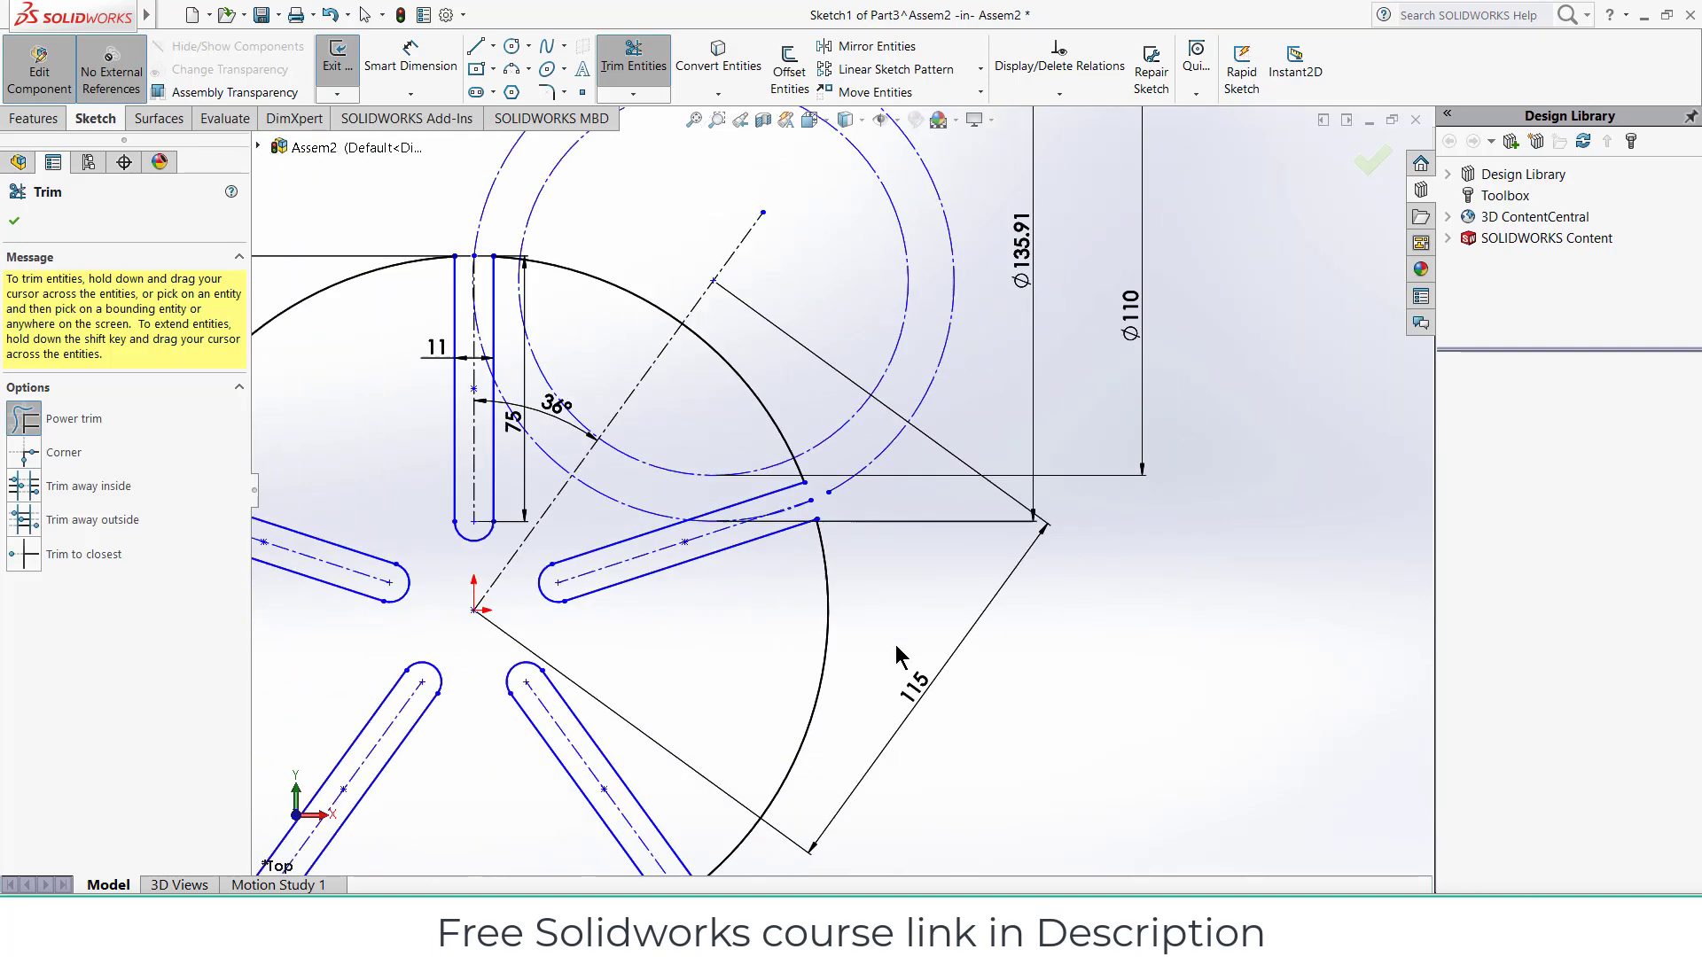
Step: Trim away the lower-right slot's rounded outer end and the disc arc across its opening
scroll(749, 780, "down", 5)
scroll(758, 735, "down", 3)
left_click_drag(750, 641, 853, 592)
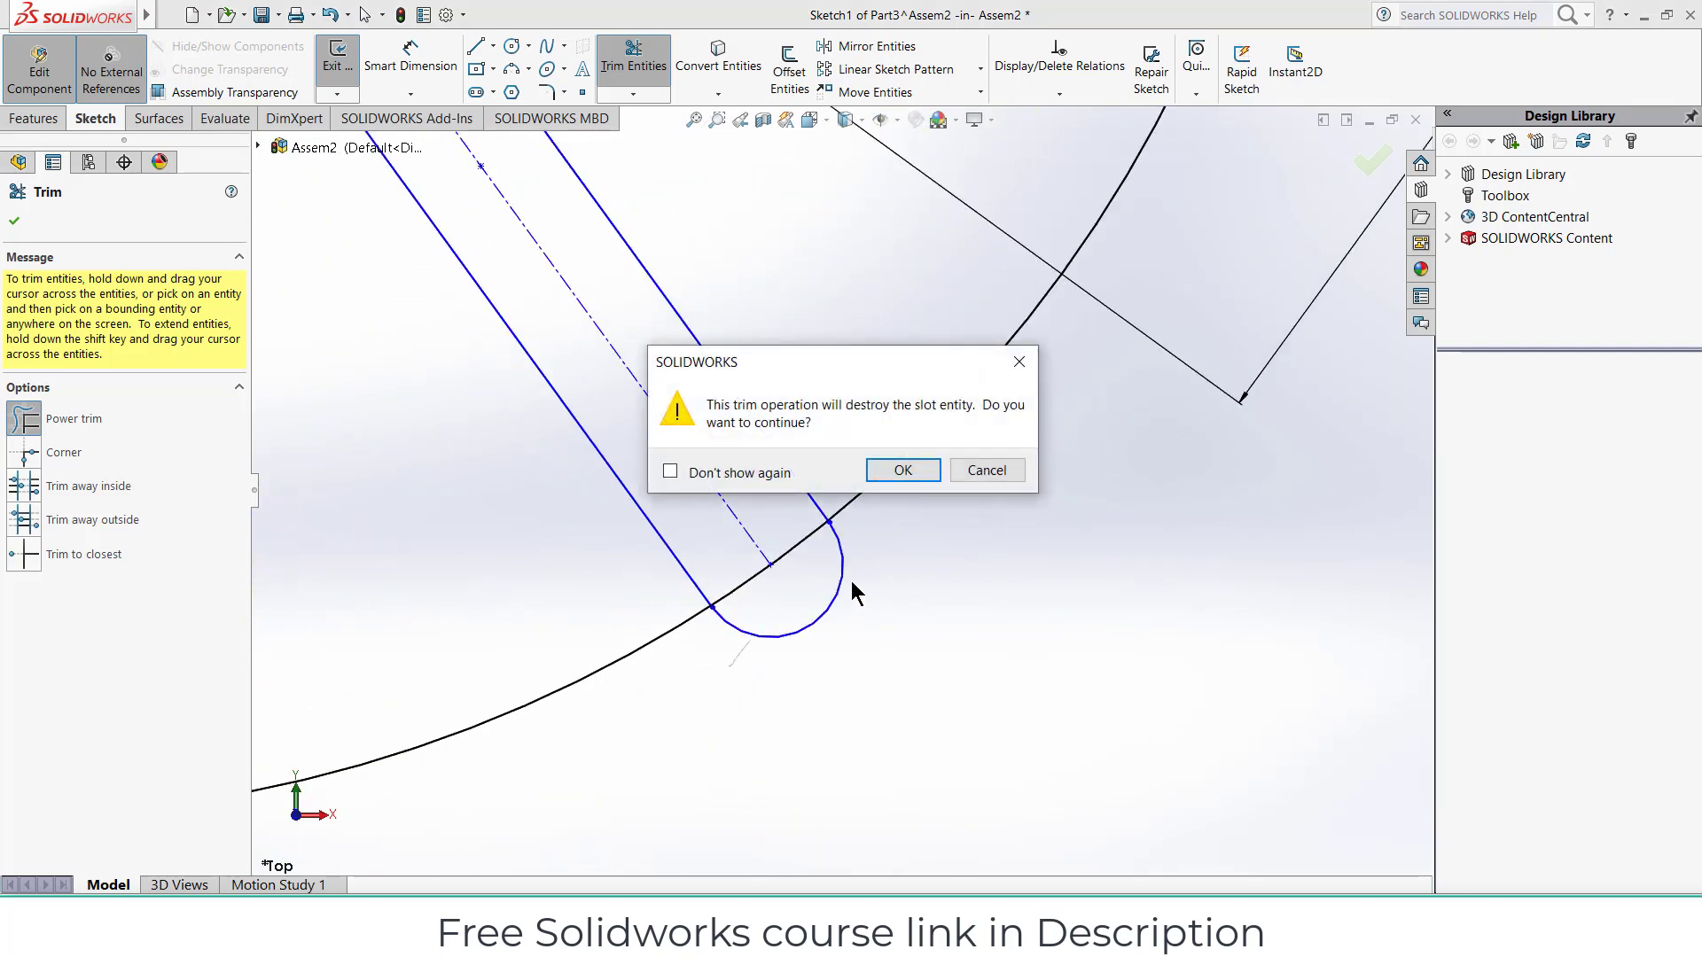
left_click(900, 470)
left_click_drag(786, 535, 808, 606)
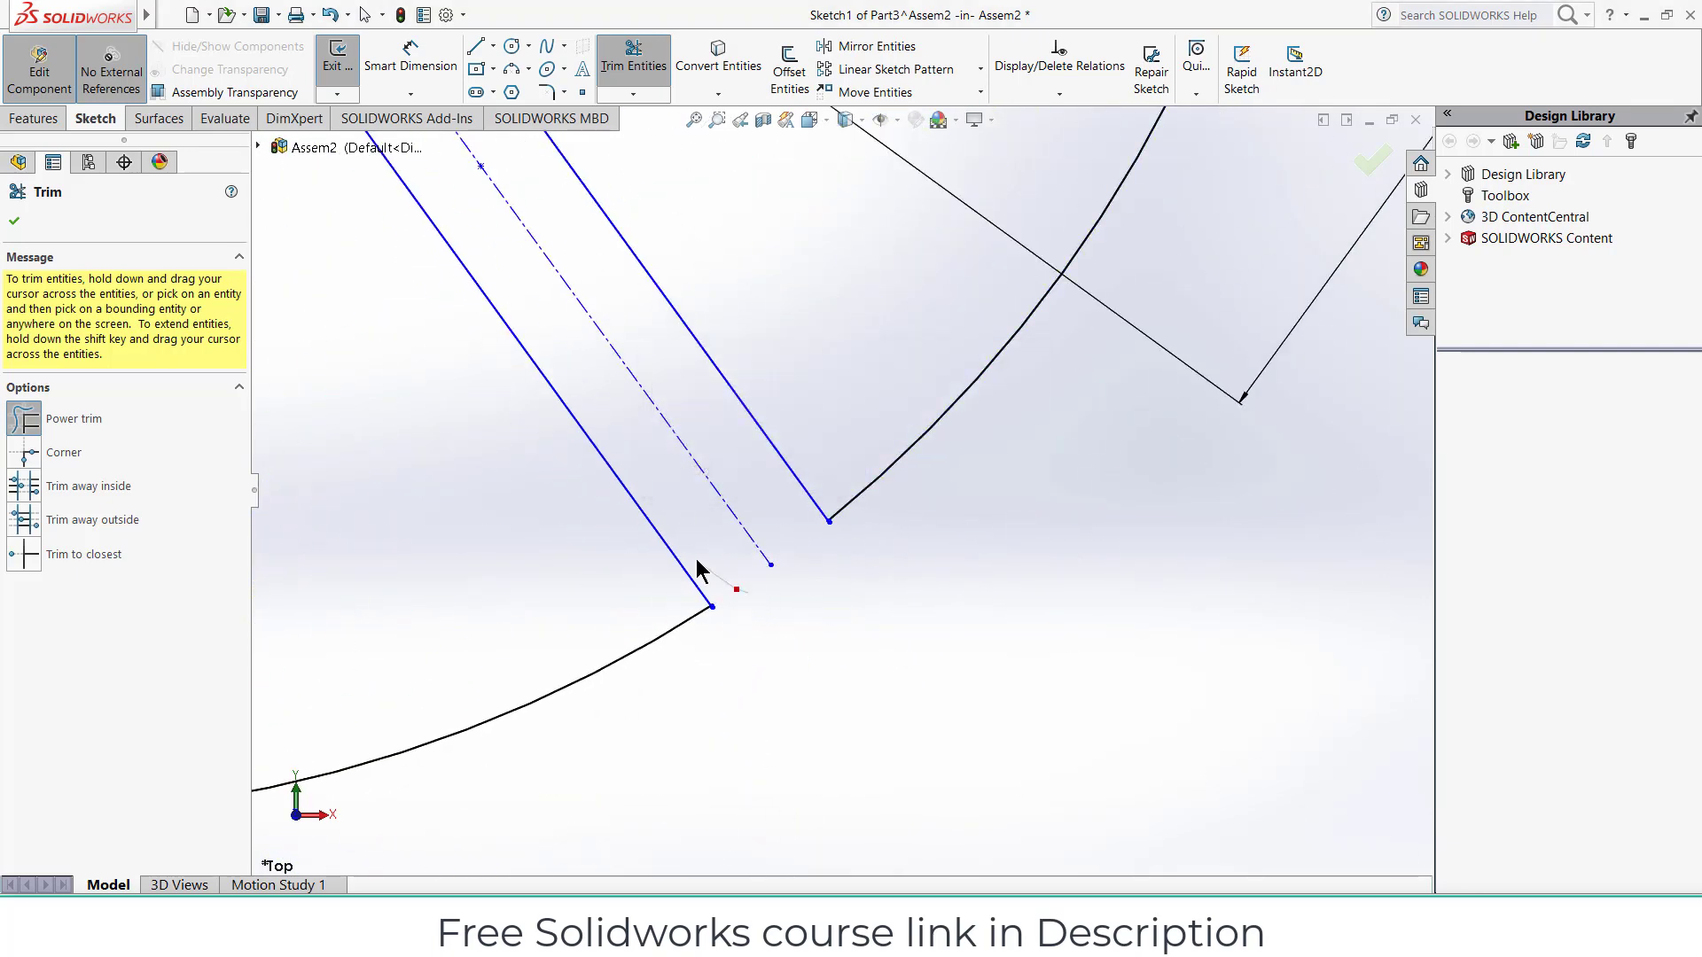
scroll(798, 532, "down", 4)
scroll(743, 439, "down", 3)
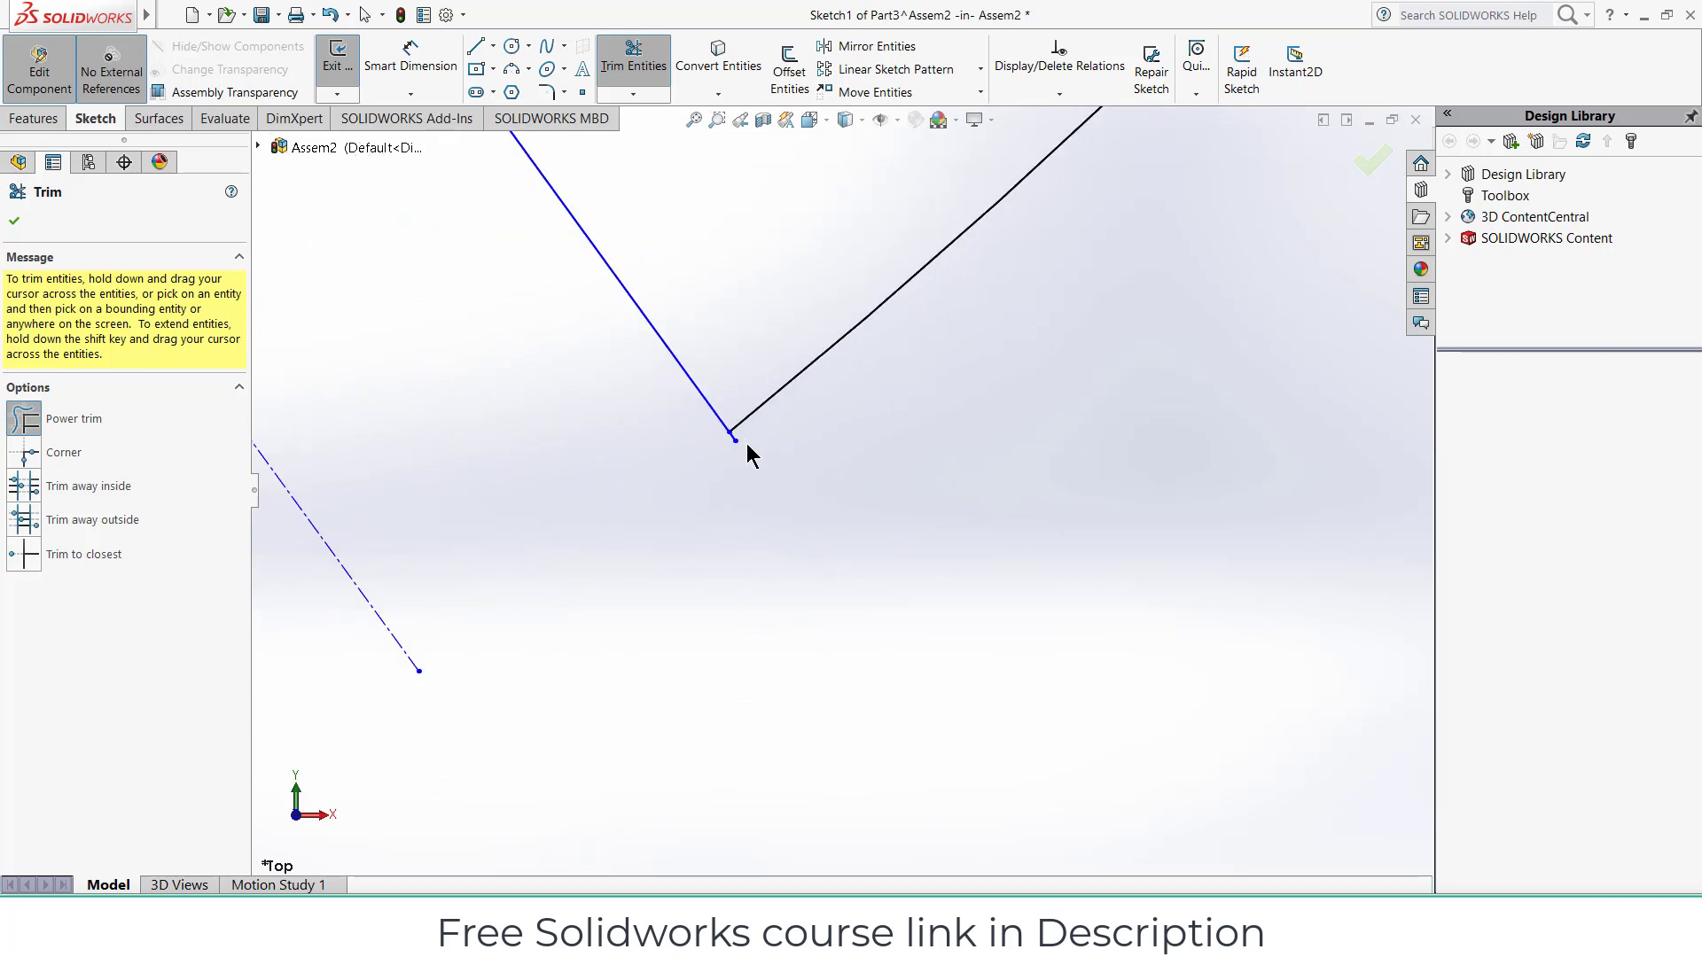
scroll(745, 438, "down", 2)
scroll(588, 620, "up", 3)
scroll(524, 703, "down", 3)
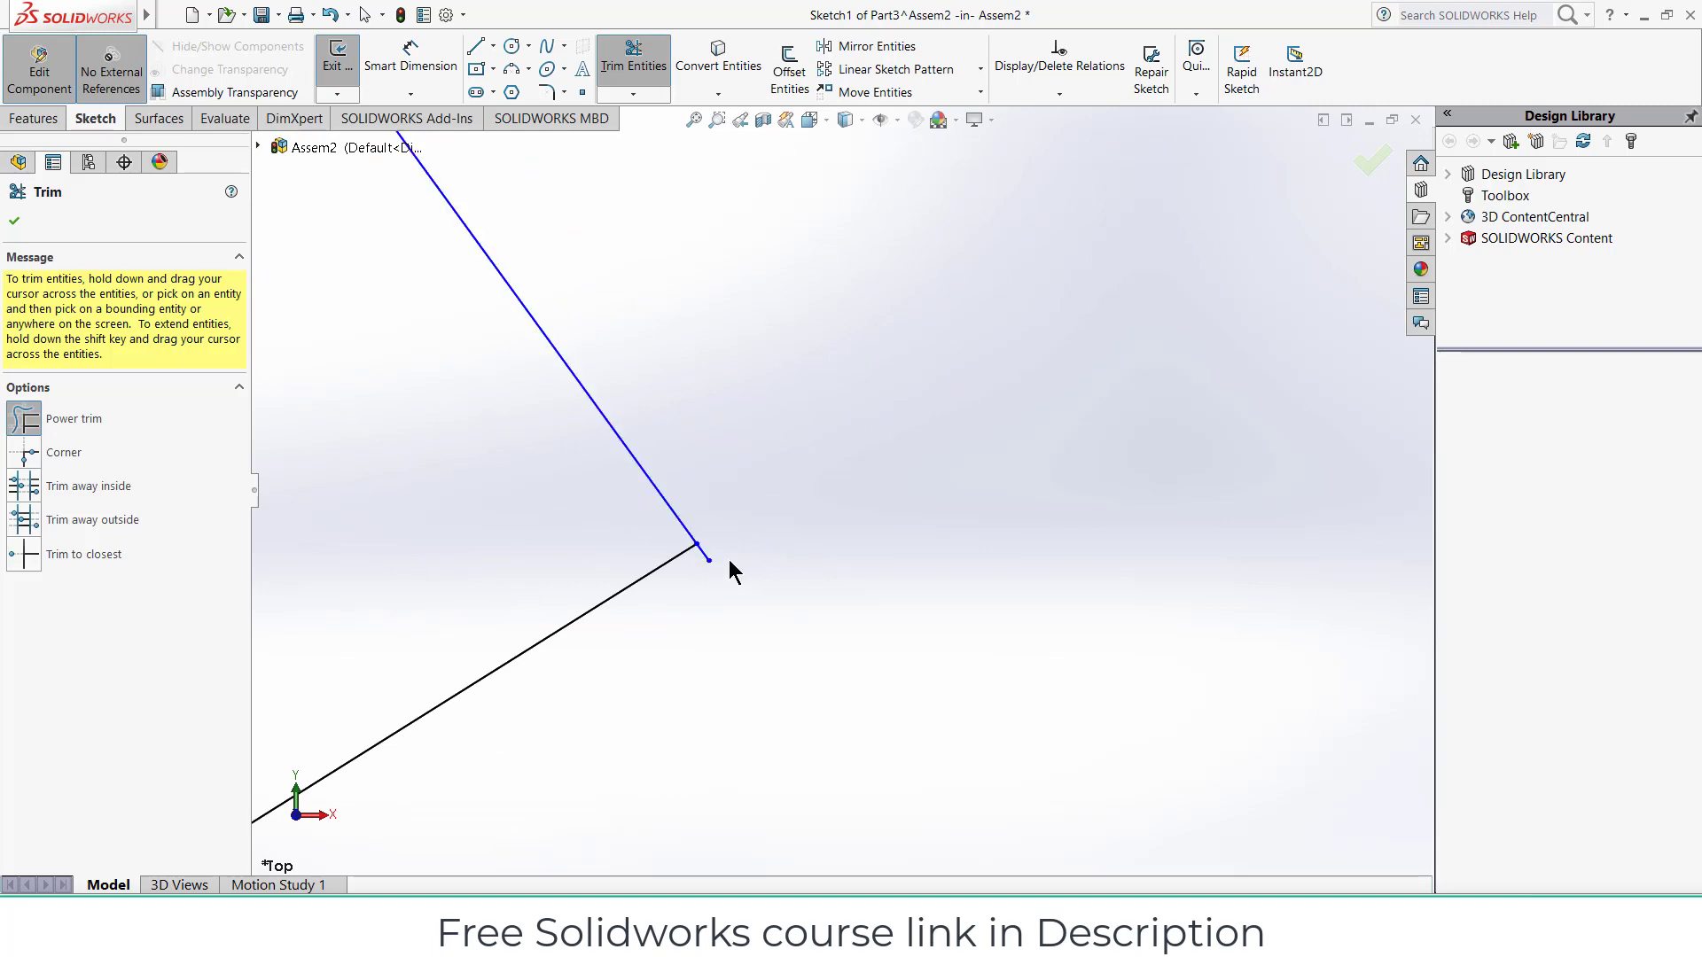
scroll(874, 612, "up", 6)
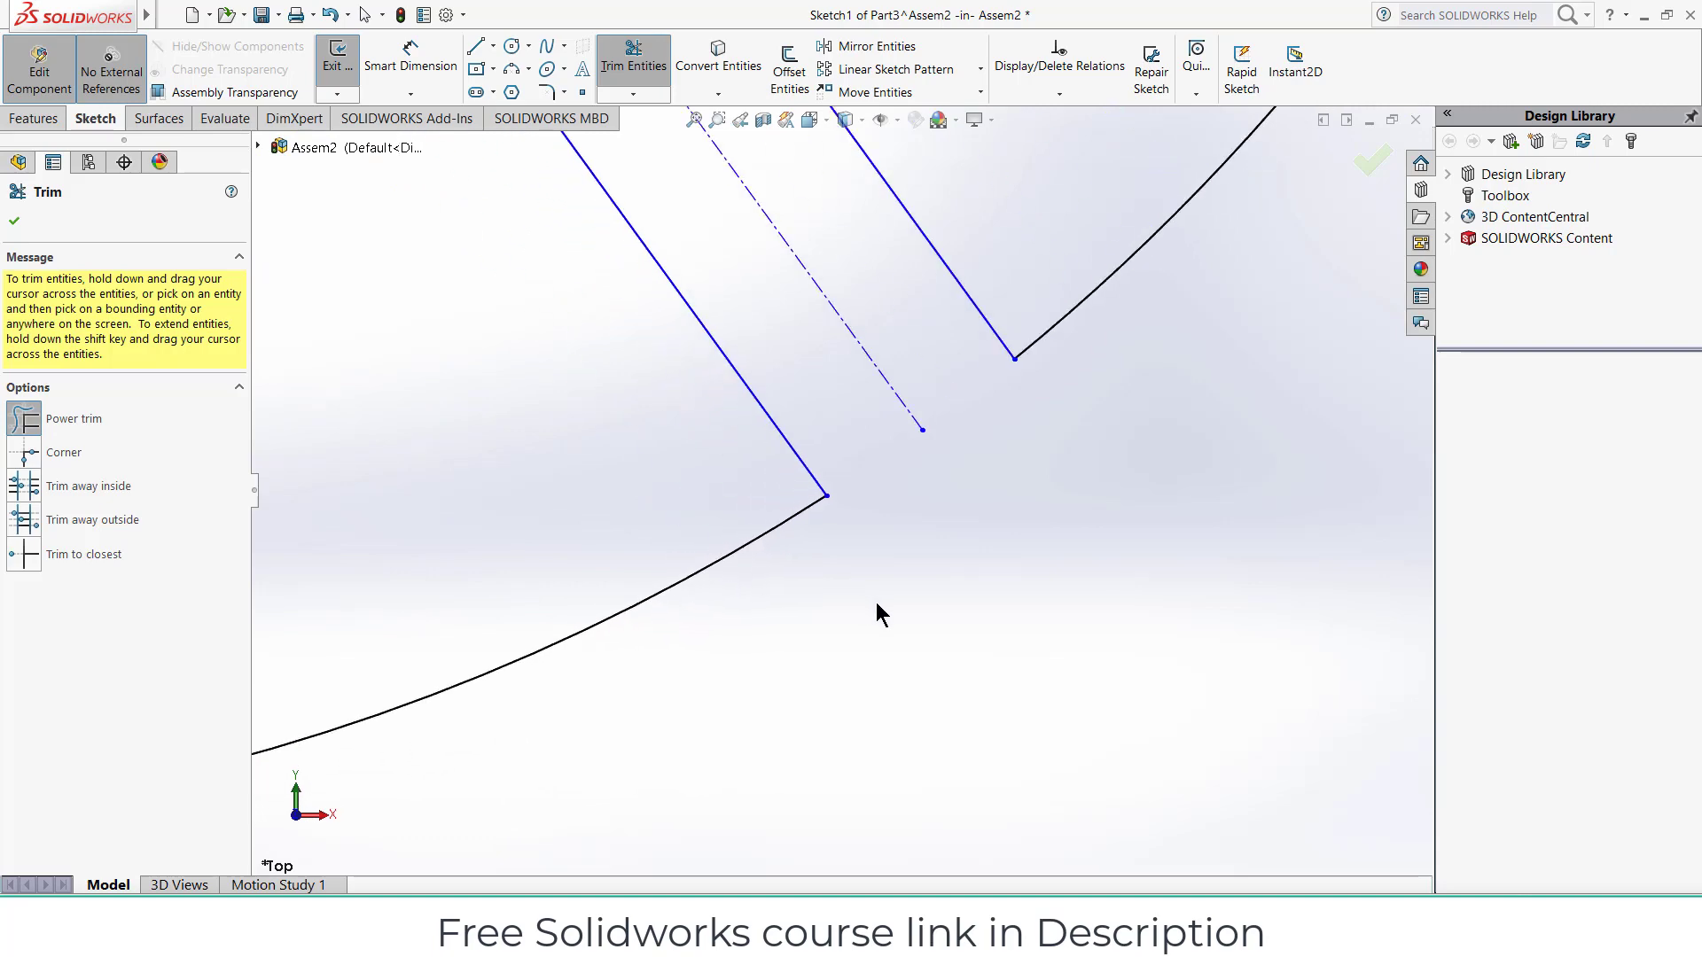
Step: Trim away the lower-left slot's rounded outer end and the disc arc across its opening
scroll(639, 502, "down", 3)
scroll(733, 349, "down", 4)
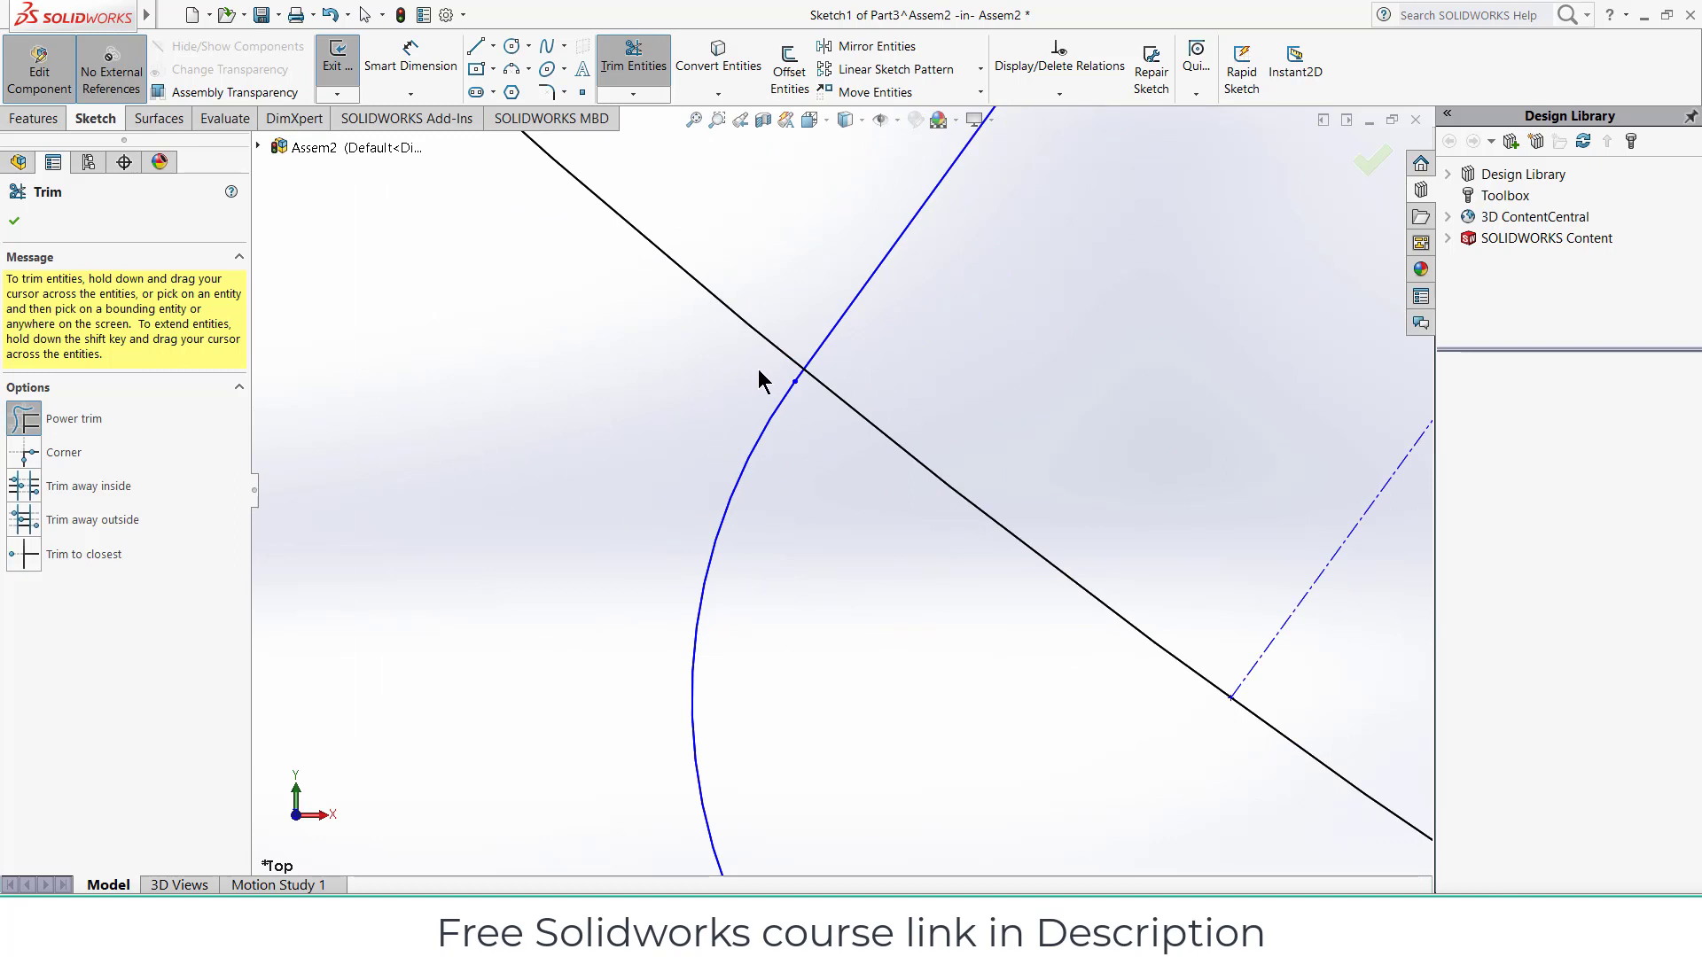
left_click_drag(788, 382, 799, 385)
left_click(895, 469)
mouse_move(750, 484)
left_mouse_down()
mouse_move(784, 523)
mouse_move(1031, 612)
mouse_move(1090, 570)
left_mouse_up()
scroll(1135, 657, "up", 3)
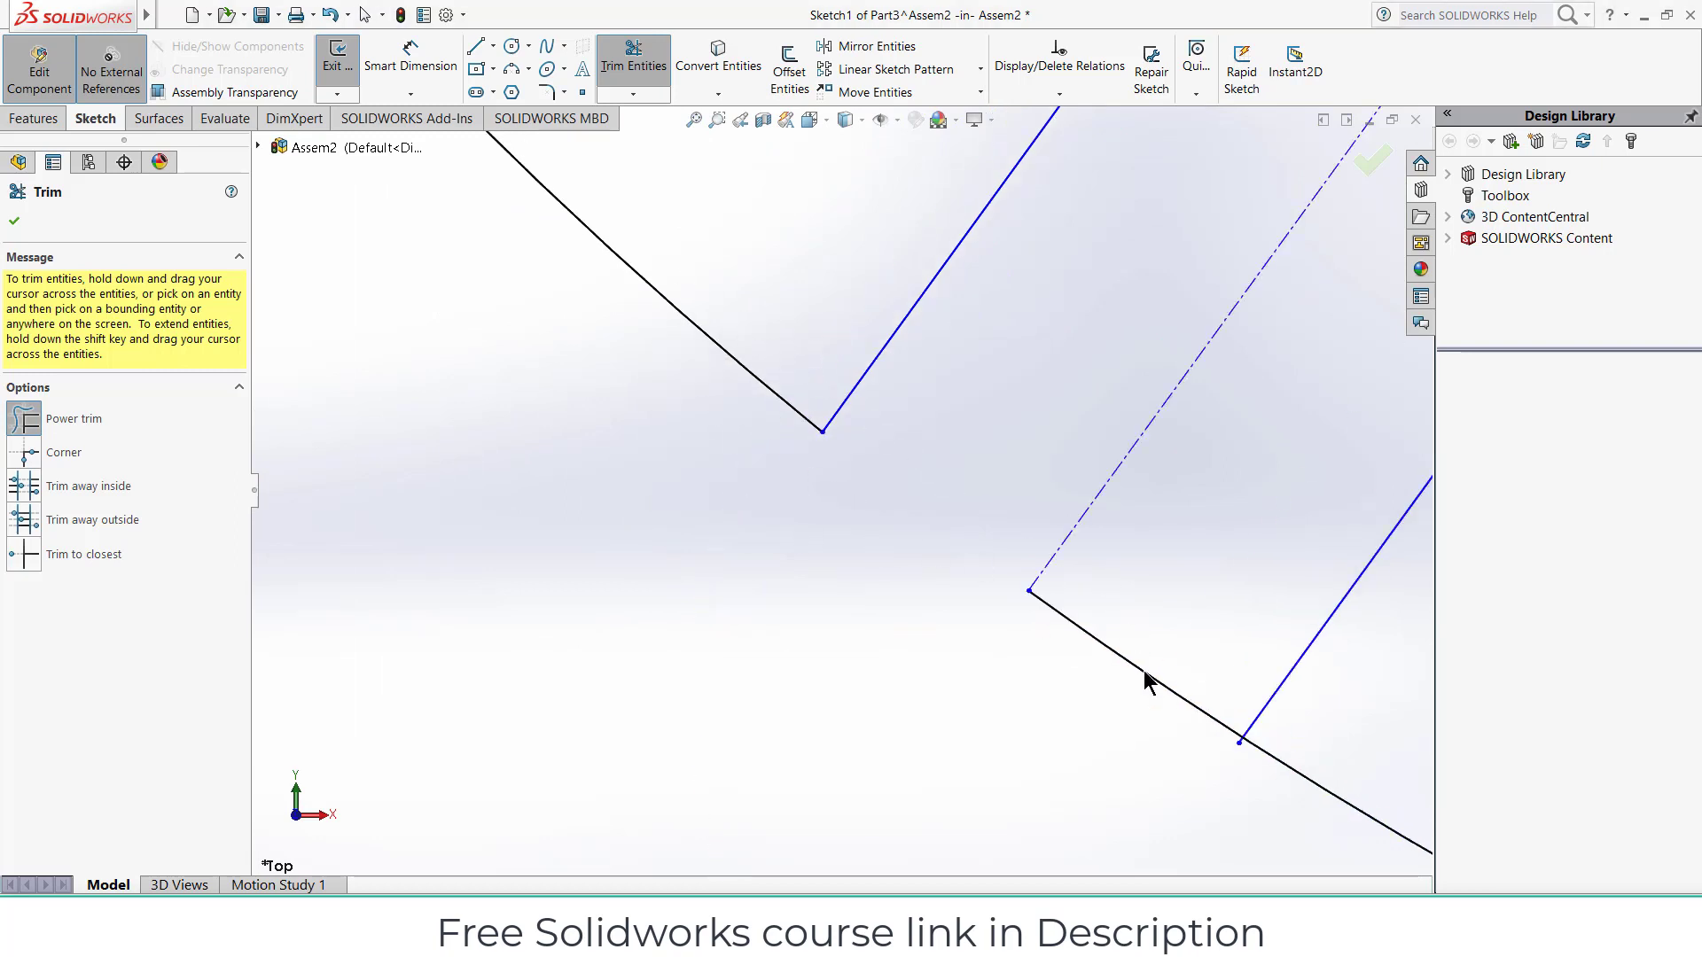
scroll(1244, 746, "down", 4)
scroll(957, 625, "up", 6)
scroll(729, 512, "up", 2)
Step: Trim away the upper-left slot's rounded outer end and the disc arc across its opening
scroll(798, 343, "down", 8)
scroll(887, 435, "down", 2)
mouse_move(902, 502)
left_mouse_down()
mouse_move(856, 518)
mouse_move(889, 577)
left_mouse_up()
left_click(901, 472)
scroll(880, 582, "up", 3)
scroll(798, 630, "down", 3)
middle_click_drag(780, 770, 896, 624, "ctrl")
scroll(1125, 355, "up", 5)
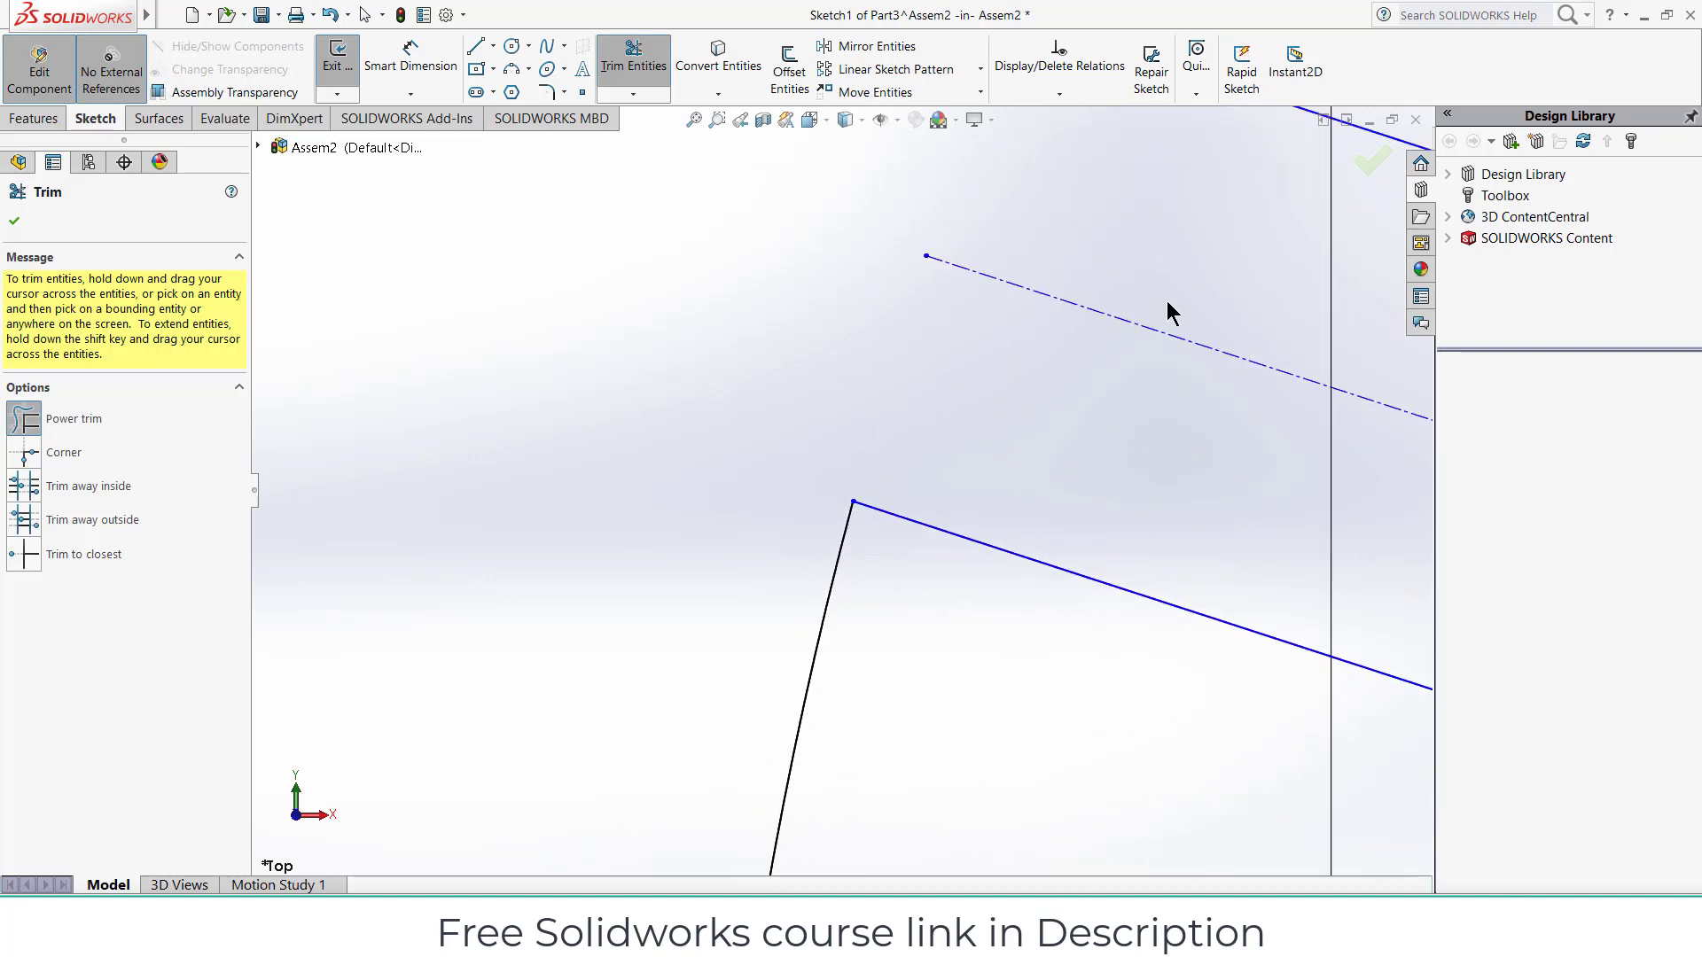
Step: Trim the short overhanging ends of the top slot's two side lines back to the disc's edge
scroll(1175, 312, "up", 3)
scroll(1144, 266, "down", 8)
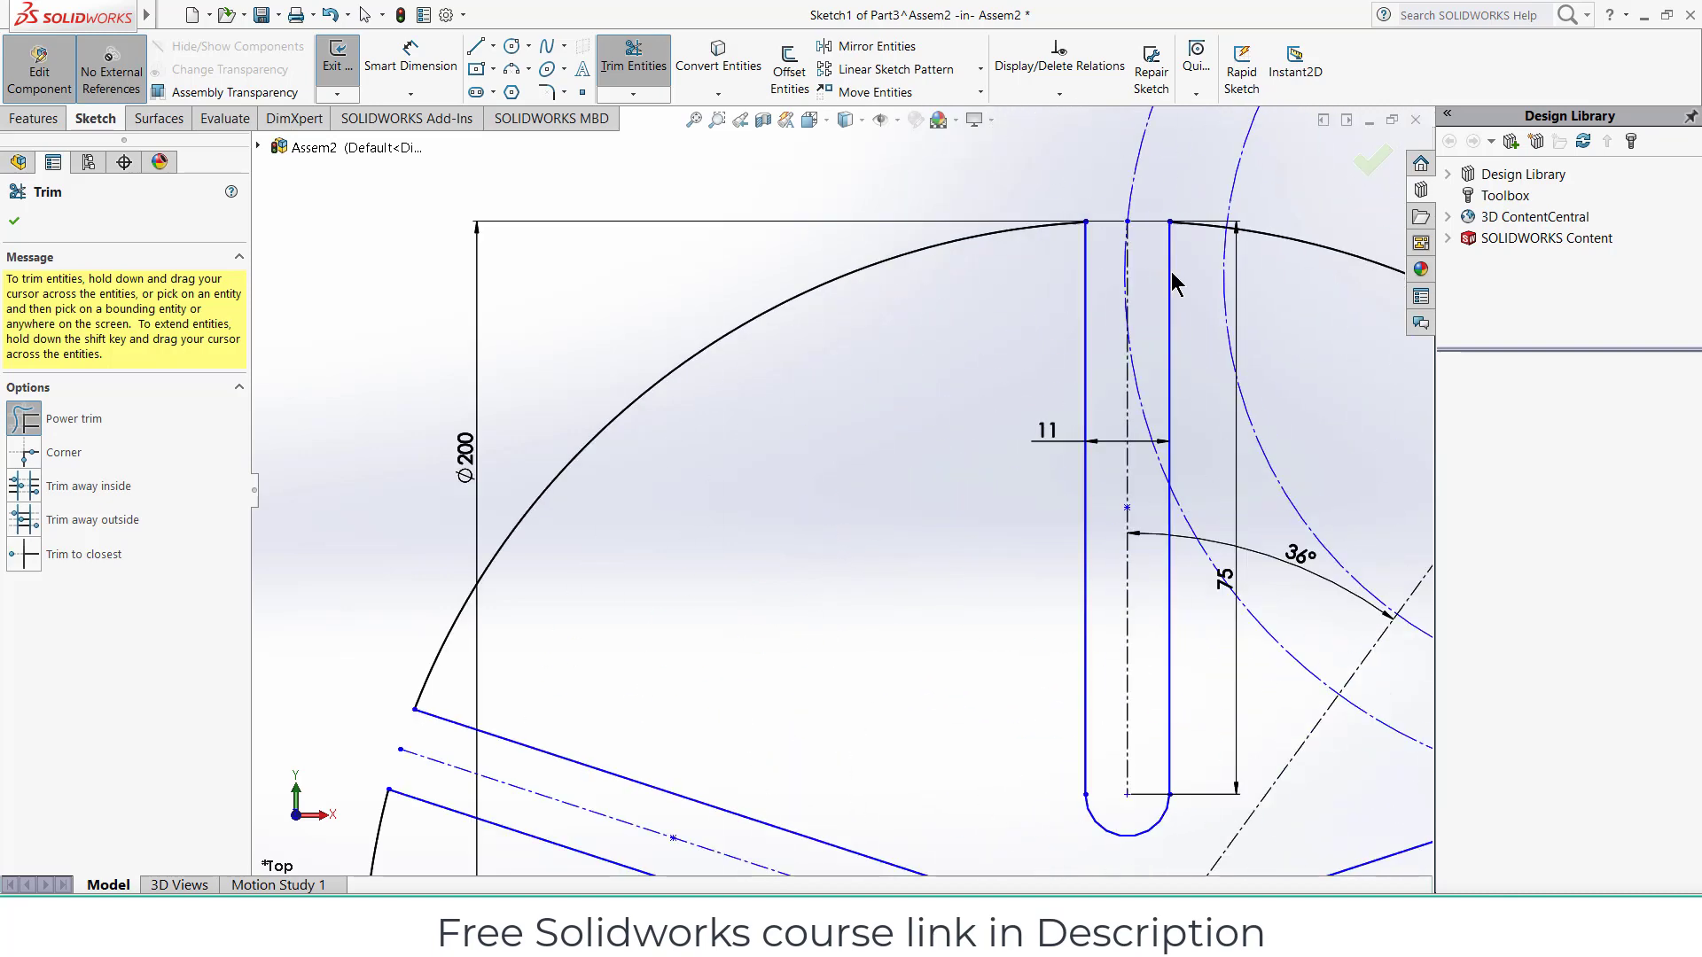
scroll(975, 373, "down", 5)
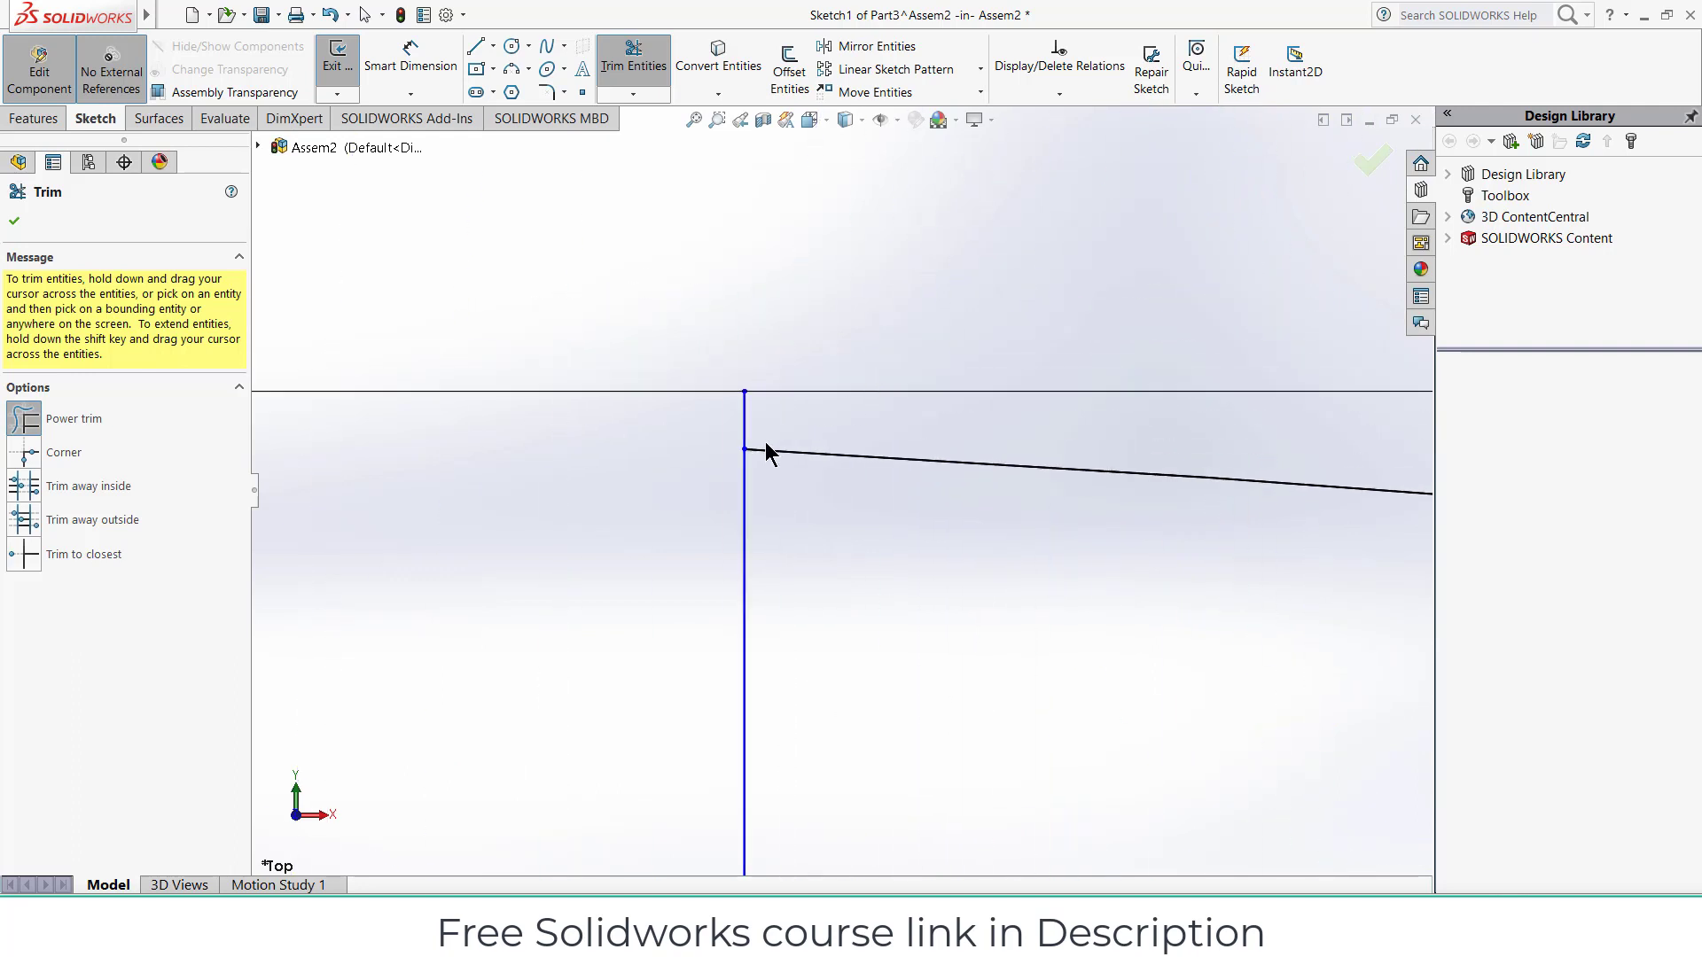
left_click(768, 434)
scroll(603, 483, "up", 5)
scroll(582, 510, "up", 3)
scroll(346, 476, "down", 5)
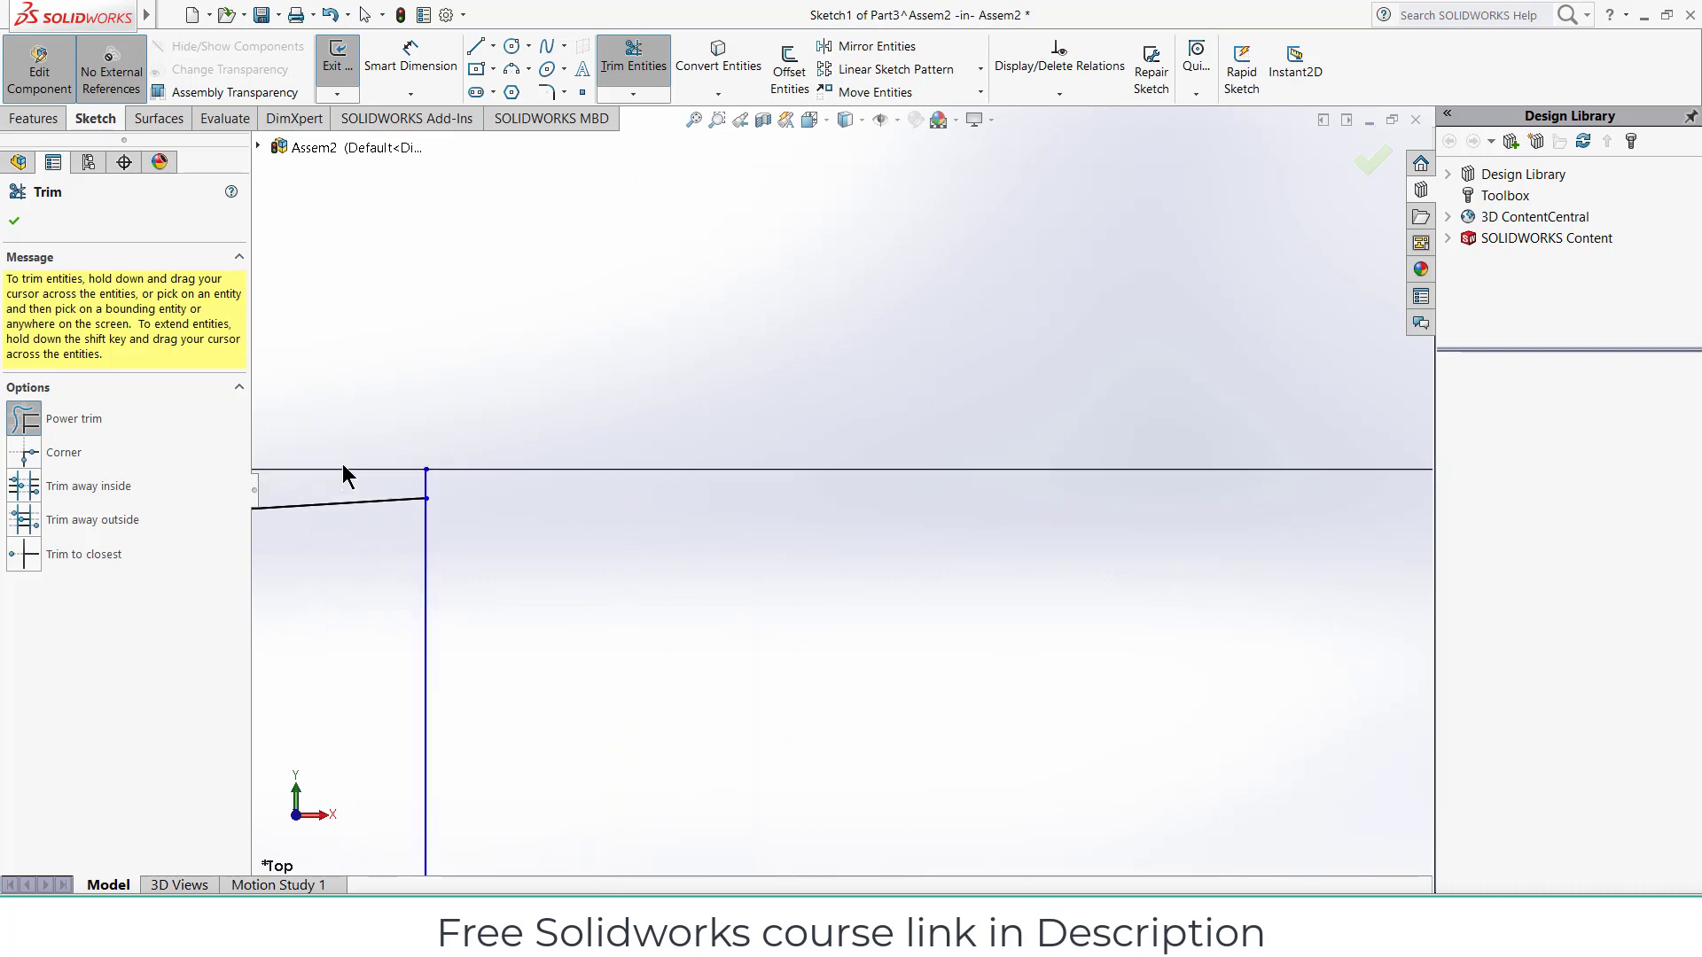
scroll(945, 588, "up", 6)
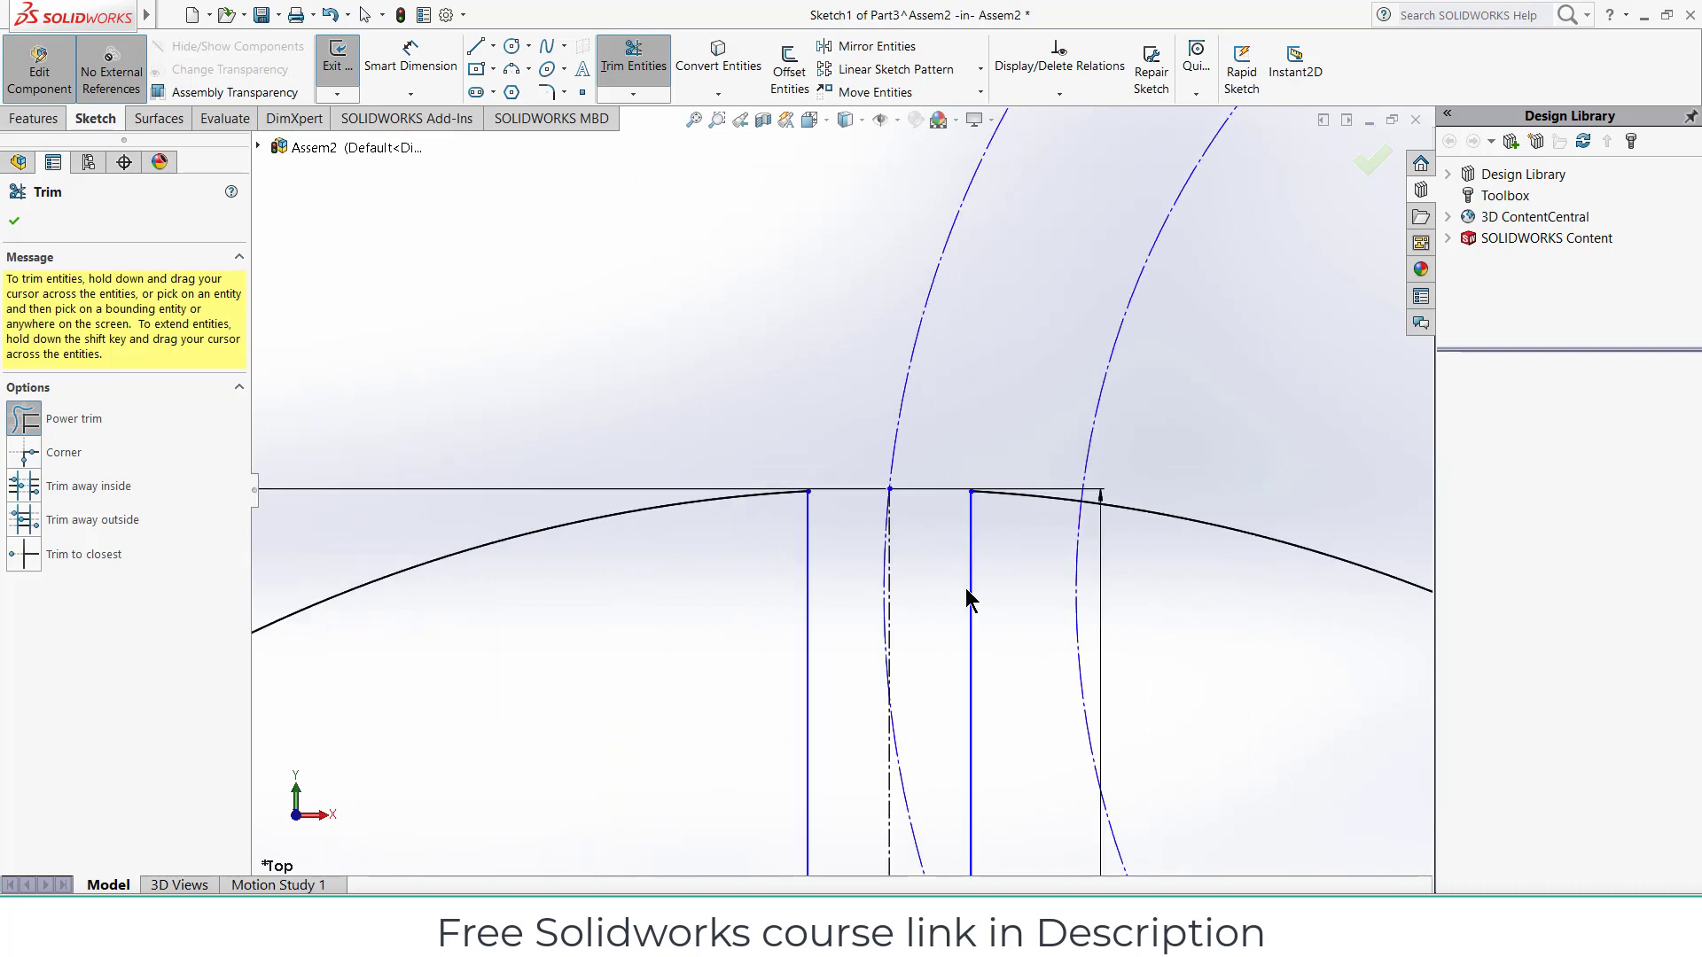
Step: Sketch a centre-hole circle with a radius of about 11 mm at the disc's origin
scroll(968, 587, "up", 5)
scroll(1003, 577, "down", 10)
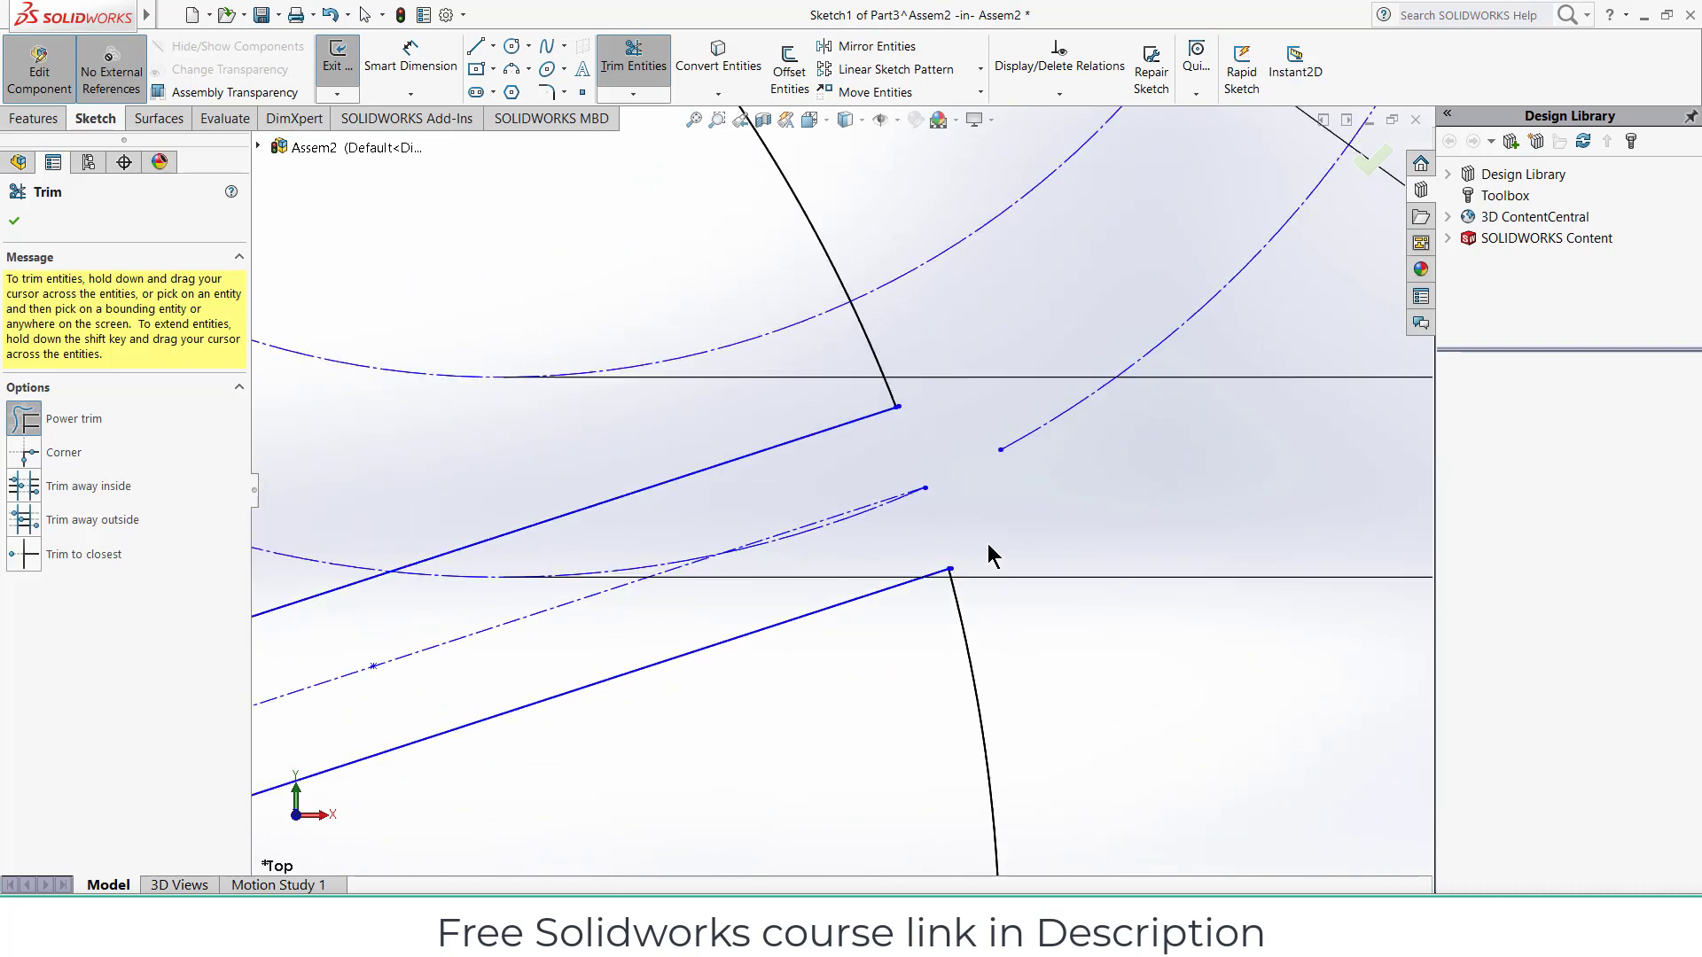
scroll(867, 387, "down", 3)
scroll(819, 452, "up", 5)
scroll(906, 560, "down", 3)
scroll(780, 596, "up", 3)
scroll(788, 589, "up", 6)
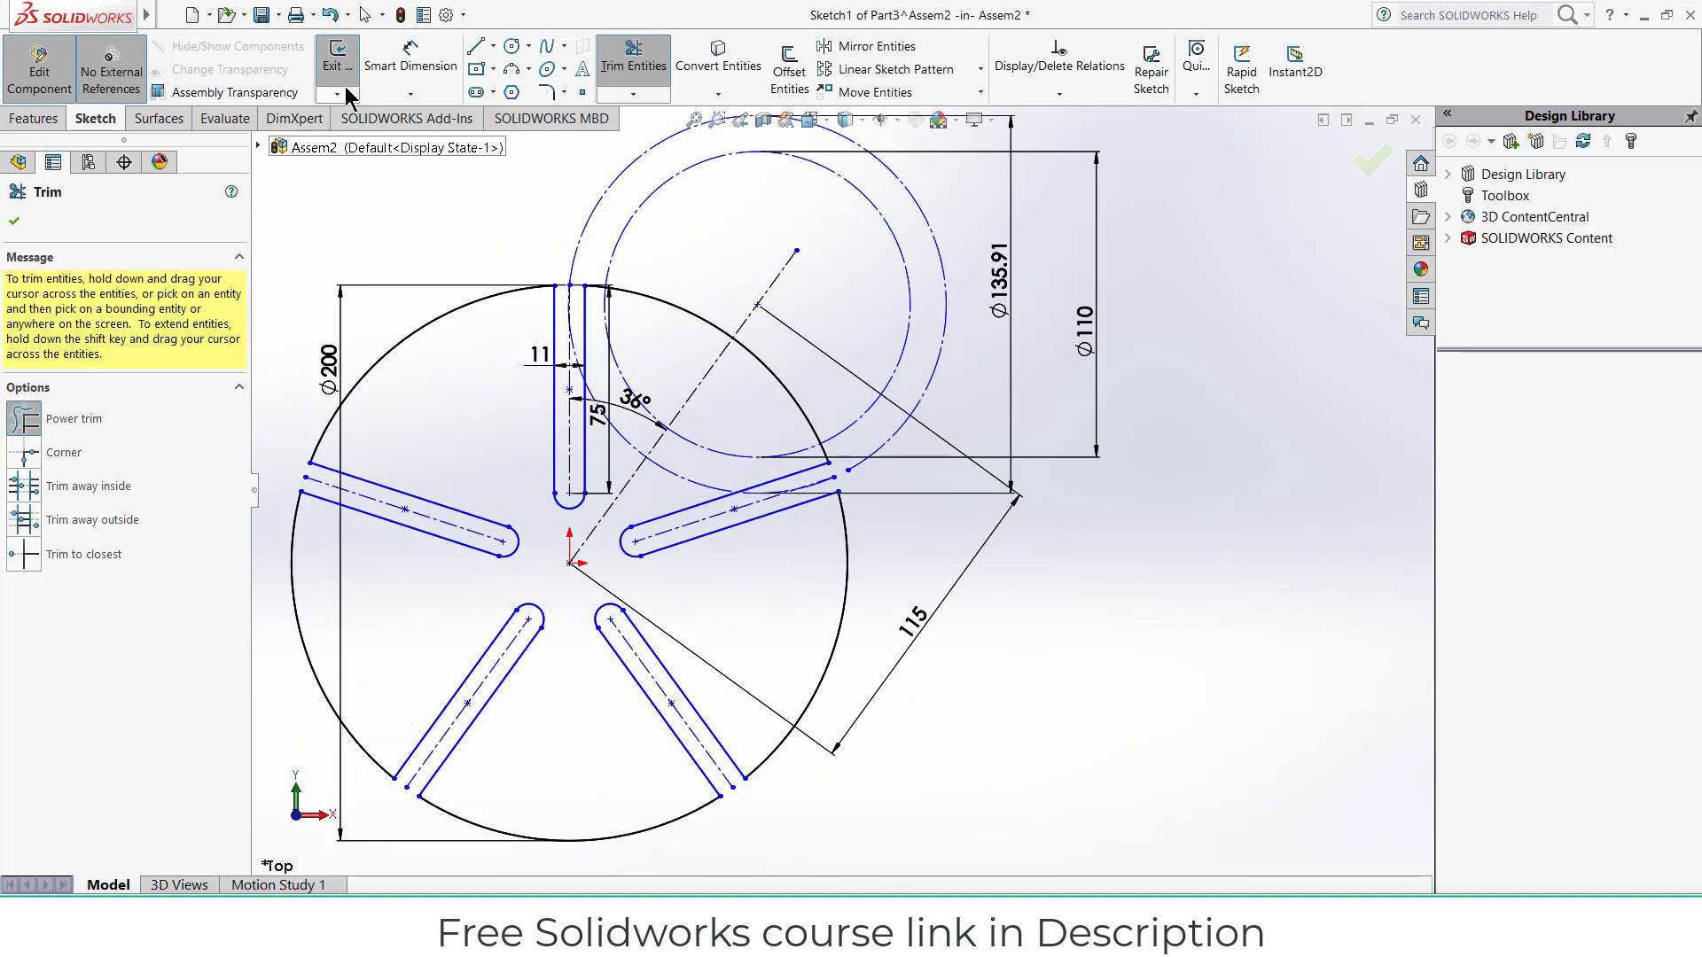
left_click(512, 46)
left_click_drag(570, 563, 592, 585)
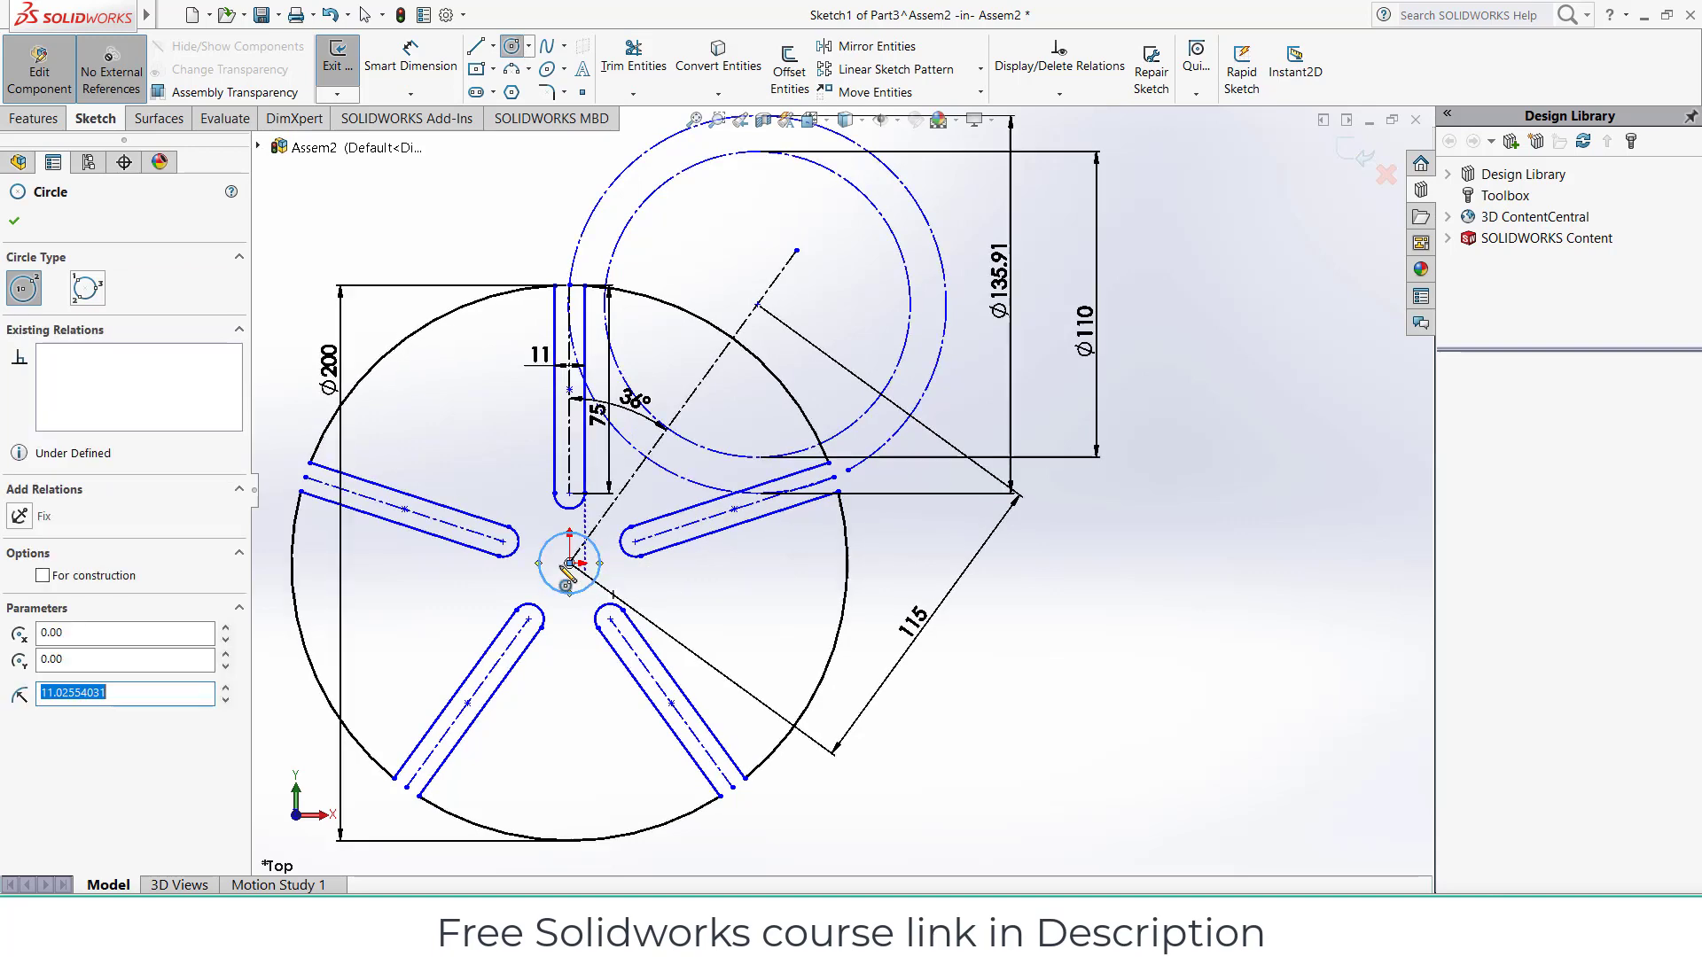
left_click(36, 118)
left_click(346, 75)
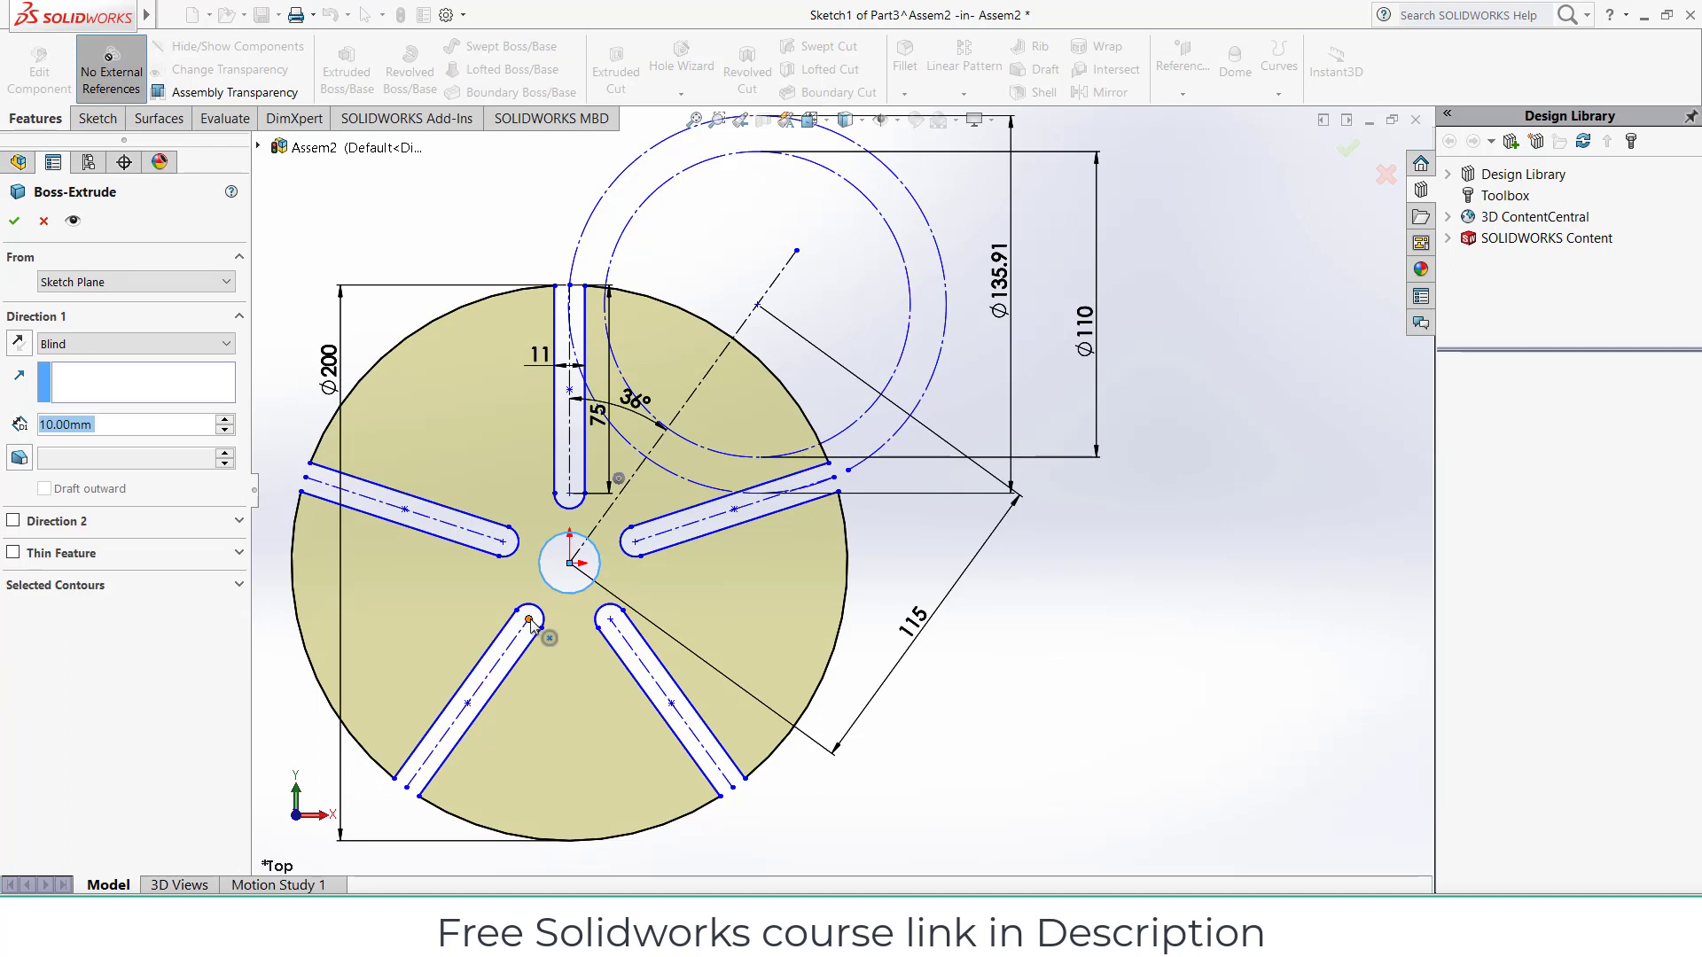
left_click(44, 220)
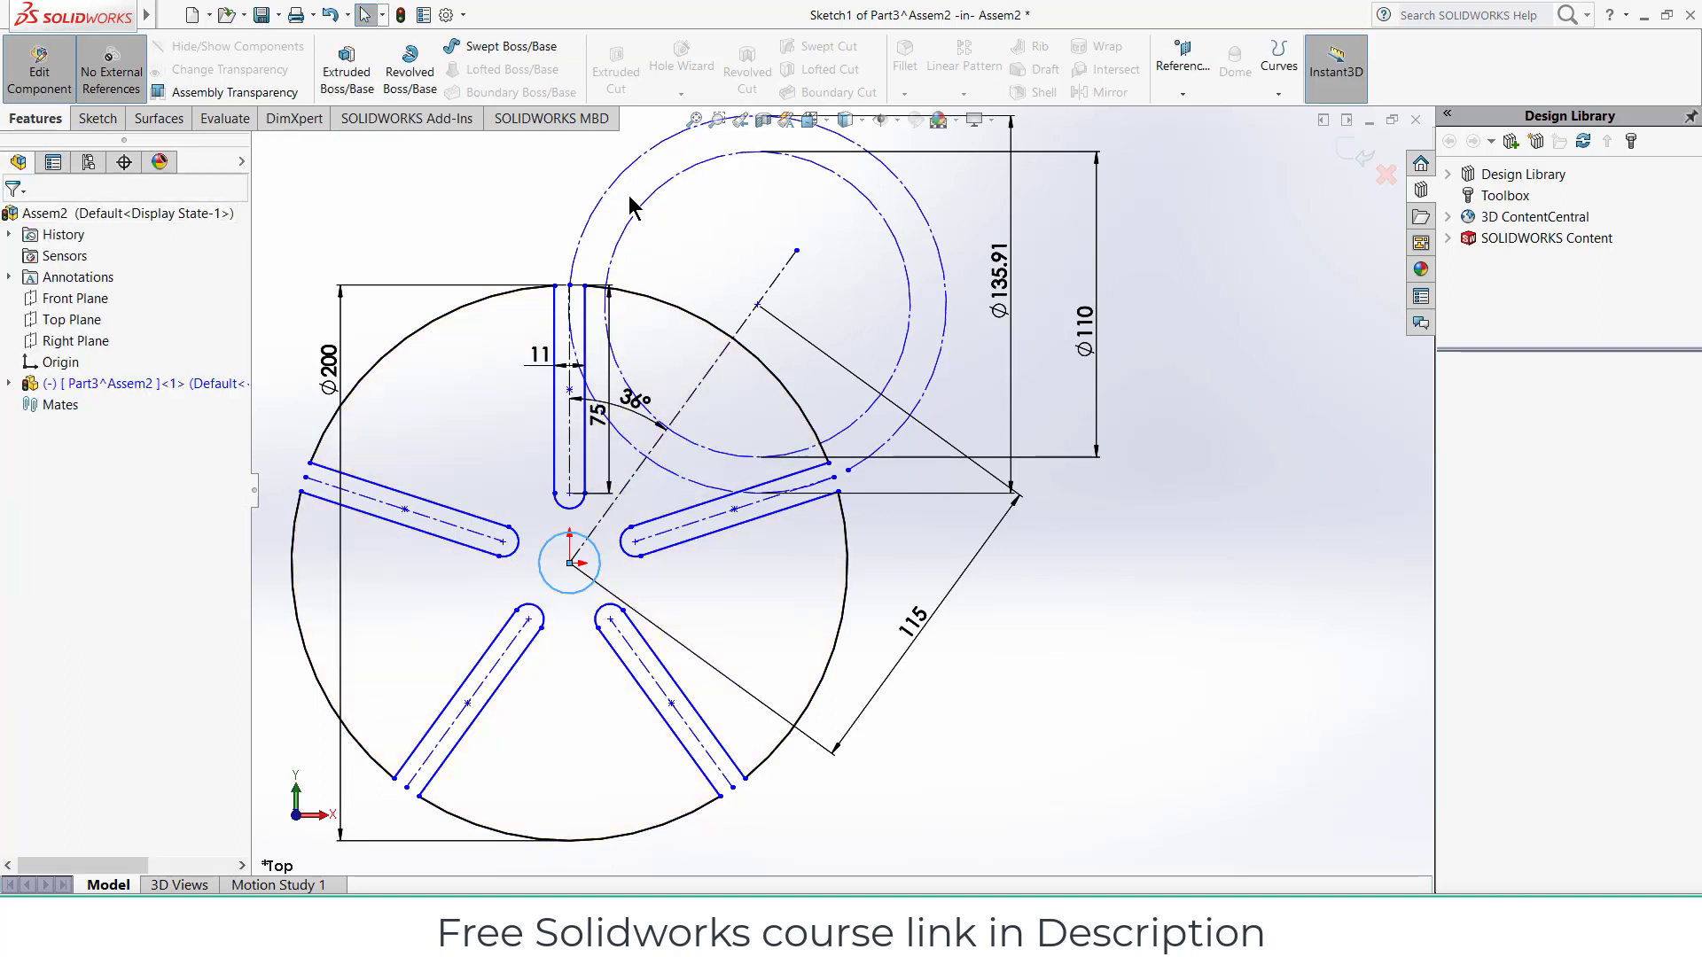
Step: Convert the 110 mm construction circle to solid geometry and trim away its outer portion and the disc arc it crosses
left_click(680, 177)
left_click(747, 123)
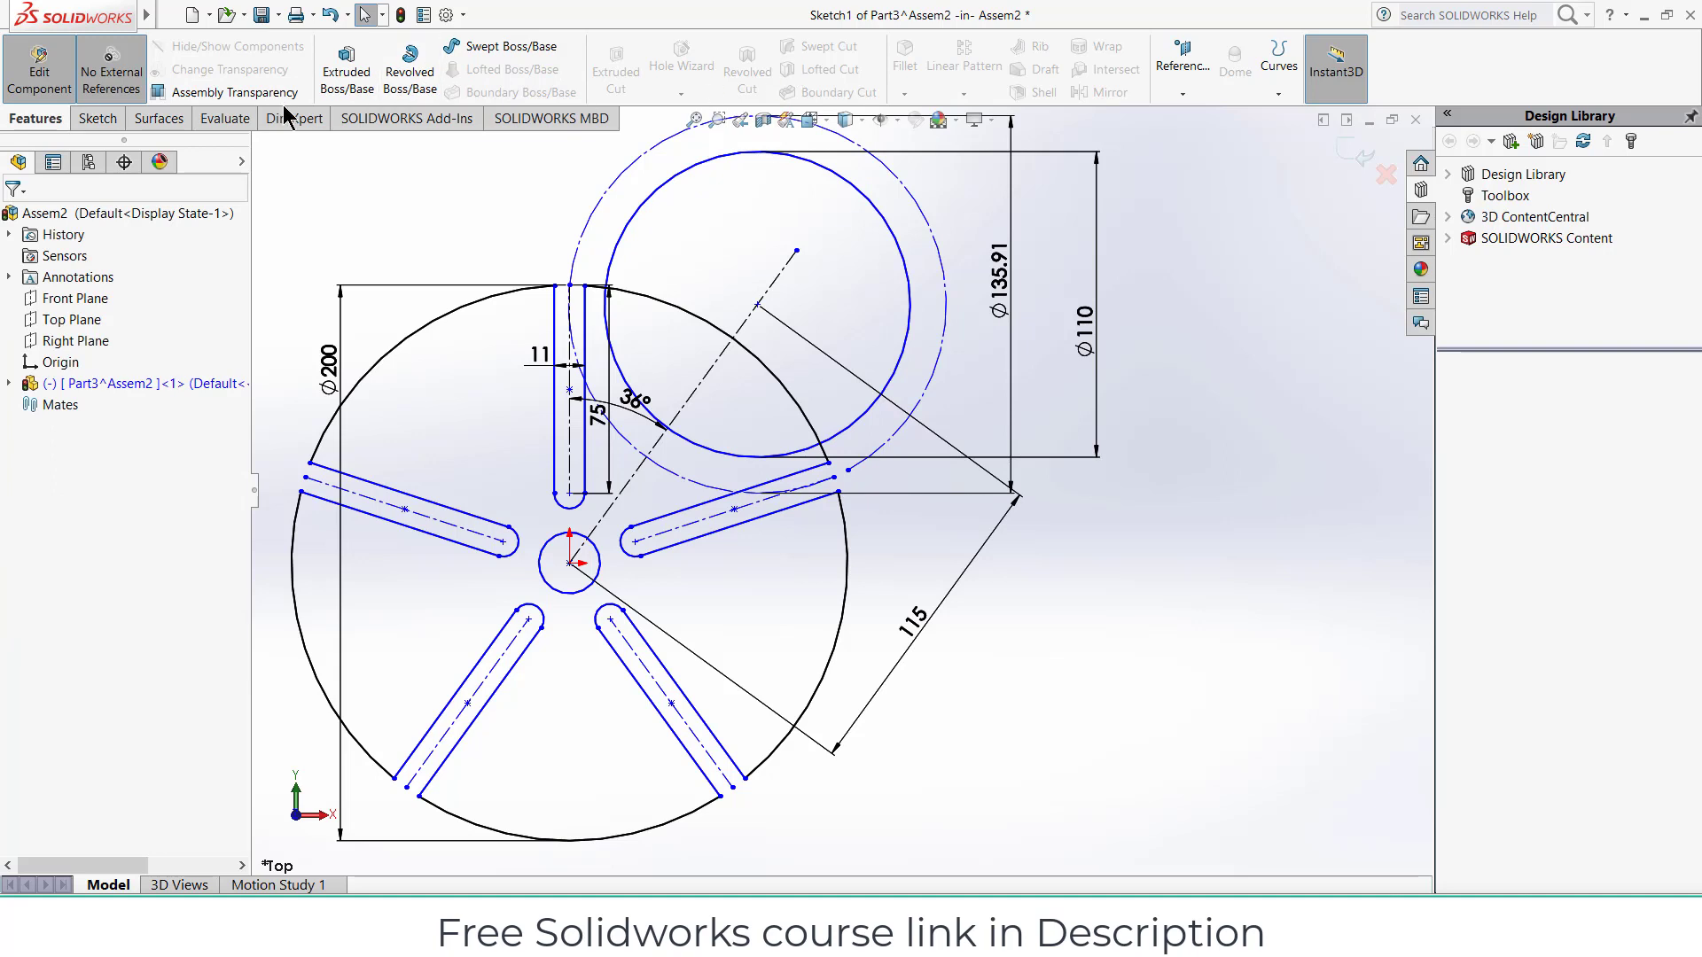
left_click(97, 118)
left_click(634, 61)
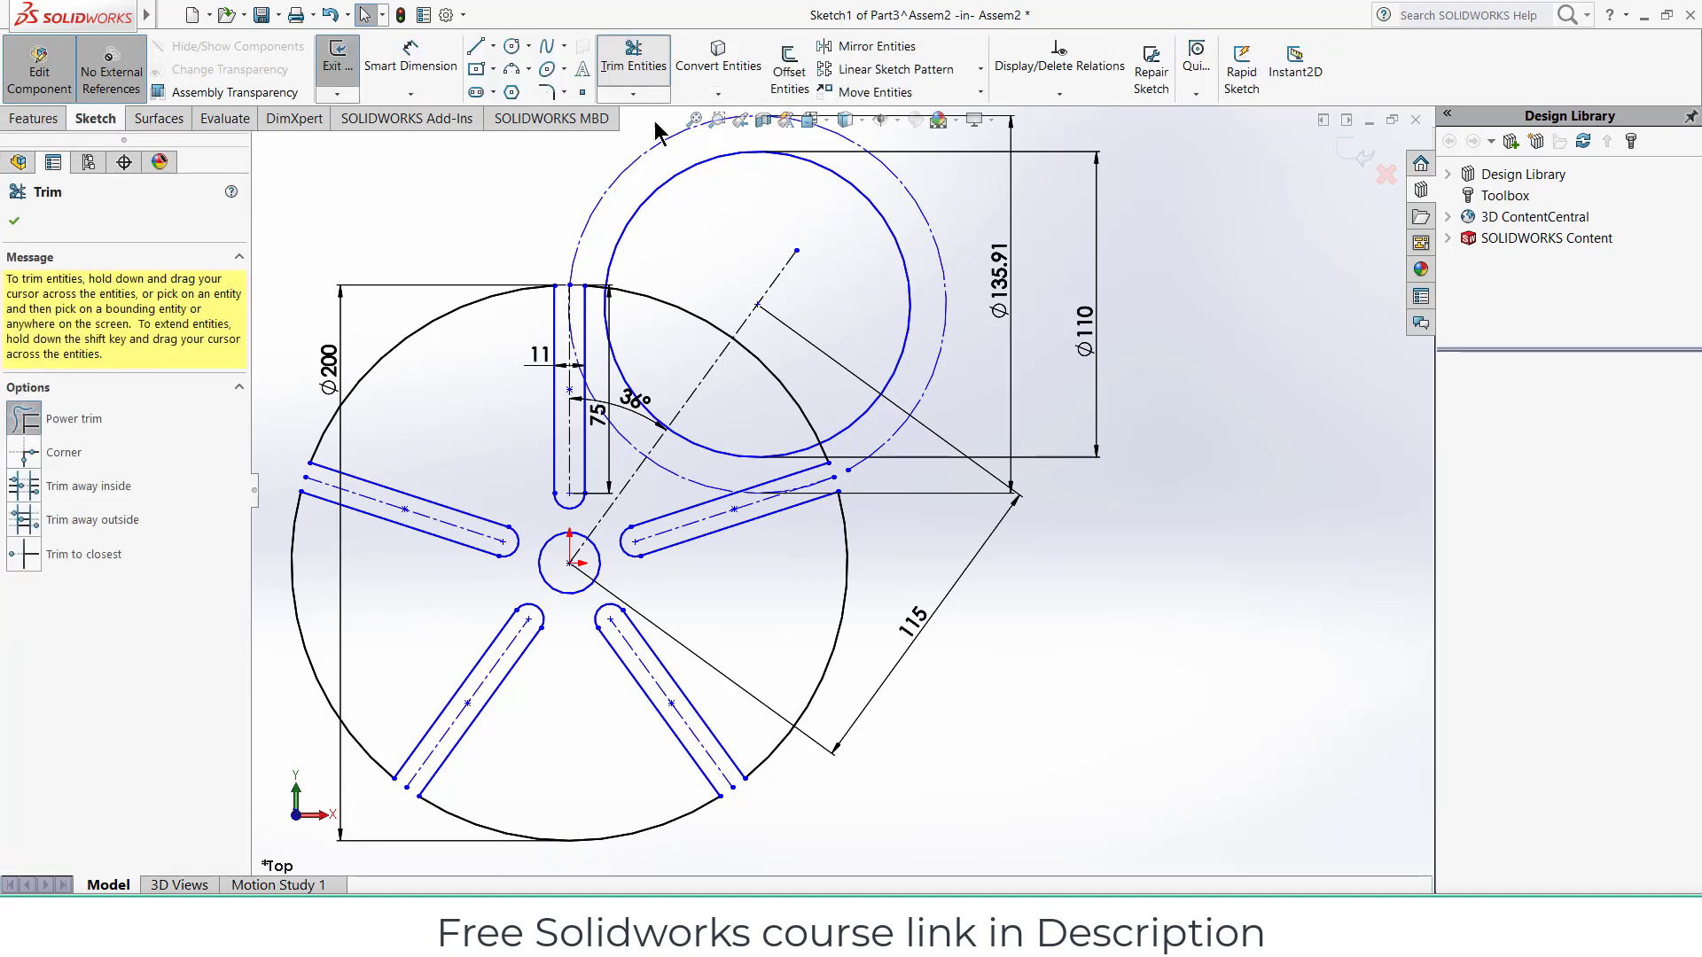
left_click_drag(673, 177, 695, 216)
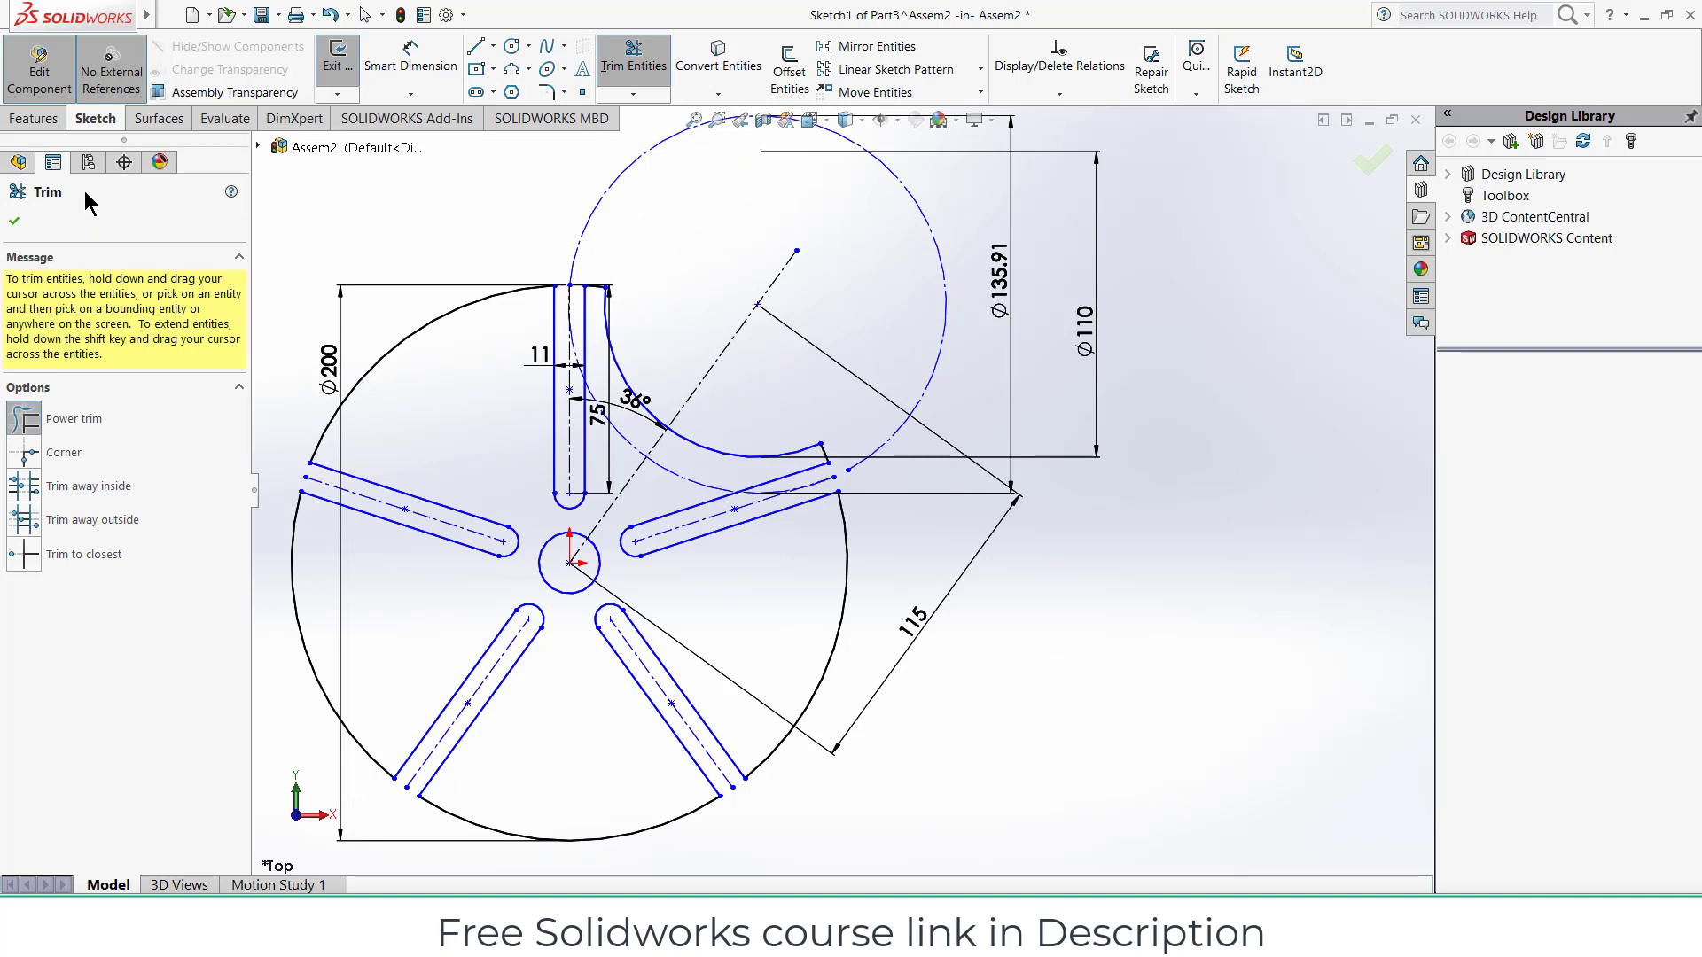
left_click(15, 222)
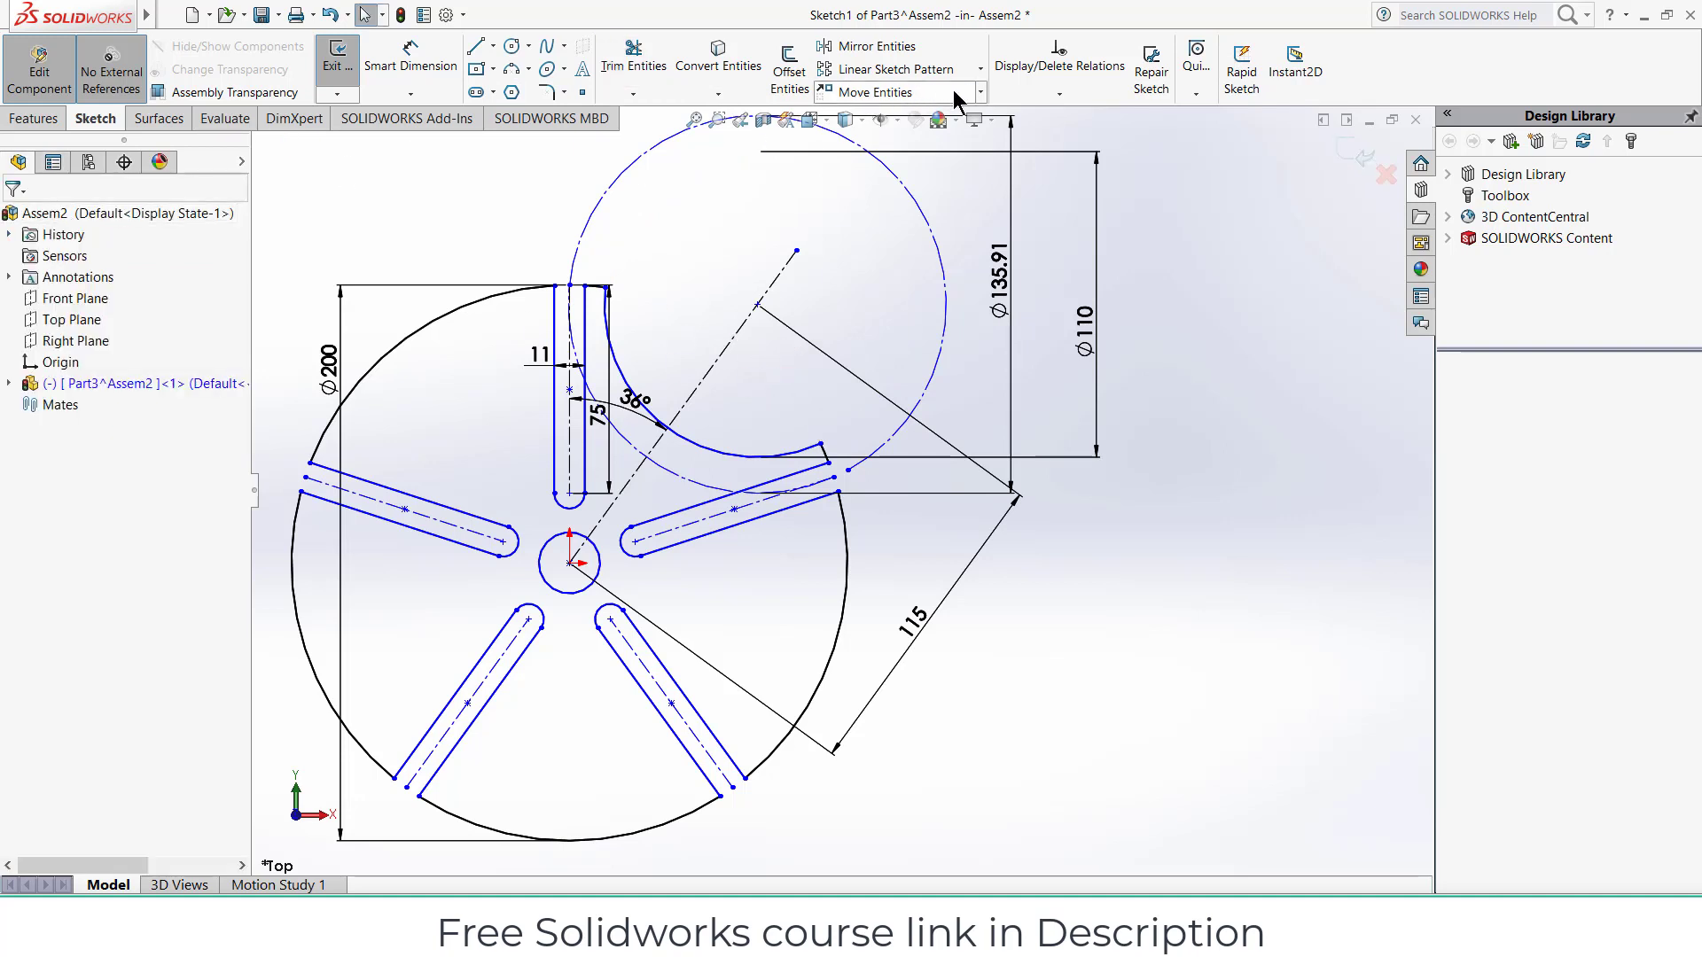
left_click(980, 69)
left_click(974, 114)
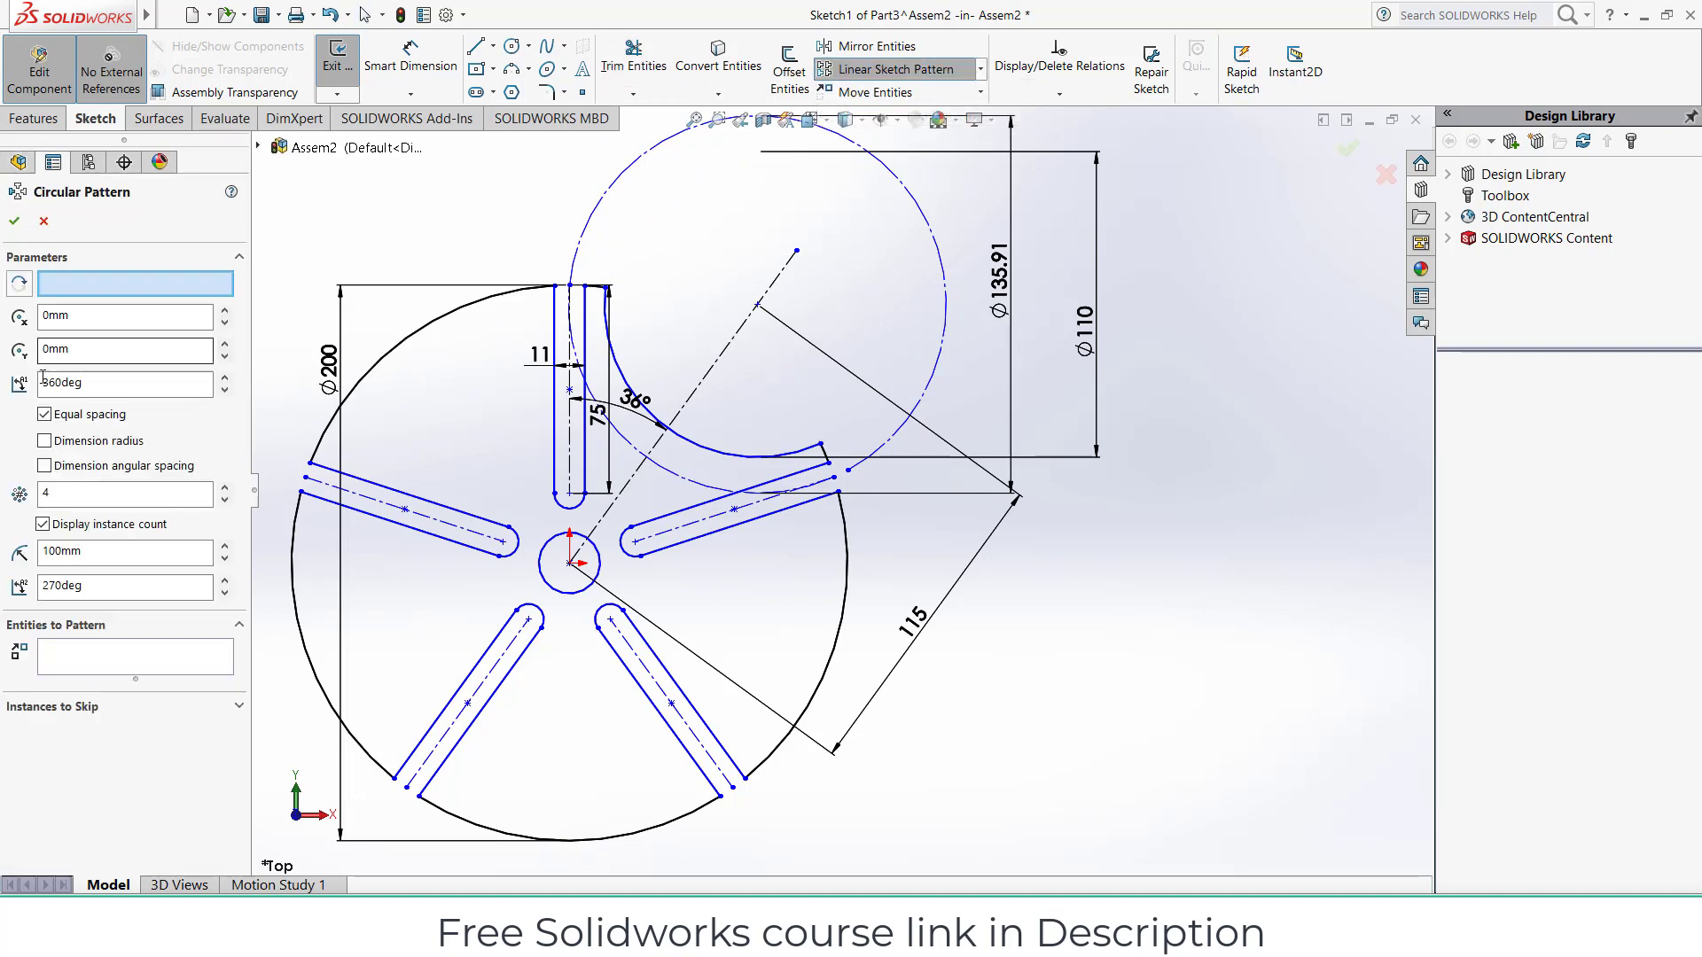
left_click(570, 563)
left_click(156, 667)
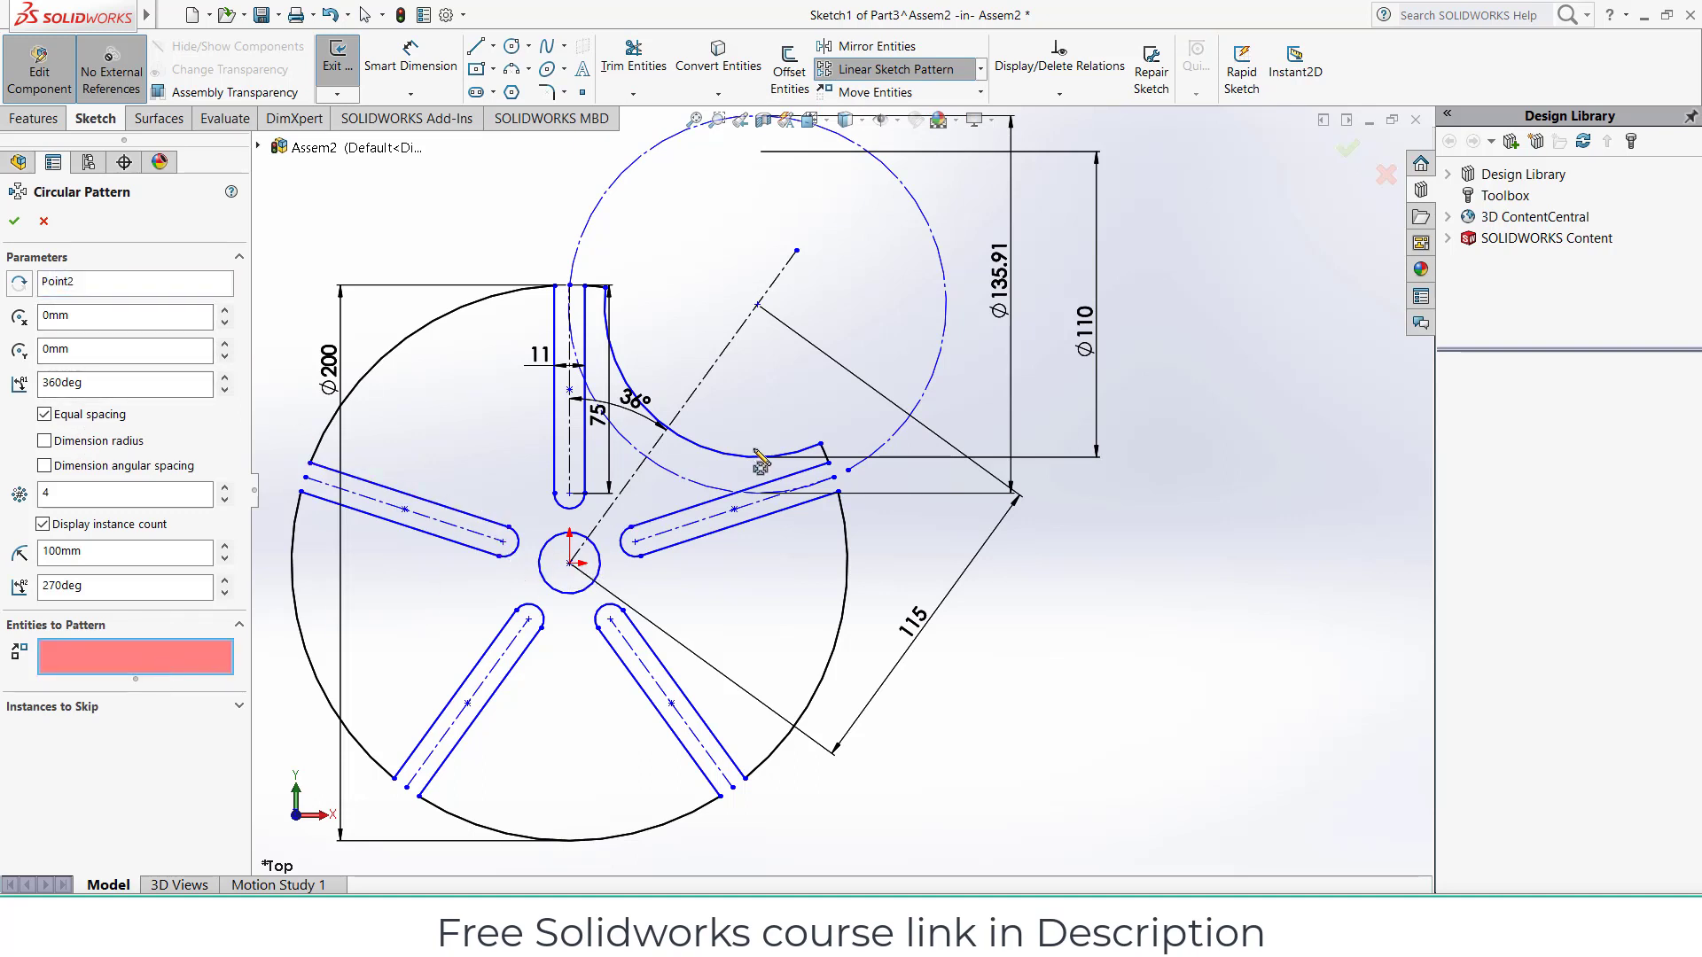
key("Escape")
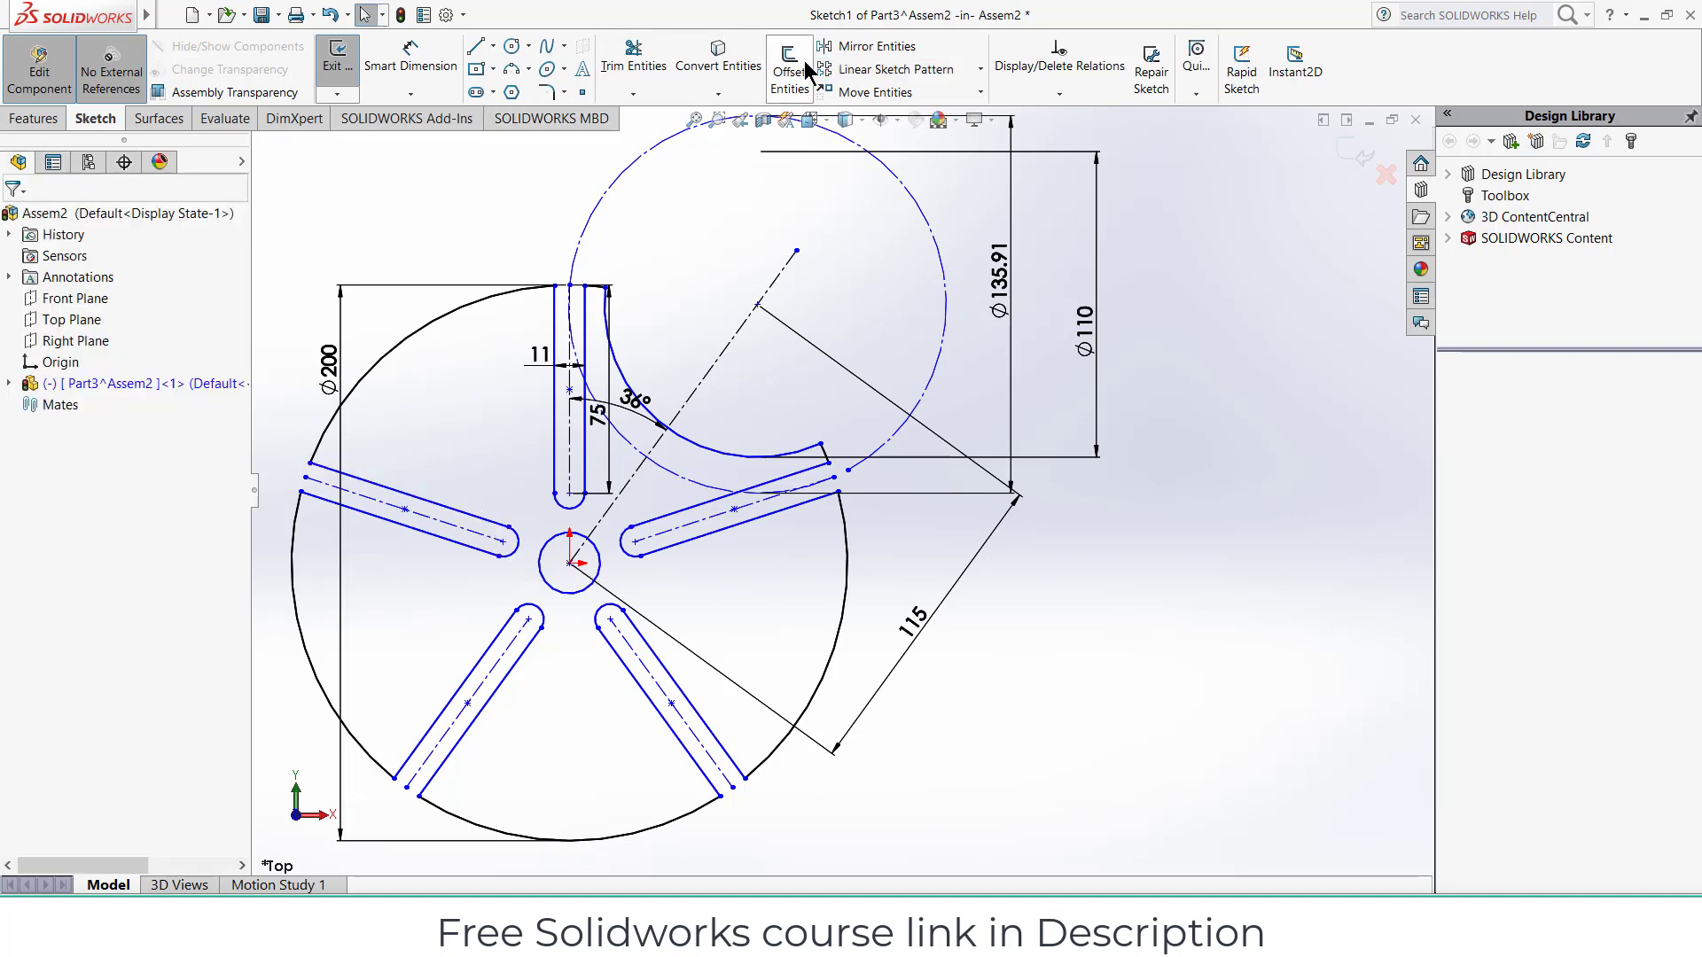
Step: Pattern the concave cutout arc circularly about the origin with 5 equally spaced instances over 360 degrees
left_click(980, 69)
left_click(978, 114)
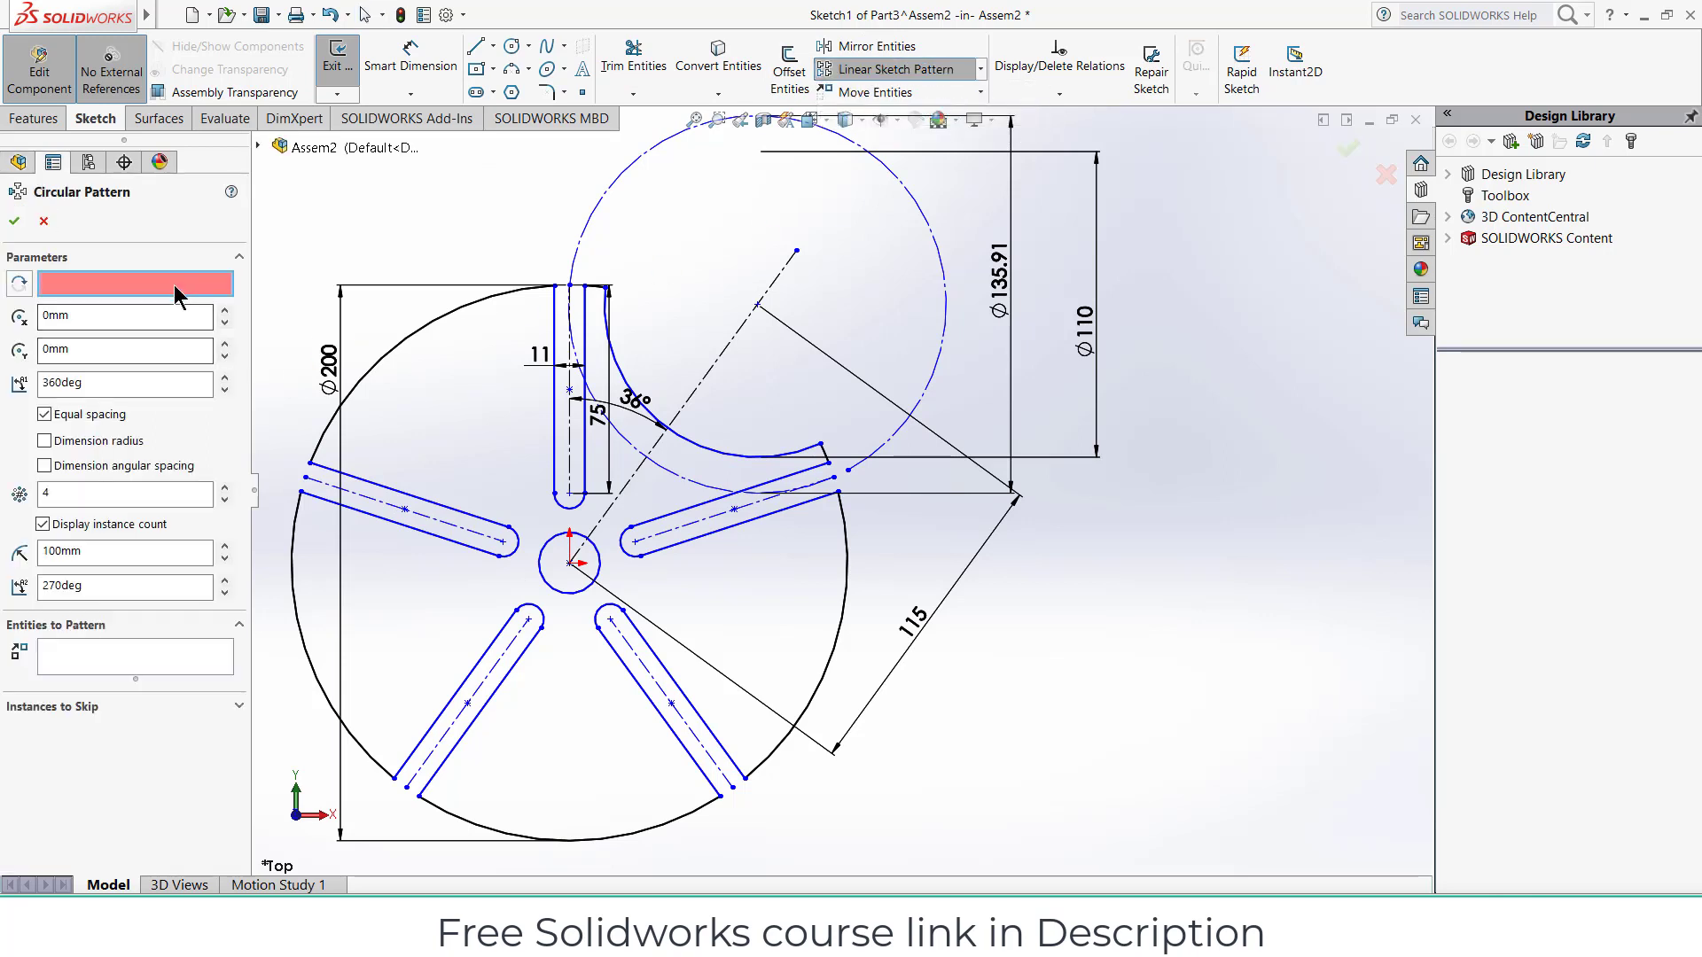
left_click(569, 562)
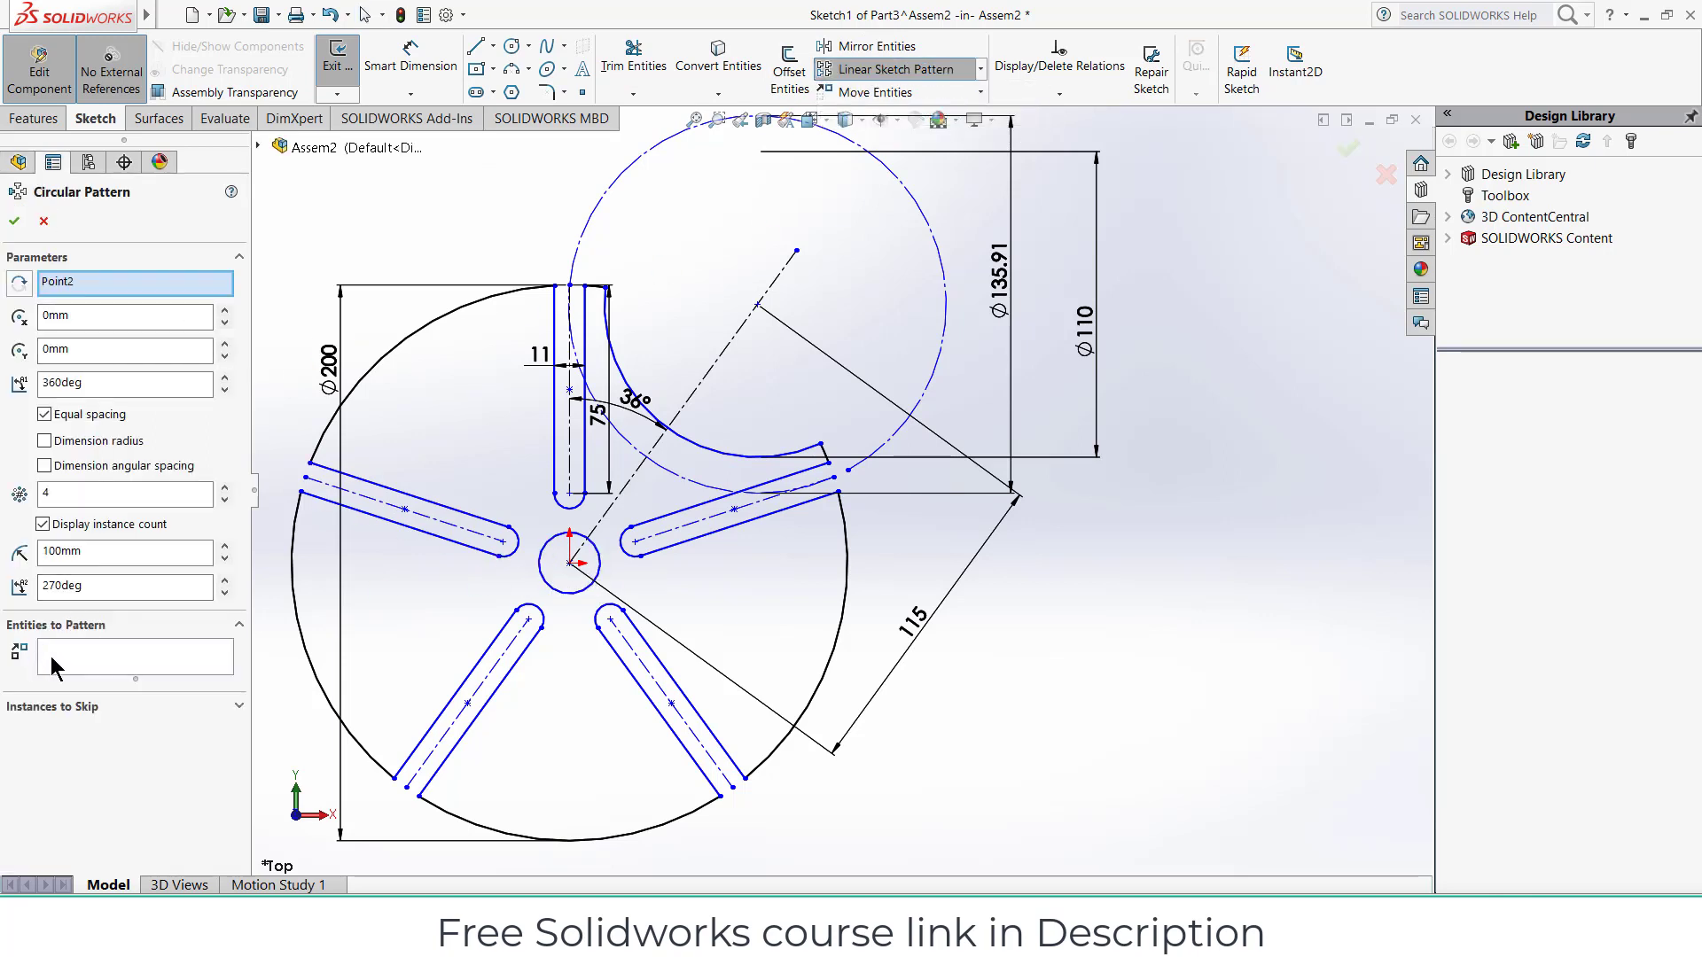
left_click(51, 666)
left_click(703, 452)
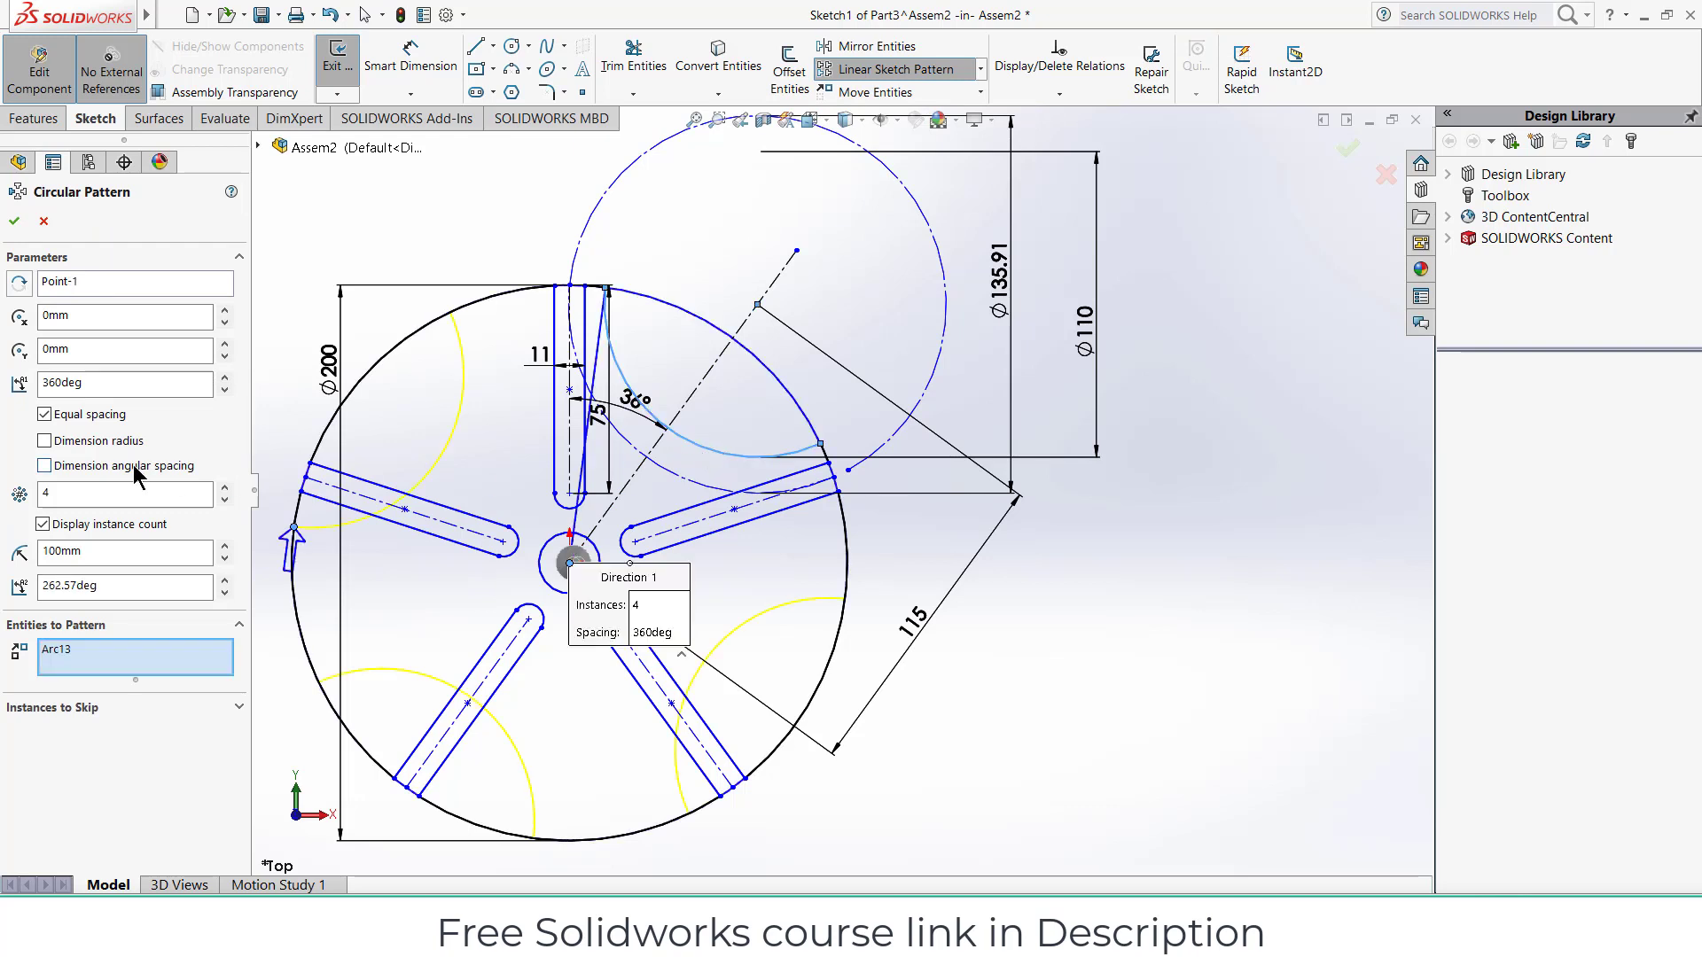
left_click(225, 488)
left_click(14, 221)
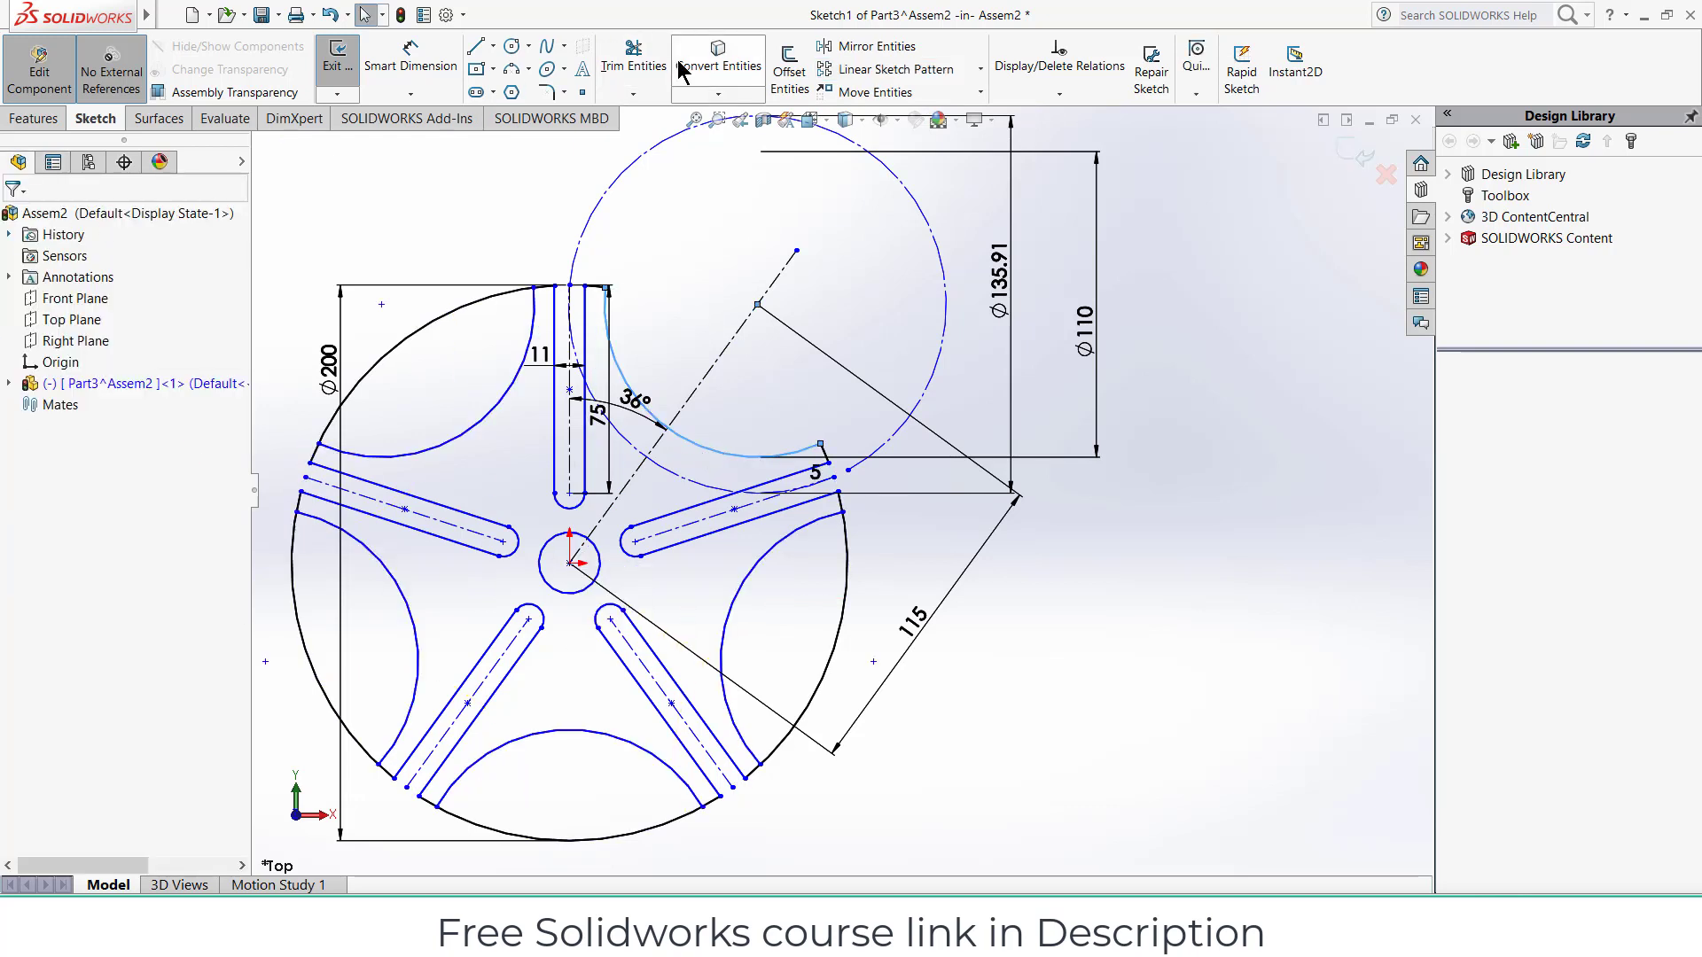
Step: Trim away the disc's rim arcs spanning the patterned cutouts and extrude the slotted star profile 10 mm blind
left_click(640, 60)
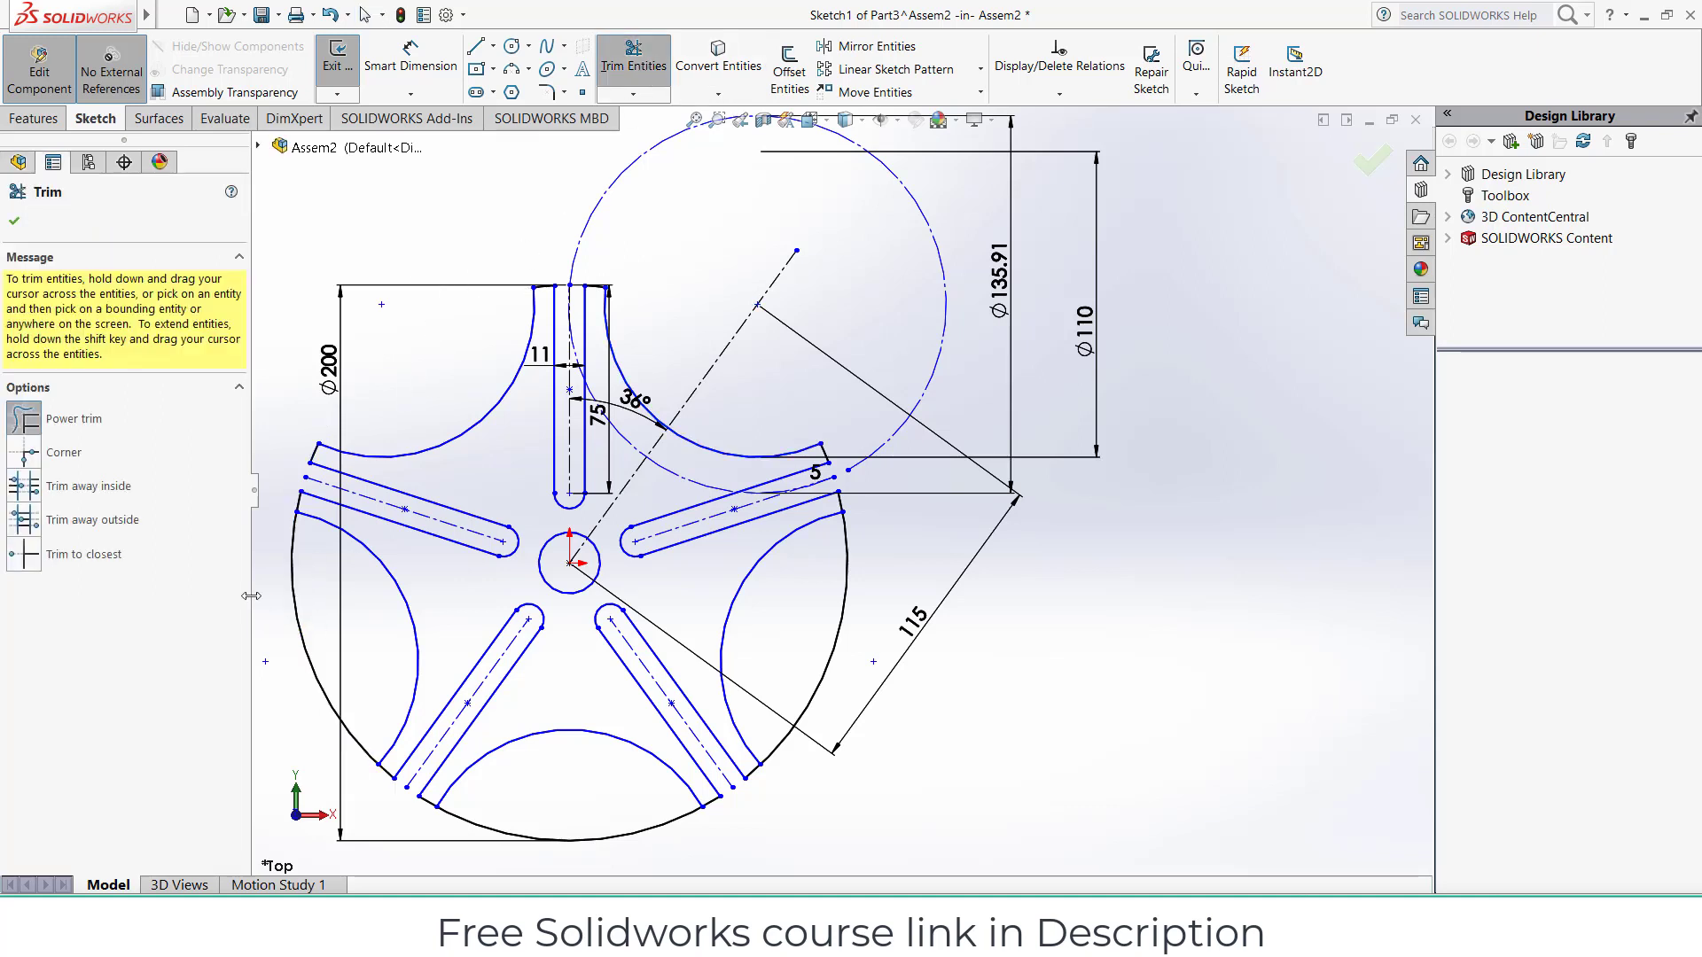
left_click_drag(301, 628, 475, 819)
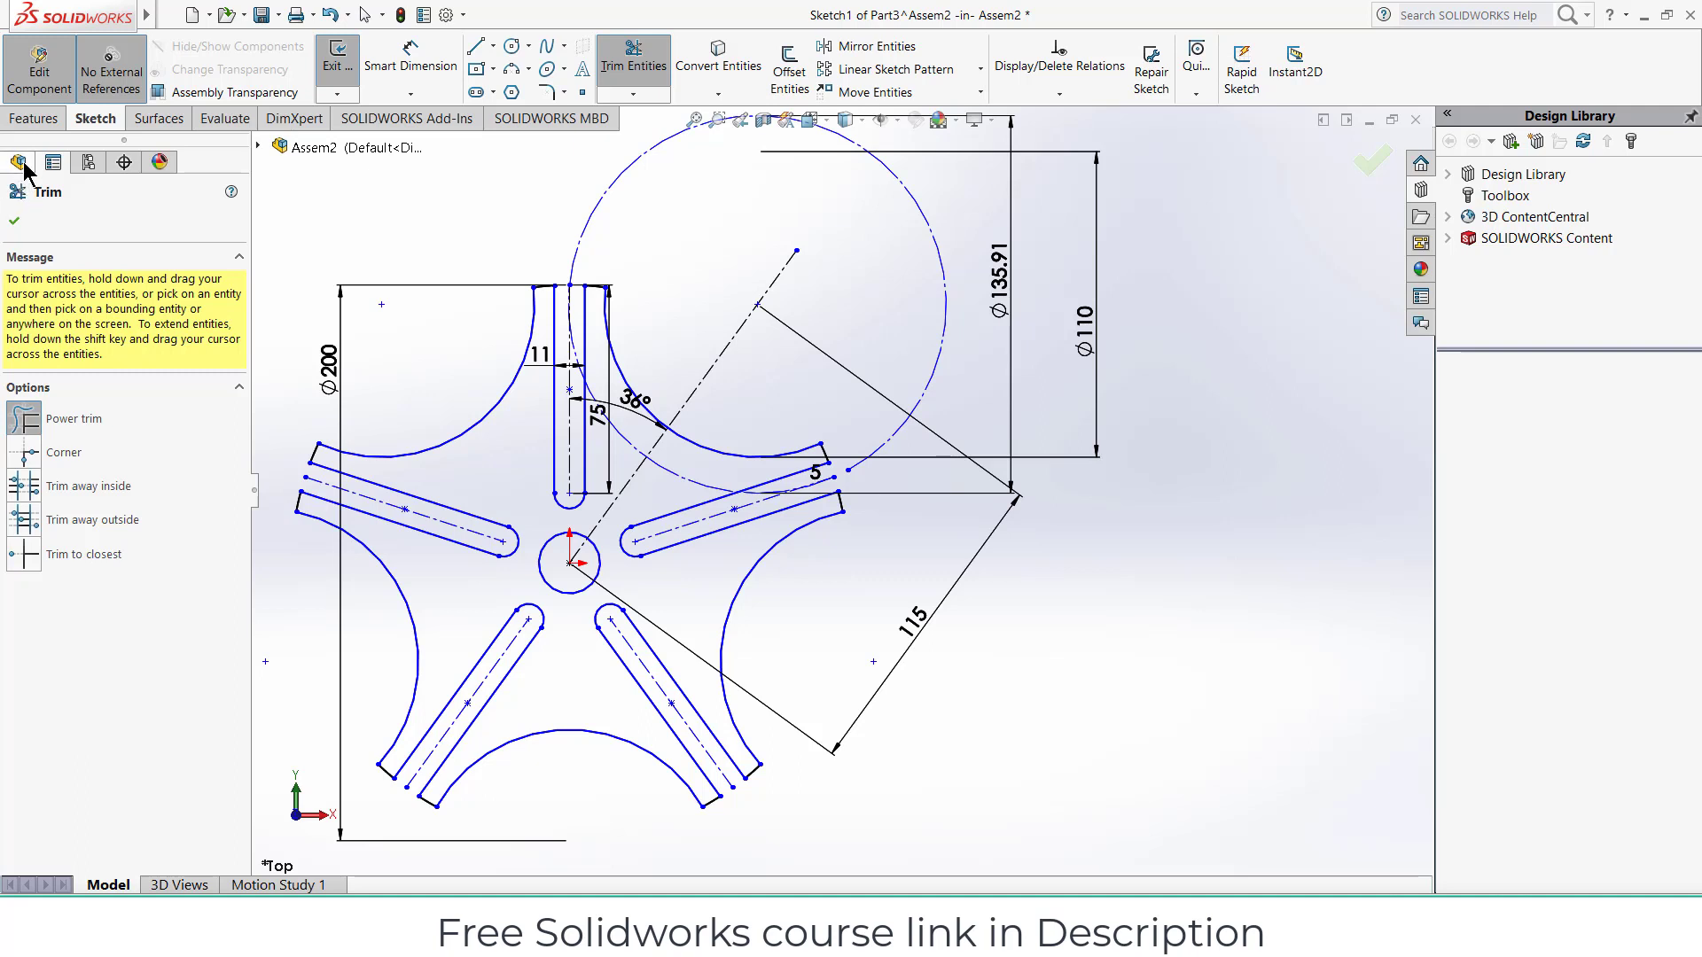
left_click(36, 118)
left_click(347, 66)
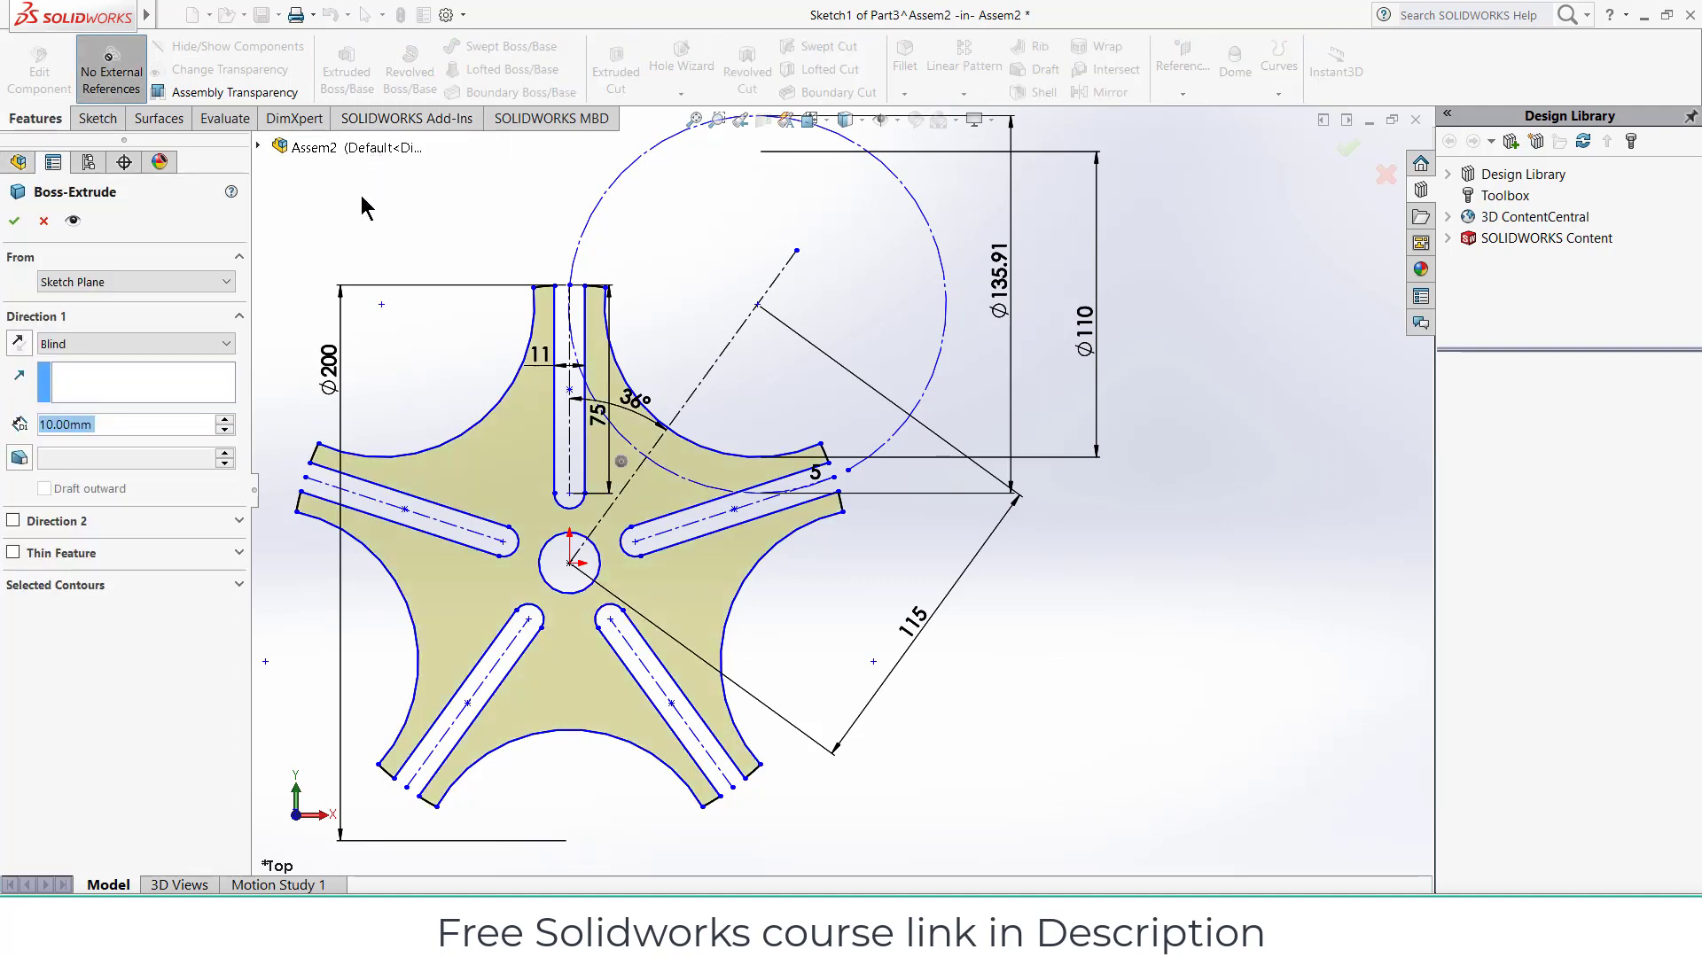
left_click(15, 220)
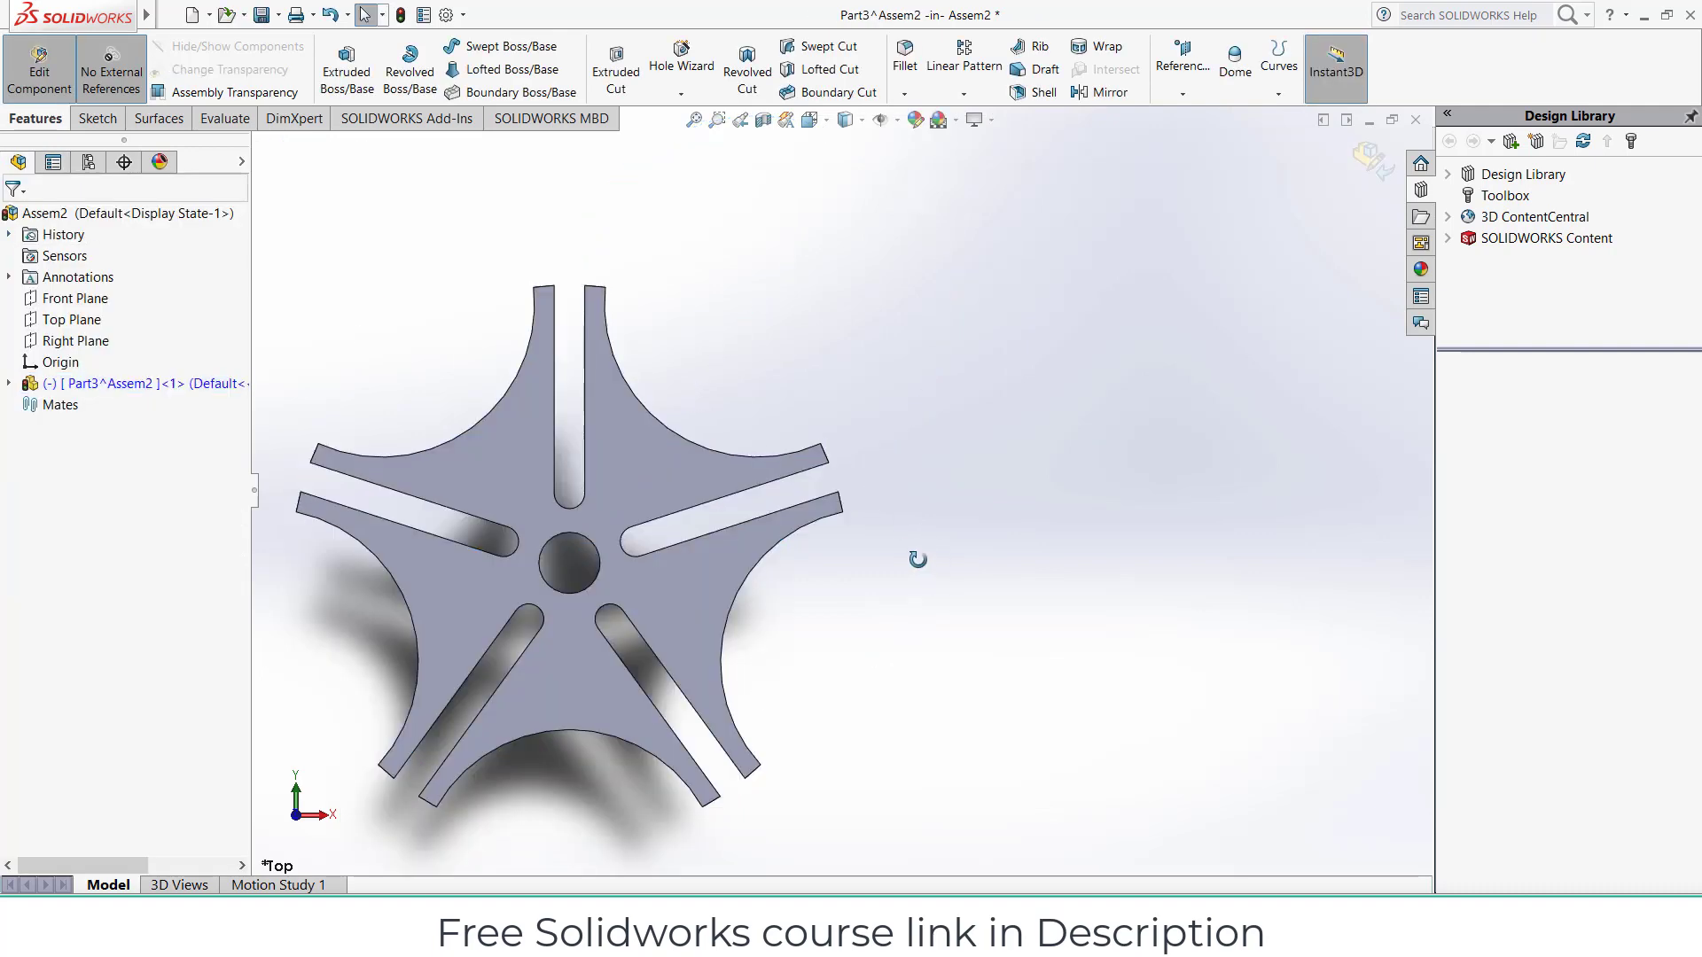
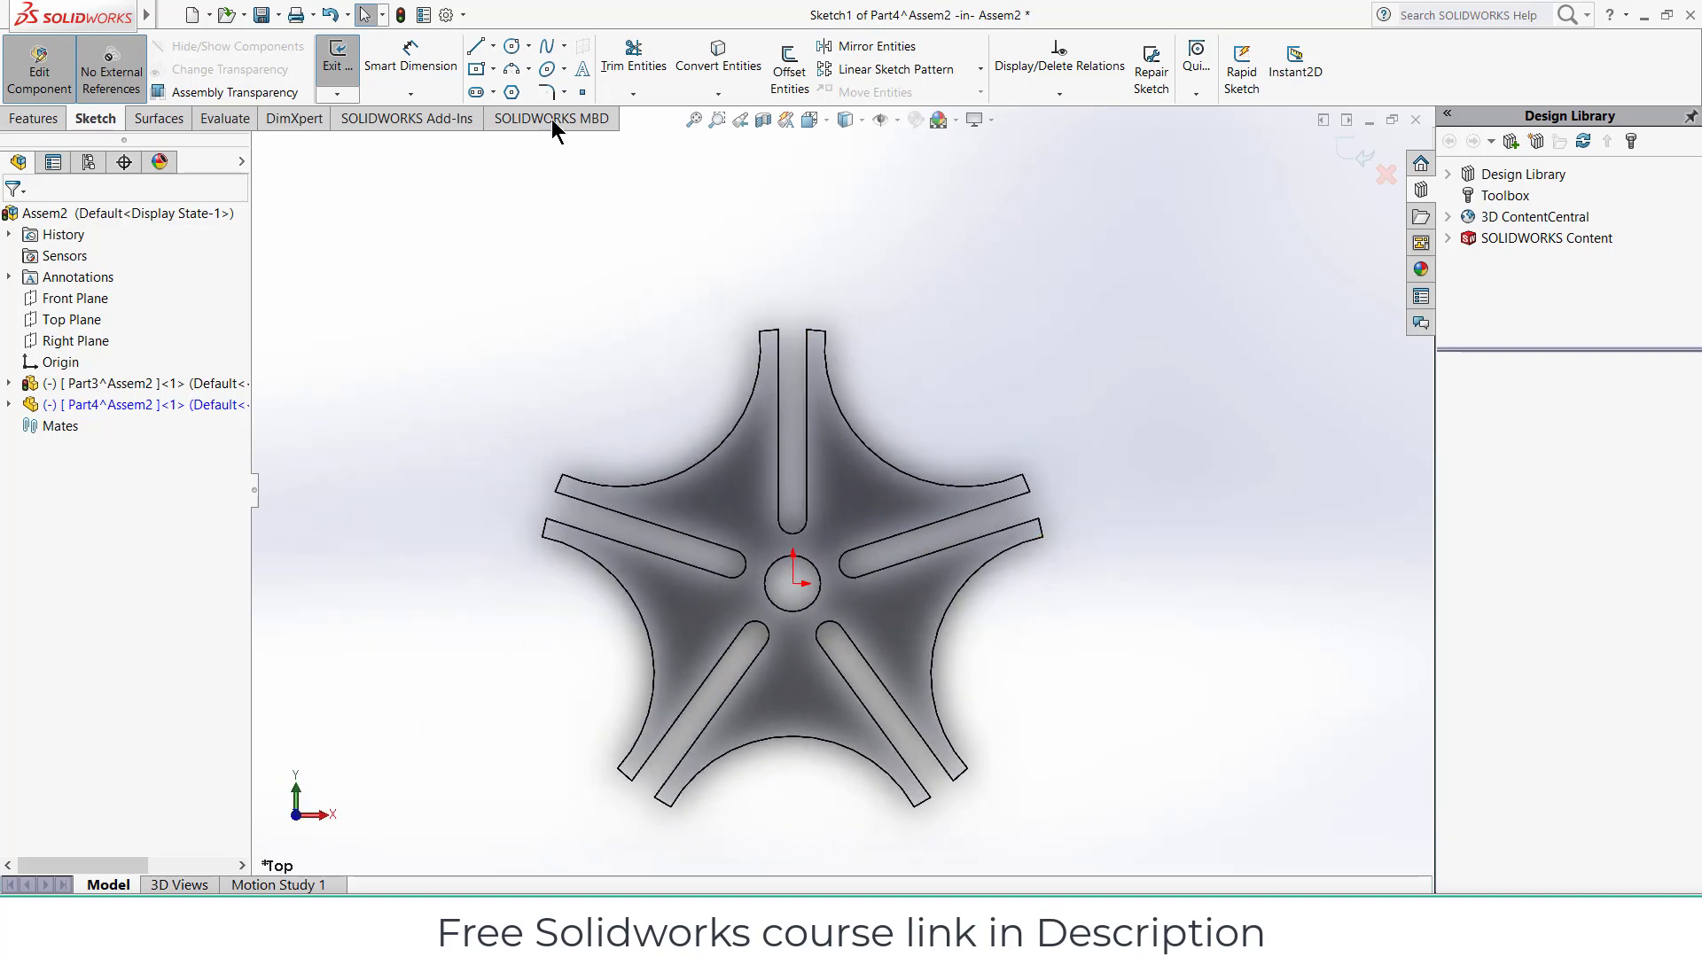
Step: In the new part's sketch, draw a circle about 97 mm in radius beside the star wheel, its centre horizontally level with the origin
left_click(512, 46)
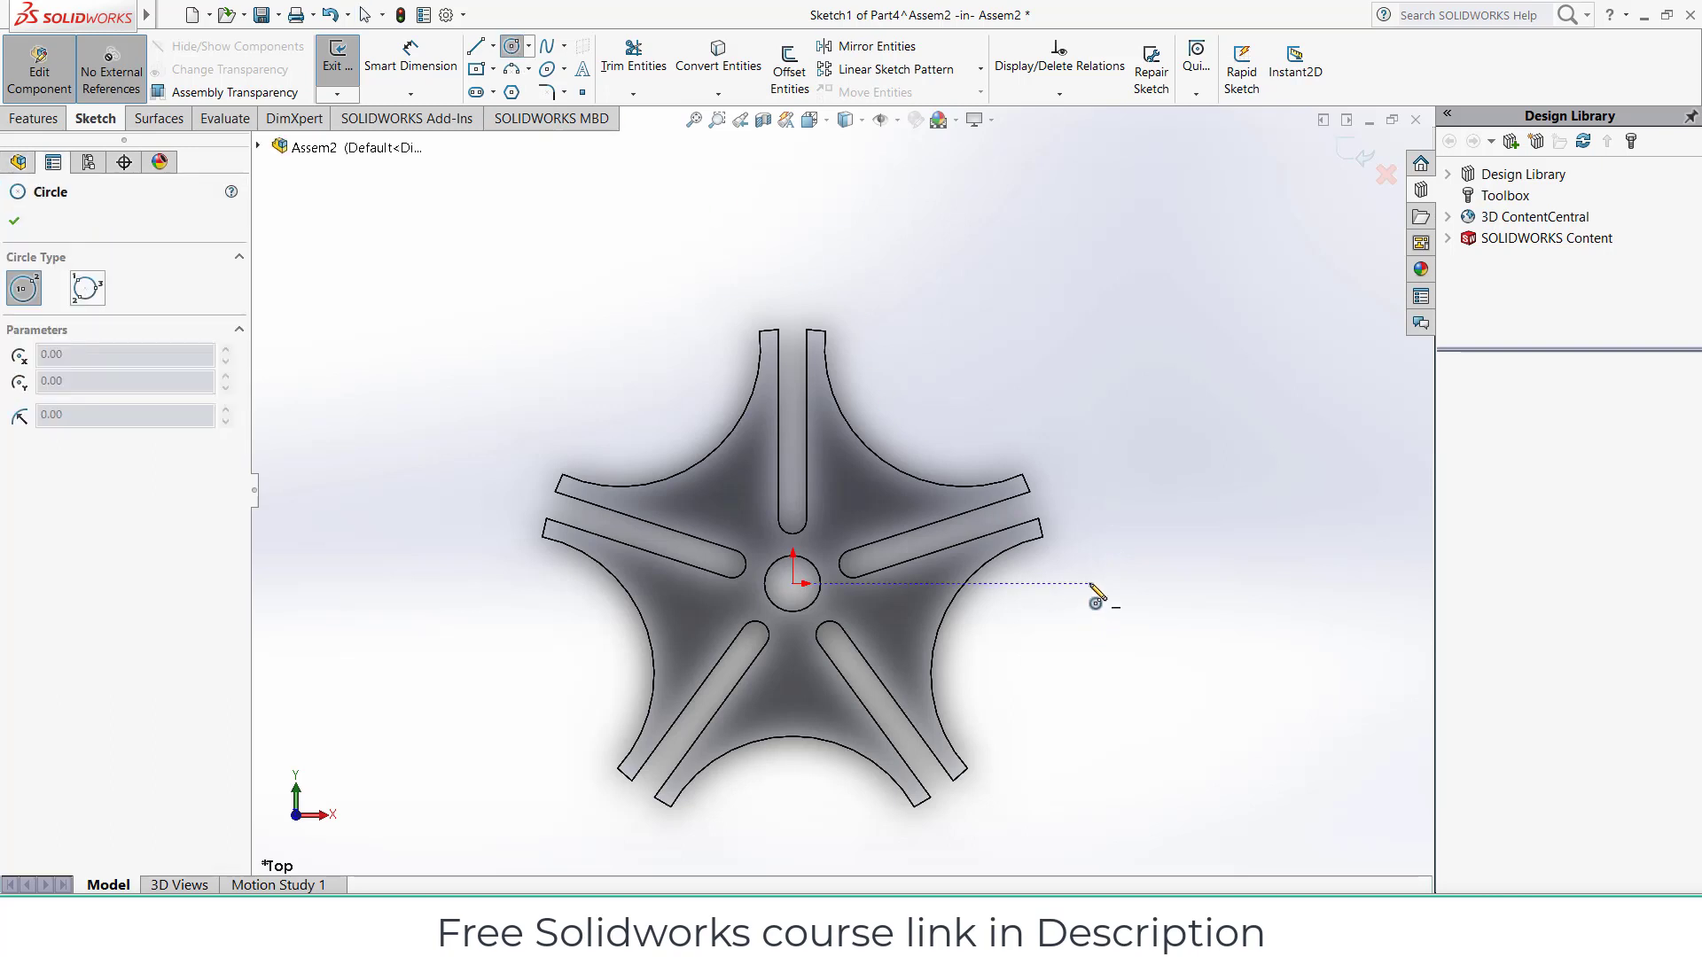
left_click(1095, 583)
left_click(1340, 613)
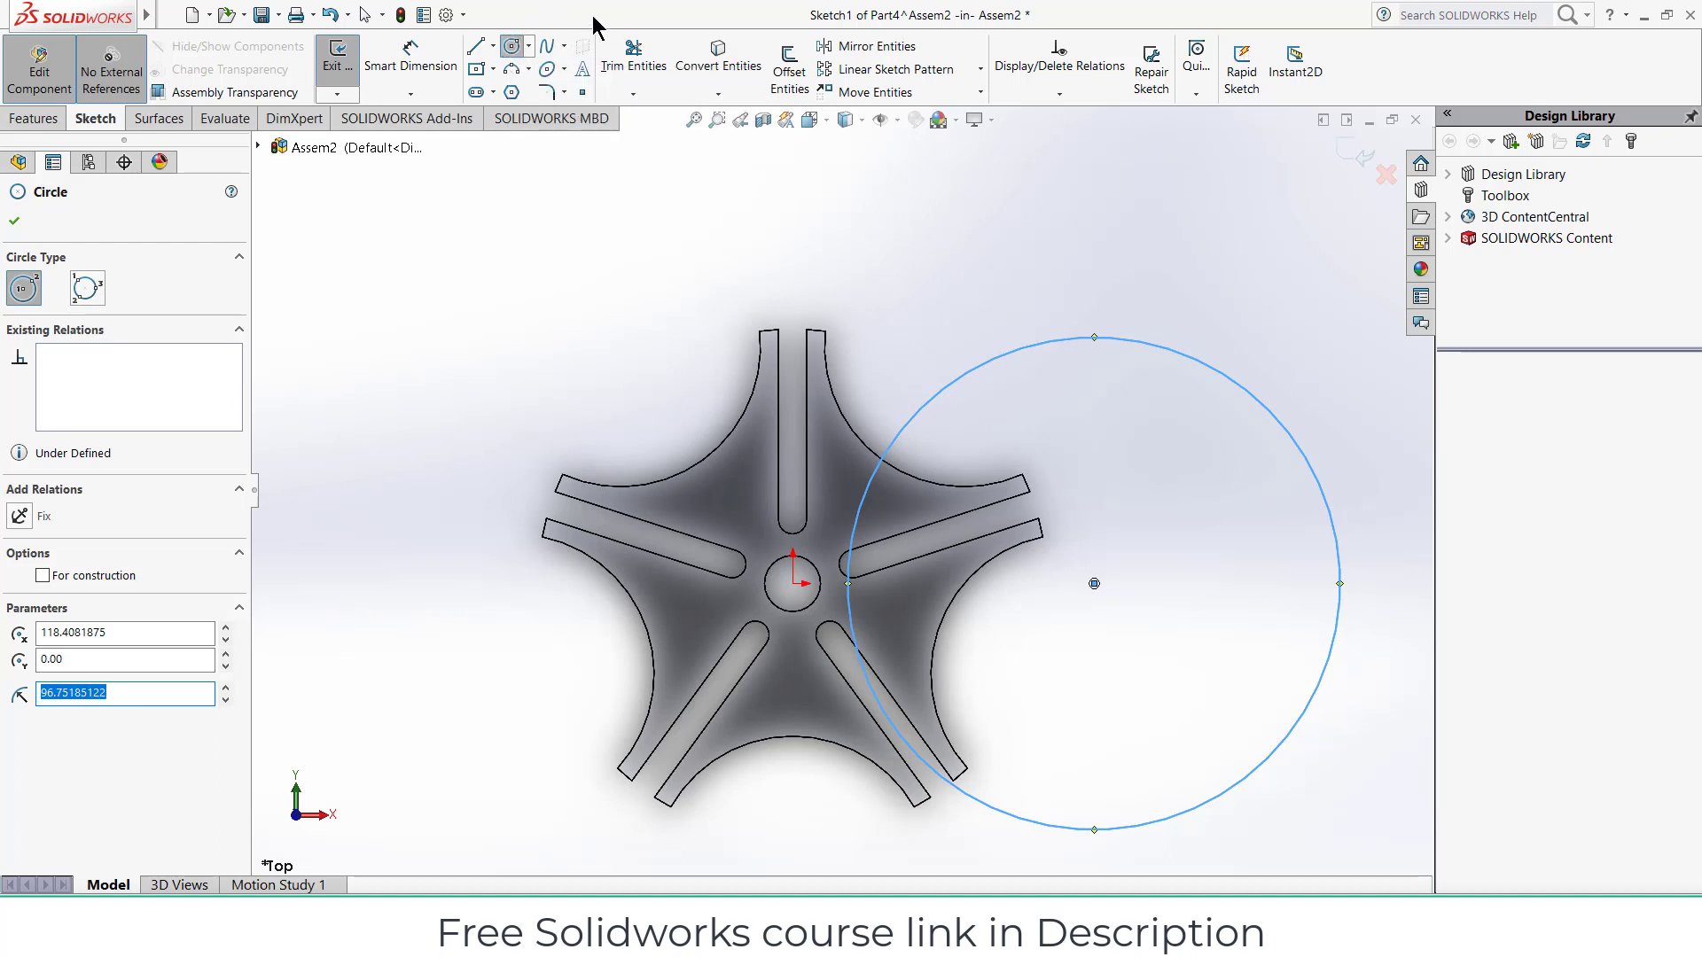
Step: Set the new circle's diameter to 150 mm and extrude it 10 mm blind
left_click(459, 72)
left_click(1075, 339)
left_click(1061, 263)
type("150")
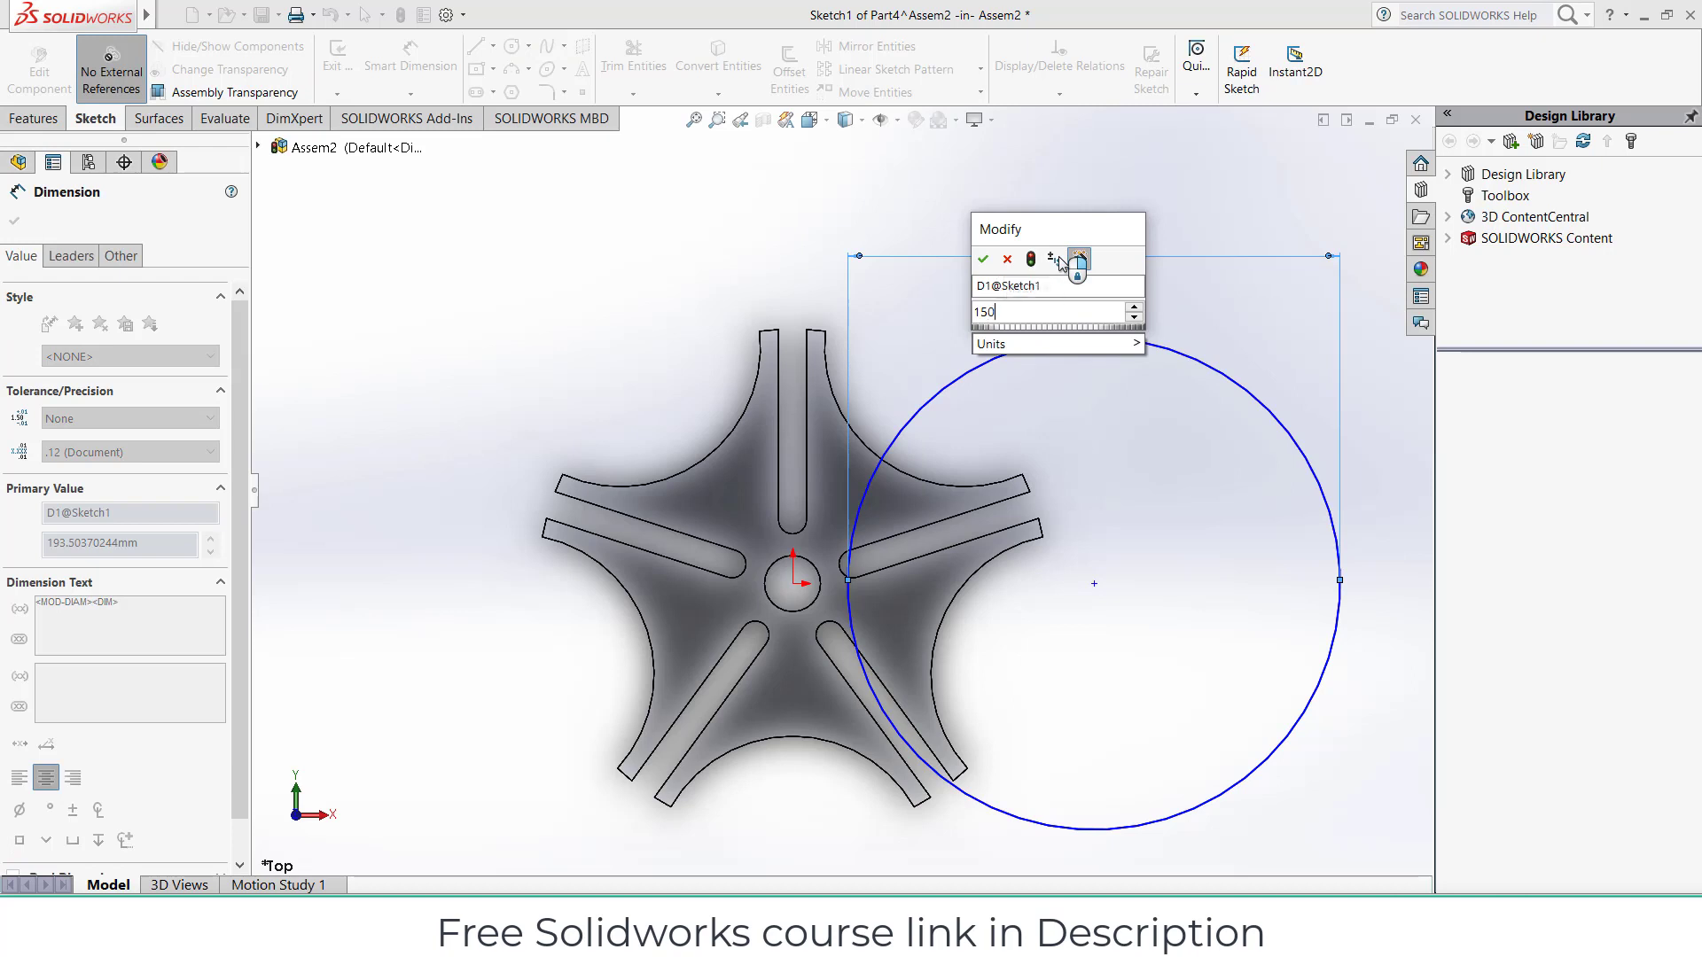
key("Return")
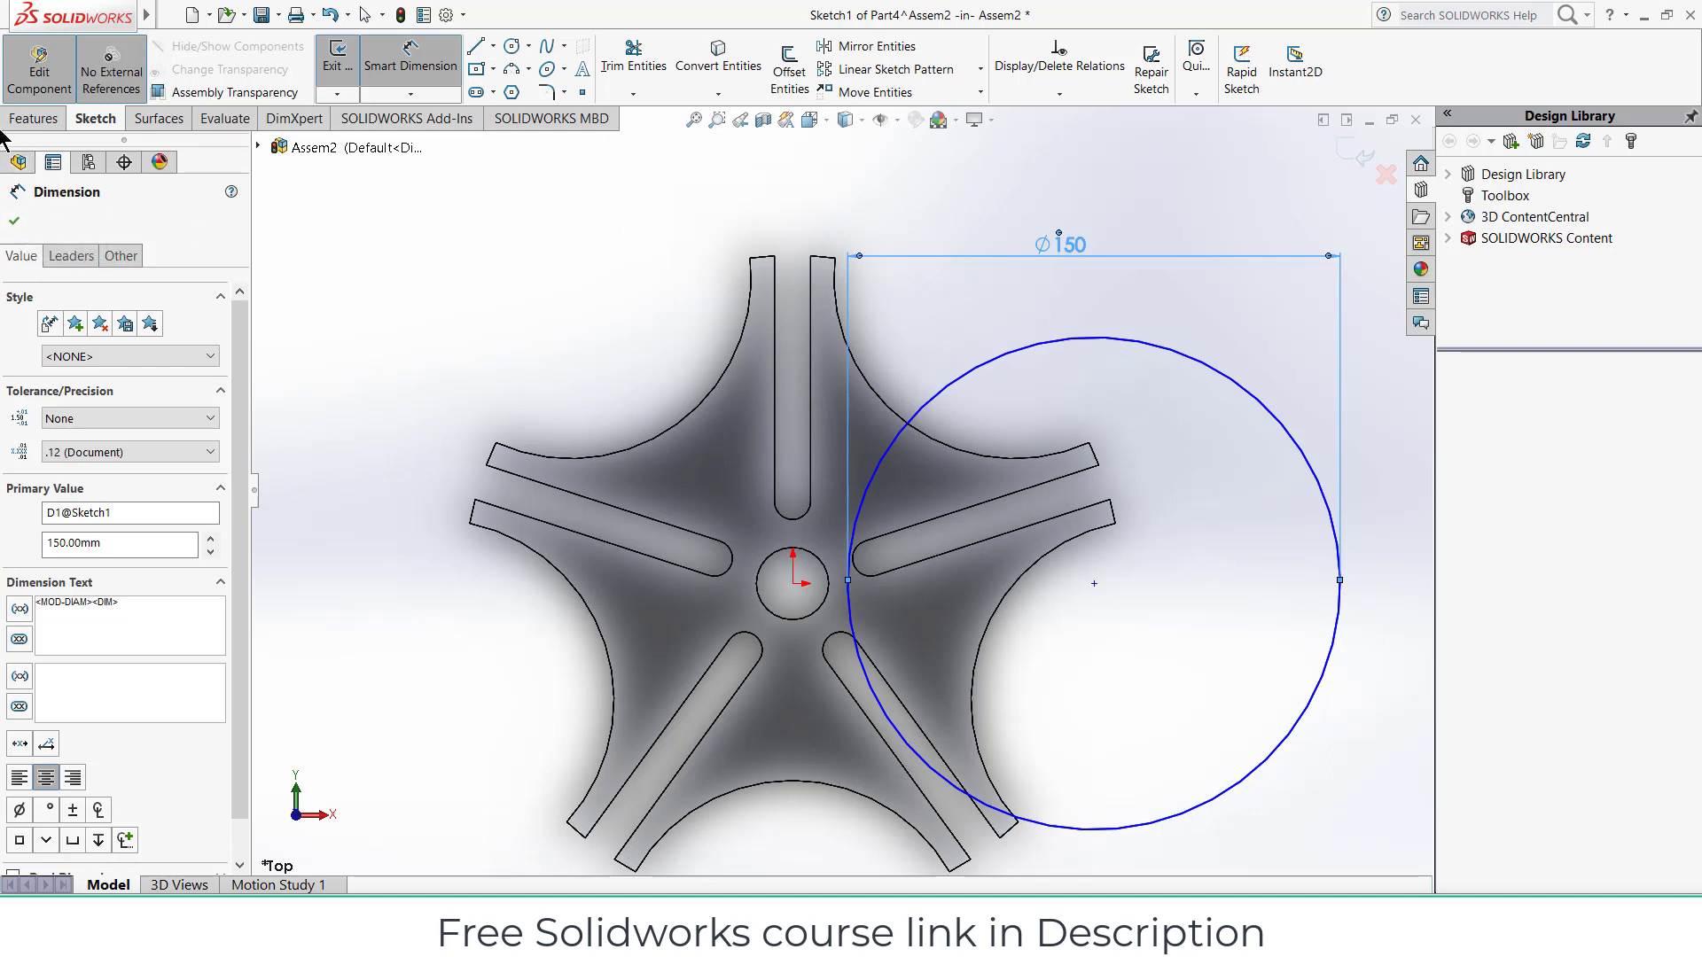
left_click(59, 115)
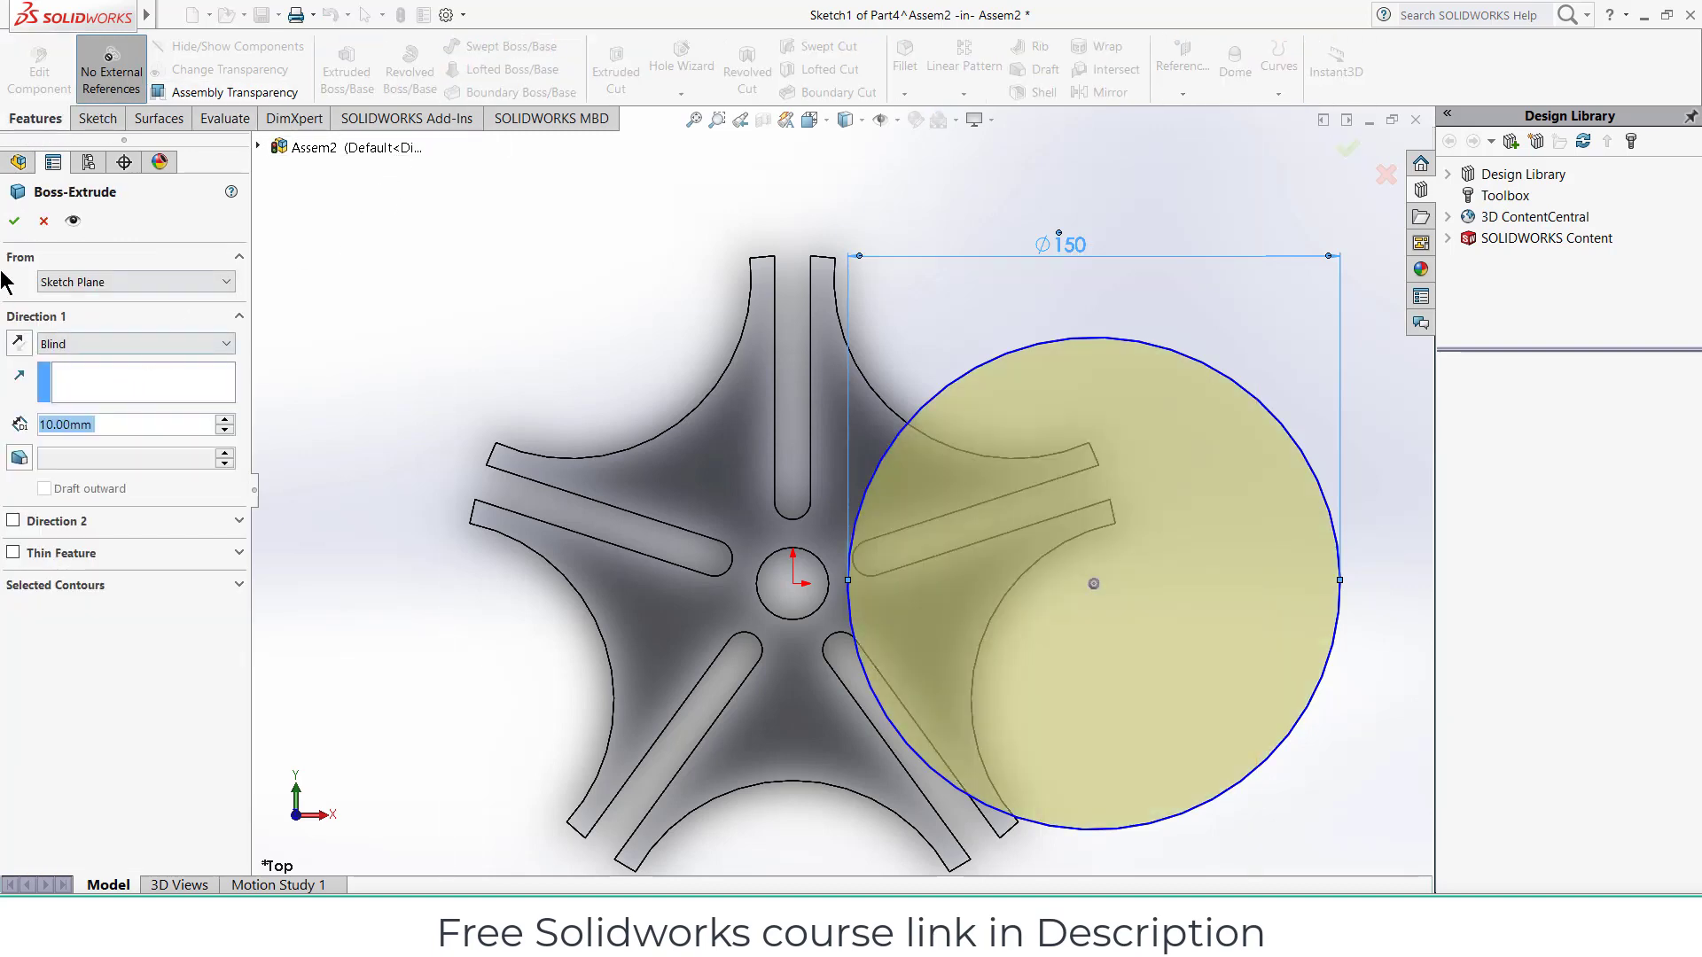
left_click(15, 220)
Step: Start a sketch on the new disc's face and draw a concentric circle about 125 mm in diameter
left_click(1157, 434)
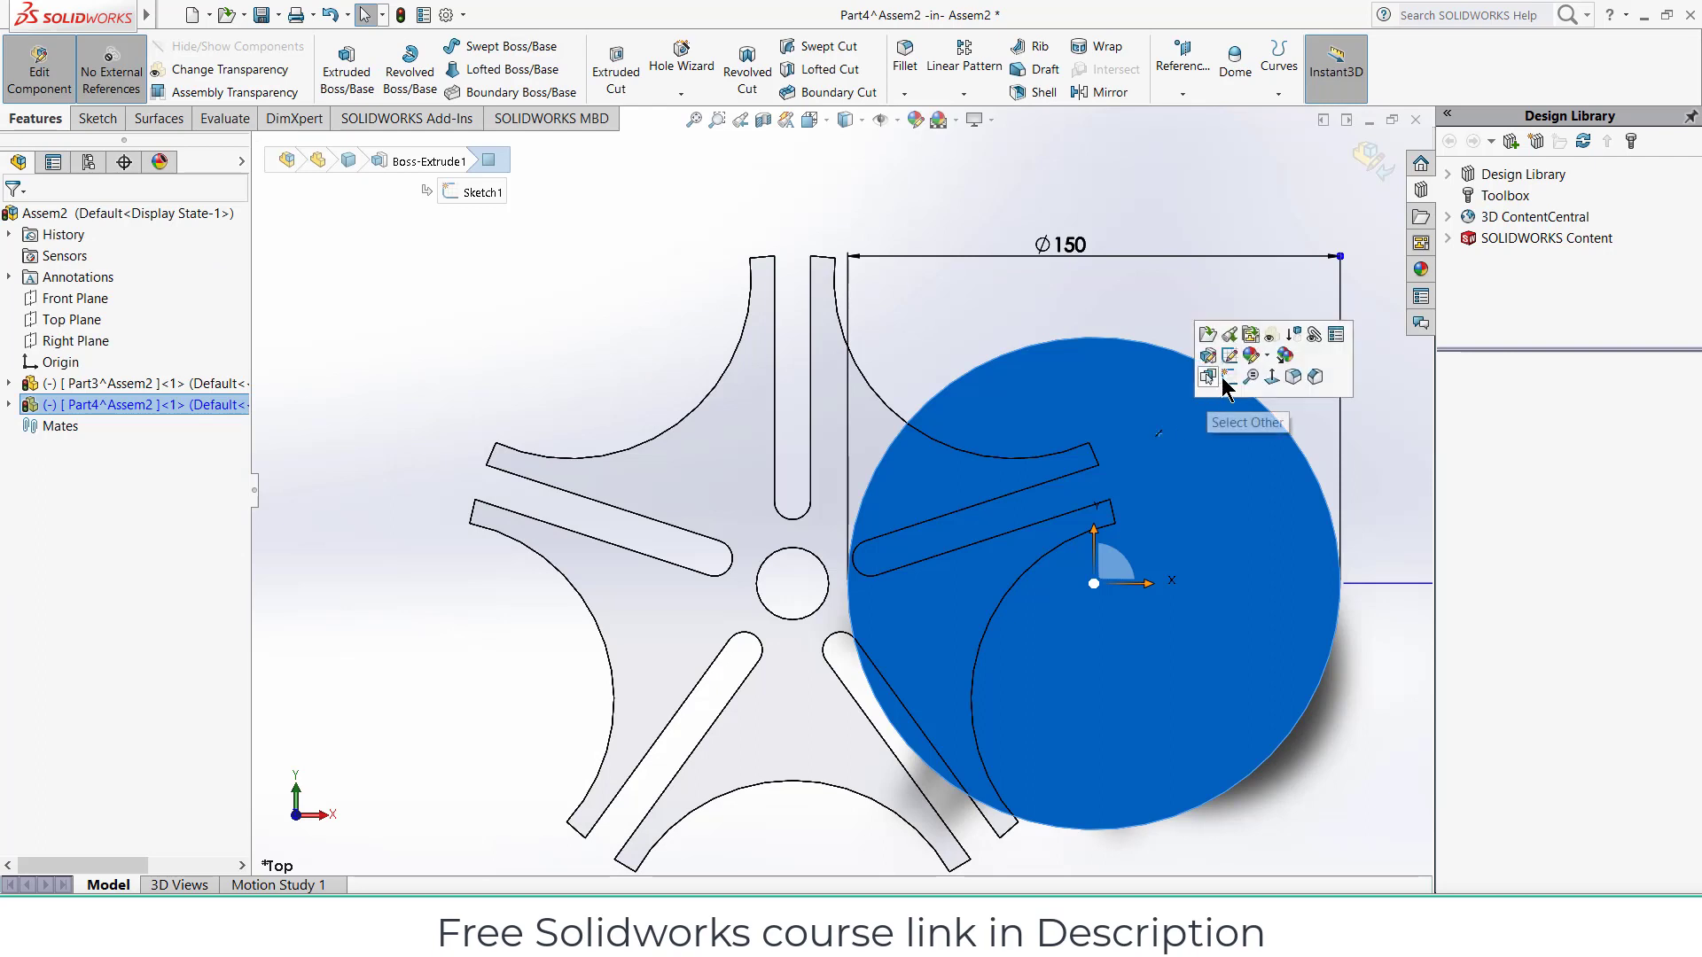
left_click(1177, 392)
left_click(511, 49)
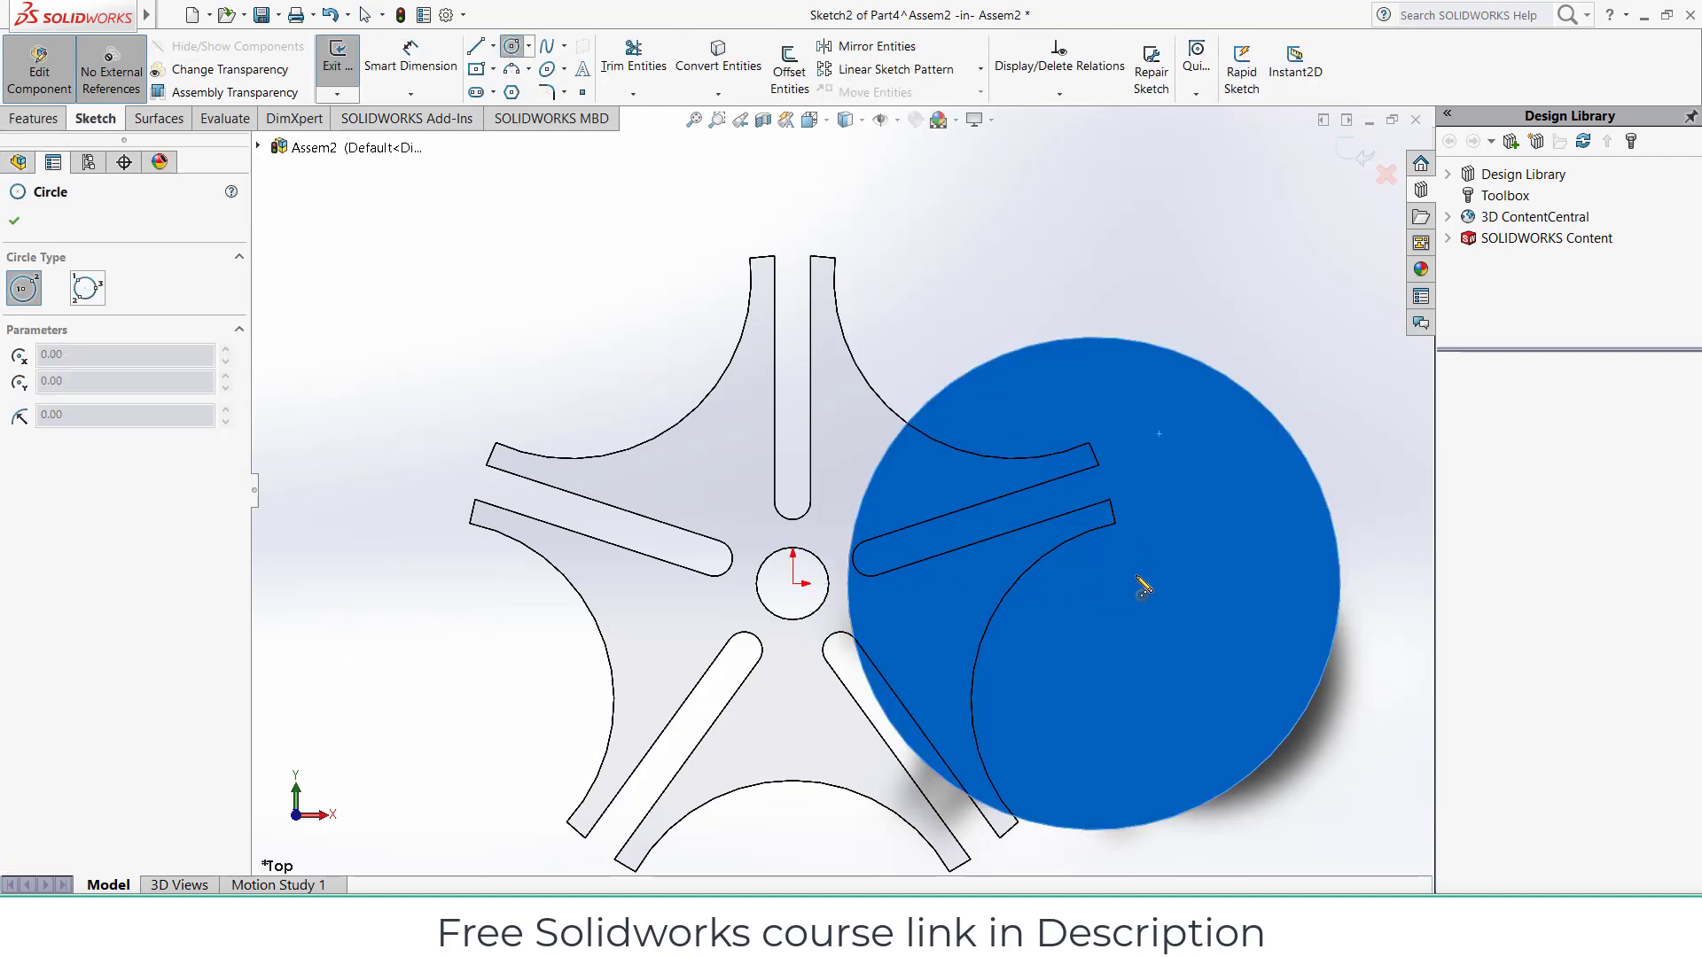
left_click(1095, 585)
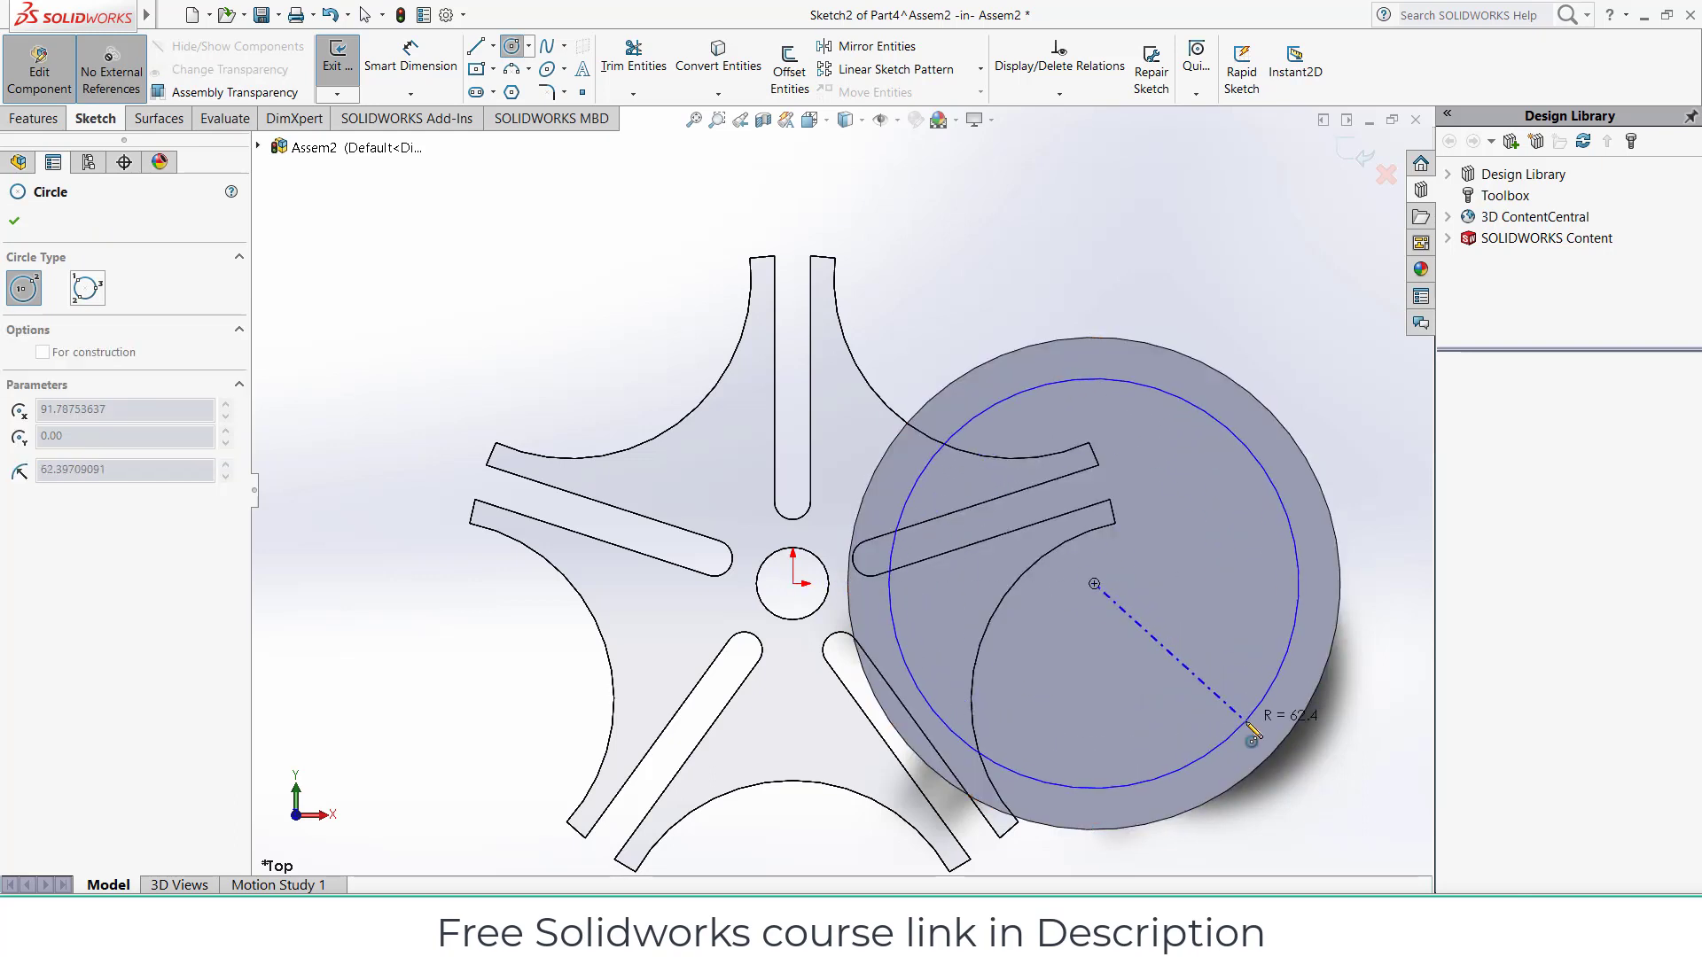
left_click(1260, 708)
Step: Set the concentric circle's diameter to 135.91 mm and convert it to construction geometry
left_click(410, 55)
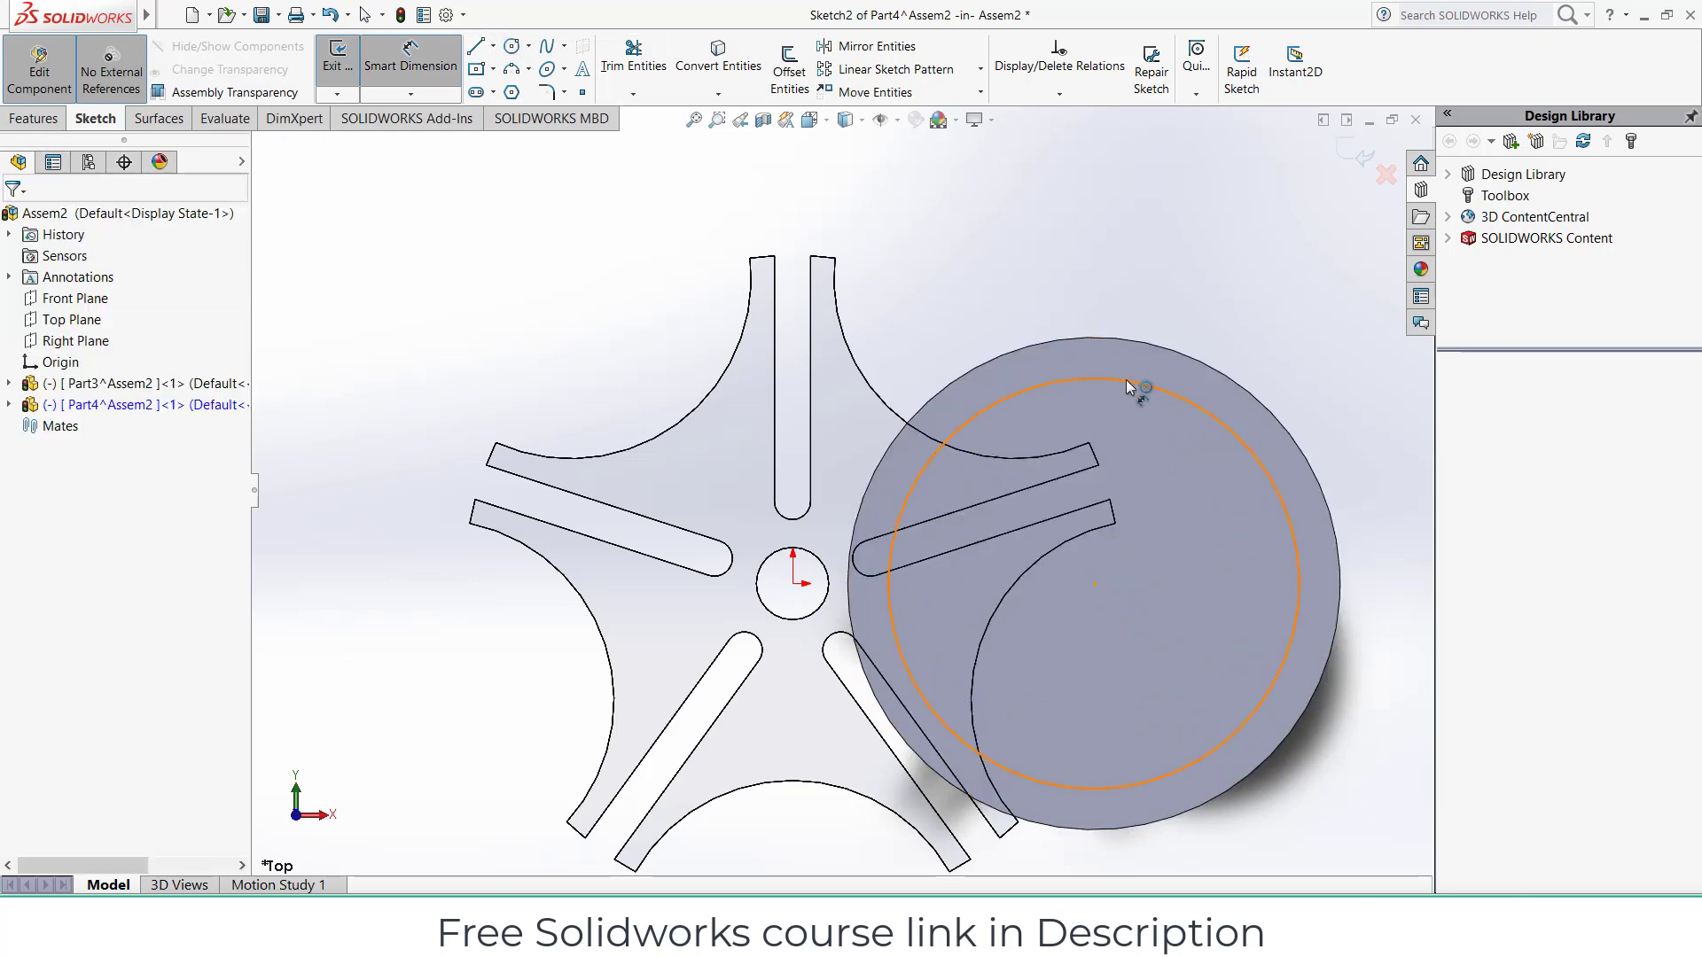
left_click(1140, 383)
left_click(1151, 257)
type("135.91")
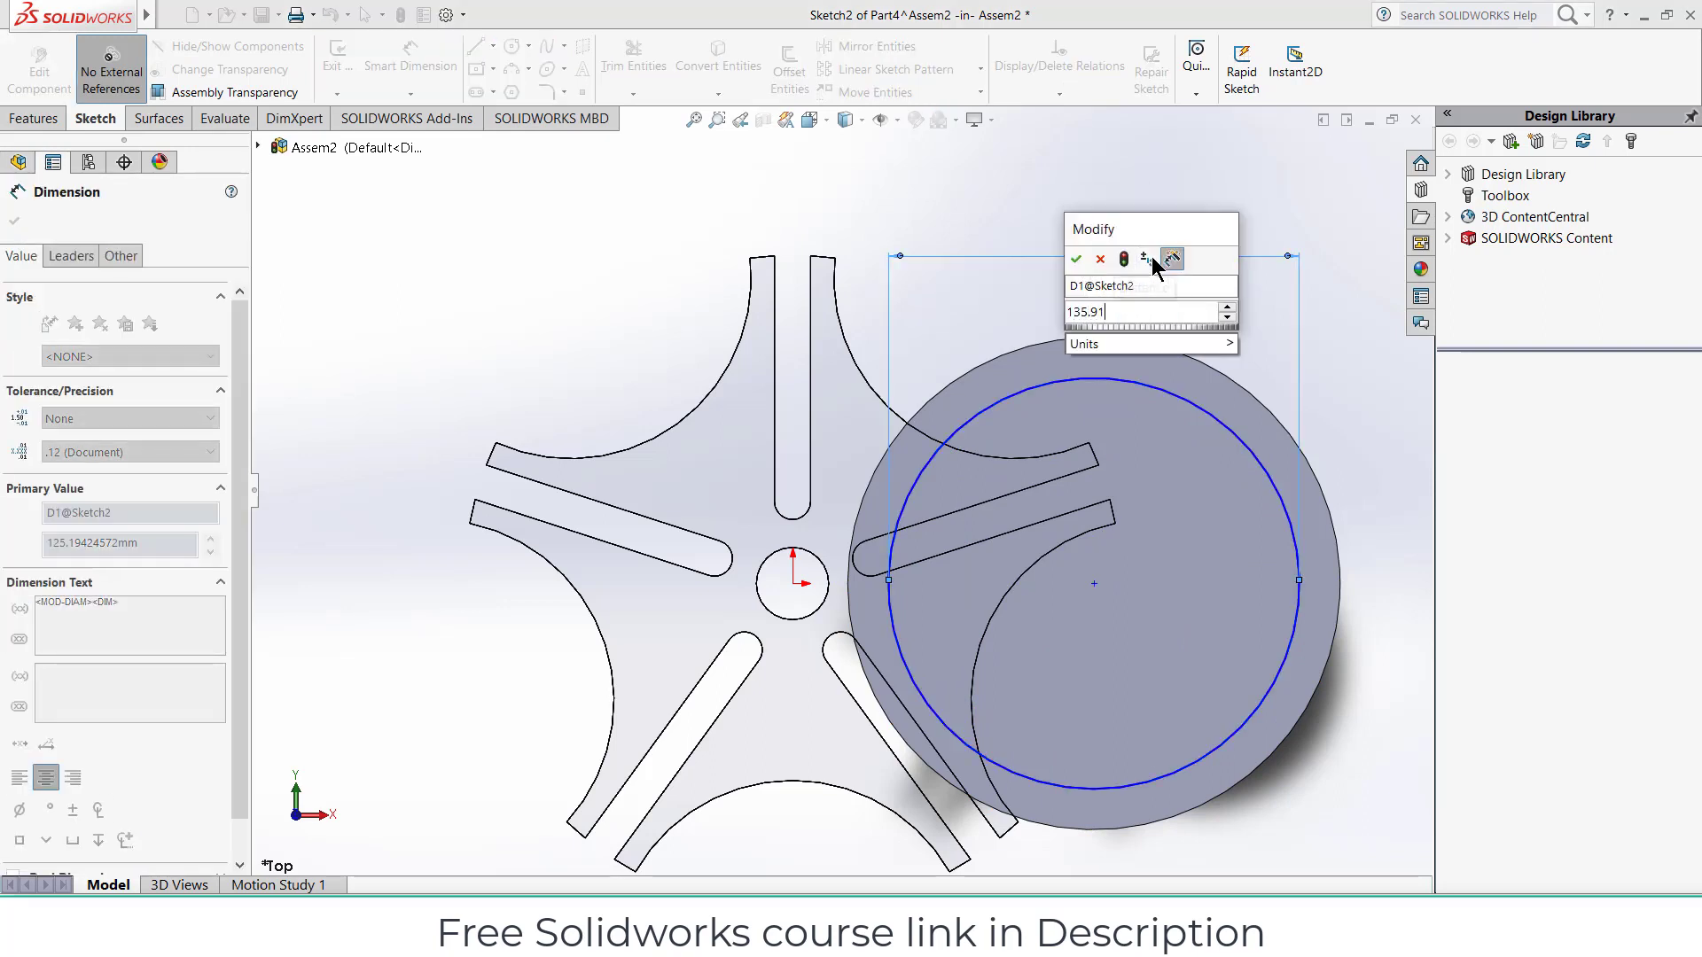
key("Return")
left_click(15, 221)
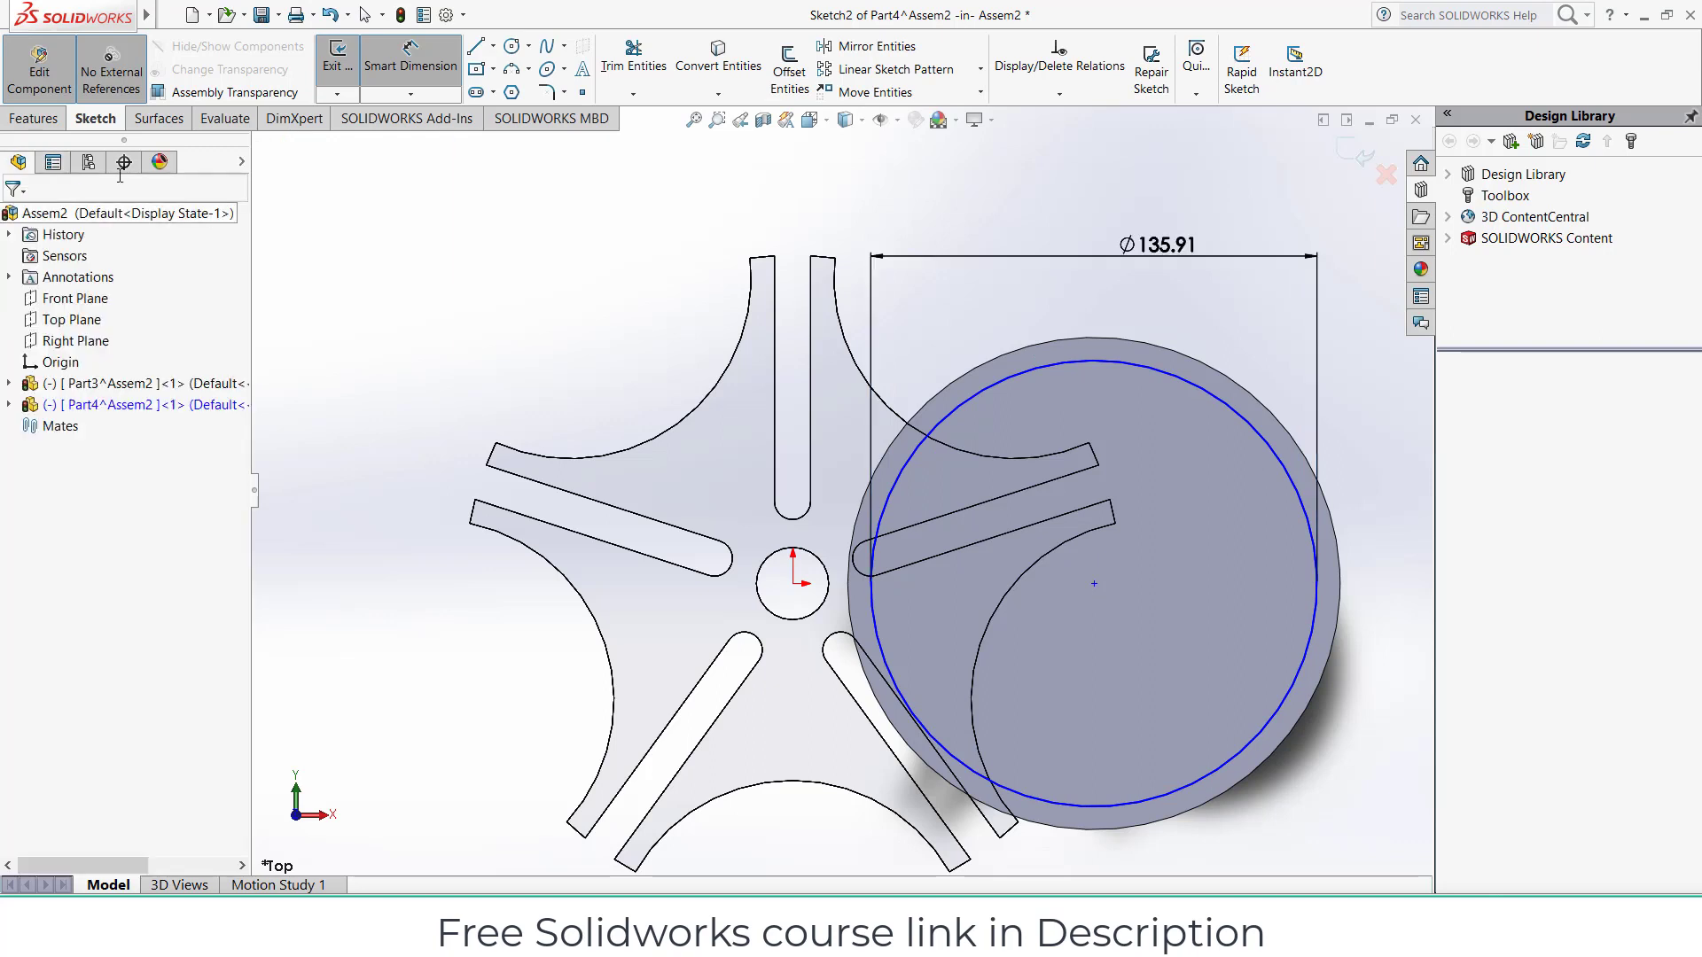
left_click(1087, 360)
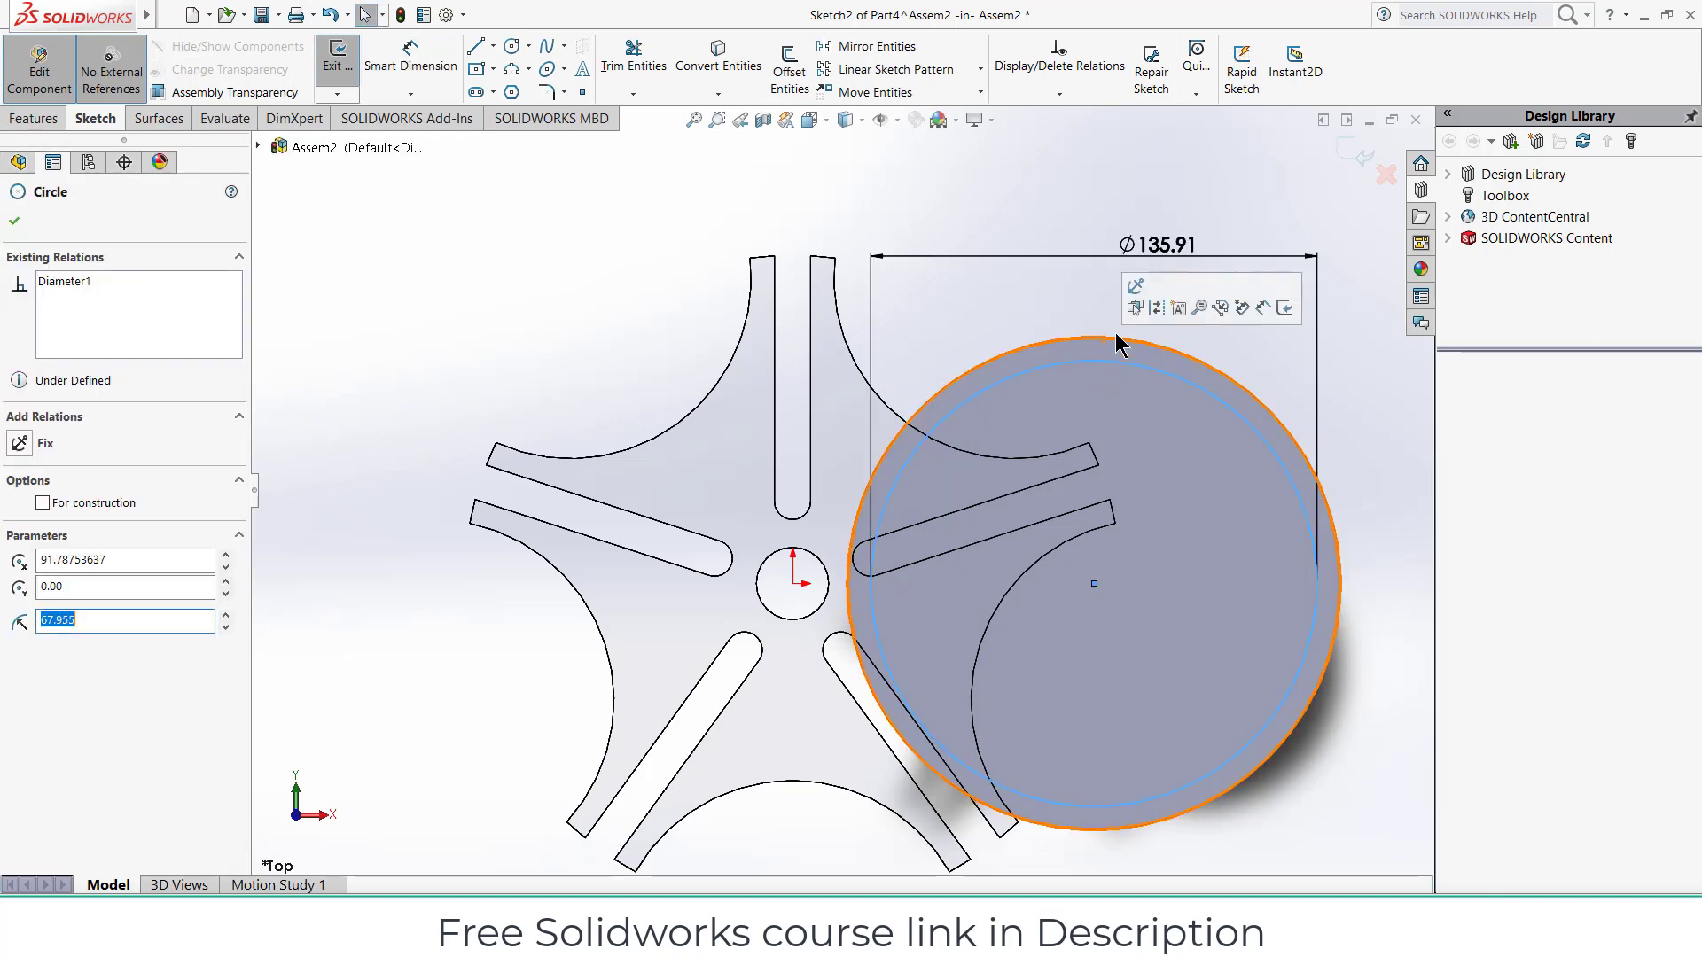
left_click(1152, 304)
Step: Draw a pin circle centred on the top of the 135.91 mm construction circle and set its diameter to 10 mm
left_click(512, 46)
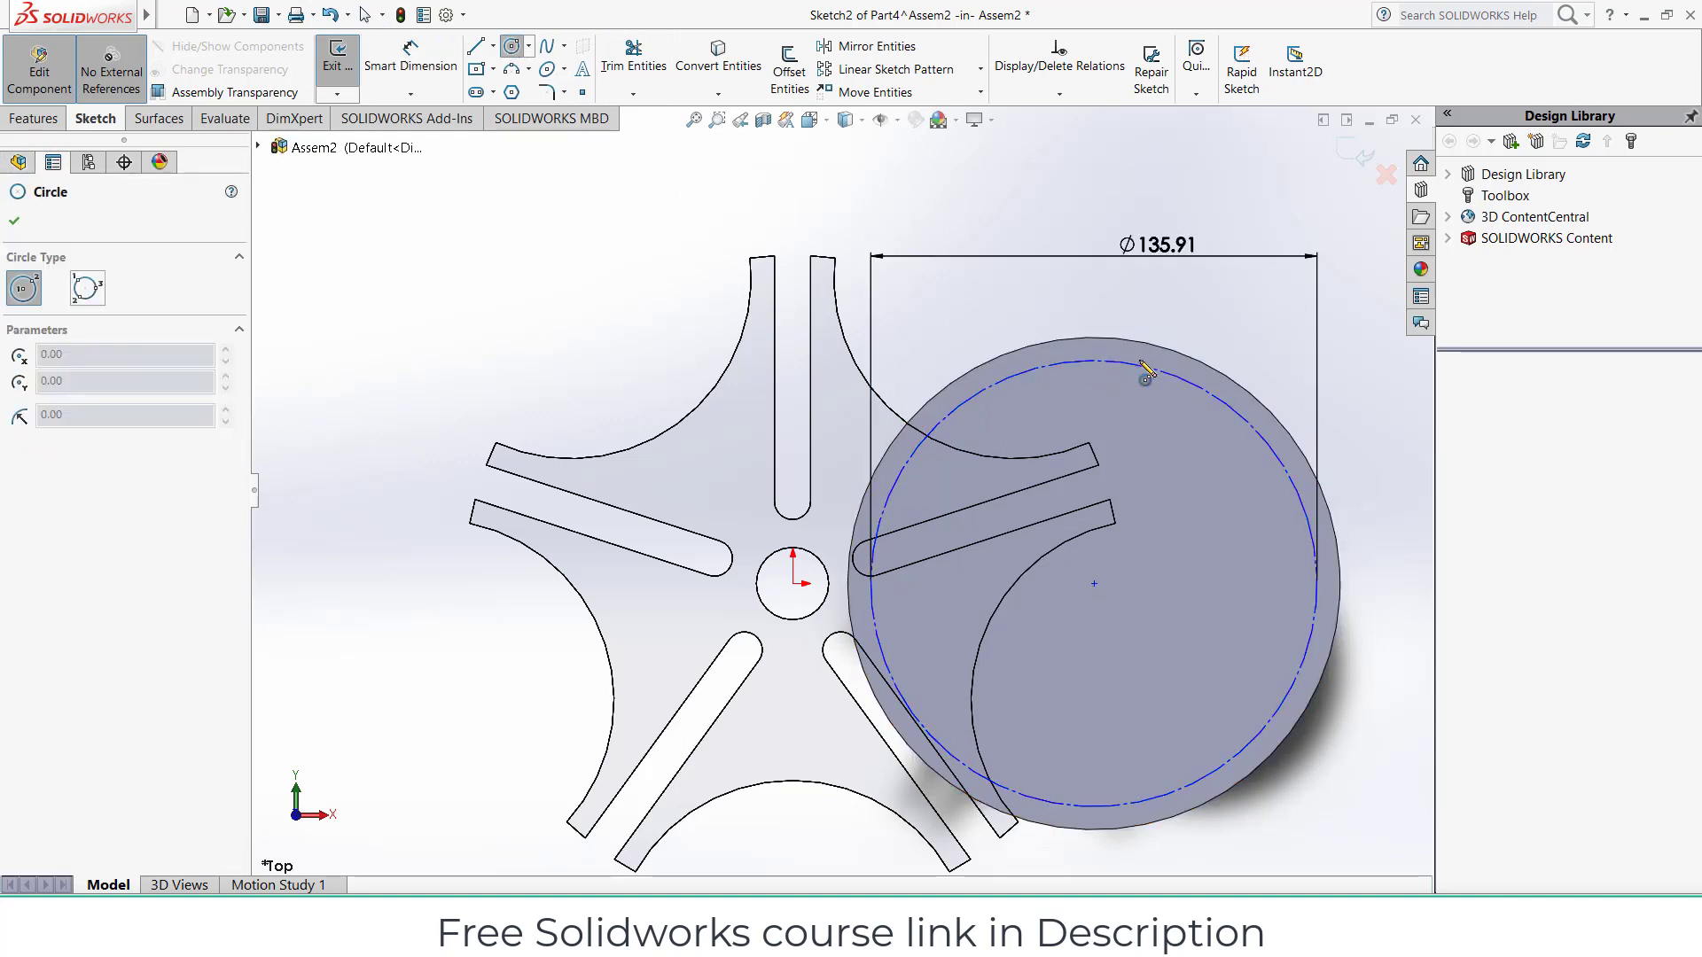
left_click(1094, 360)
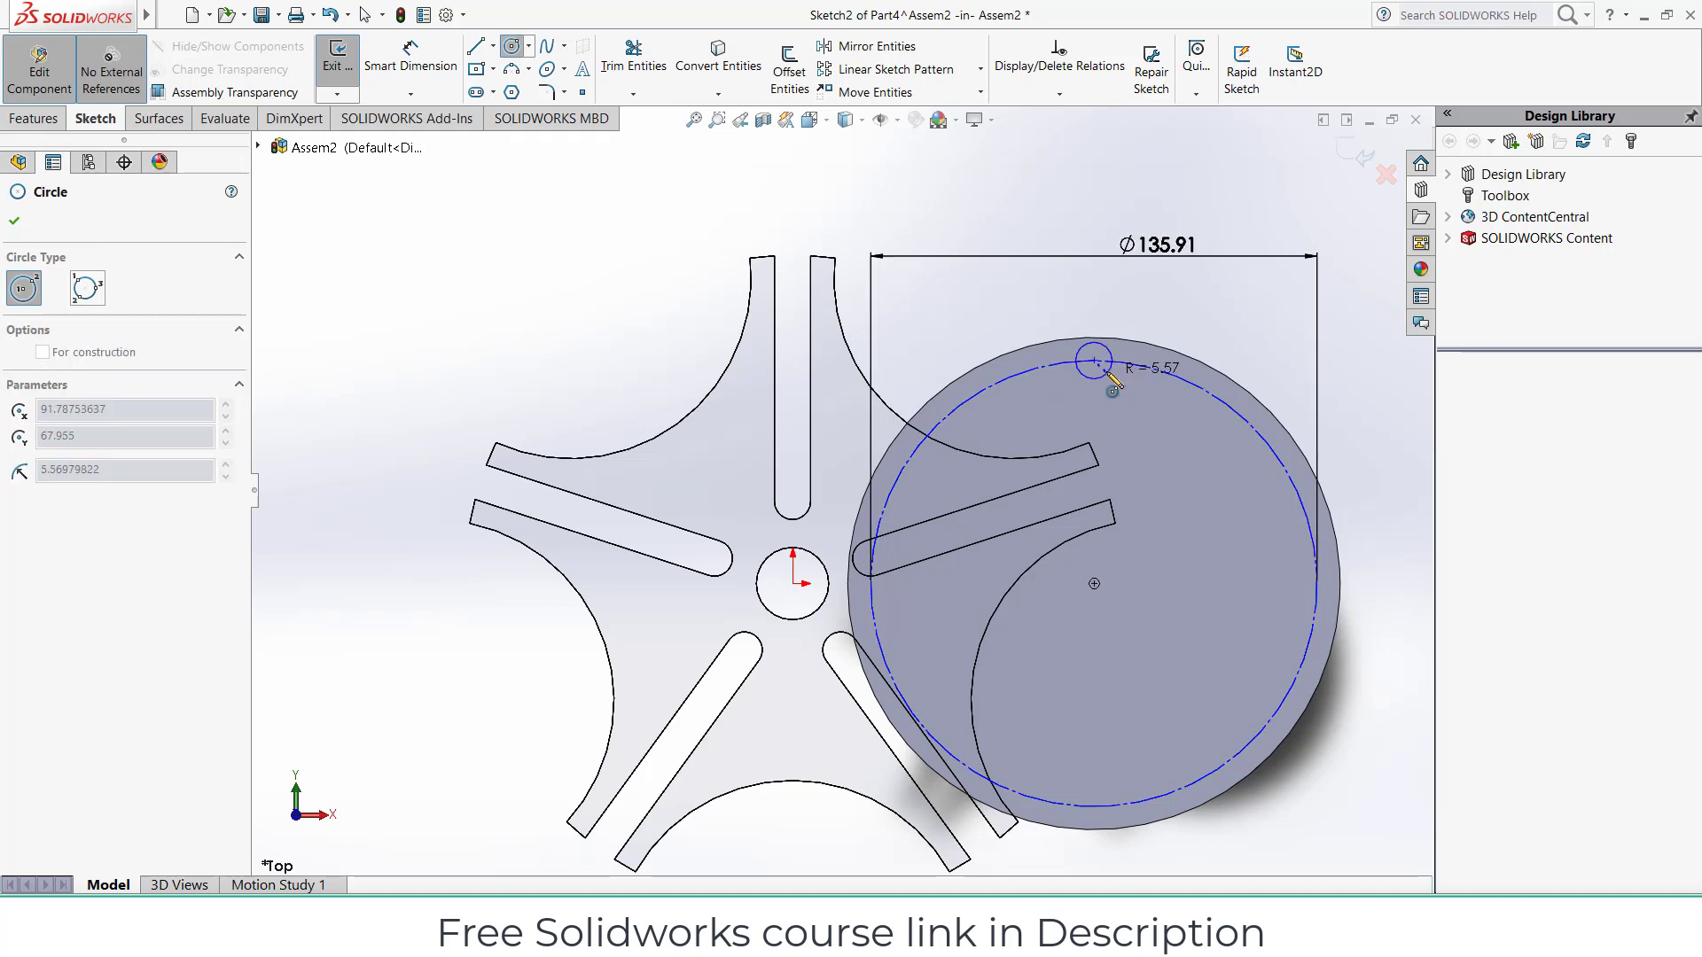
left_click(1110, 360)
left_click(435, 69)
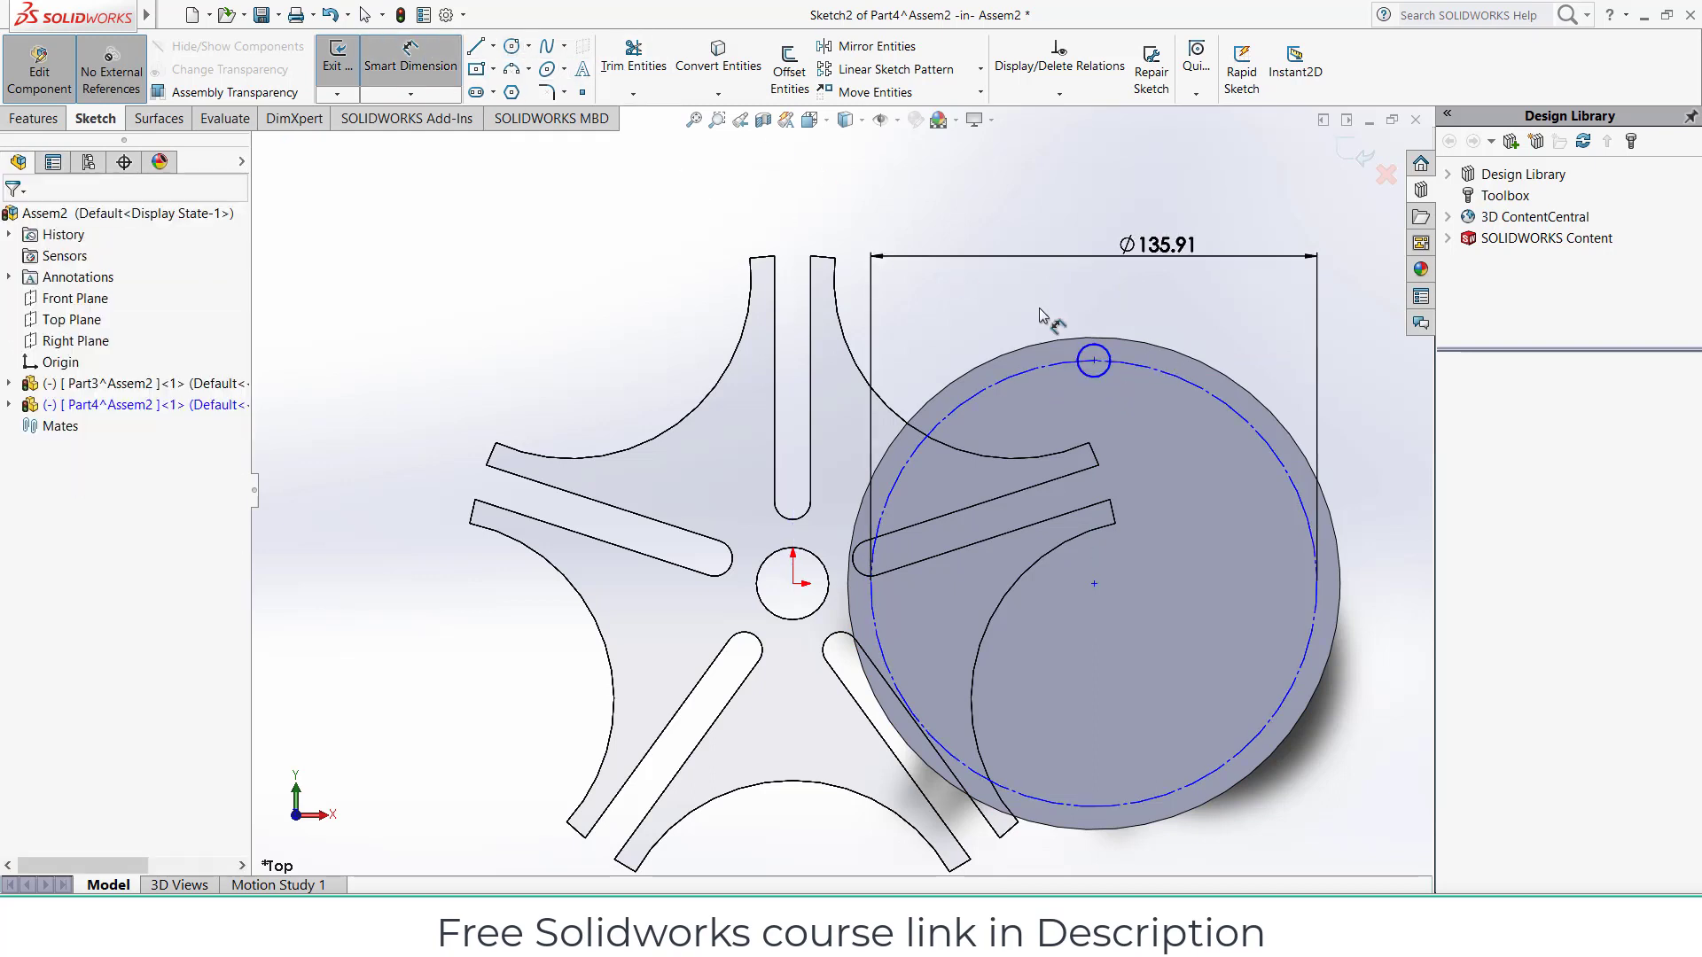
left_click(1116, 359)
left_click(1162, 271)
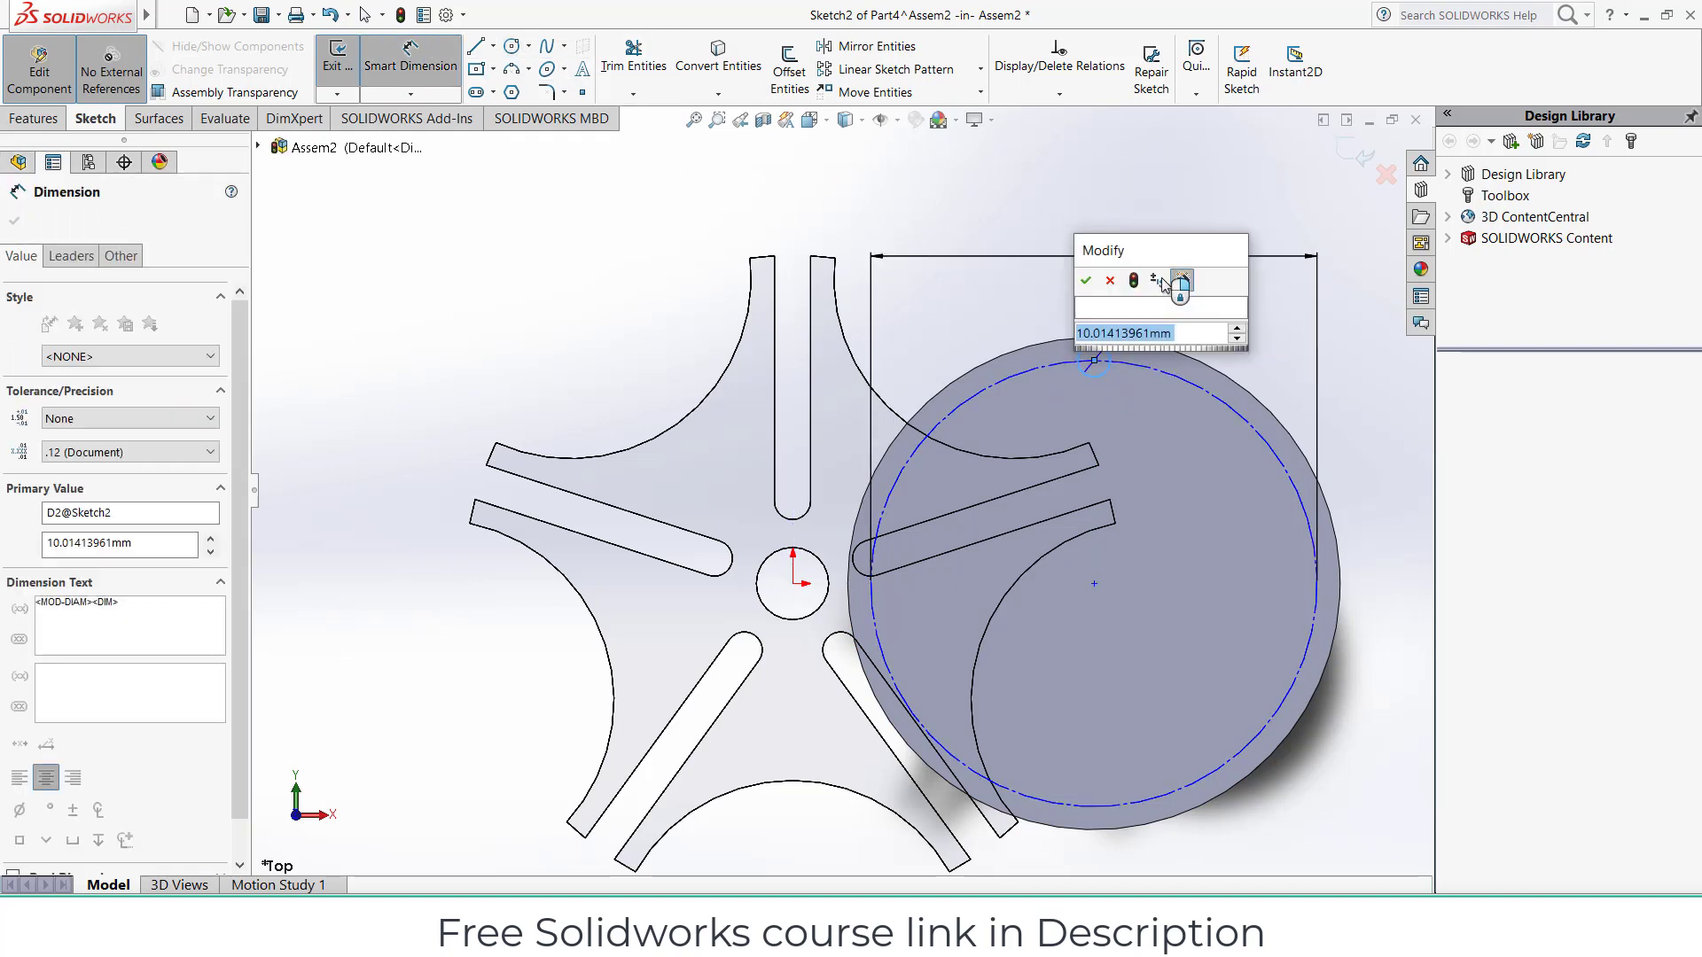
type("10")
key("Return")
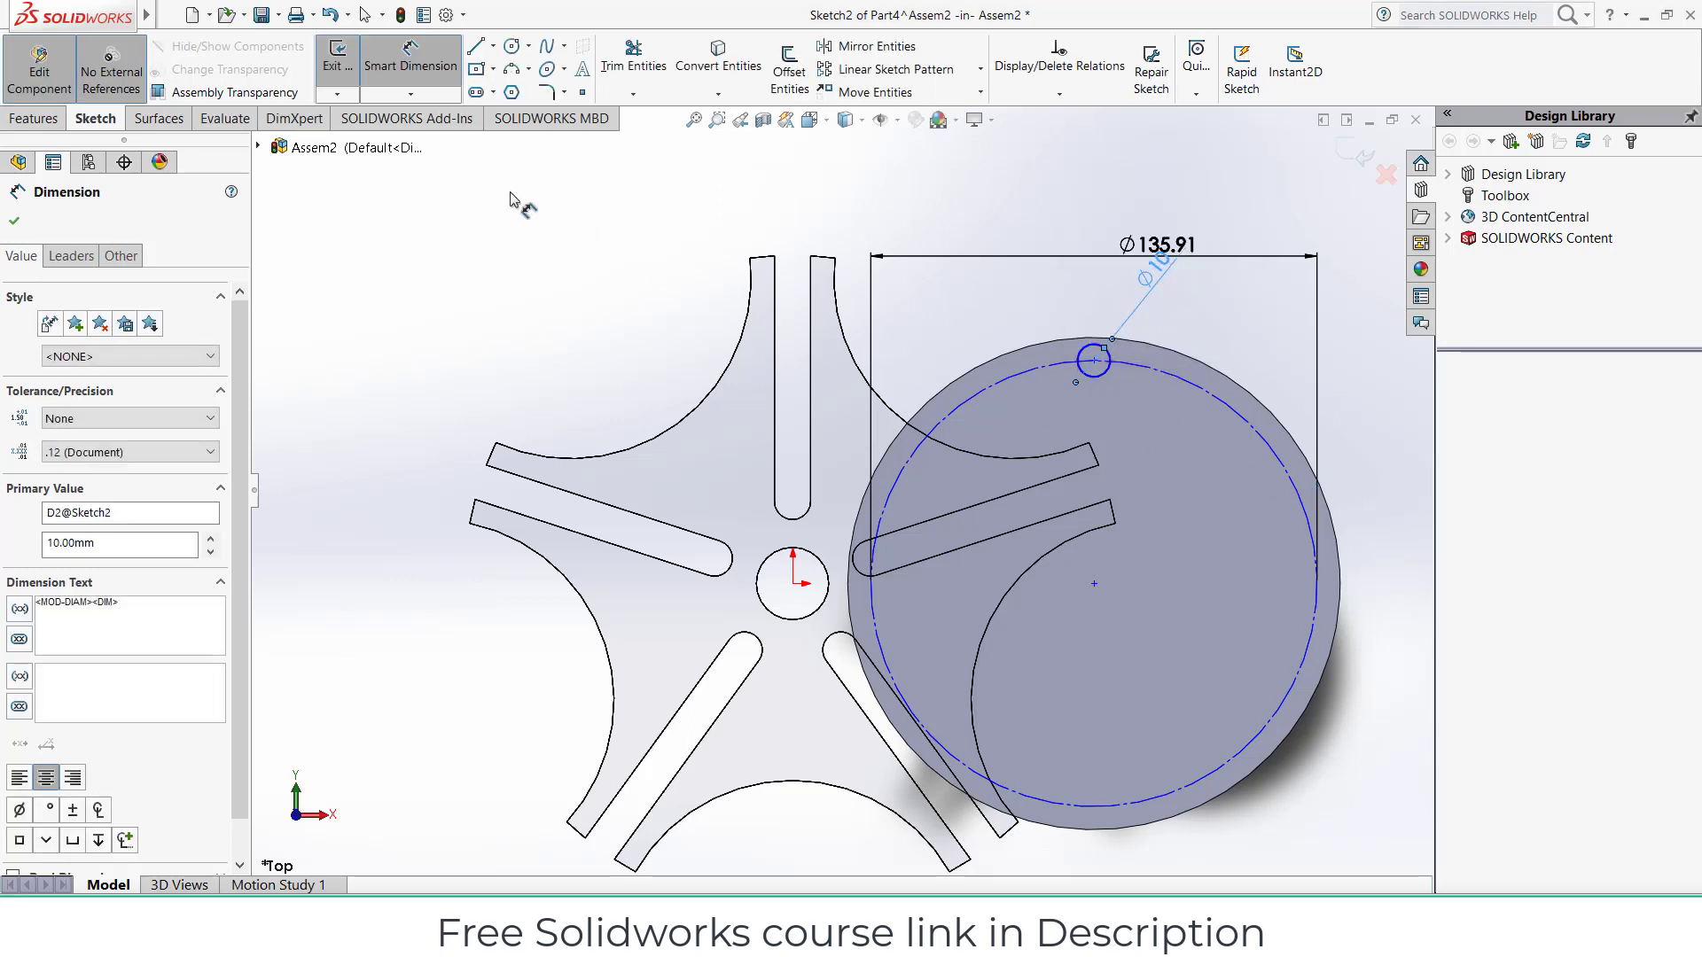
Step: Draw a circle about 58 mm in radius, concentric with the disc, and set its diameter to 110 mm
left_click(511, 46)
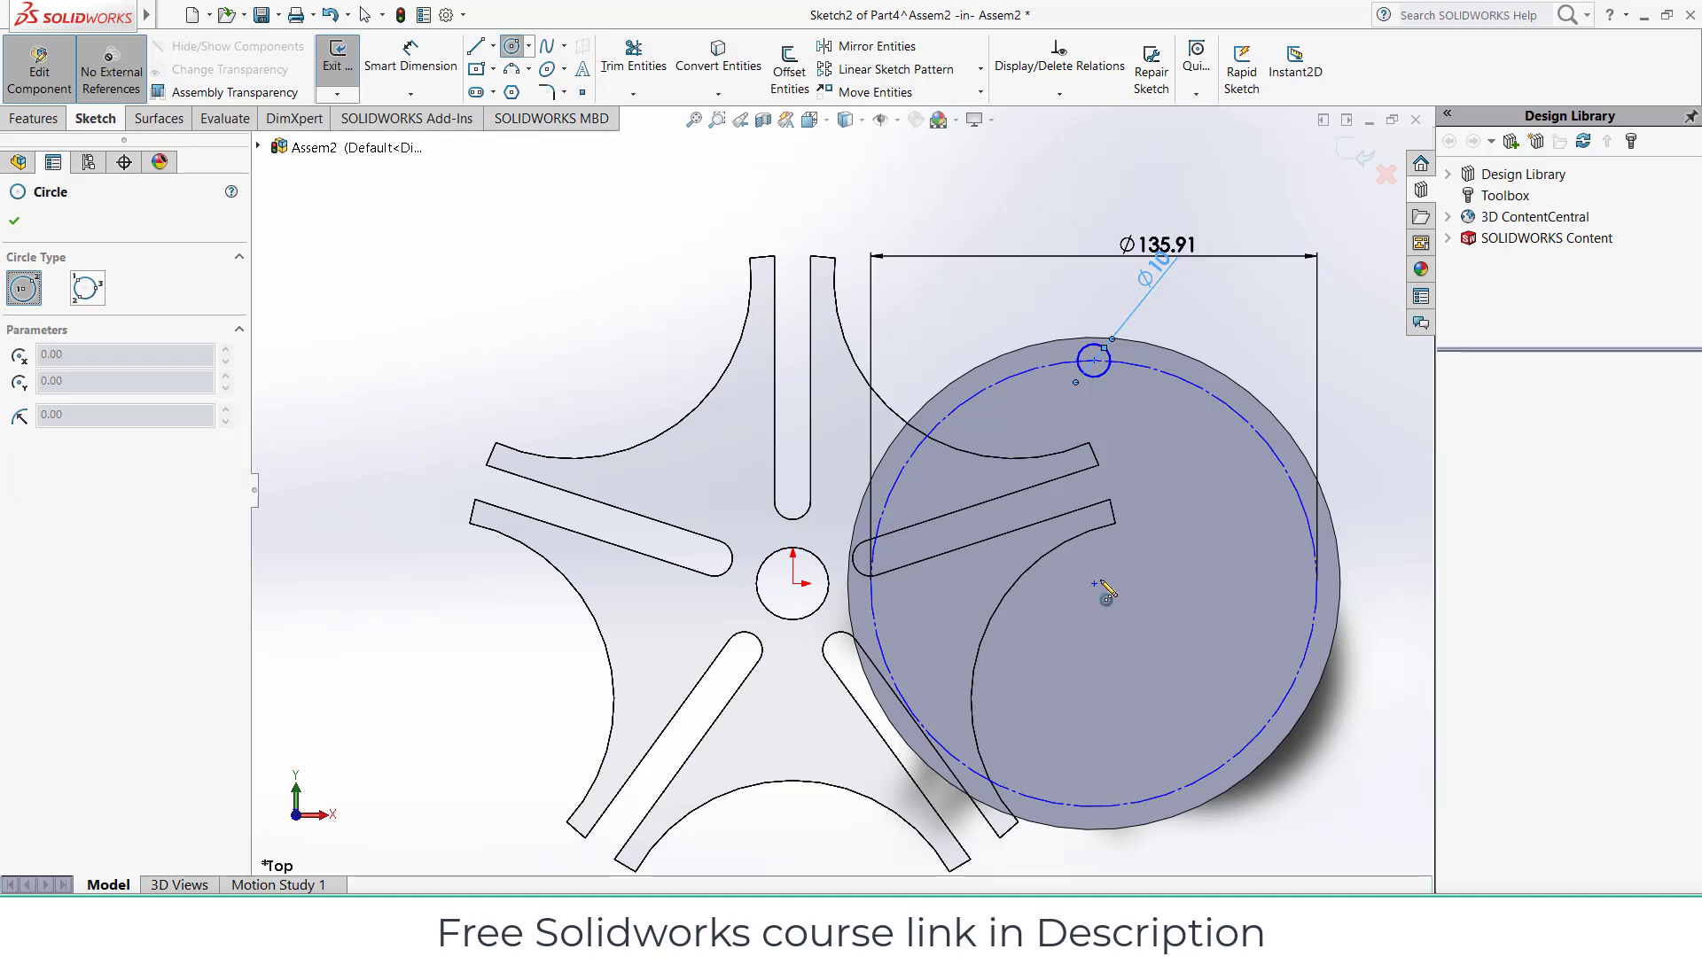
left_click(1095, 583)
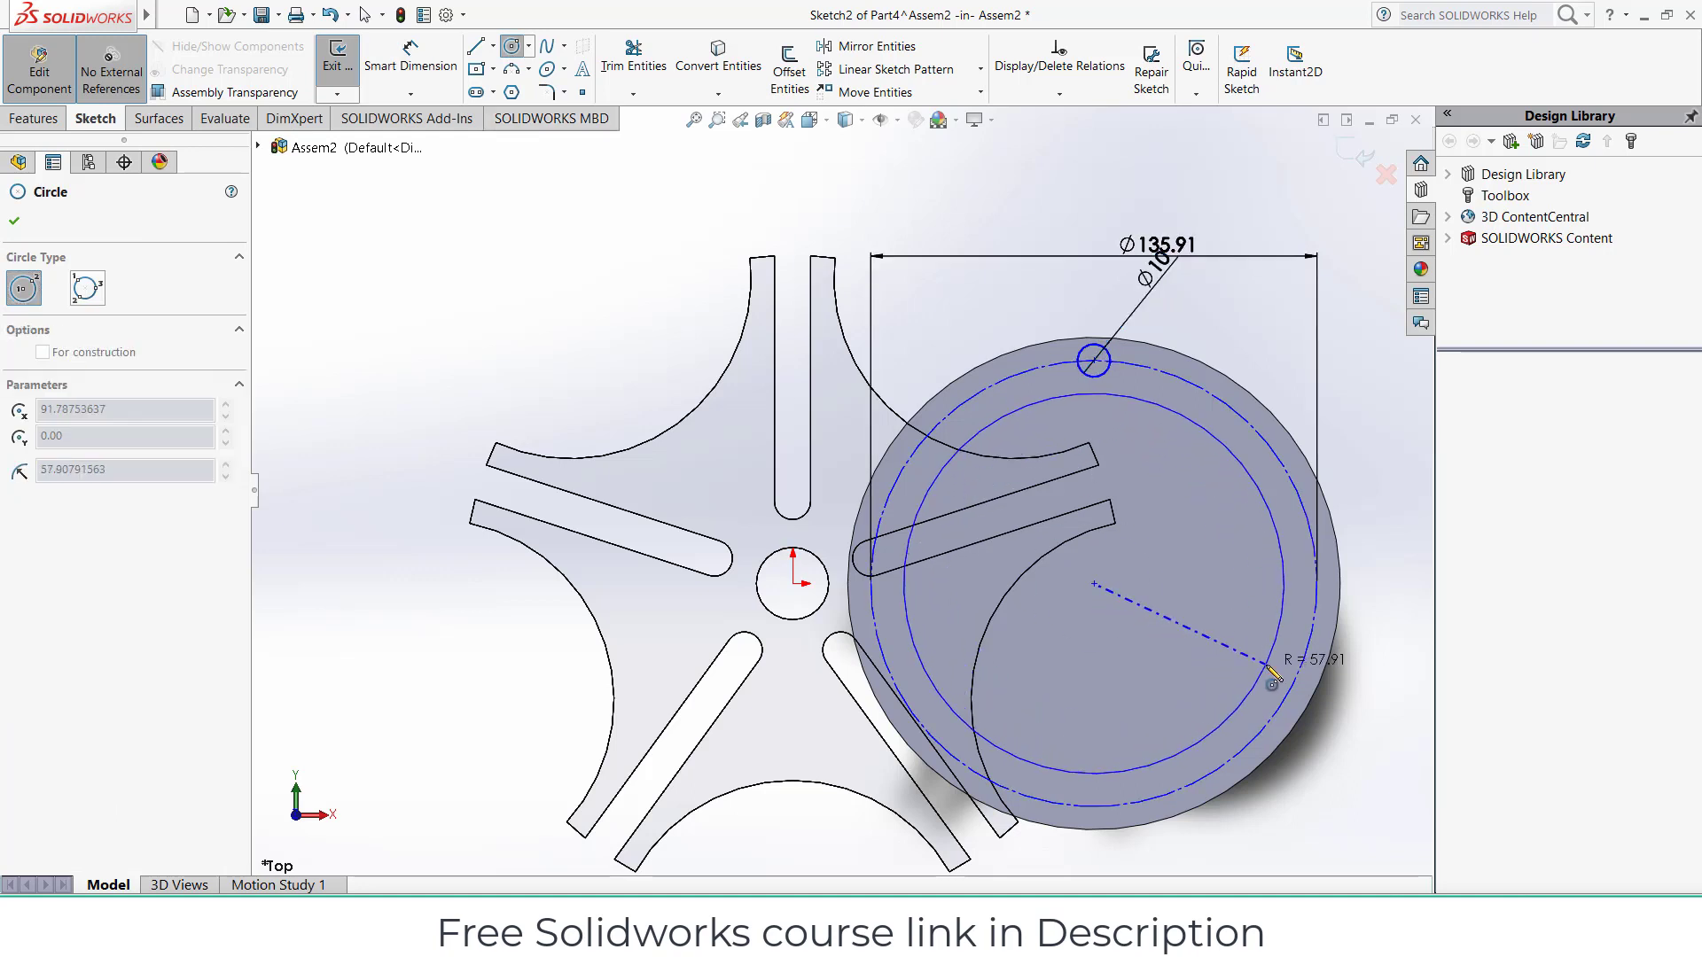
left_click(1268, 667)
left_click(410, 58)
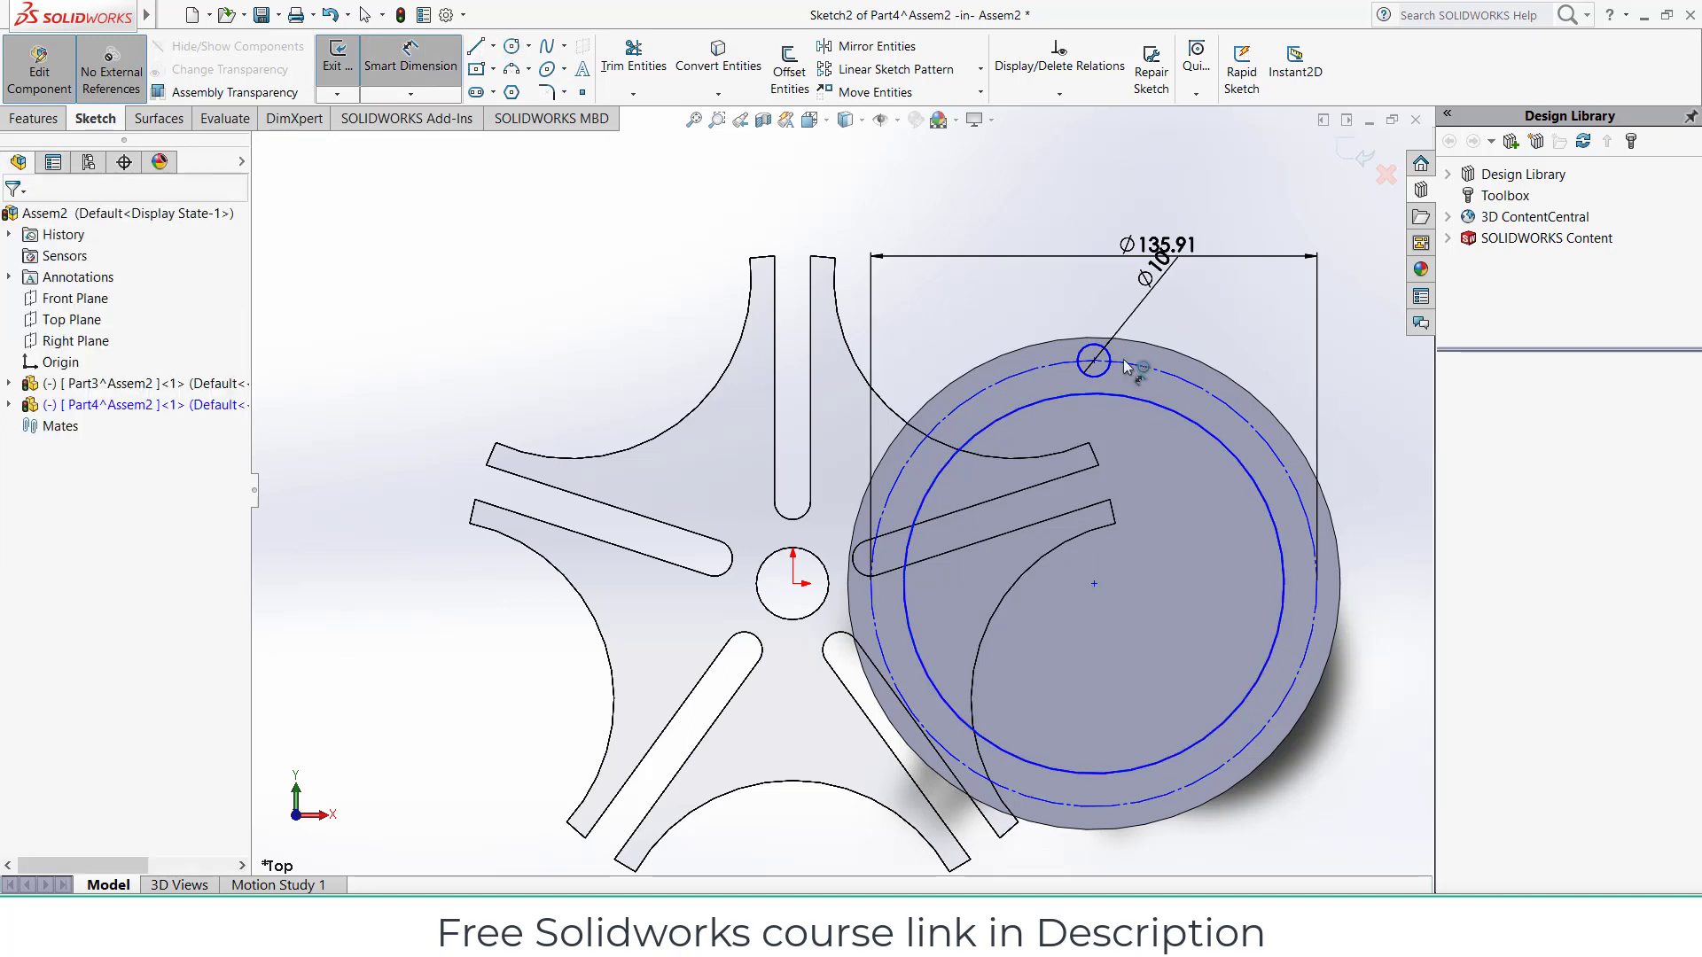
left_click(1189, 424)
left_click(1235, 346)
type("110")
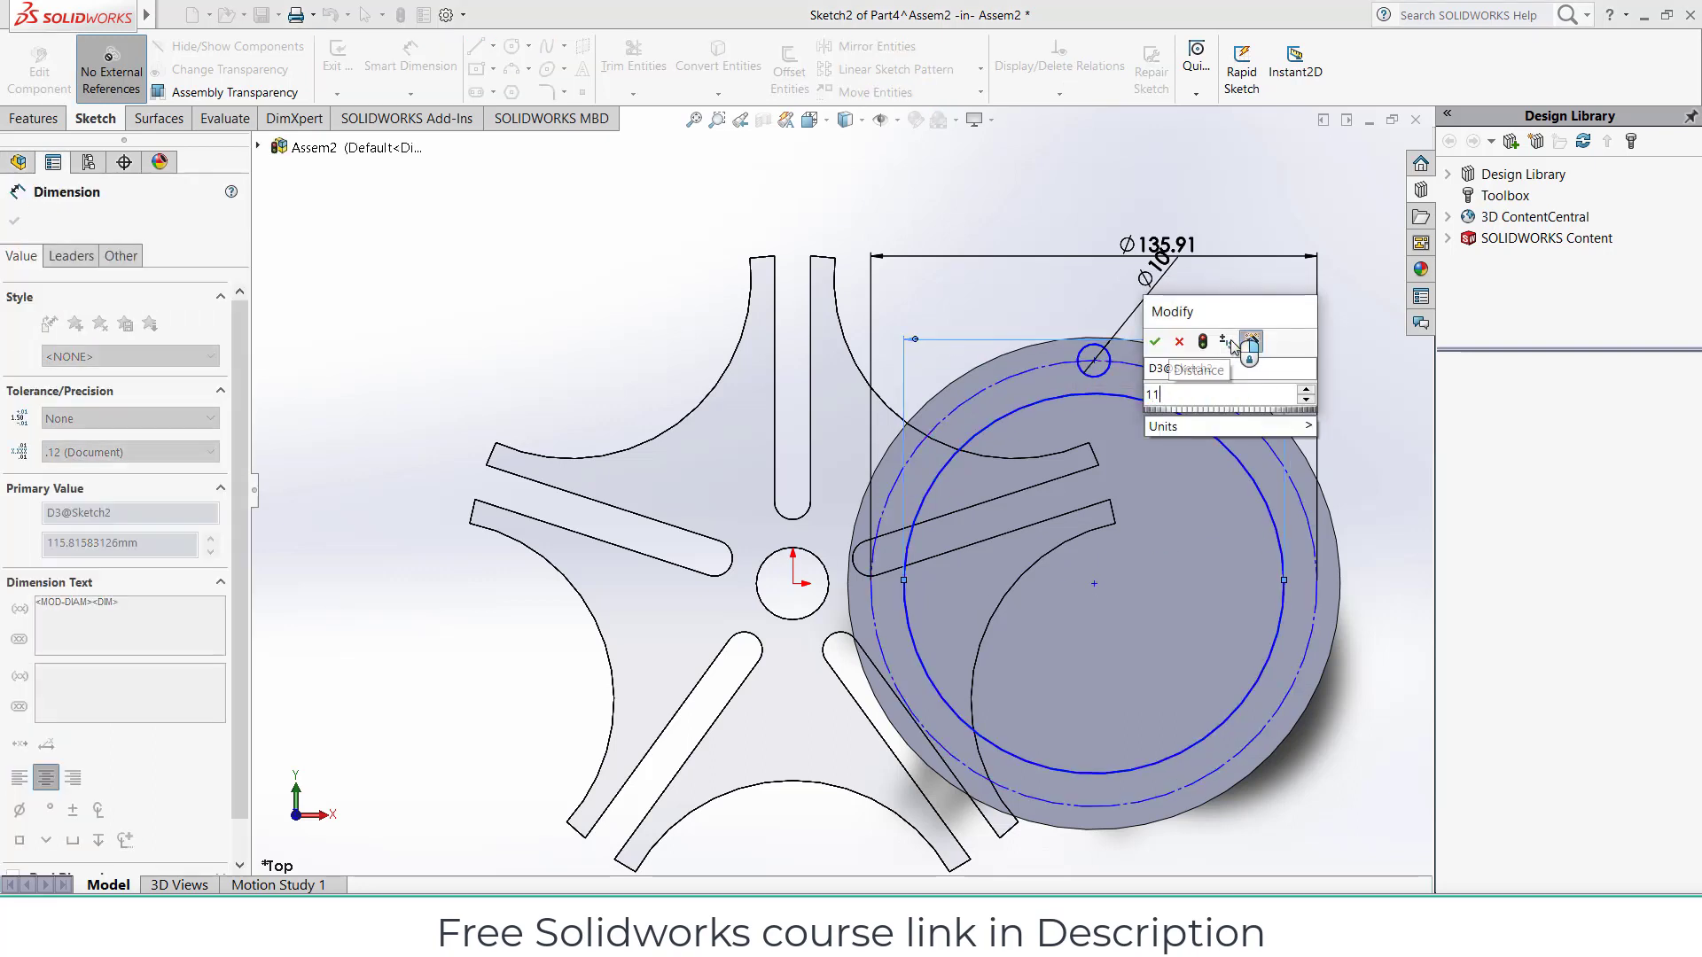
key("Return")
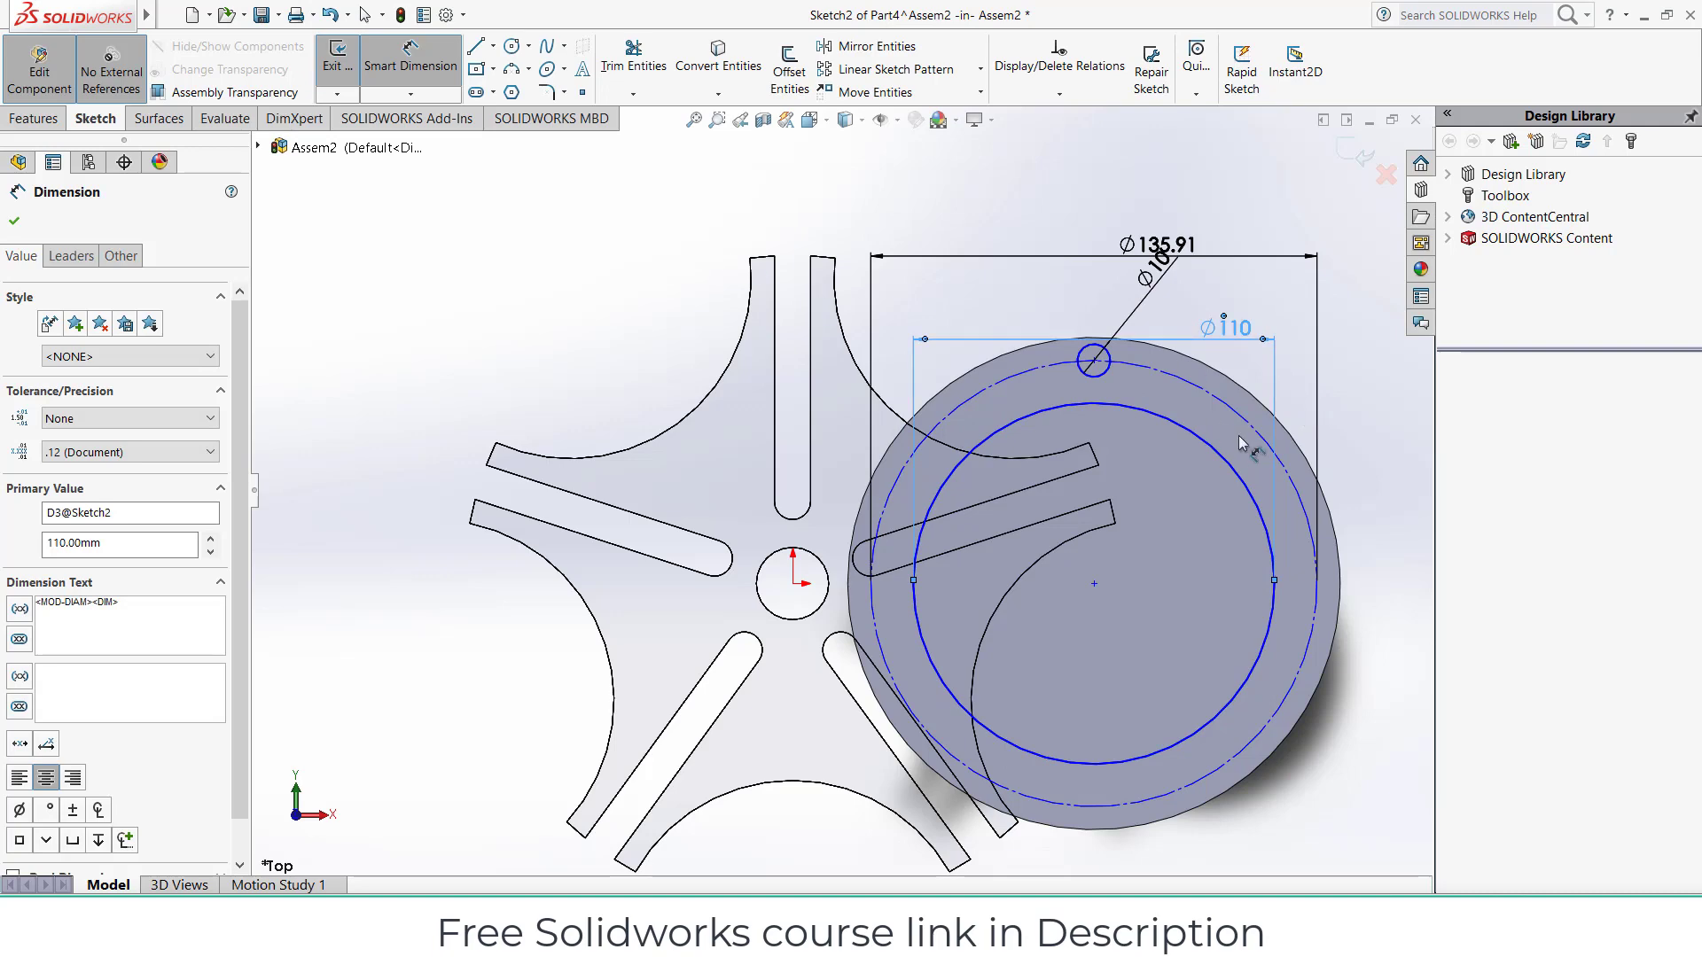
Step: Draw a vertical centerline from the disc's centre upward through the pin circle, ending well beyond the disc's edge
key("f")
left_click(494, 46)
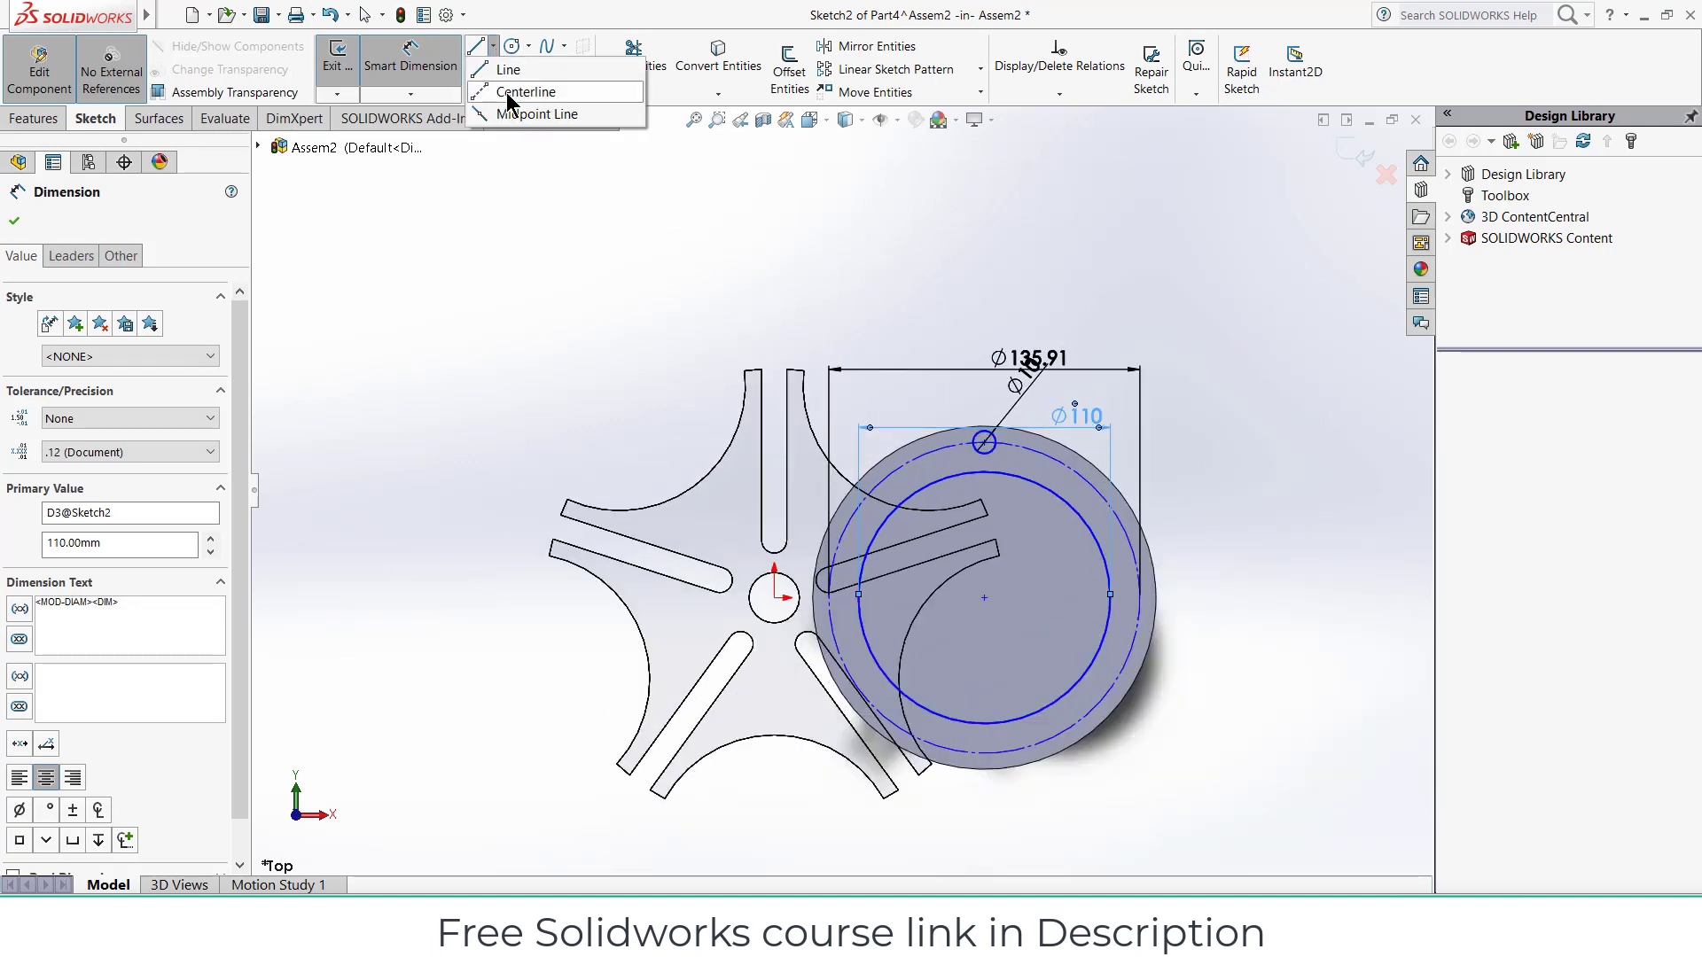
left_click(519, 88)
left_click(984, 597)
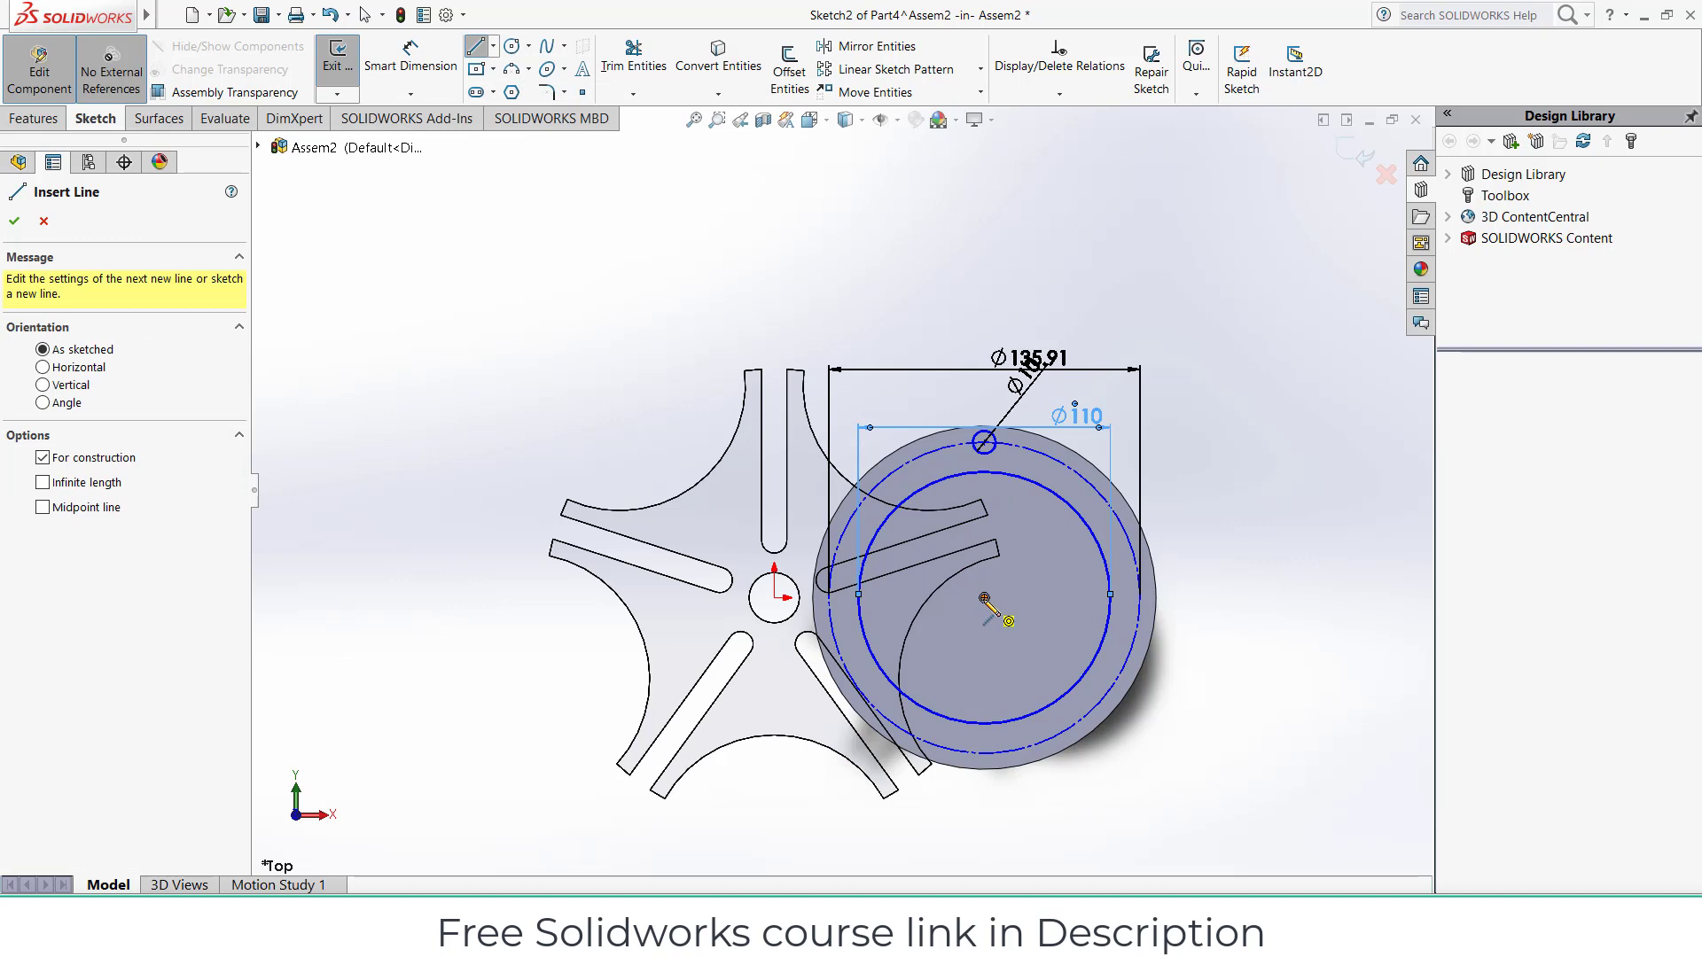
left_click(984, 204)
key("Escape")
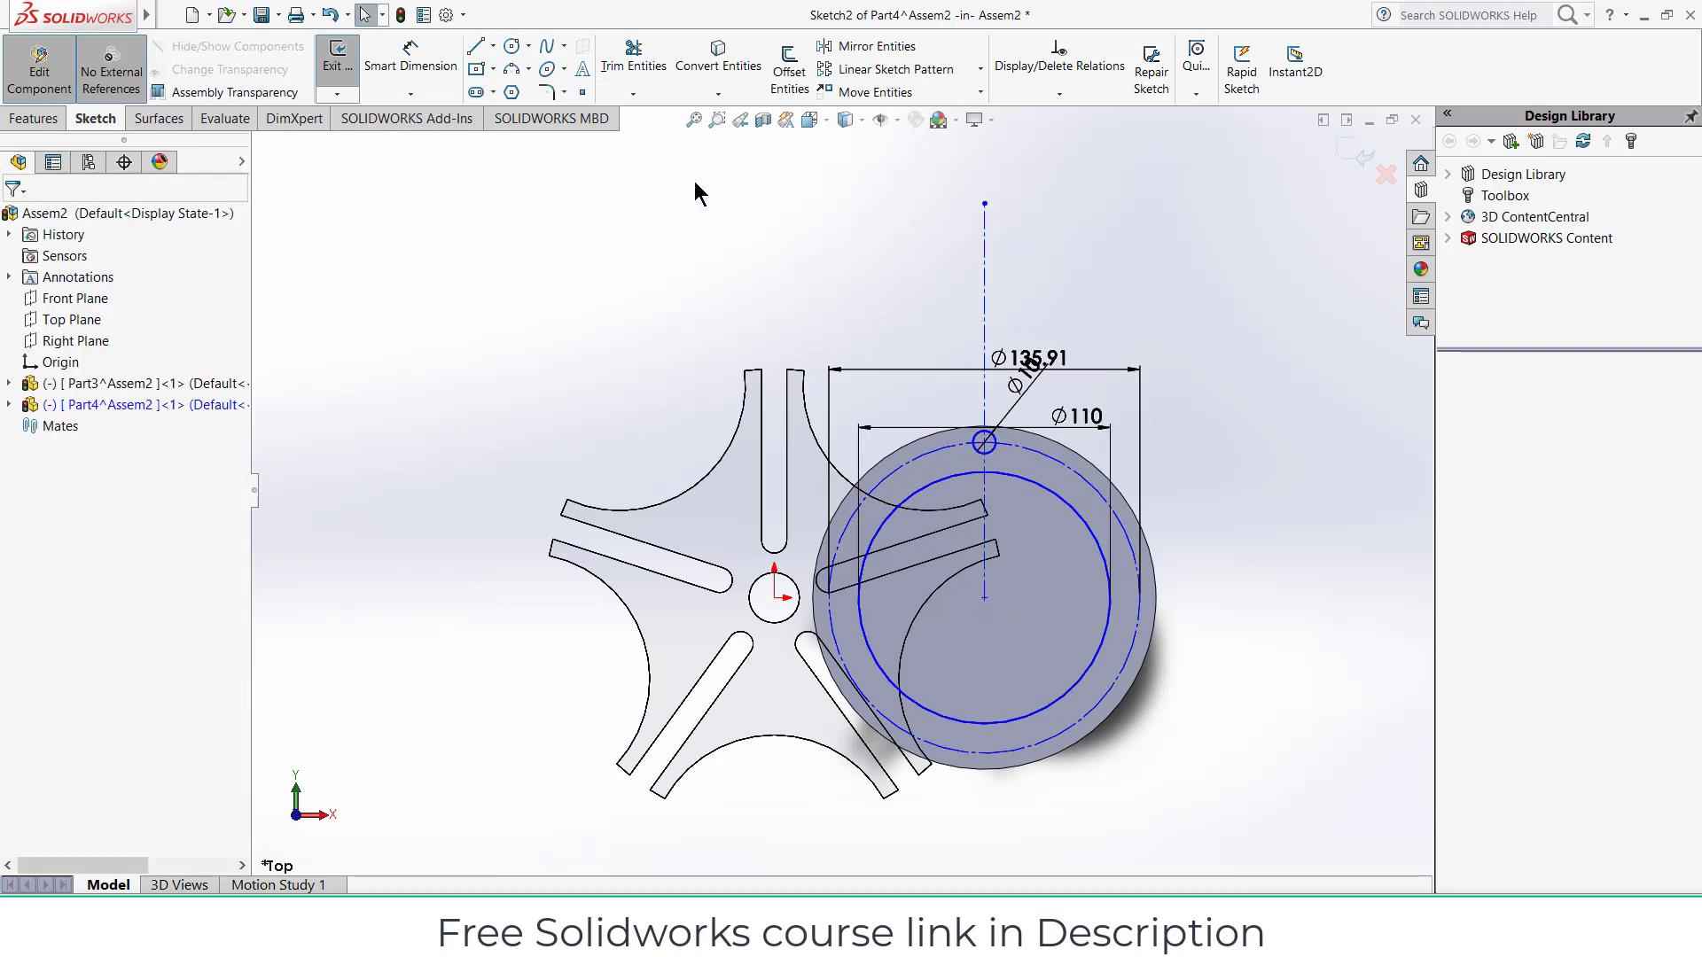
Step: Draw a circle about 114 mm in radius centred on the centerline above the disc, and set its centre 115 mm from the disc's centre
left_click(512, 49)
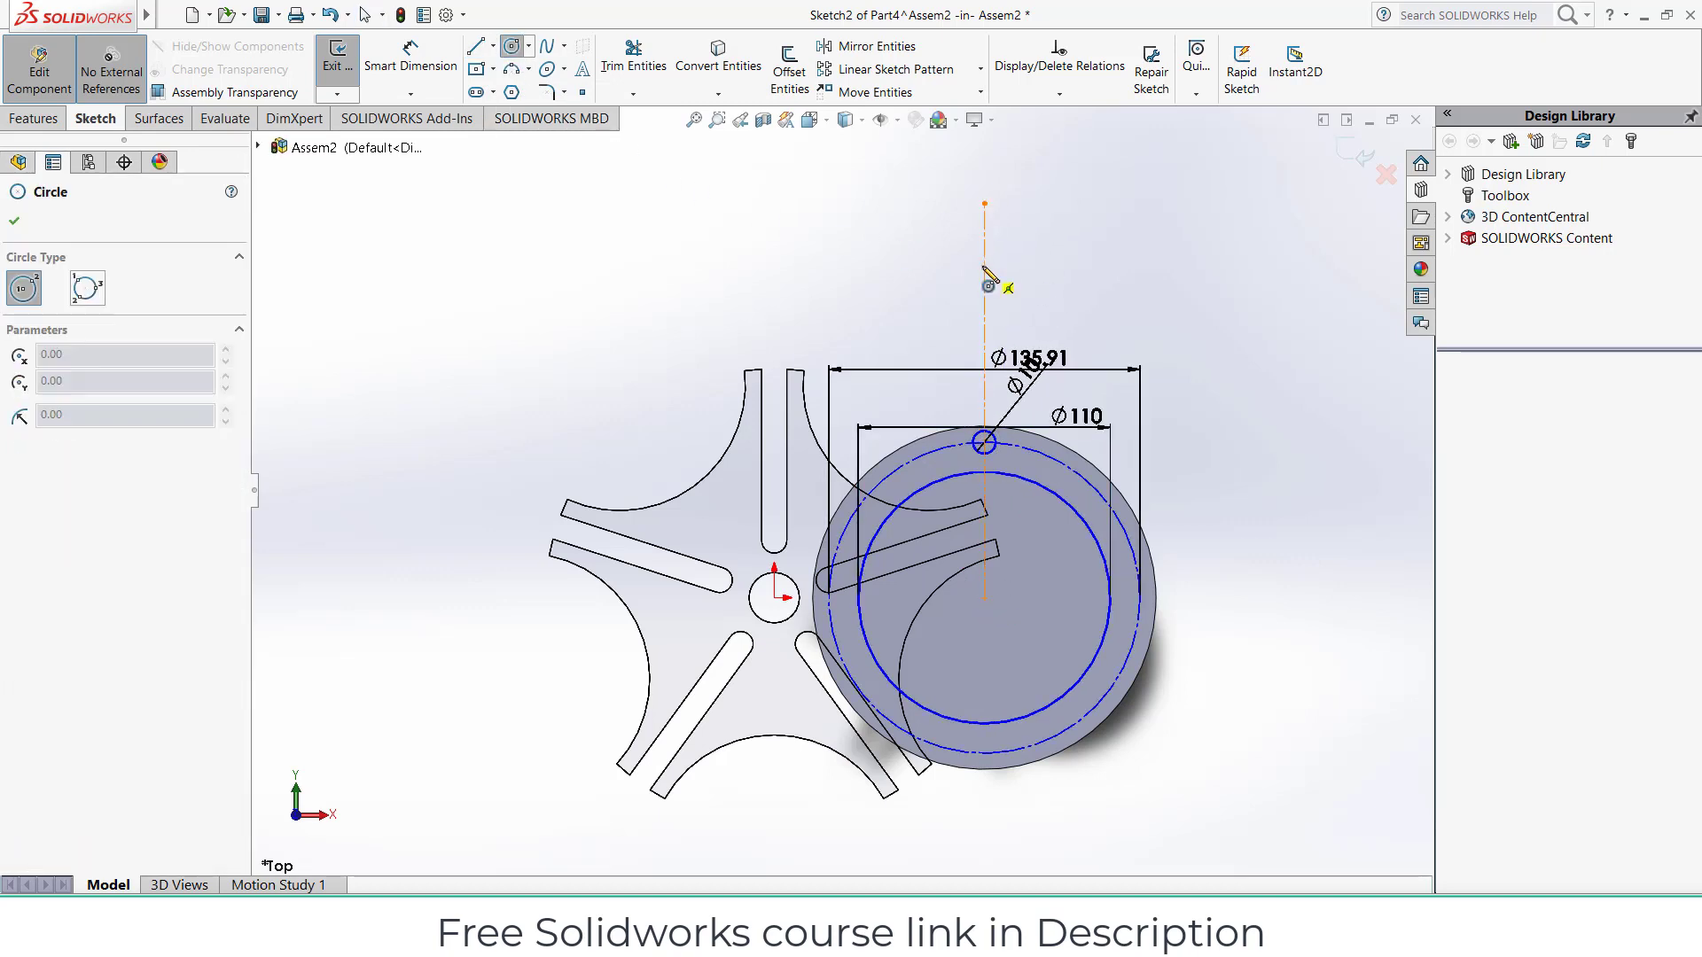
left_click(984, 265)
left_click(1011, 525)
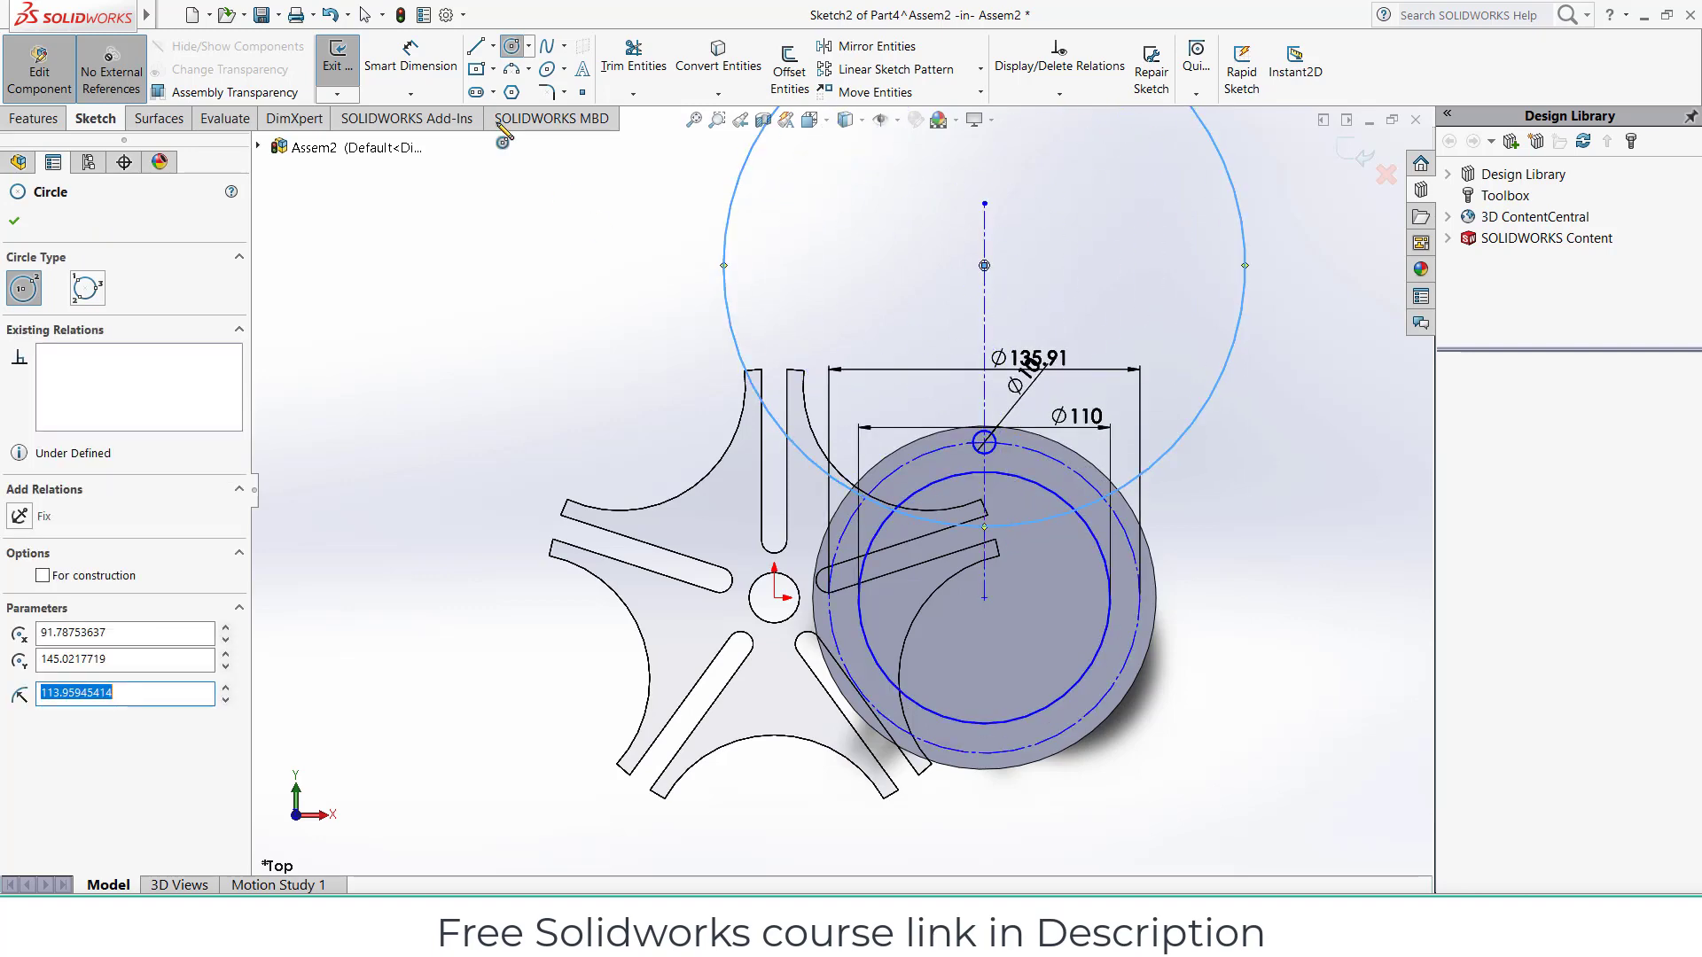
left_click(411, 66)
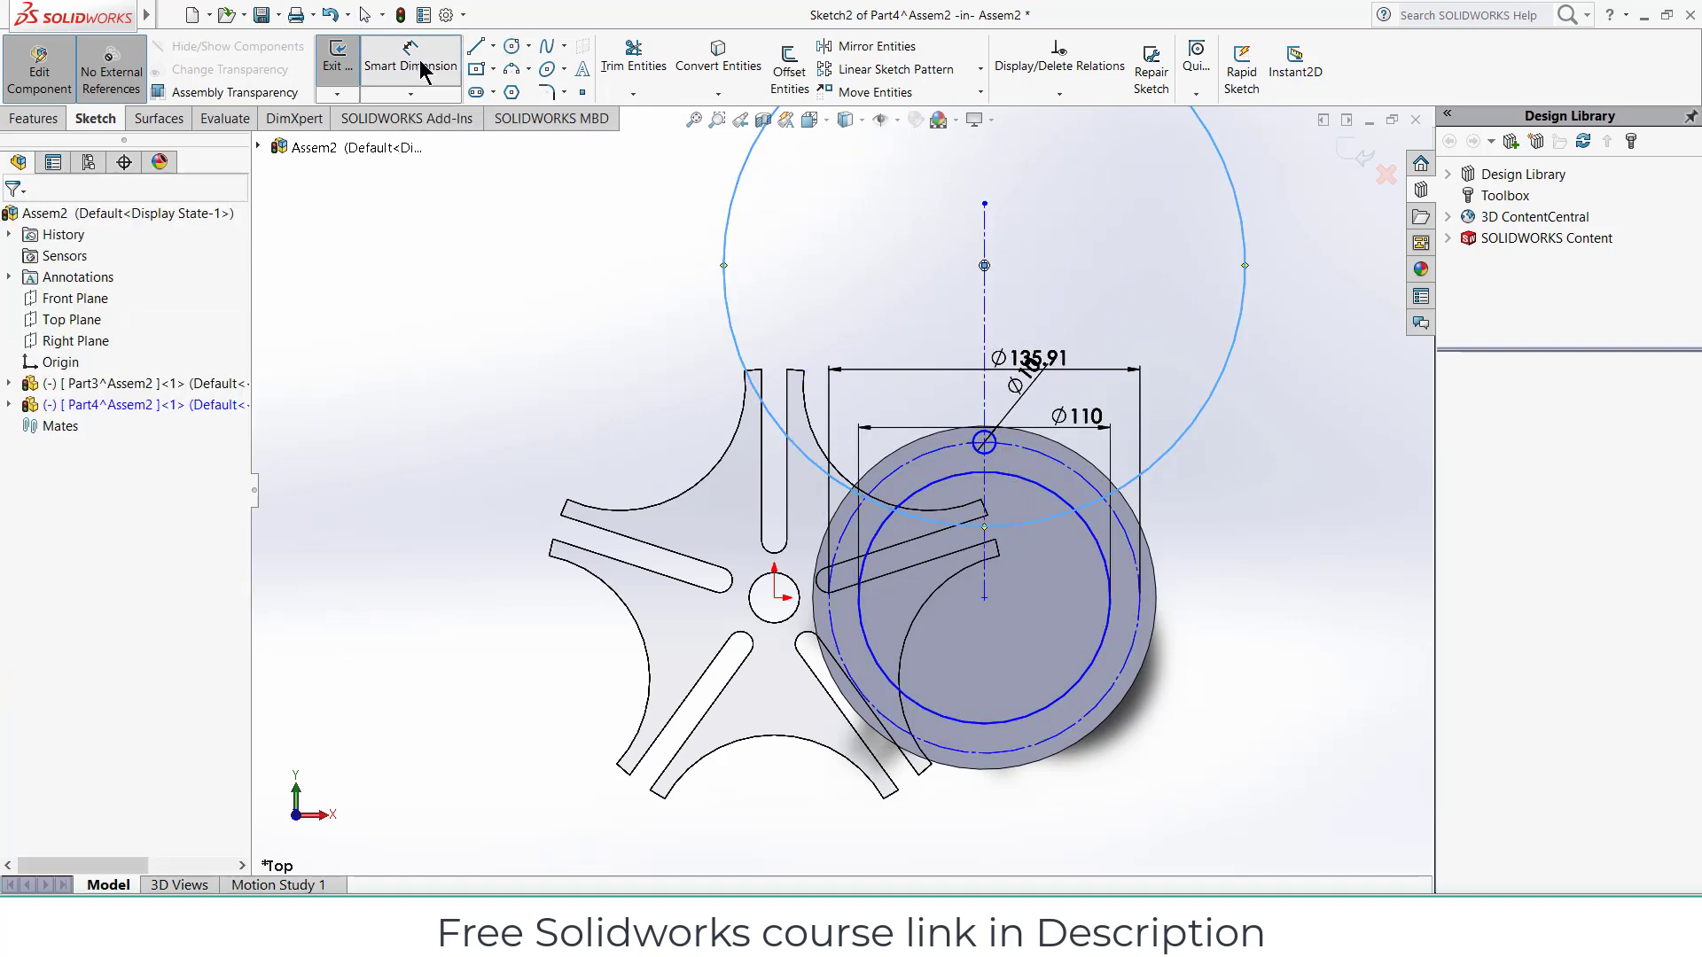
left_click(984, 265)
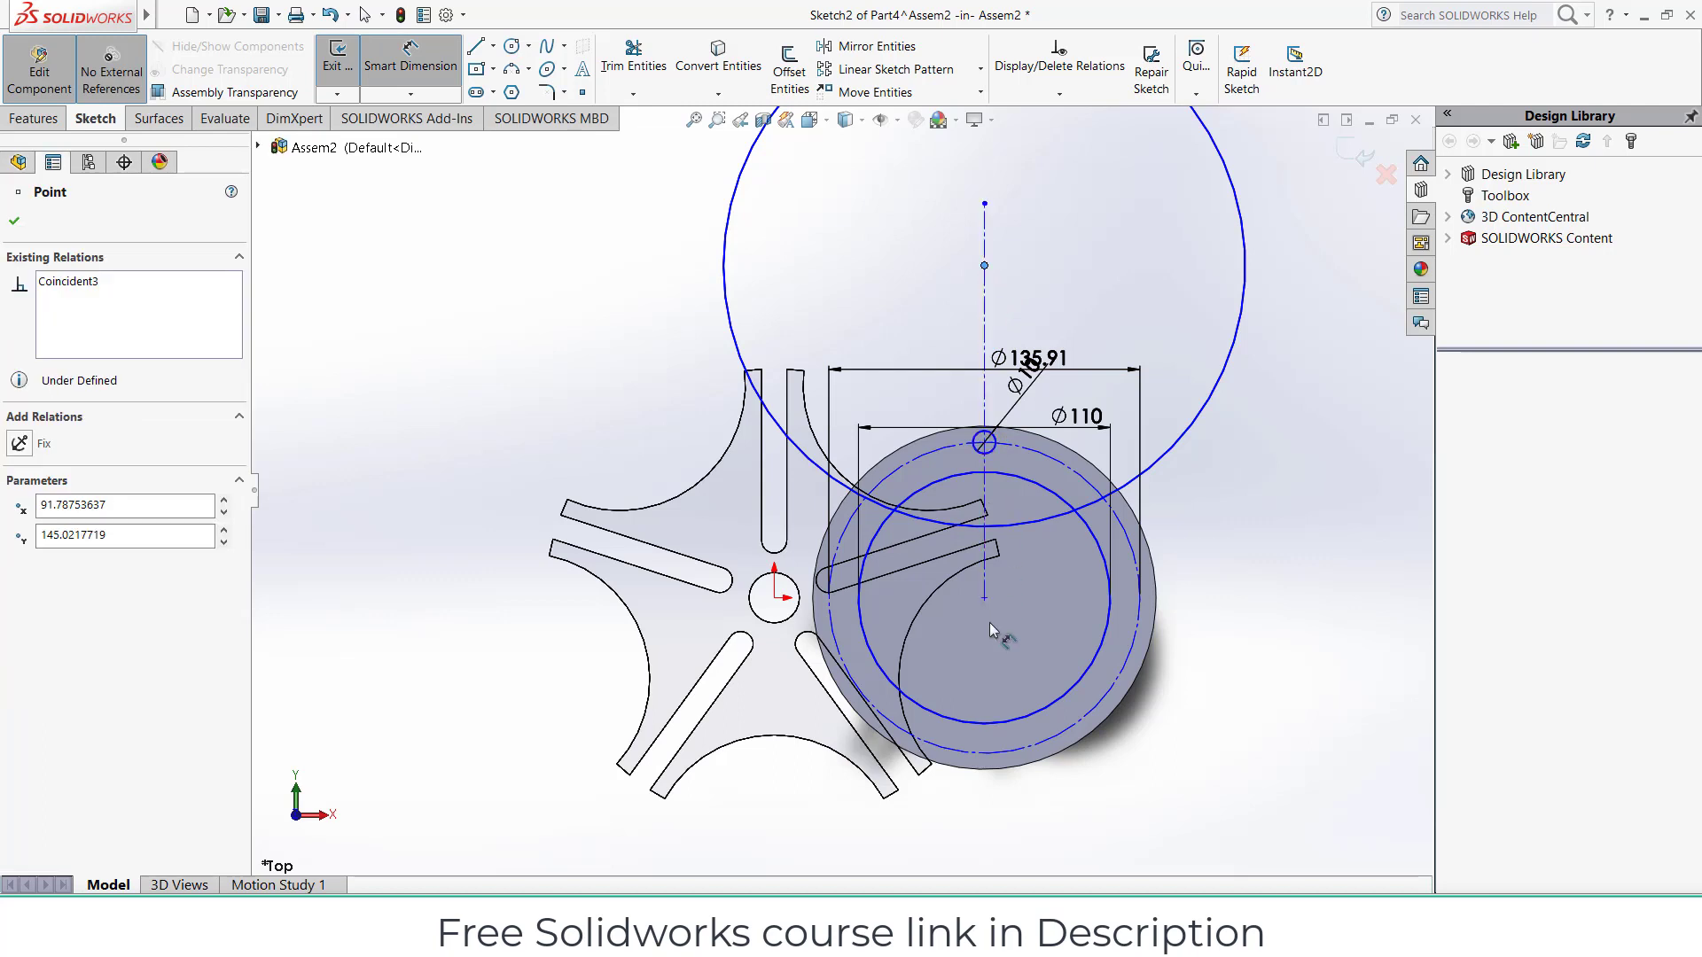
left_click(985, 600)
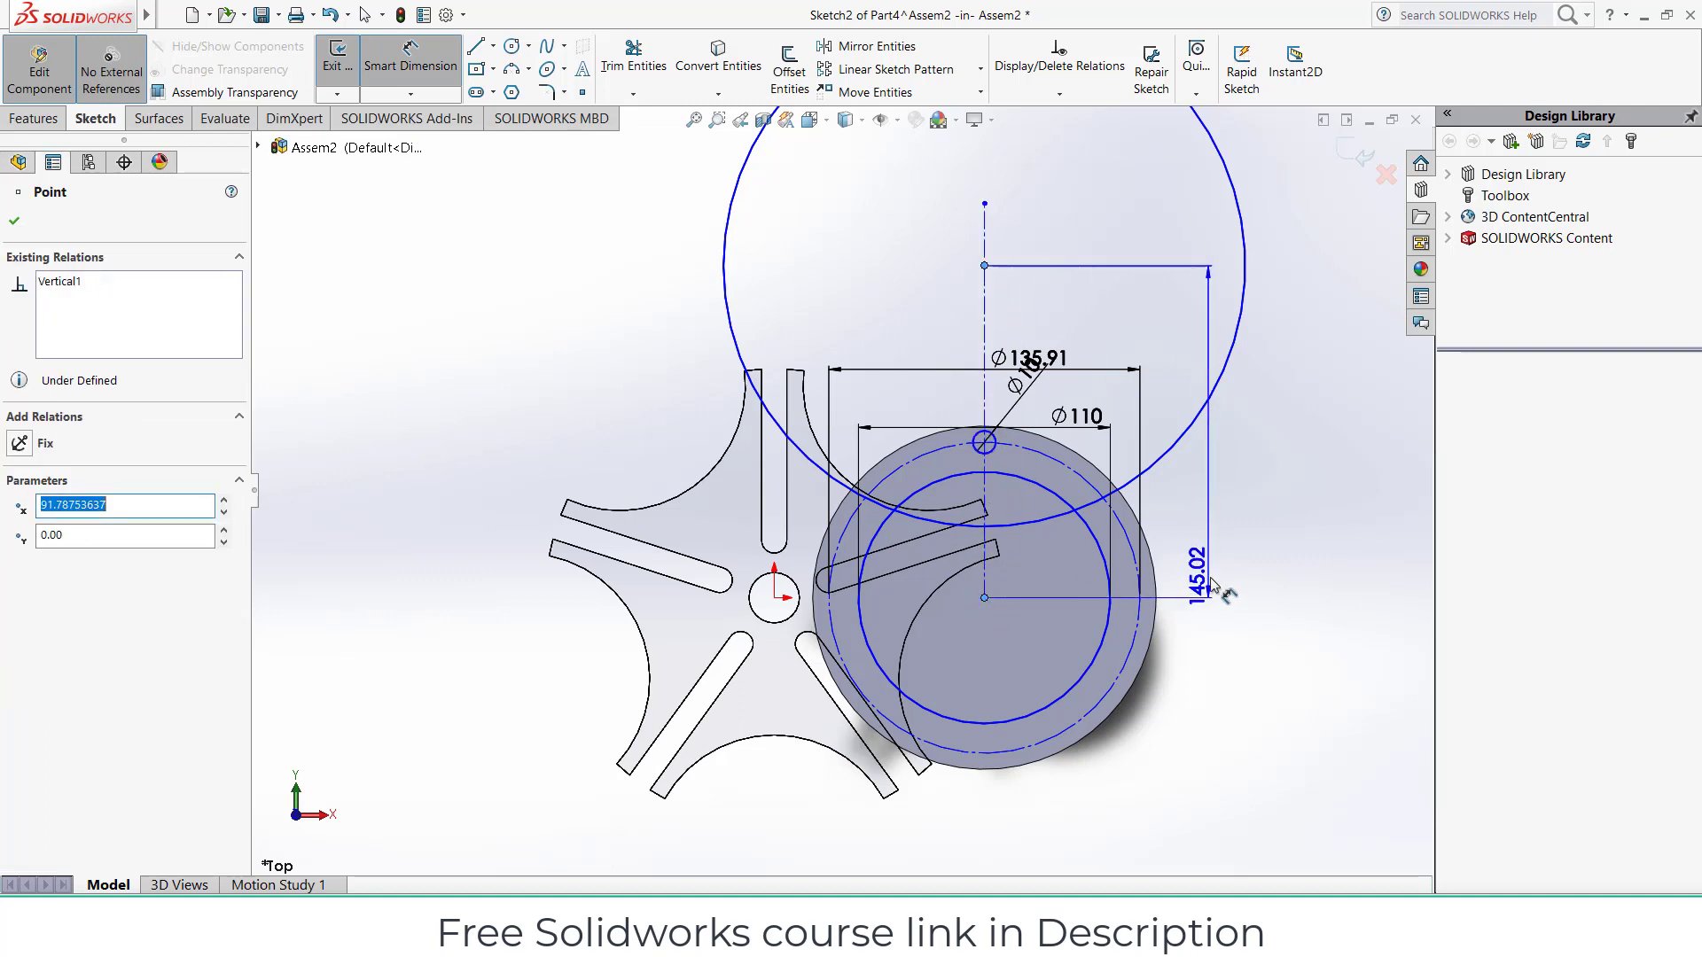
left_click(1264, 574)
type("115")
key("Return")
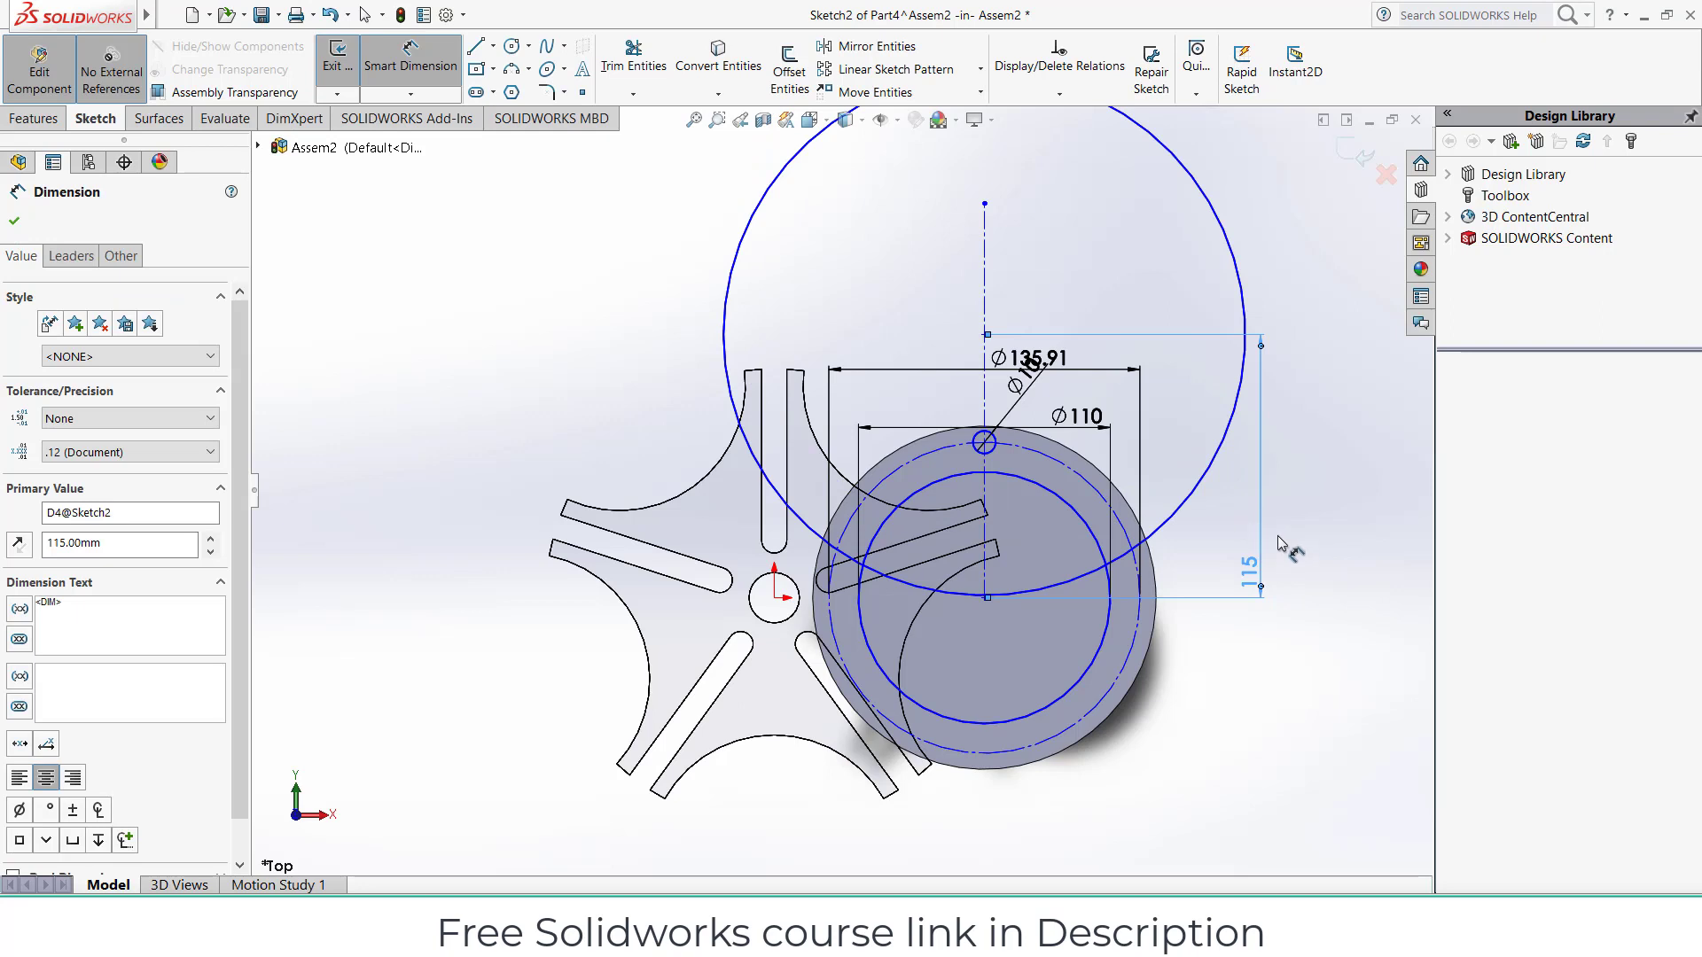
Step: Set the diameter of the large circle above the disc to 200 mm
left_click(1241, 456)
left_click(1321, 476)
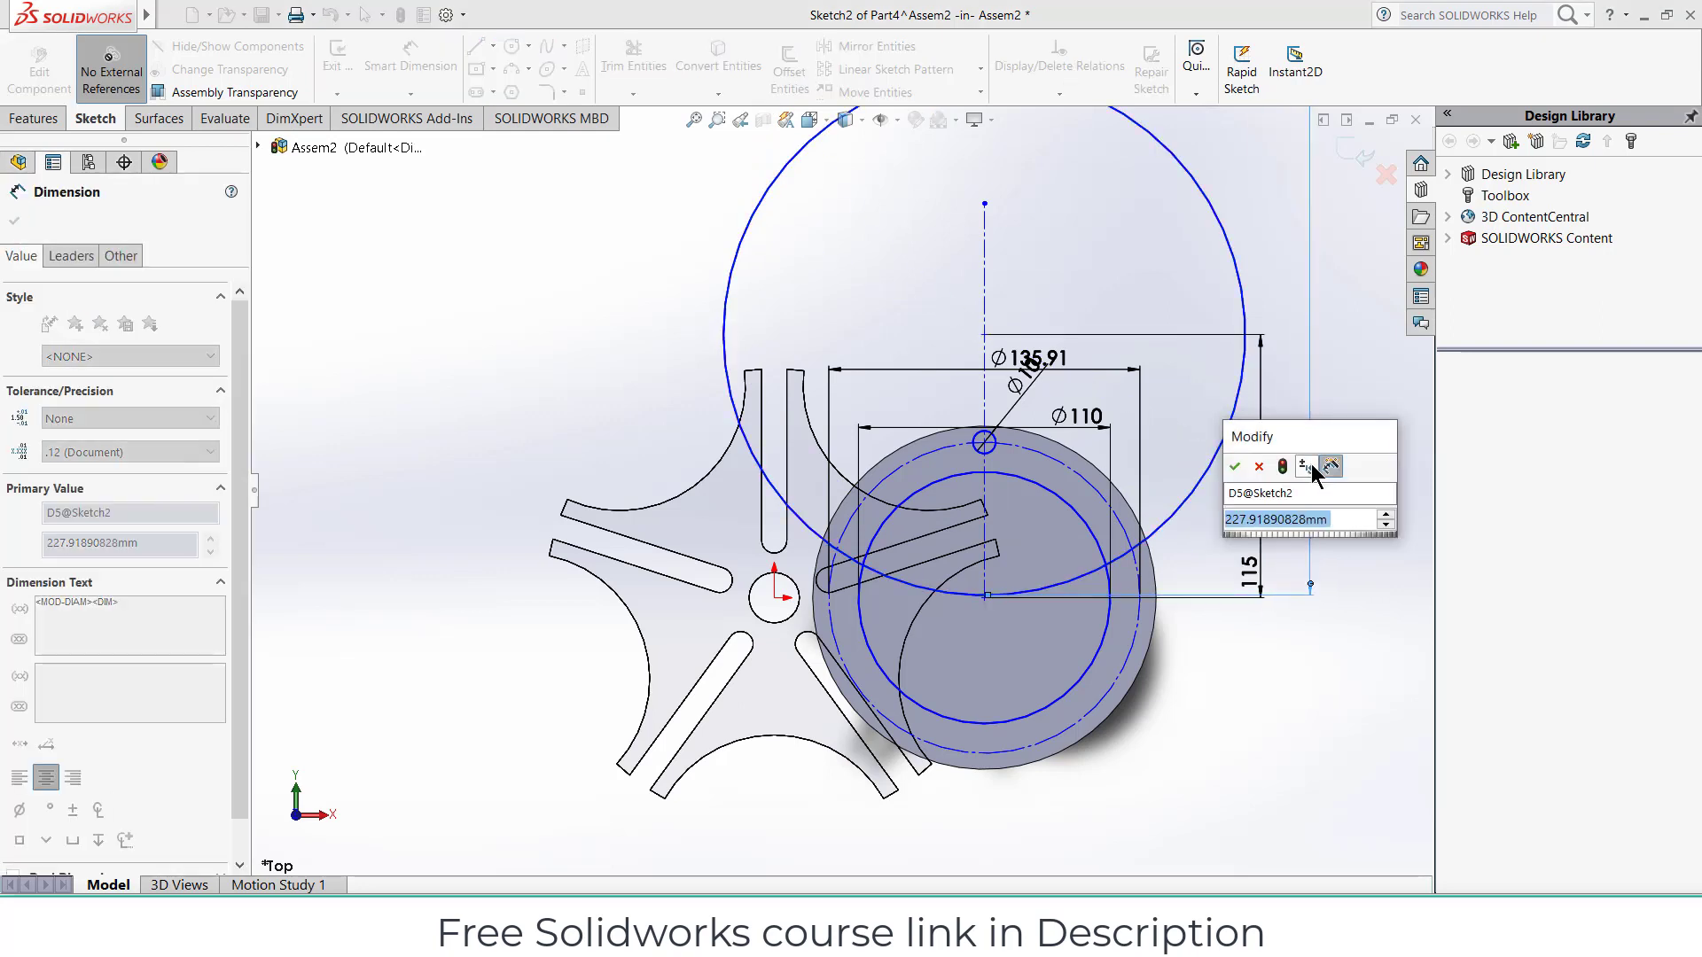
type("2")
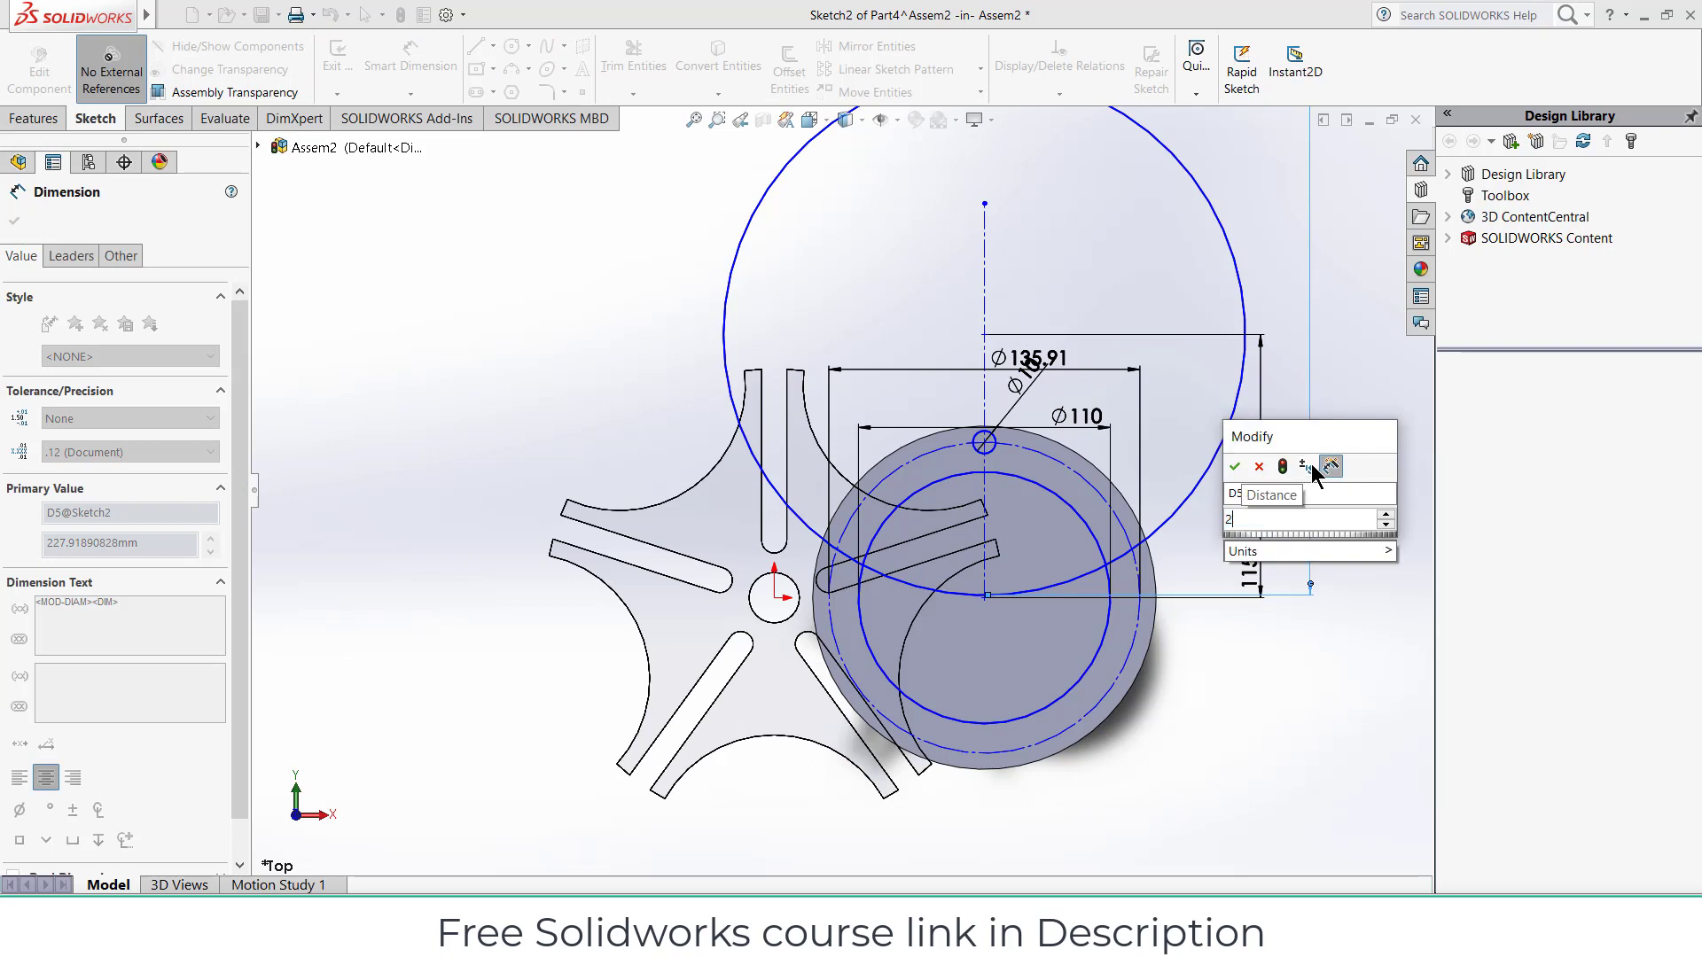
type("00")
key("Return")
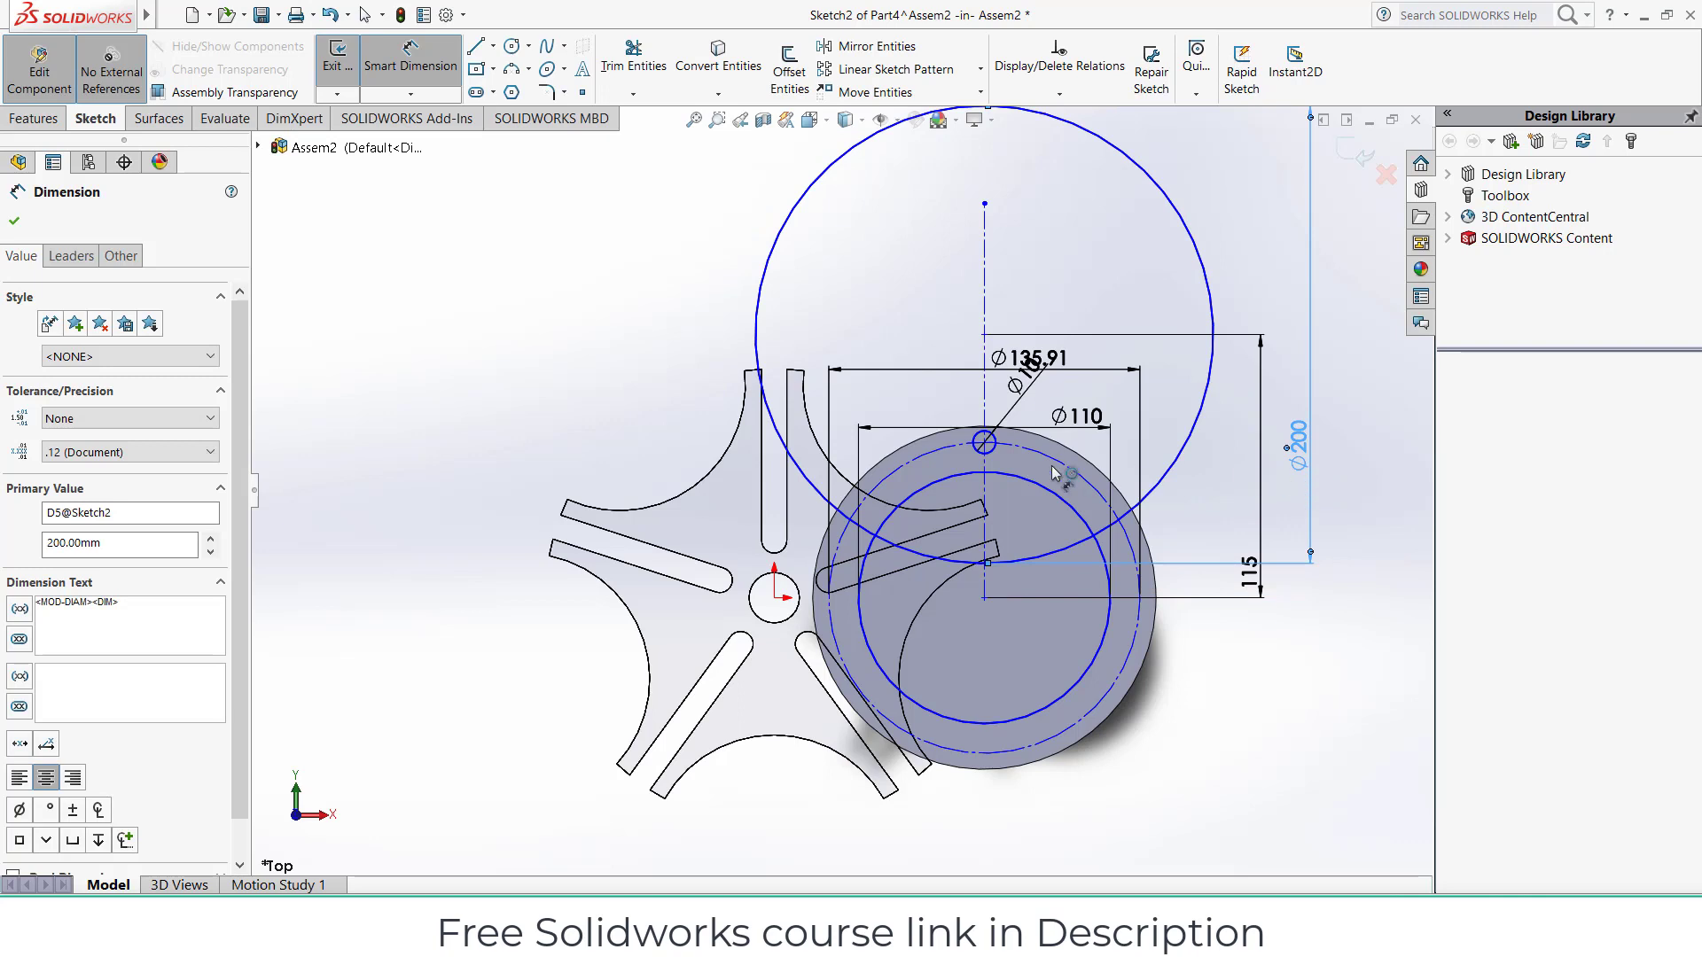
left_click(15, 222)
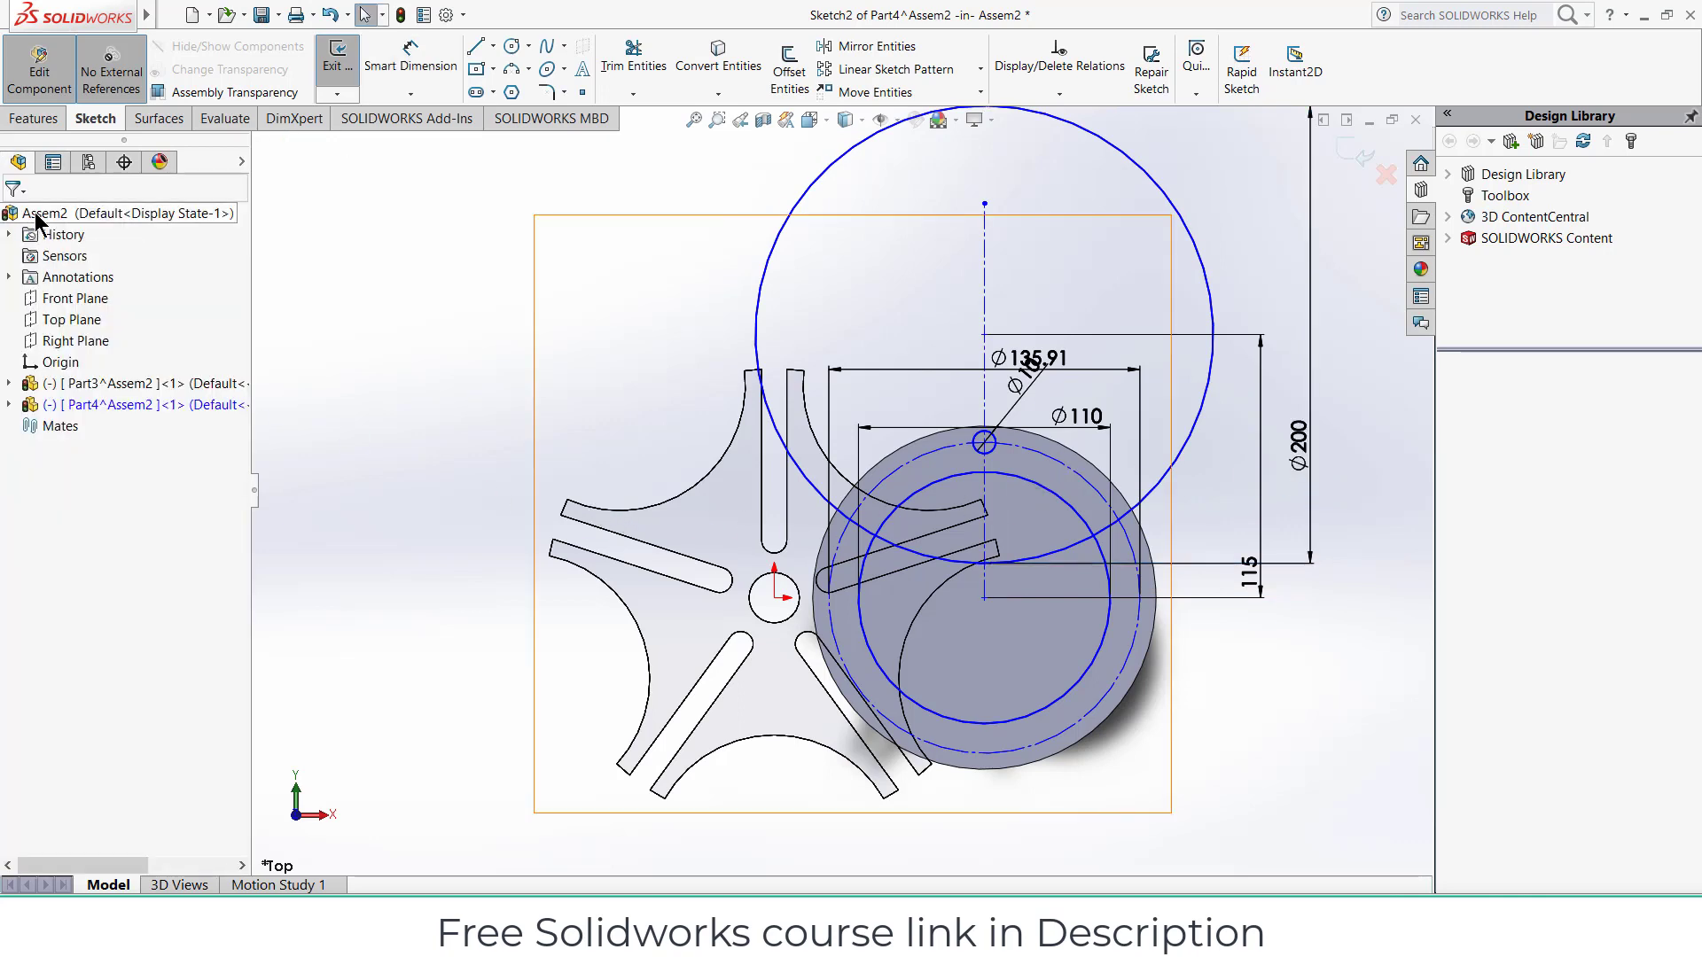
Step: Trim the 110 mm and 200 mm circles into one closed crescent profile, keeping the lower arc of each
left_click(633, 56)
left_click_drag(760, 178, 836, 258)
scroll(1059, 491, "down", 2)
left_click_drag(886, 462, 897, 490)
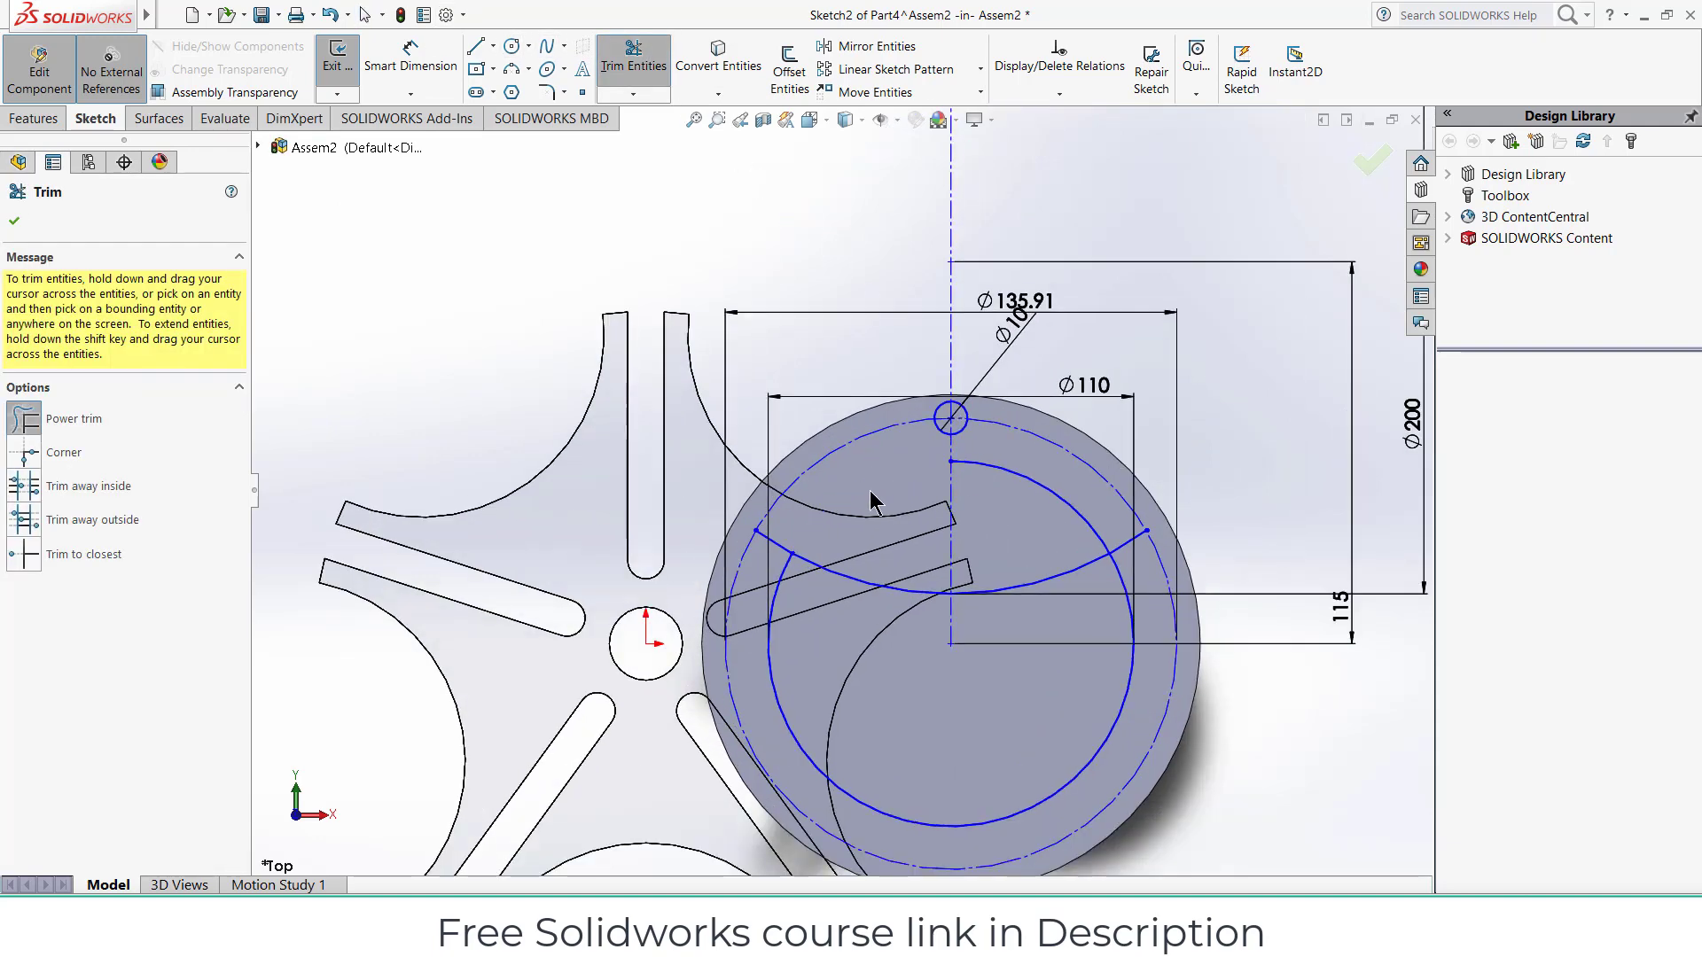
scroll(768, 550, "down", 2)
left_click_drag(1131, 441, 1221, 504)
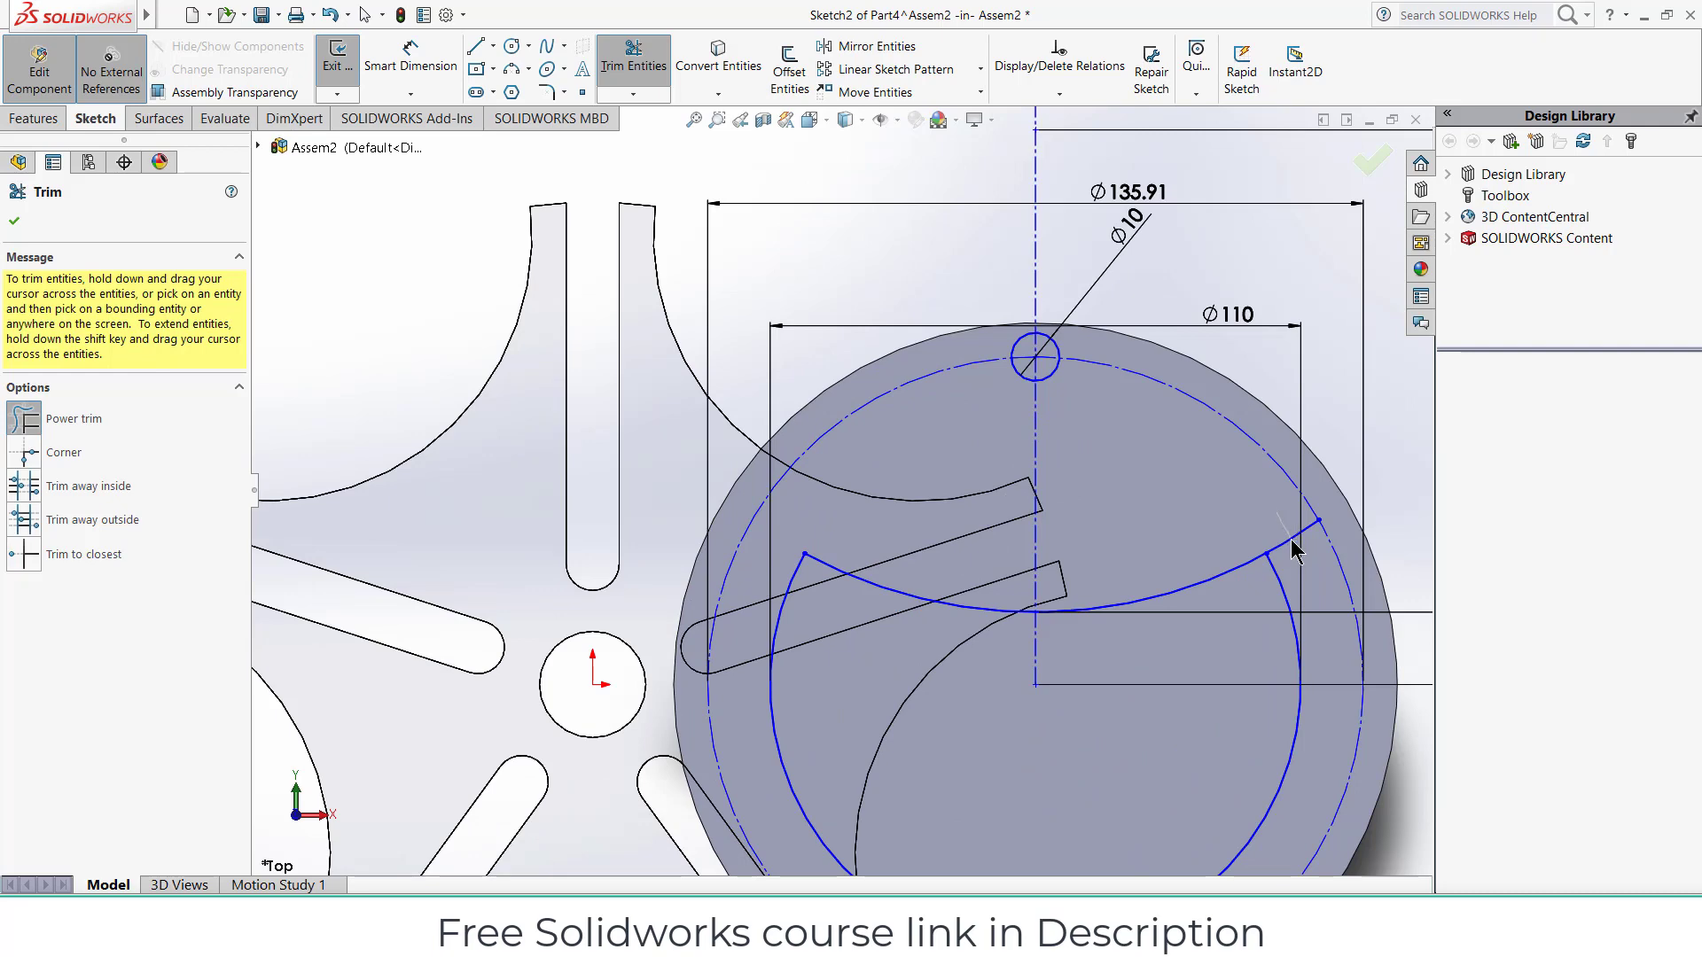
Step: Extrude the crescent profile and the pin circle 10 mm blind from the disc's face, and return to editing the assembly
left_click(32, 117)
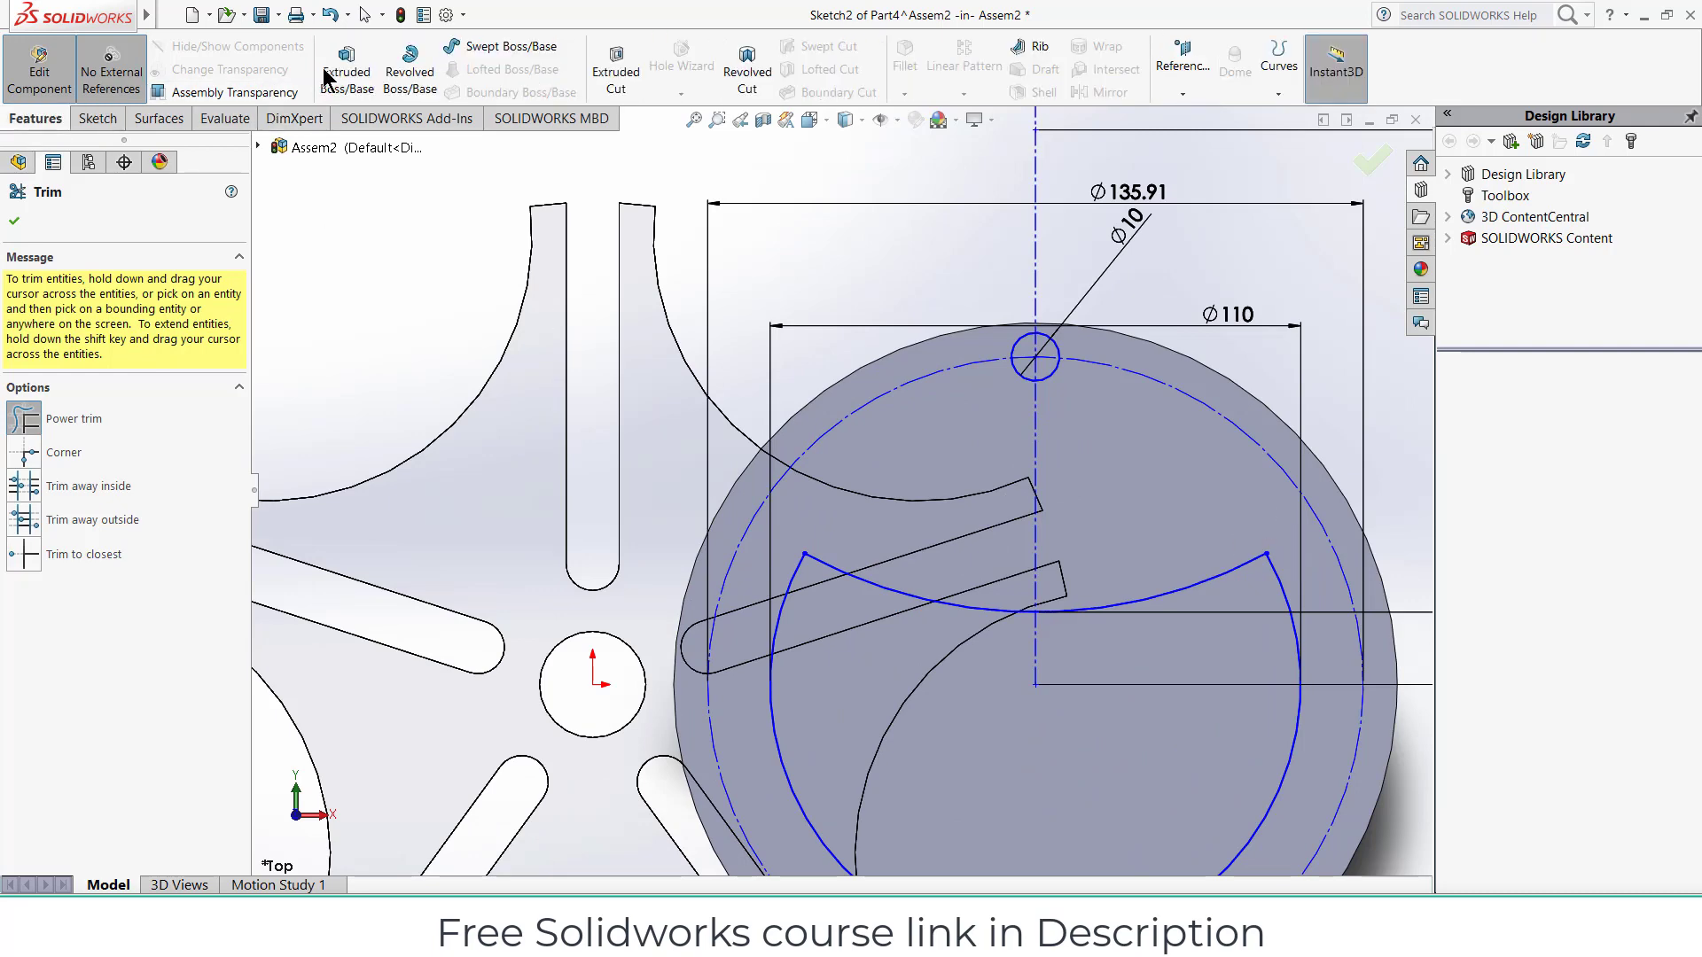
left_click(347, 71)
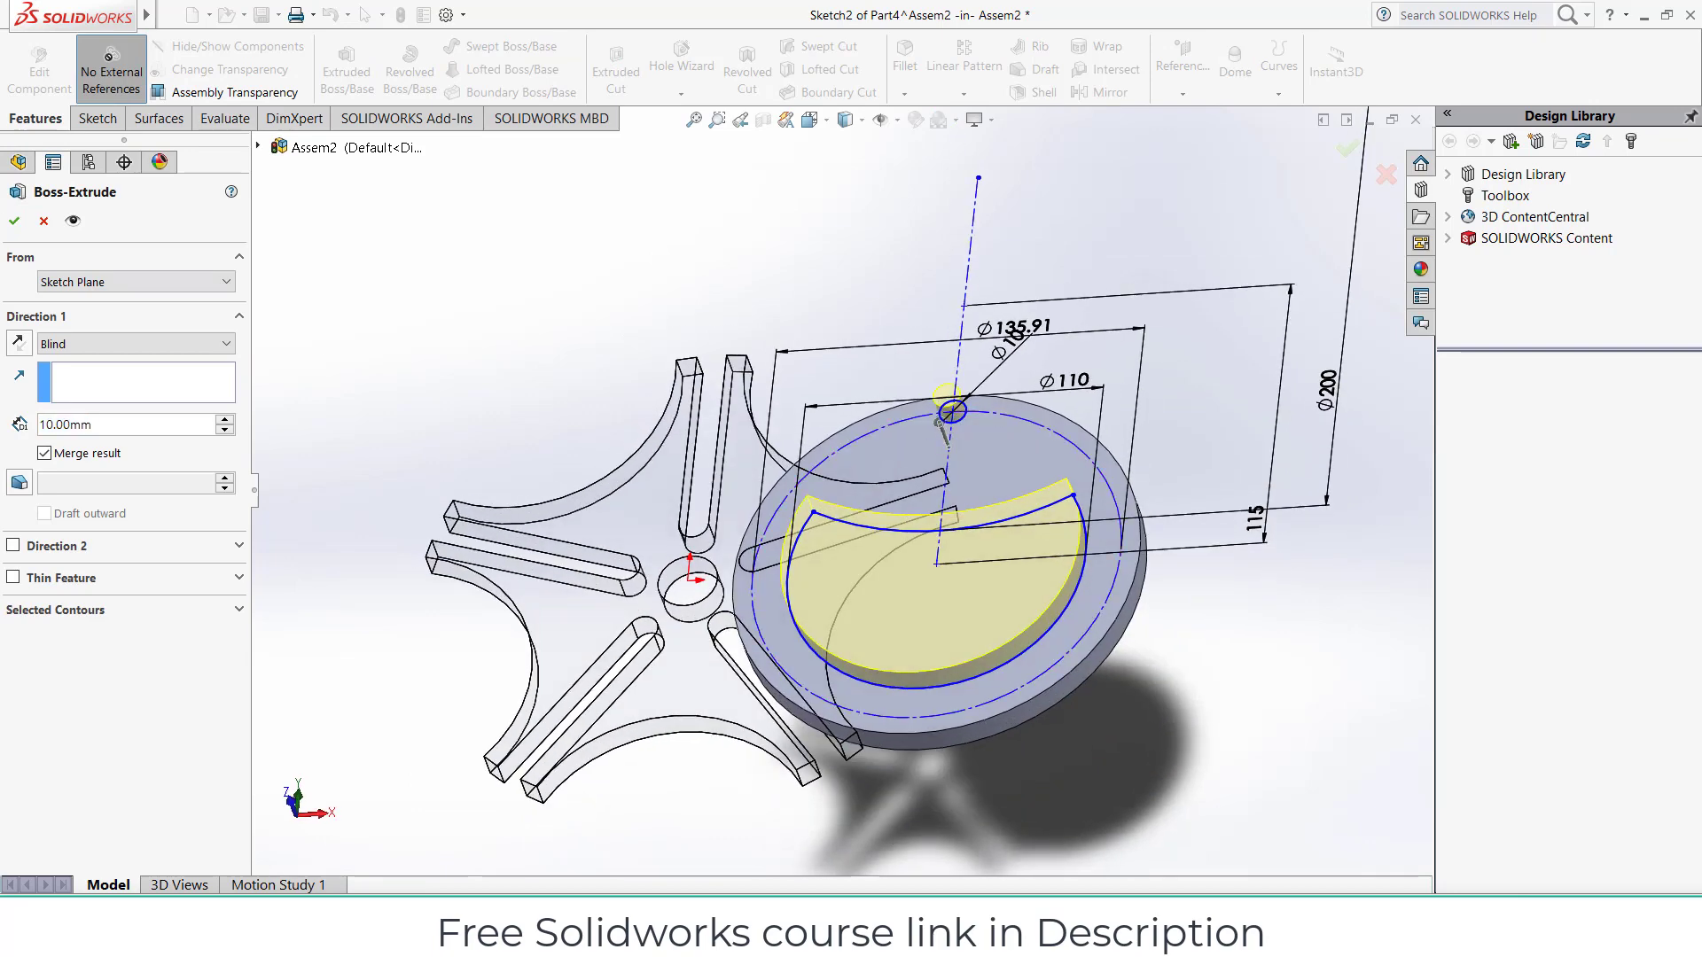
left_click(15, 218)
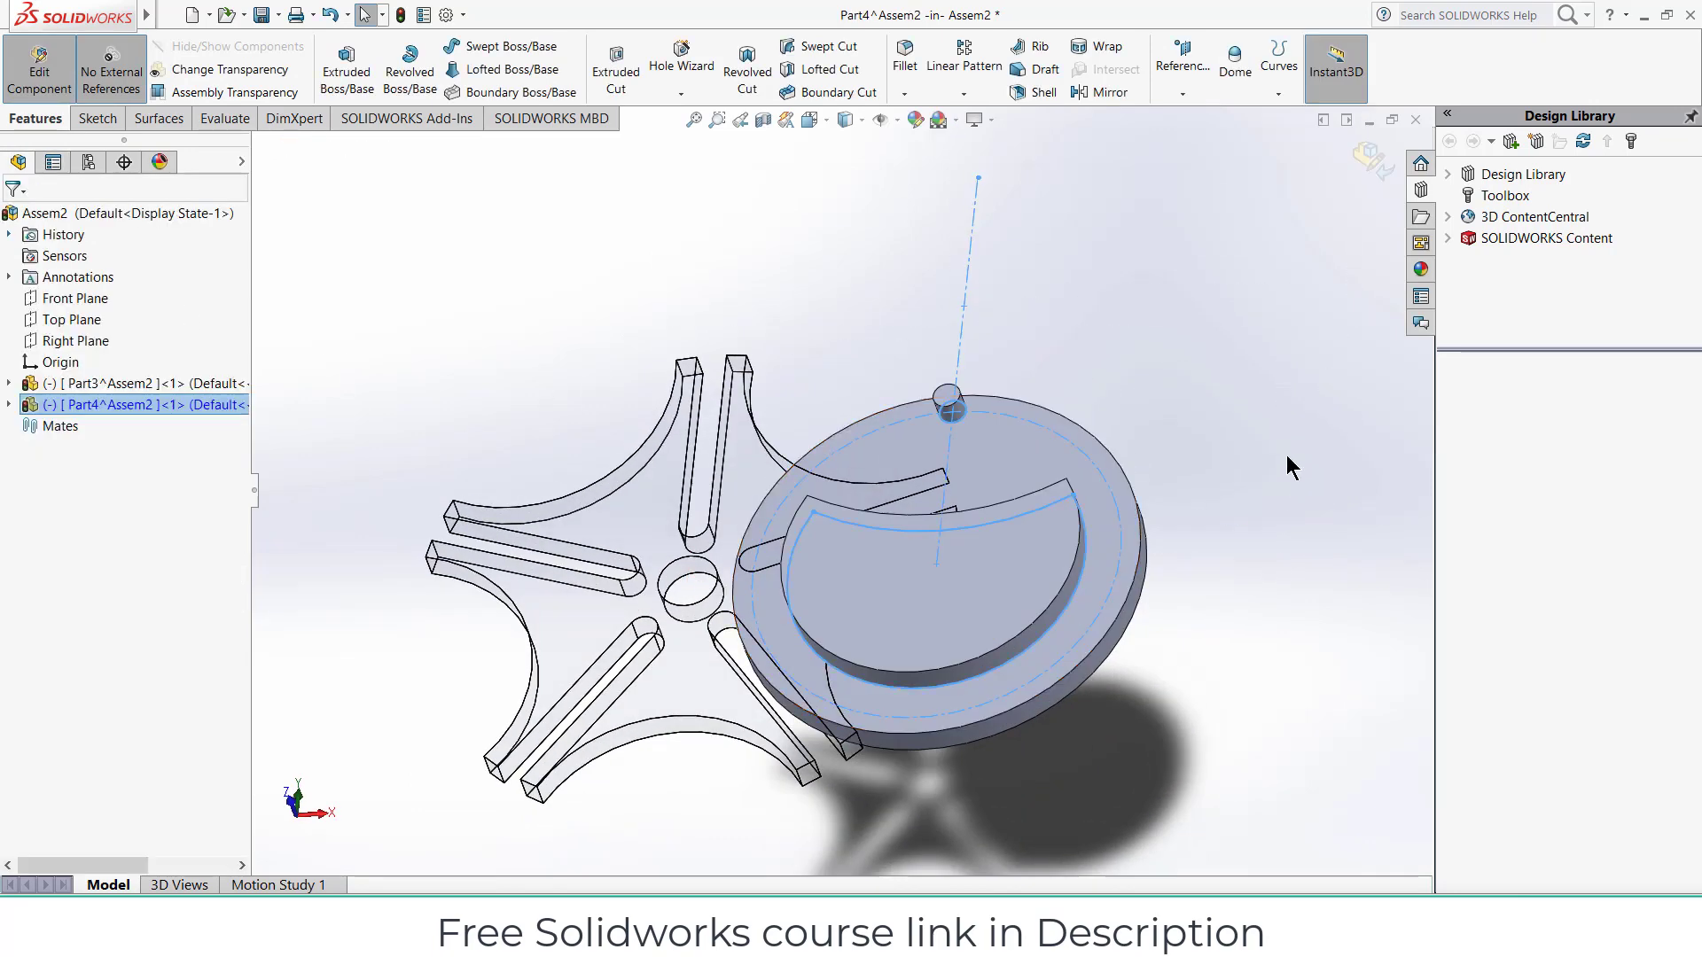
left_click(1247, 401)
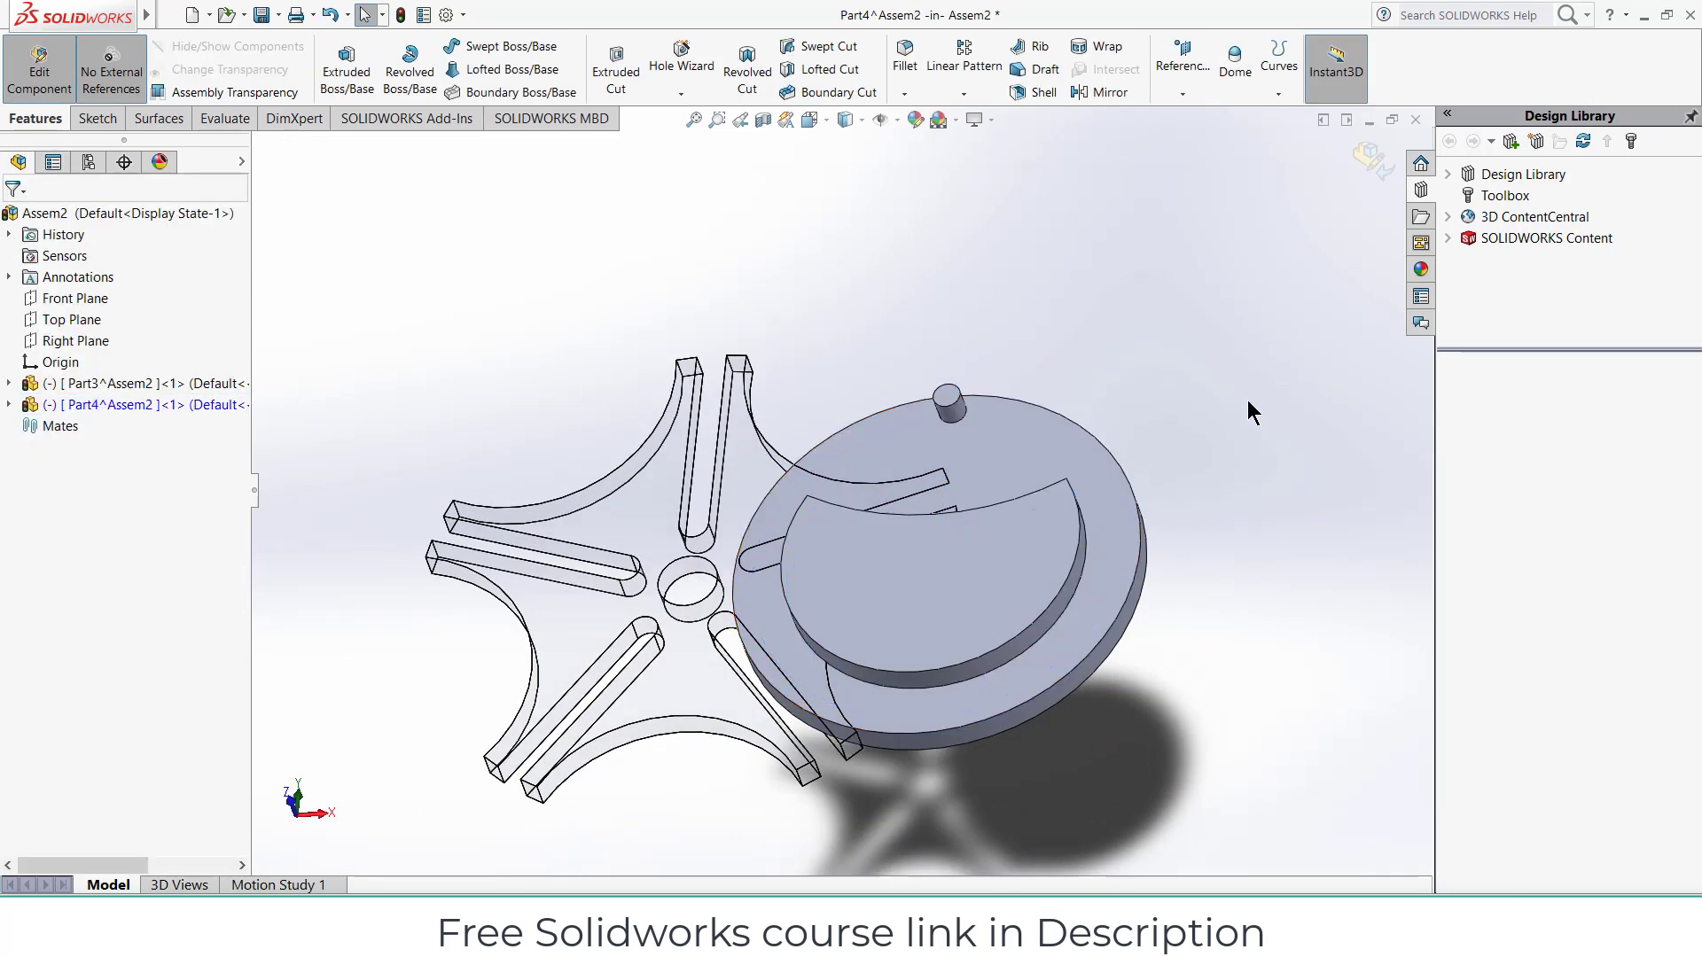
left_click(1363, 169)
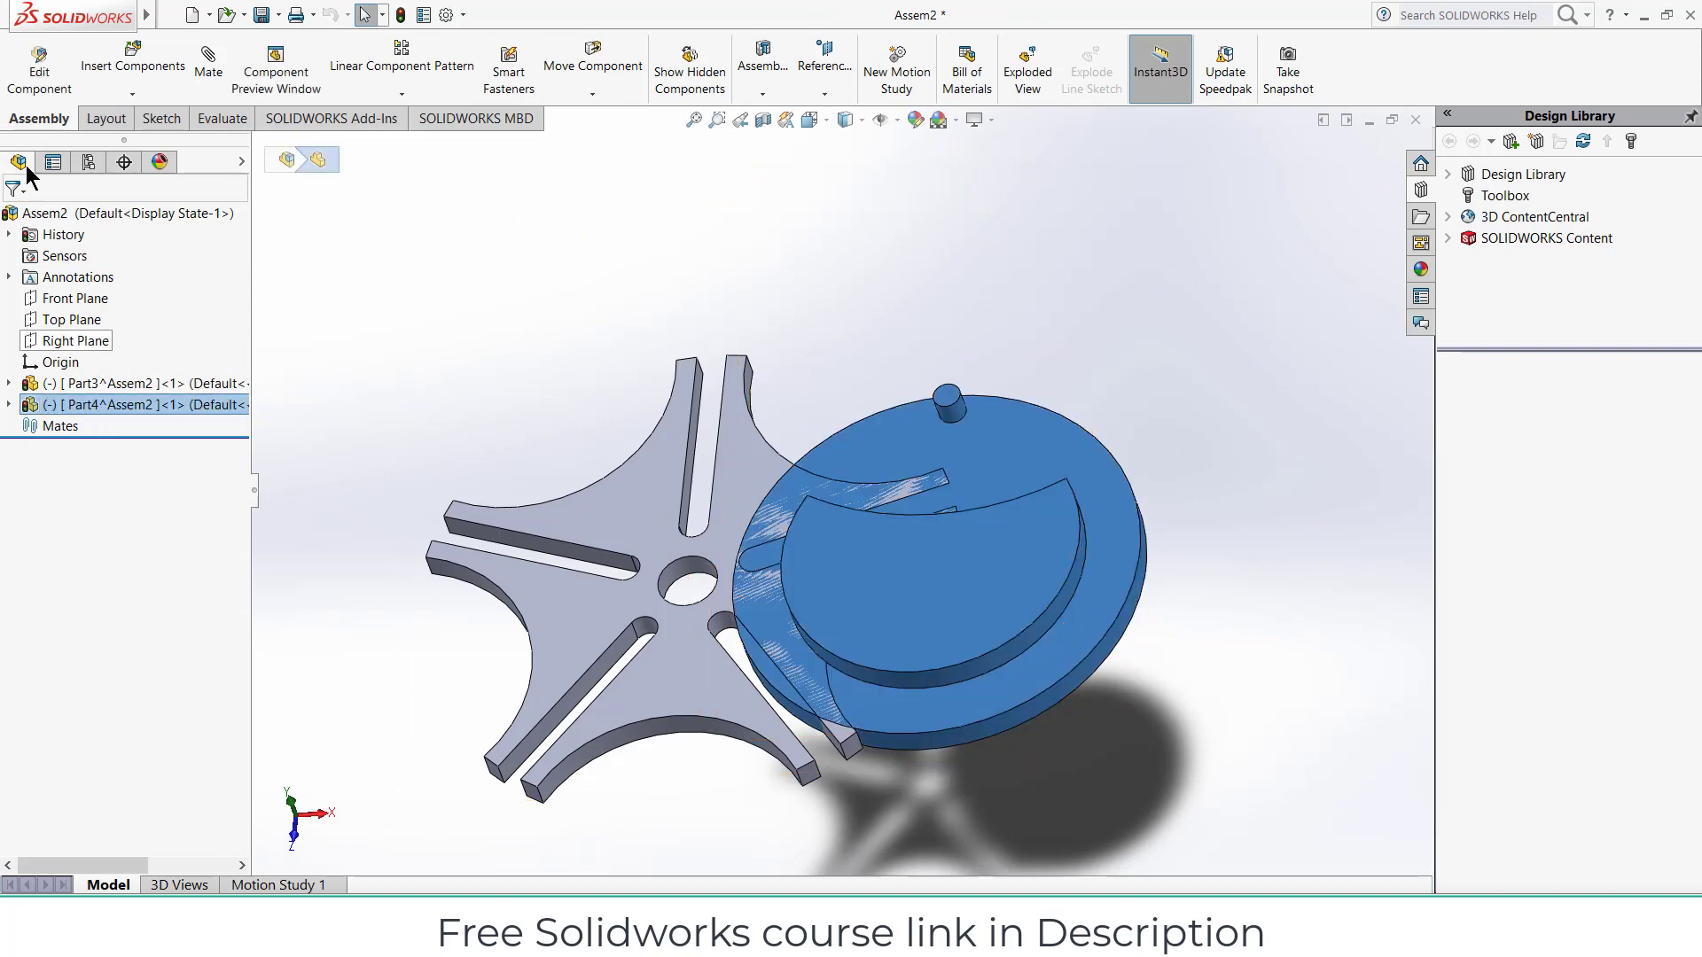
left_click(39, 66)
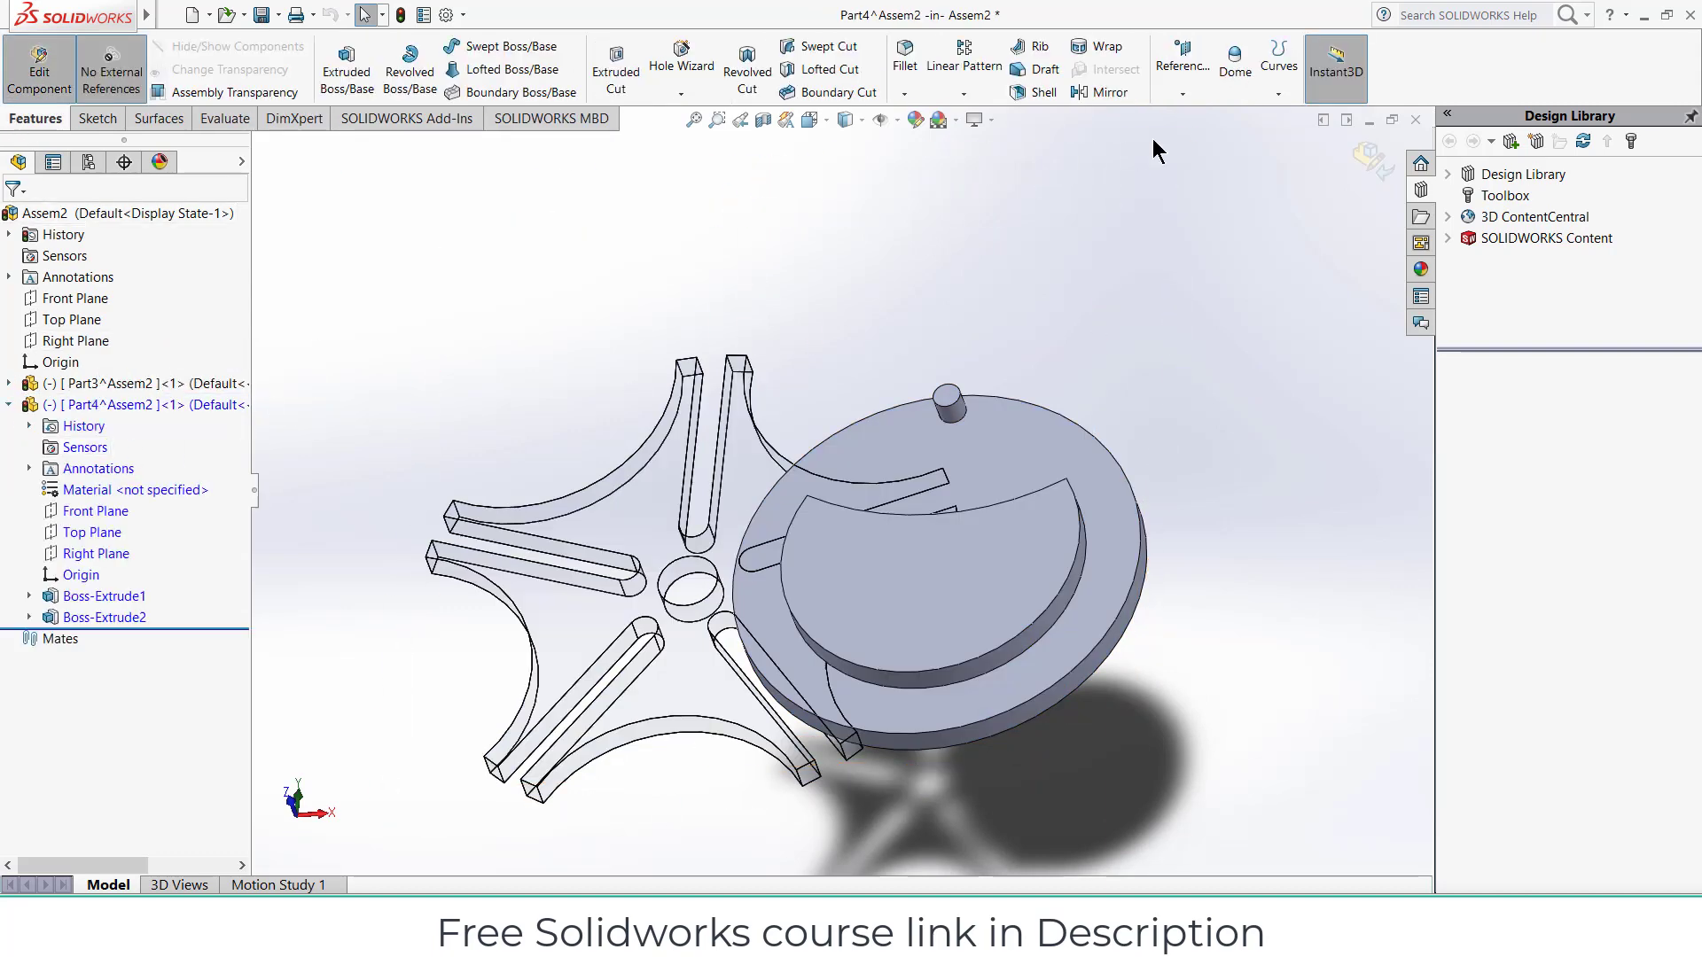
left_click(1364, 157)
Step: Change which item types are shown in the view, and move the driver disc and star wheel apart until they are clear of each other
left_click(897, 119)
left_click(889, 176)
scroll(1069, 417, "up", 3)
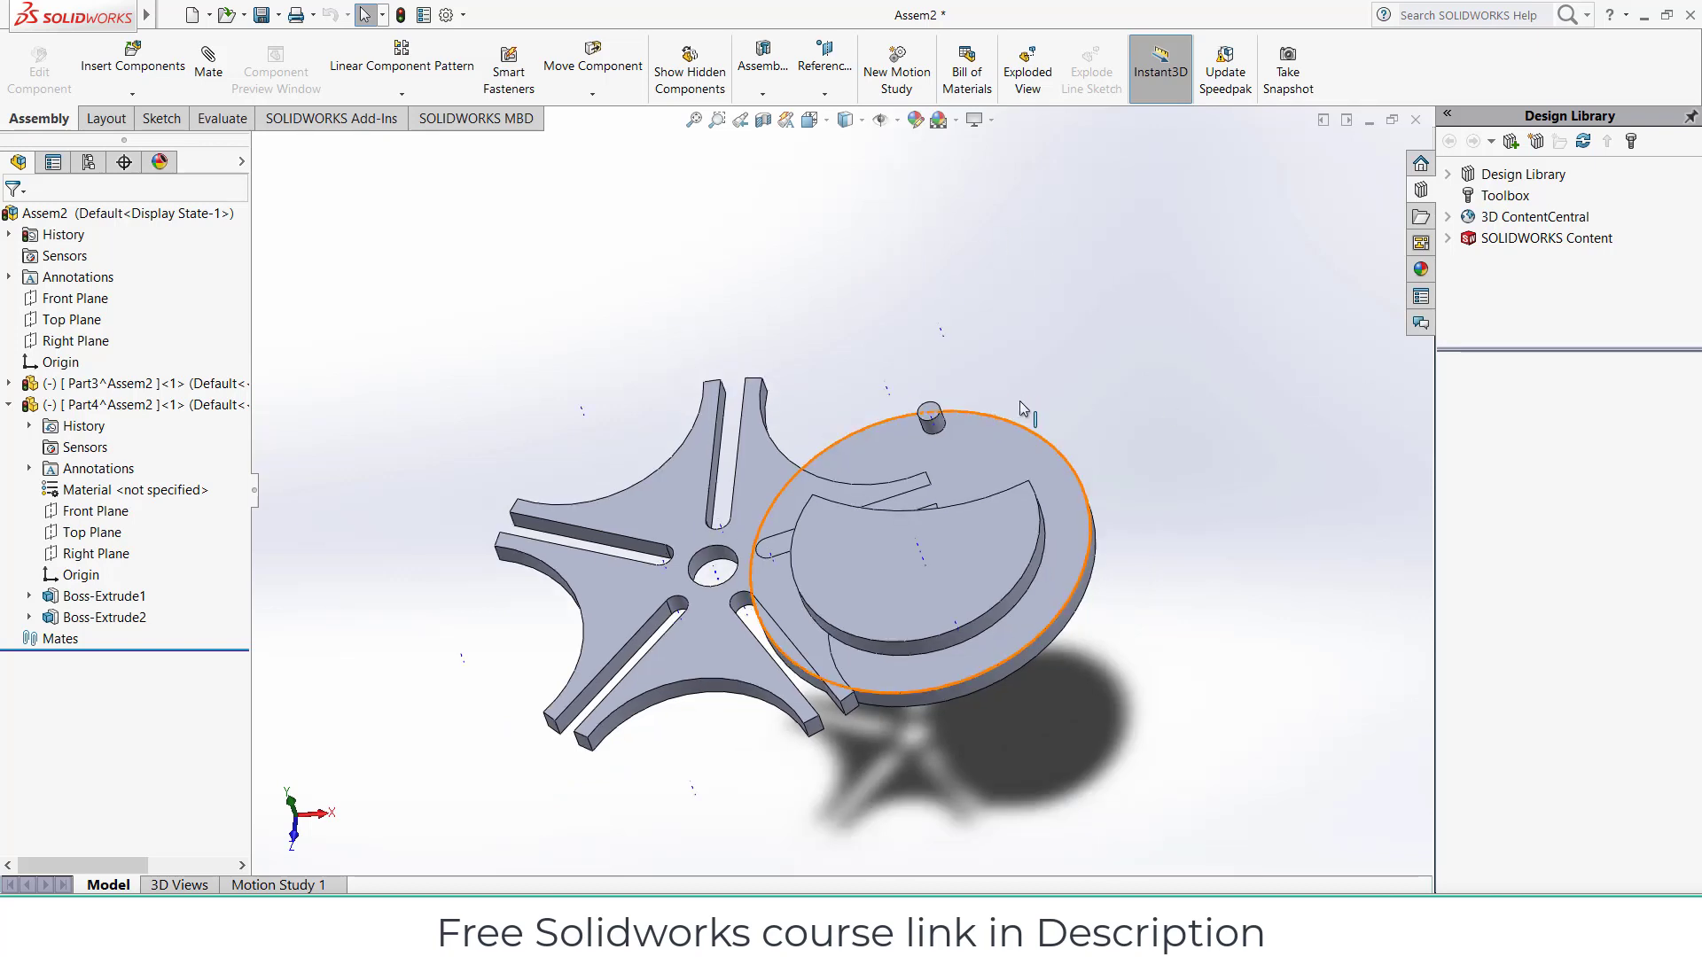
left_click_drag(815, 486, 1055, 516)
left_click_drag(807, 594, 560, 518)
left_click(323, 353)
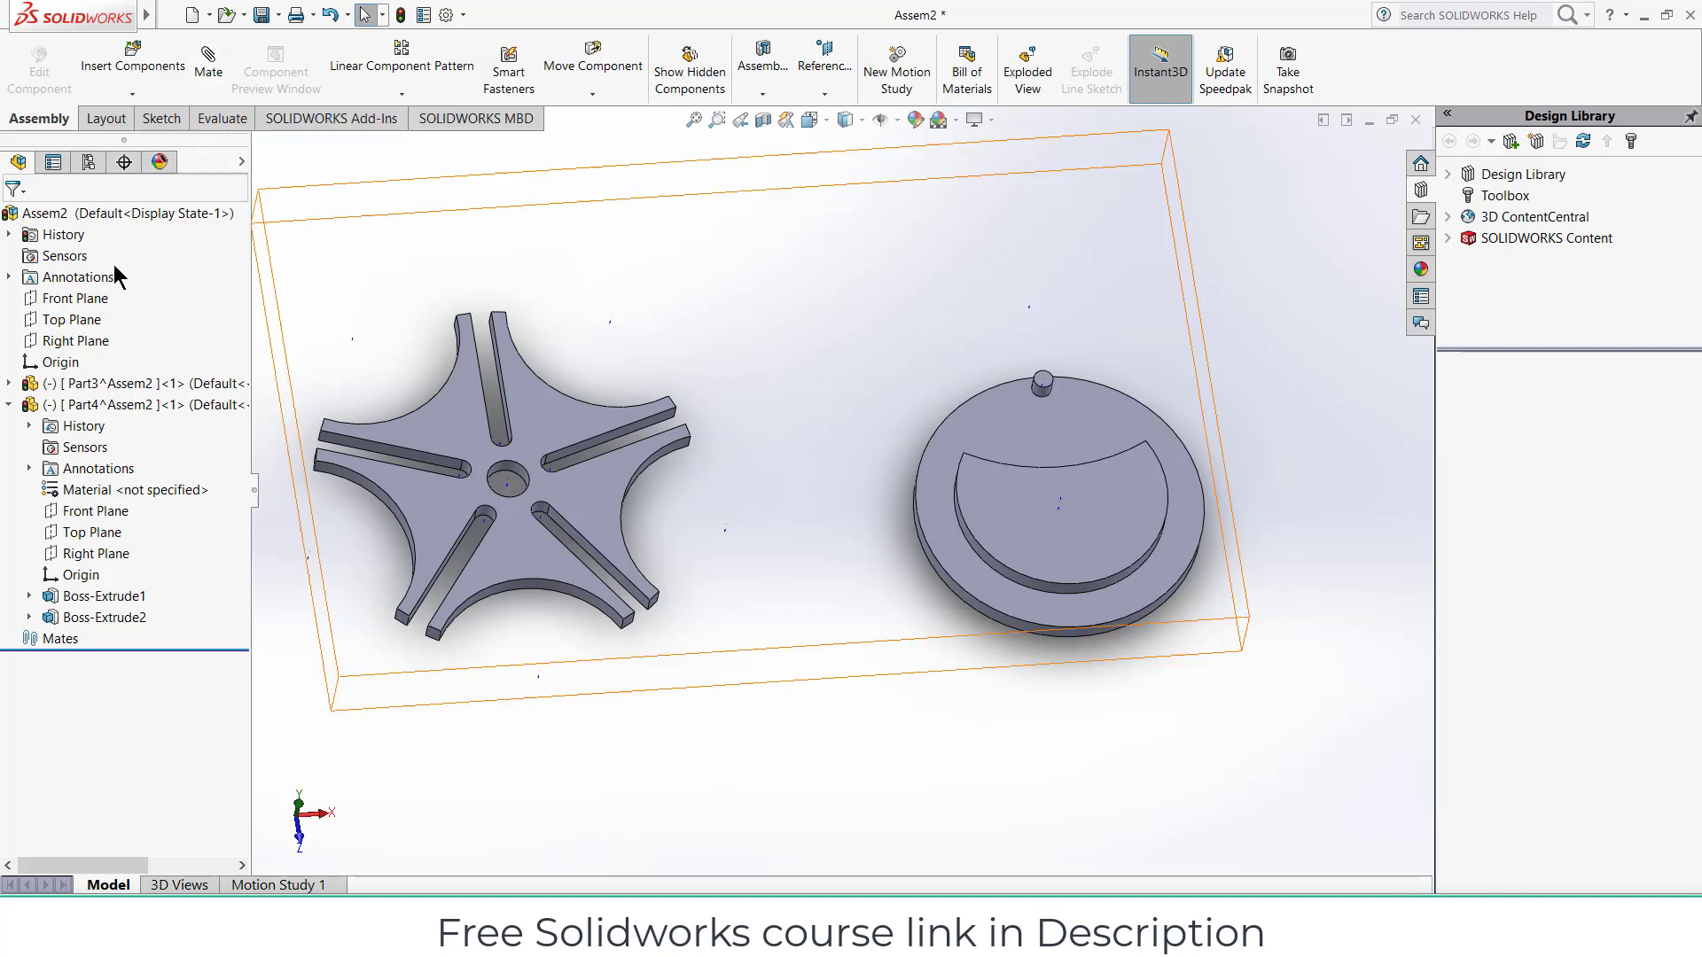
Step: Start a sketch on the assembly's Front Plane and draw a vertical centerline upward from the origin
left_click(76, 301)
left_click(93, 276)
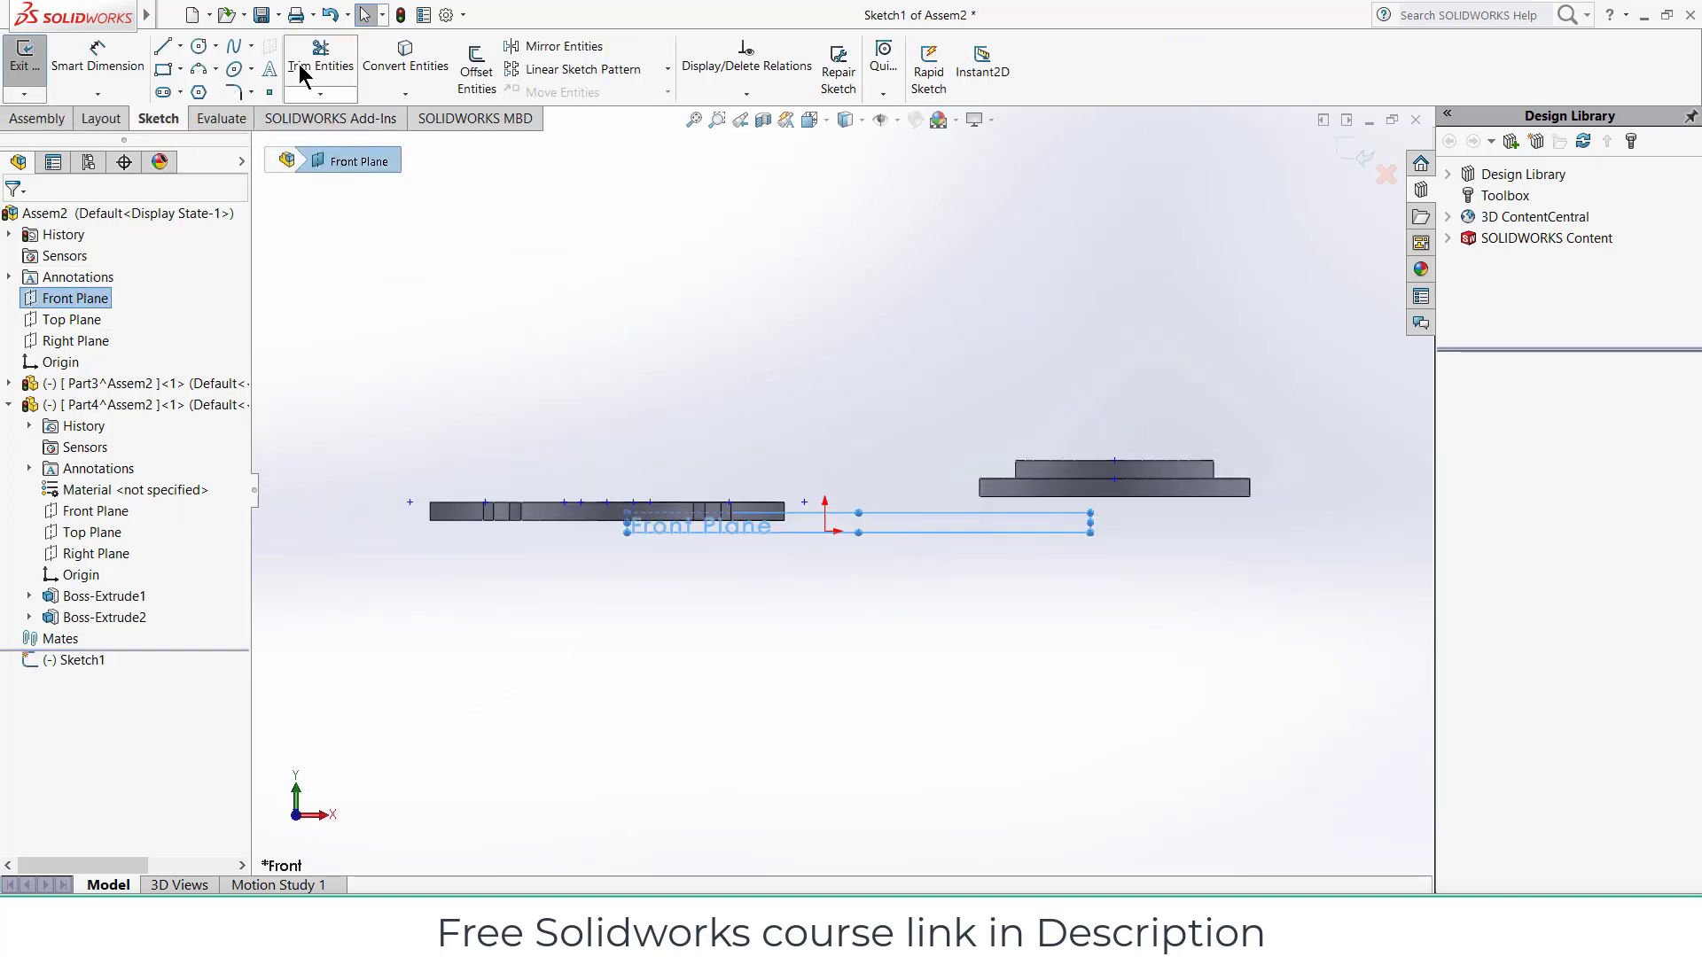
left_click(180, 46)
left_click(195, 86)
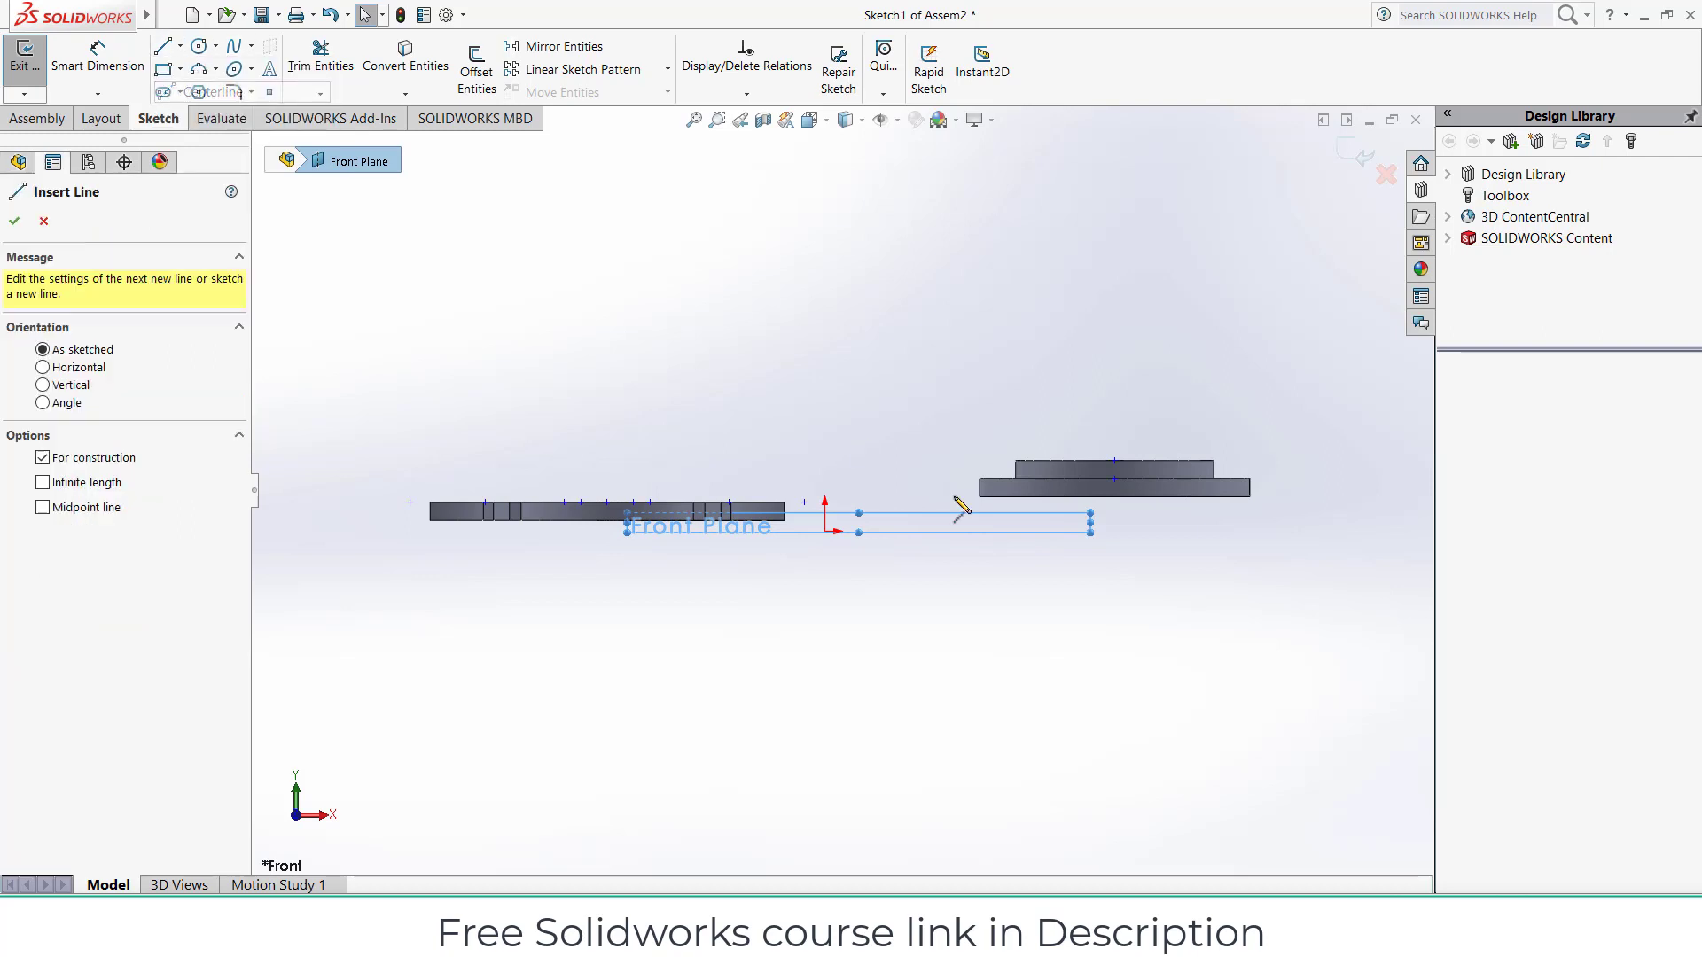
left_click(824, 532)
left_click(824, 446)
key("Escape")
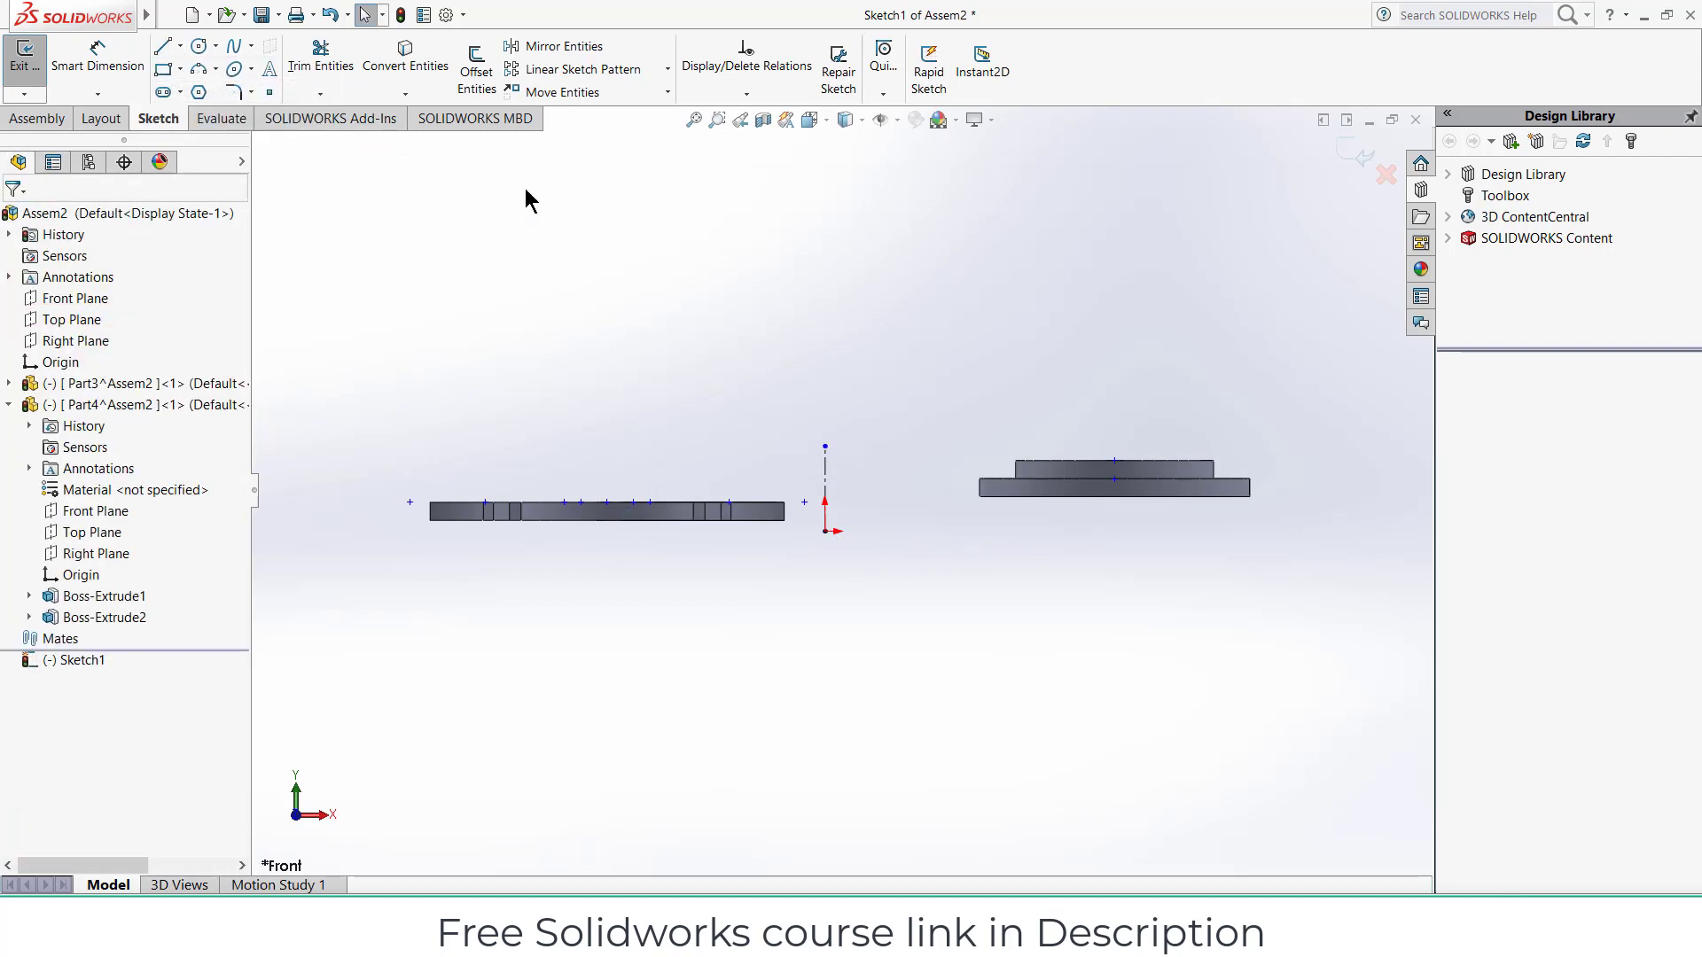
Step: Draw a second vertical centerline about 59 mm tall through the driver disc, with its lower end level with the origin
left_click(179, 46)
left_click(199, 87)
left_click(824, 532)
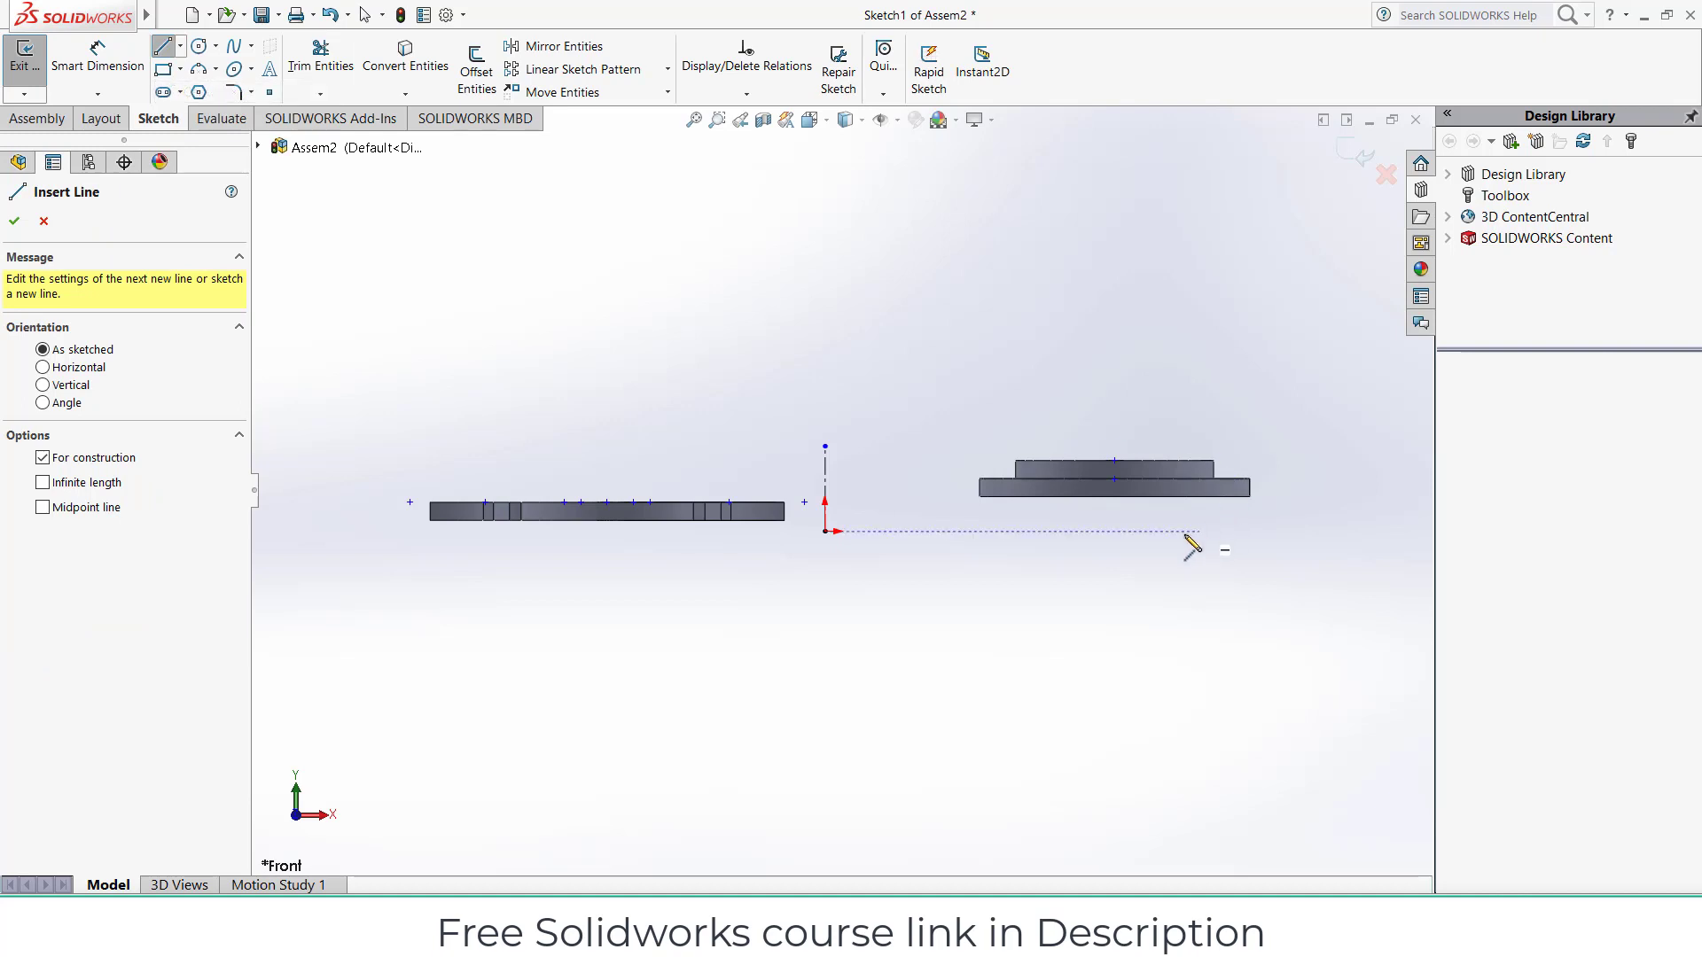
left_click(1144, 532)
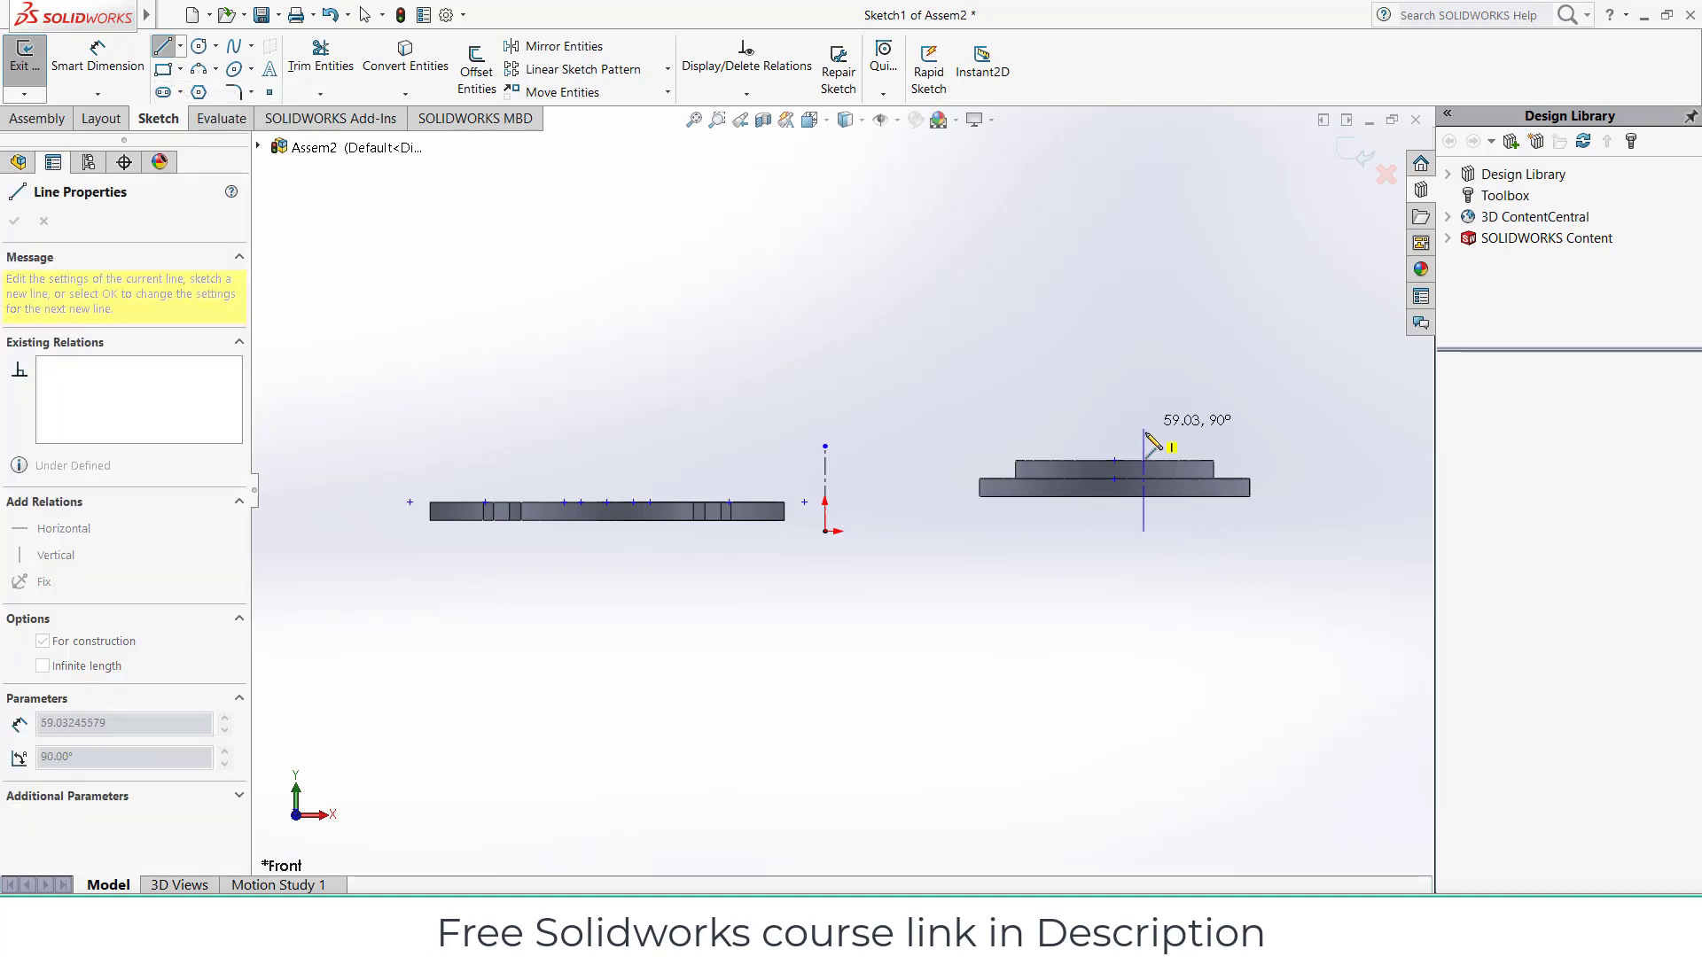
left_click(1145, 436)
key("Escape")
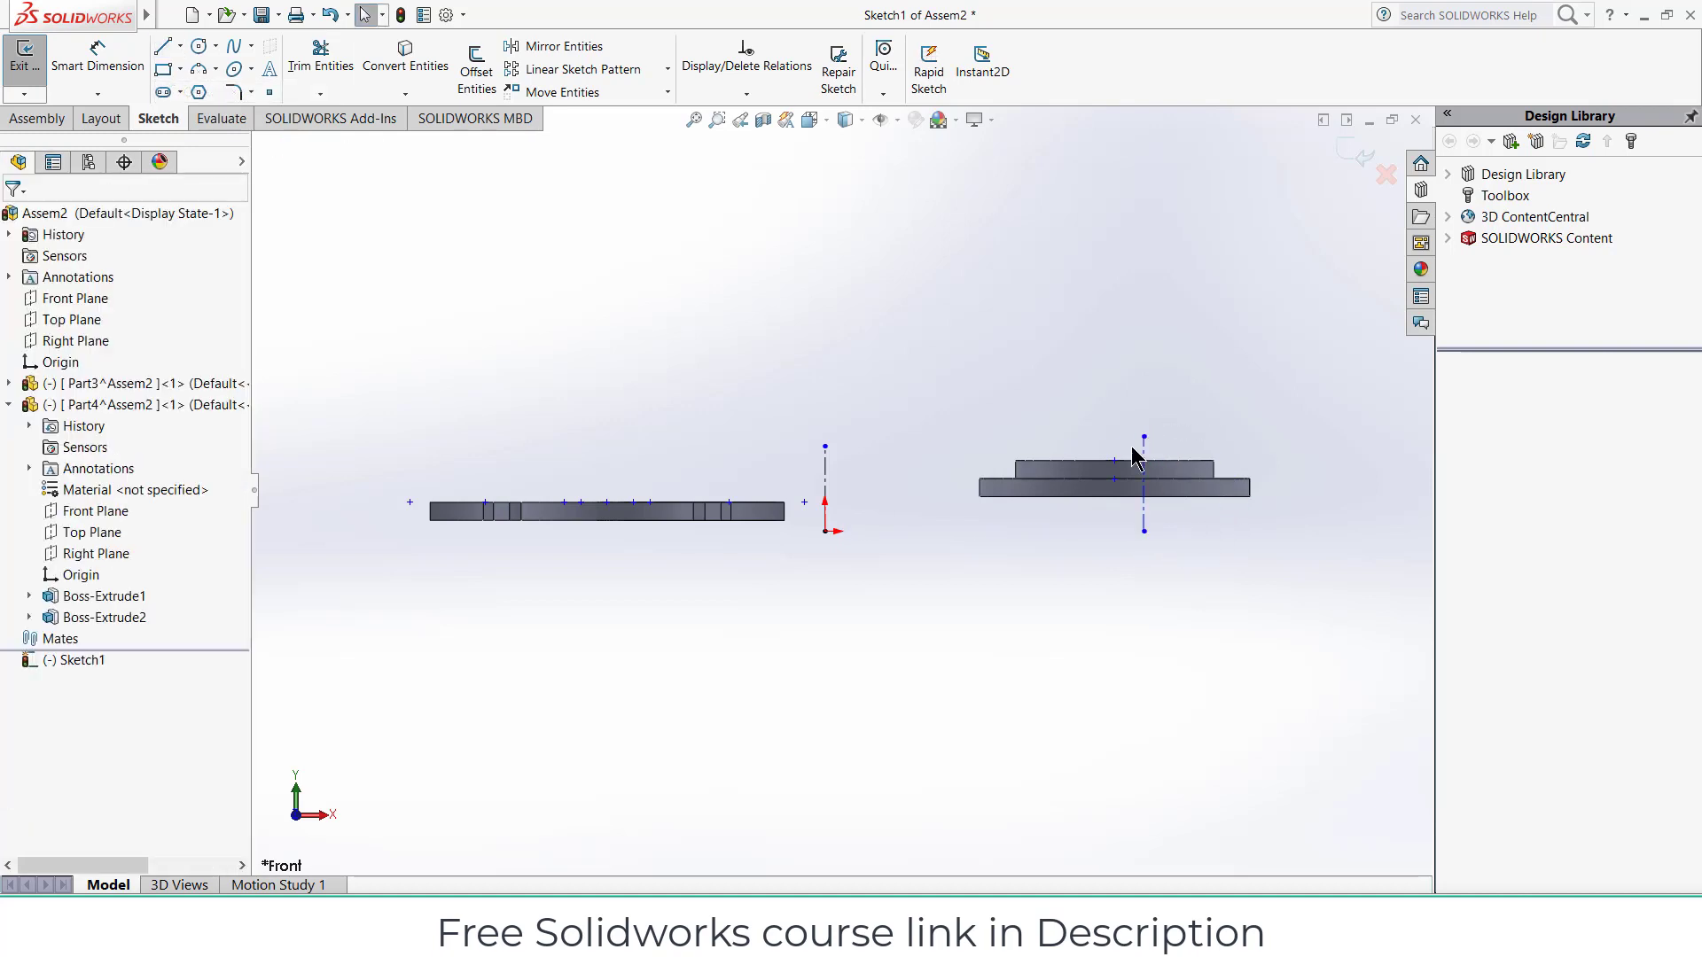
Step: Dimension the spacing between the two centerlines as 115 mm and exit the sketch
left_click(97, 55)
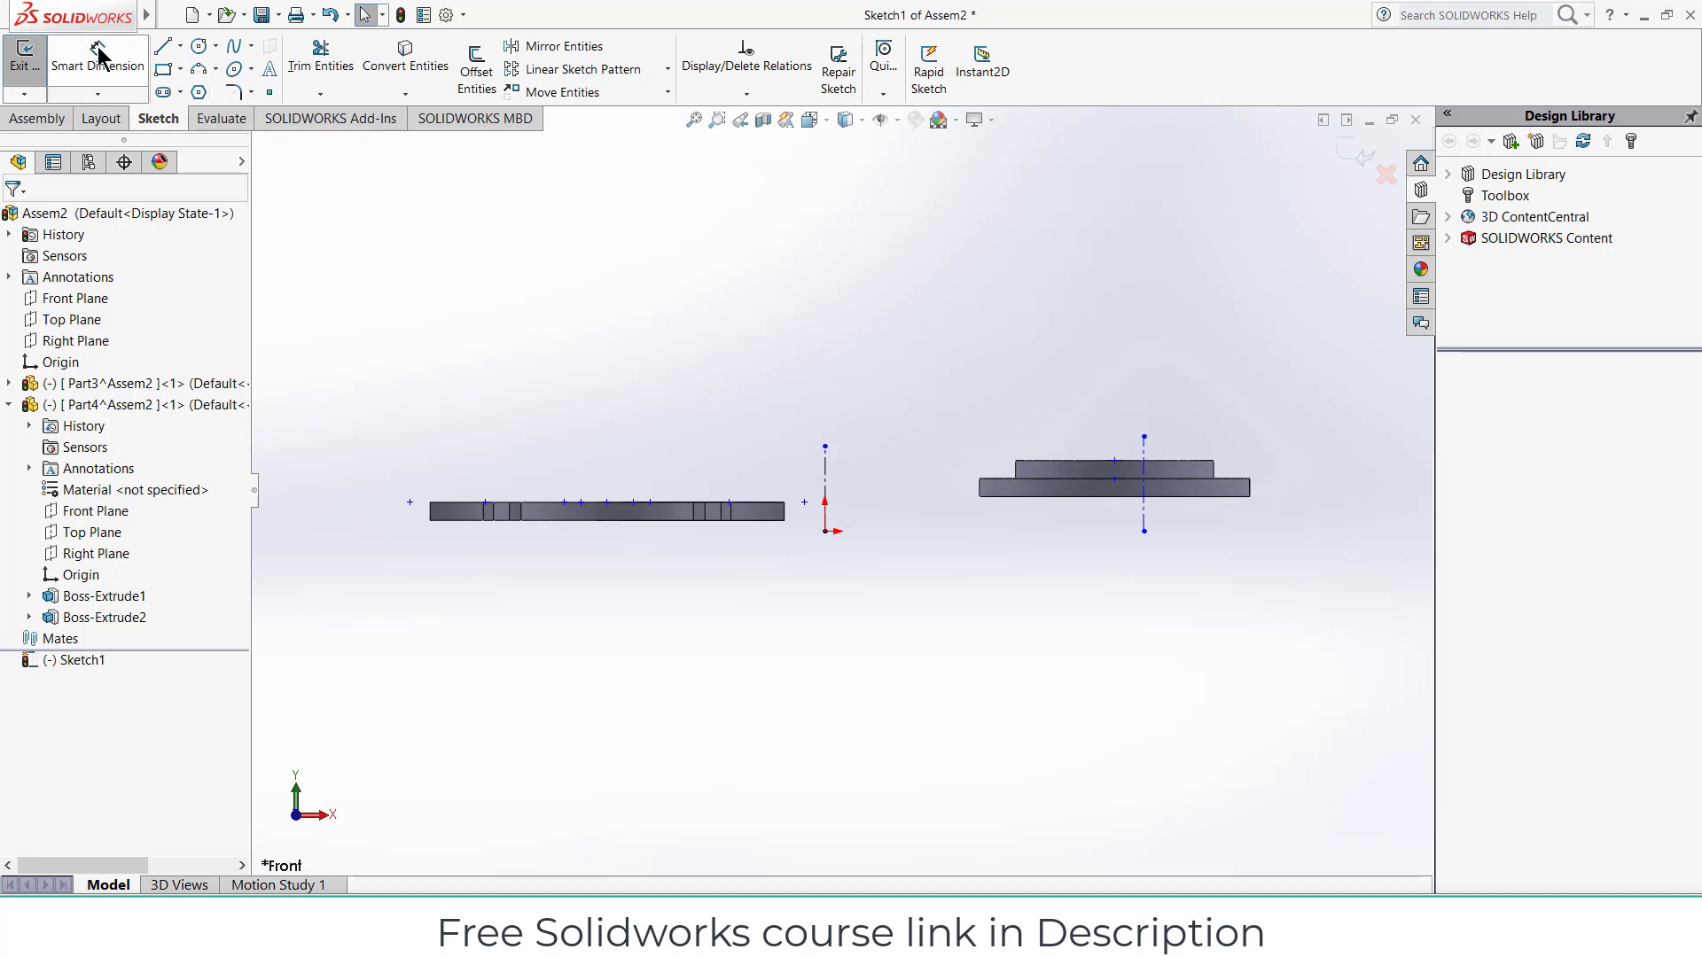
left_click(825, 472)
left_click(1144, 506)
left_click(1094, 381)
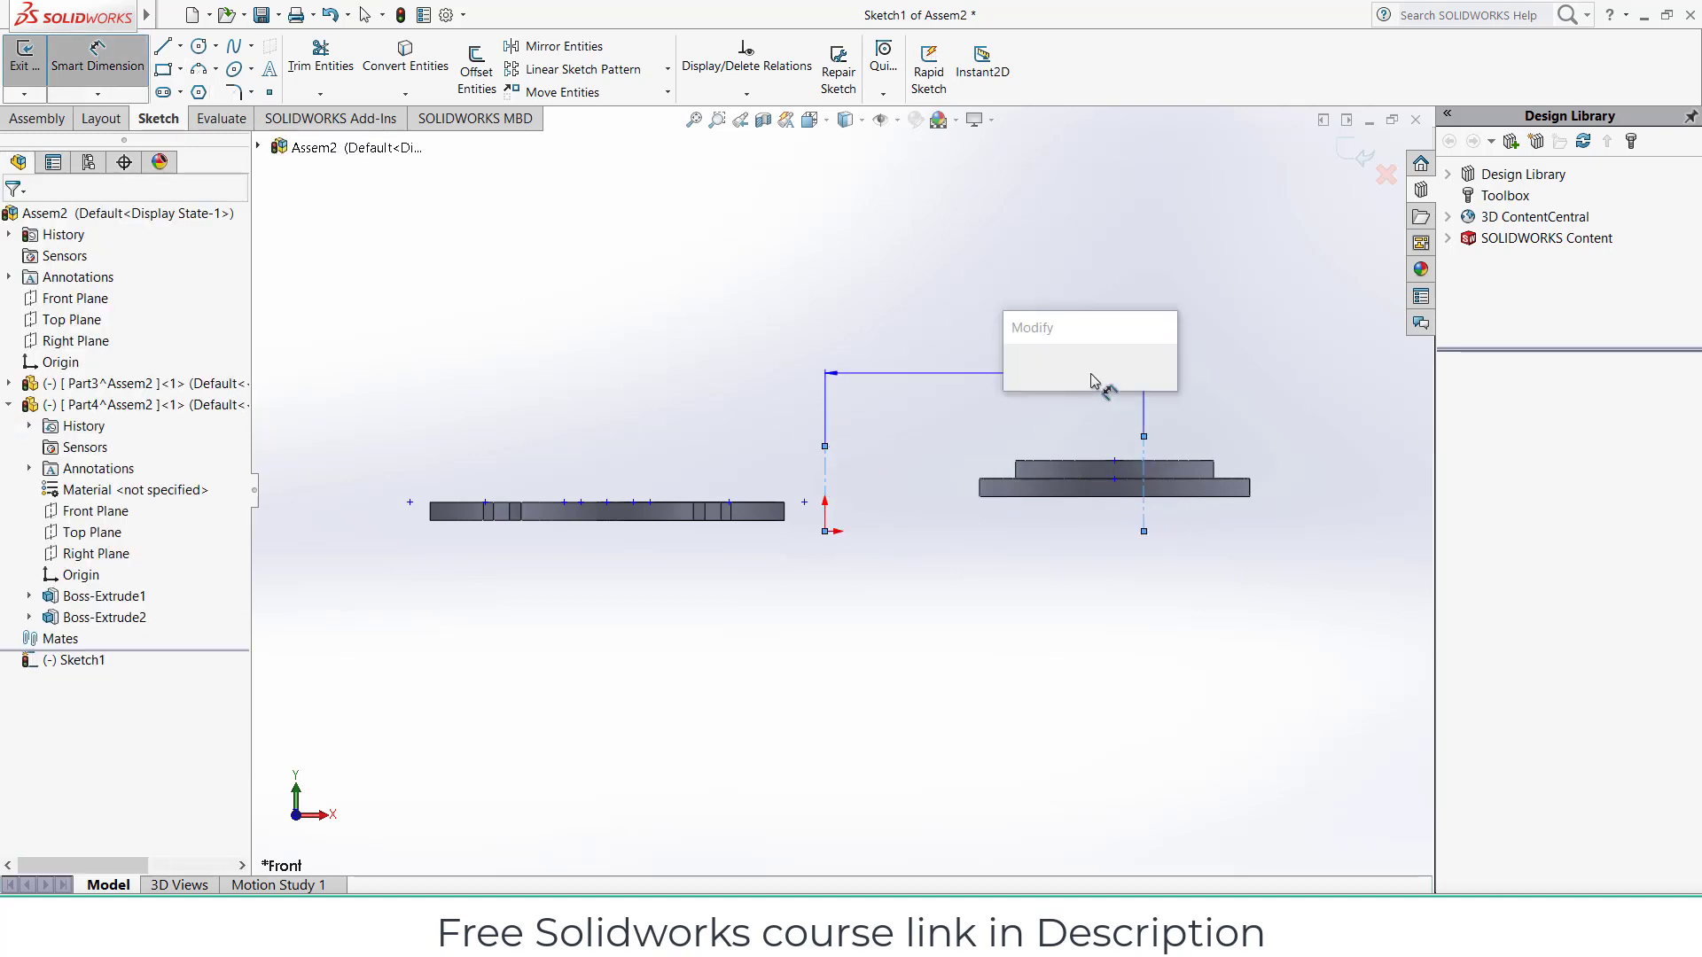
type("115")
key("Return")
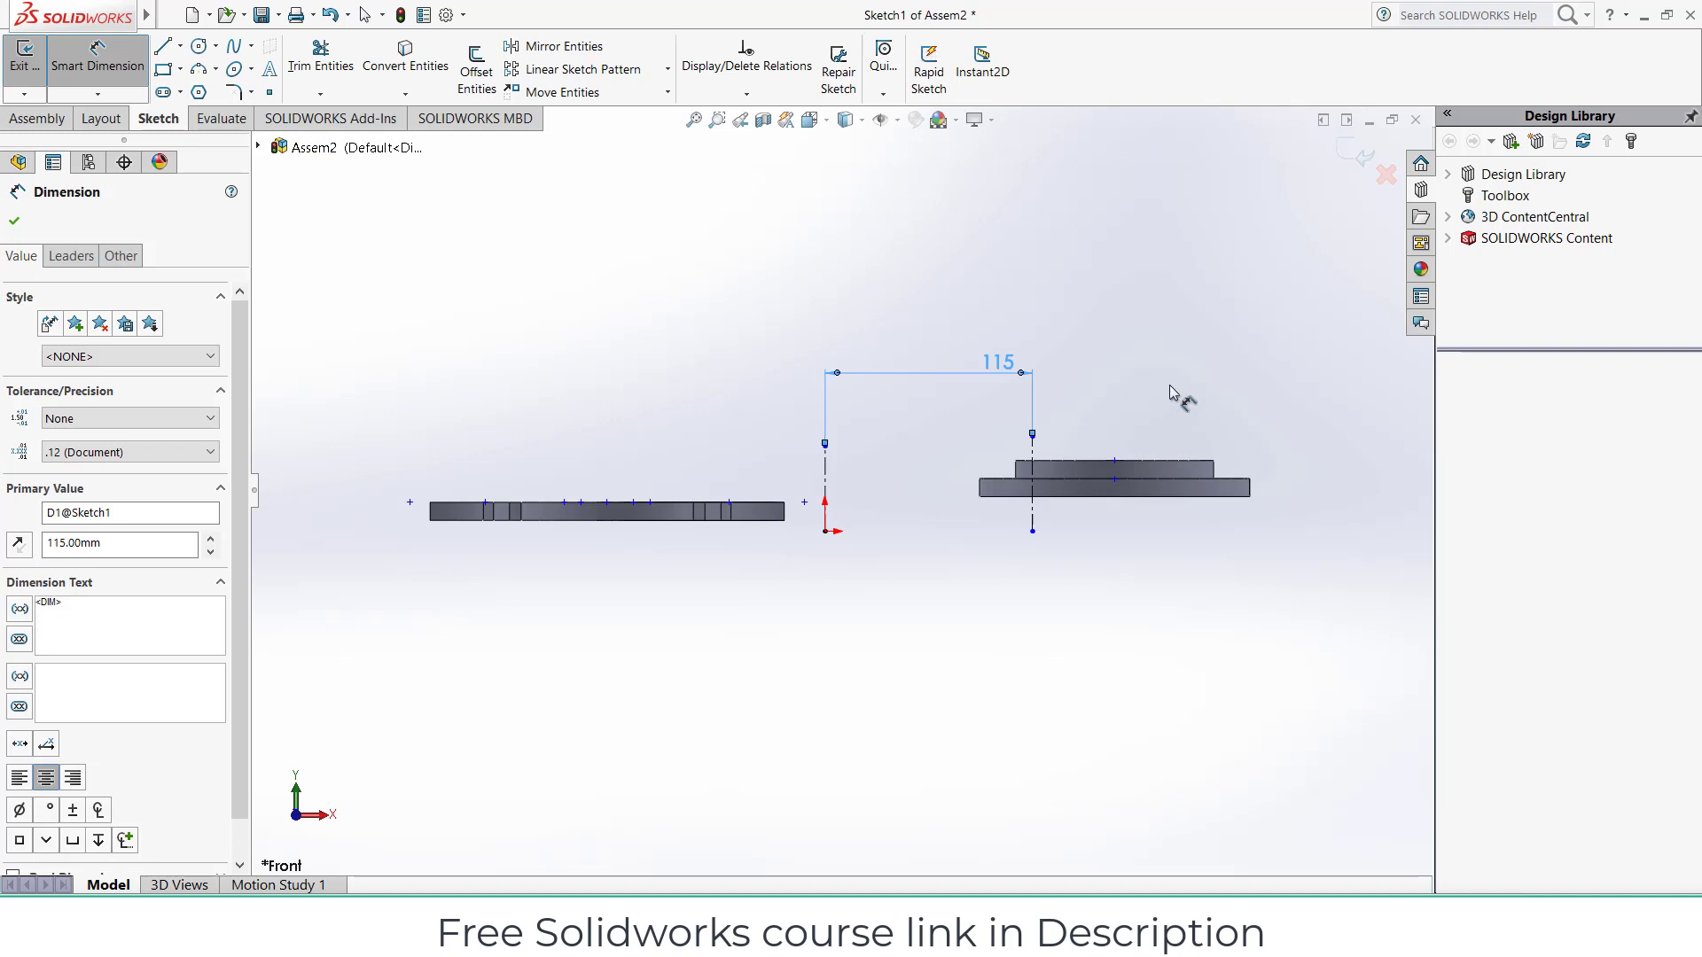
left_click(1358, 155)
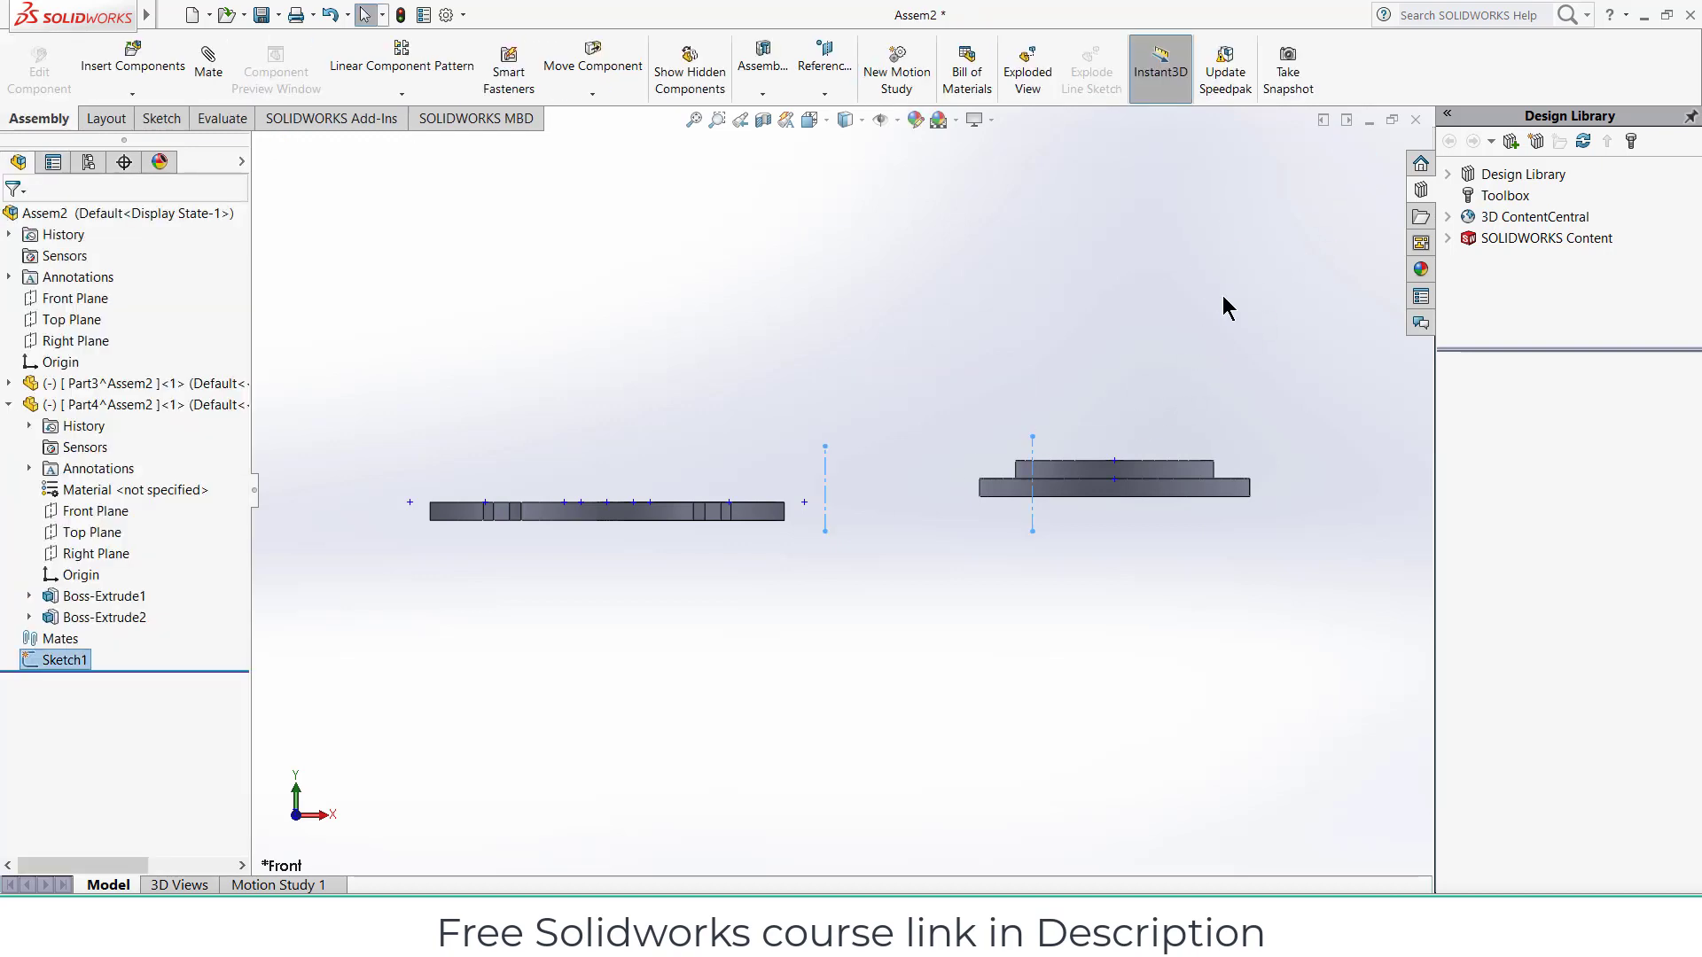
Step: Mate the star wheel's centre hole axis coincident with the sketch centerline at the origin
left_click(772, 336)
left_click(209, 67)
scroll(653, 562, "down", 6)
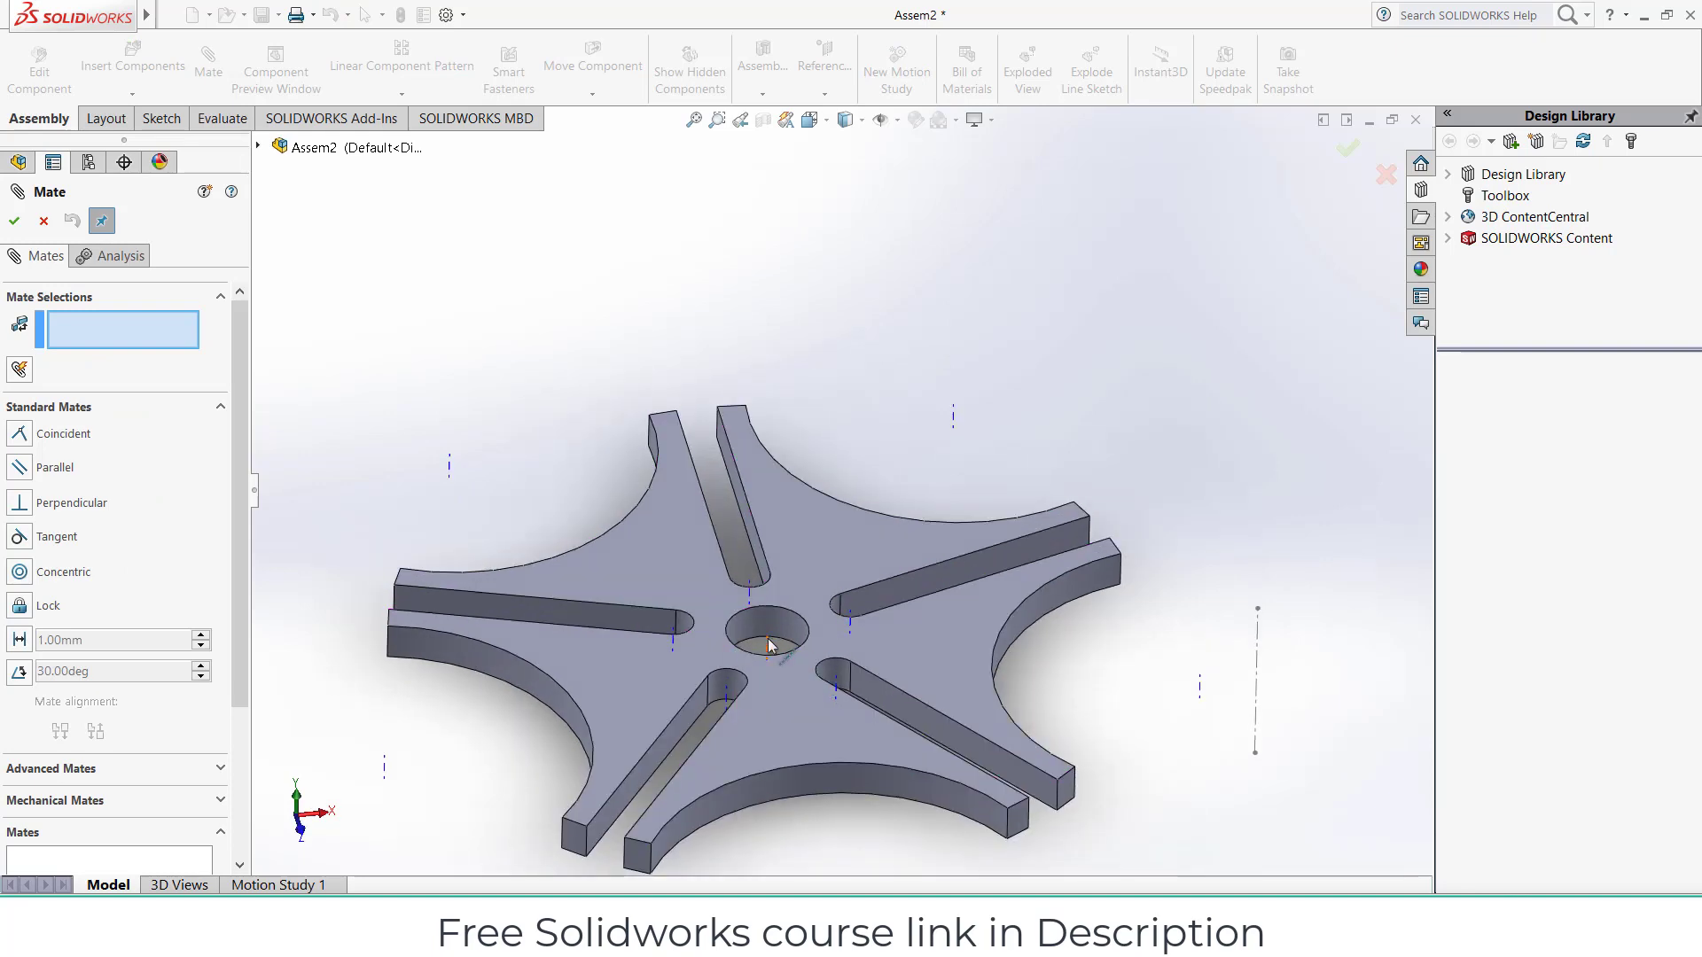
left_click(768, 645)
left_click(1257, 687)
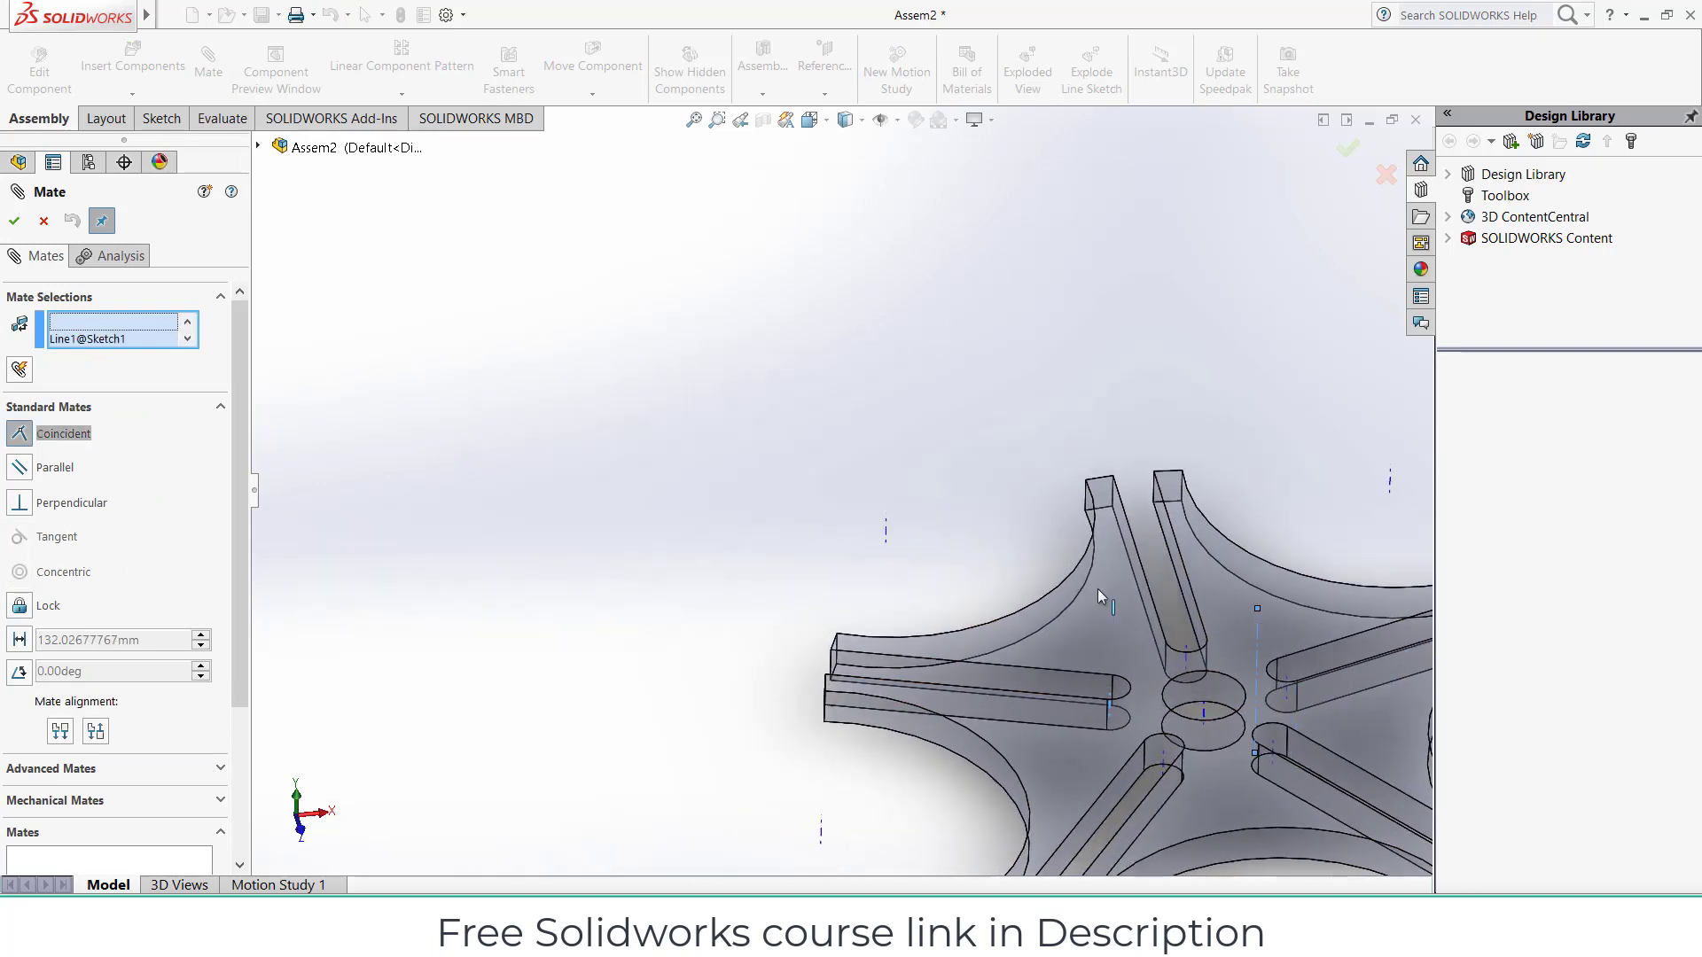
left_click(1327, 598)
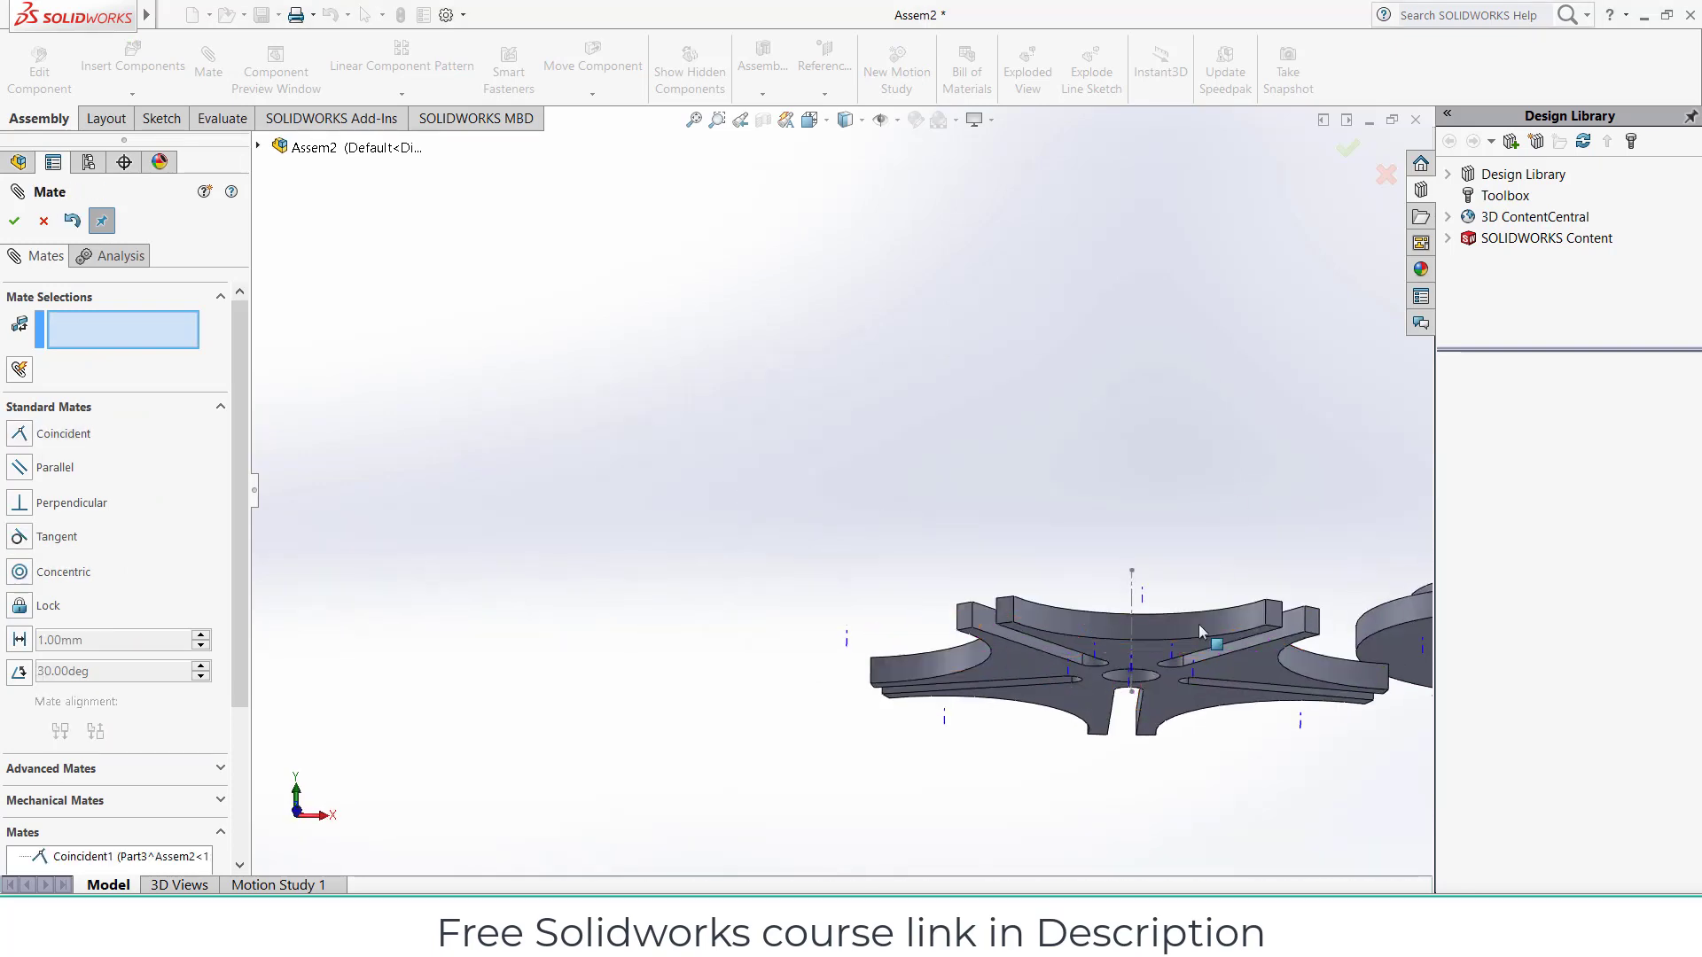
Step: Mate the star wheel's underside coincident with the assembly's Top Plane
left_click(1116, 635)
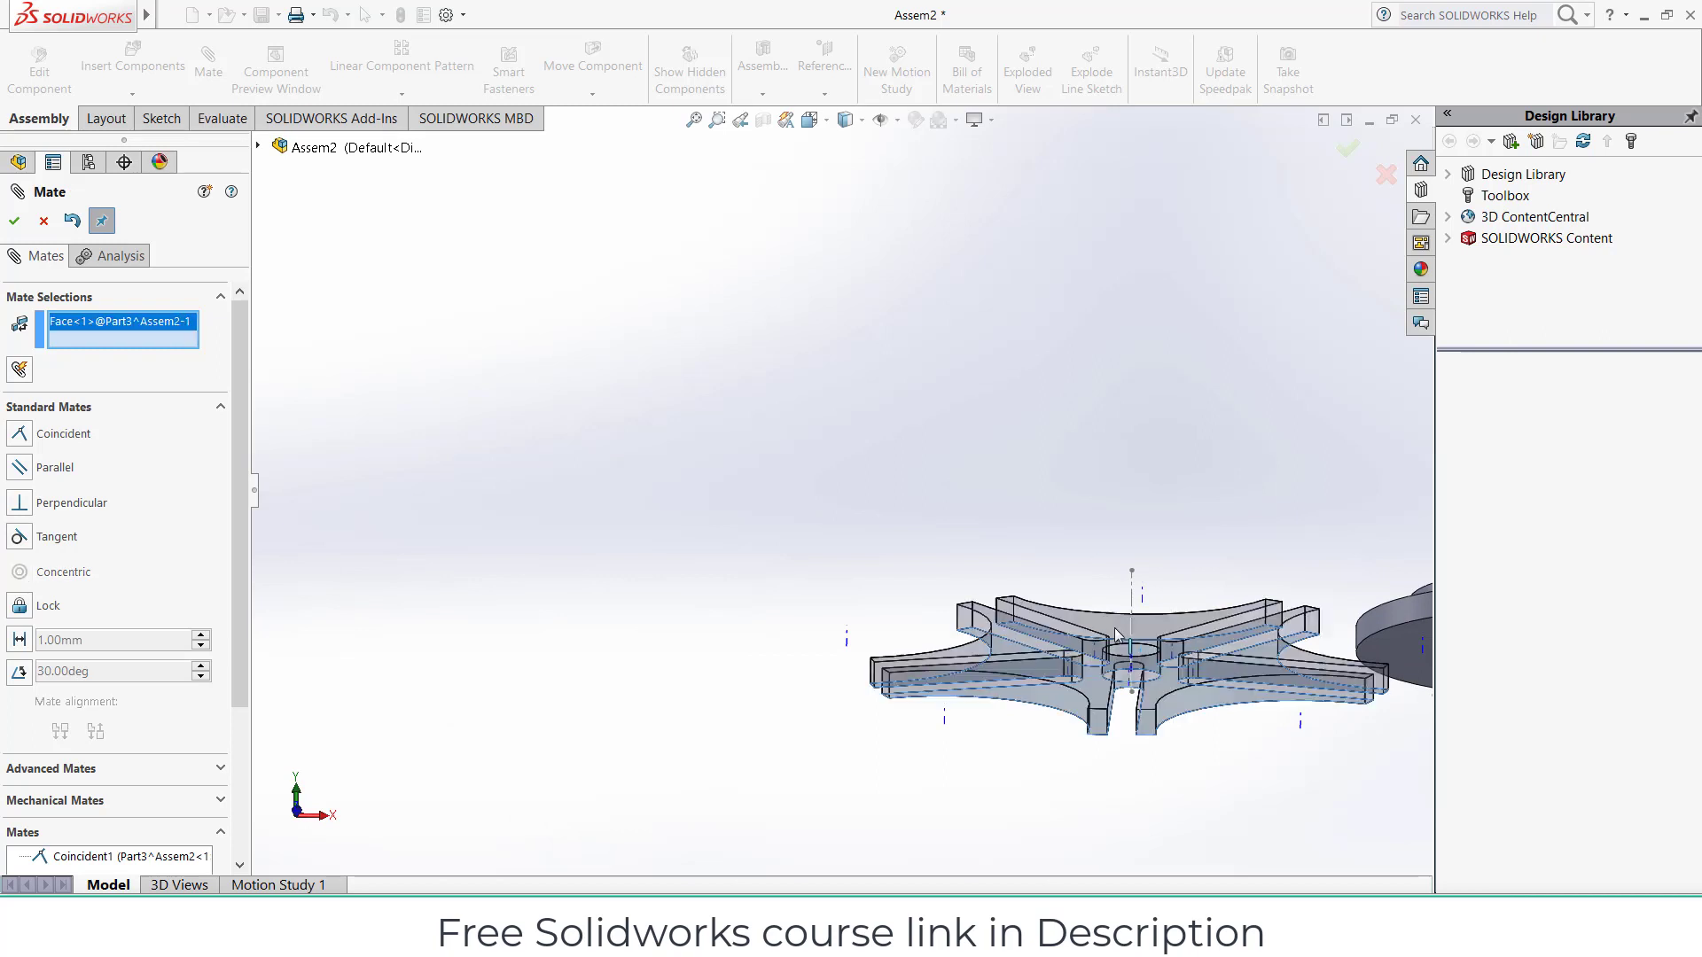
left_click(258, 147)
left_click(342, 254)
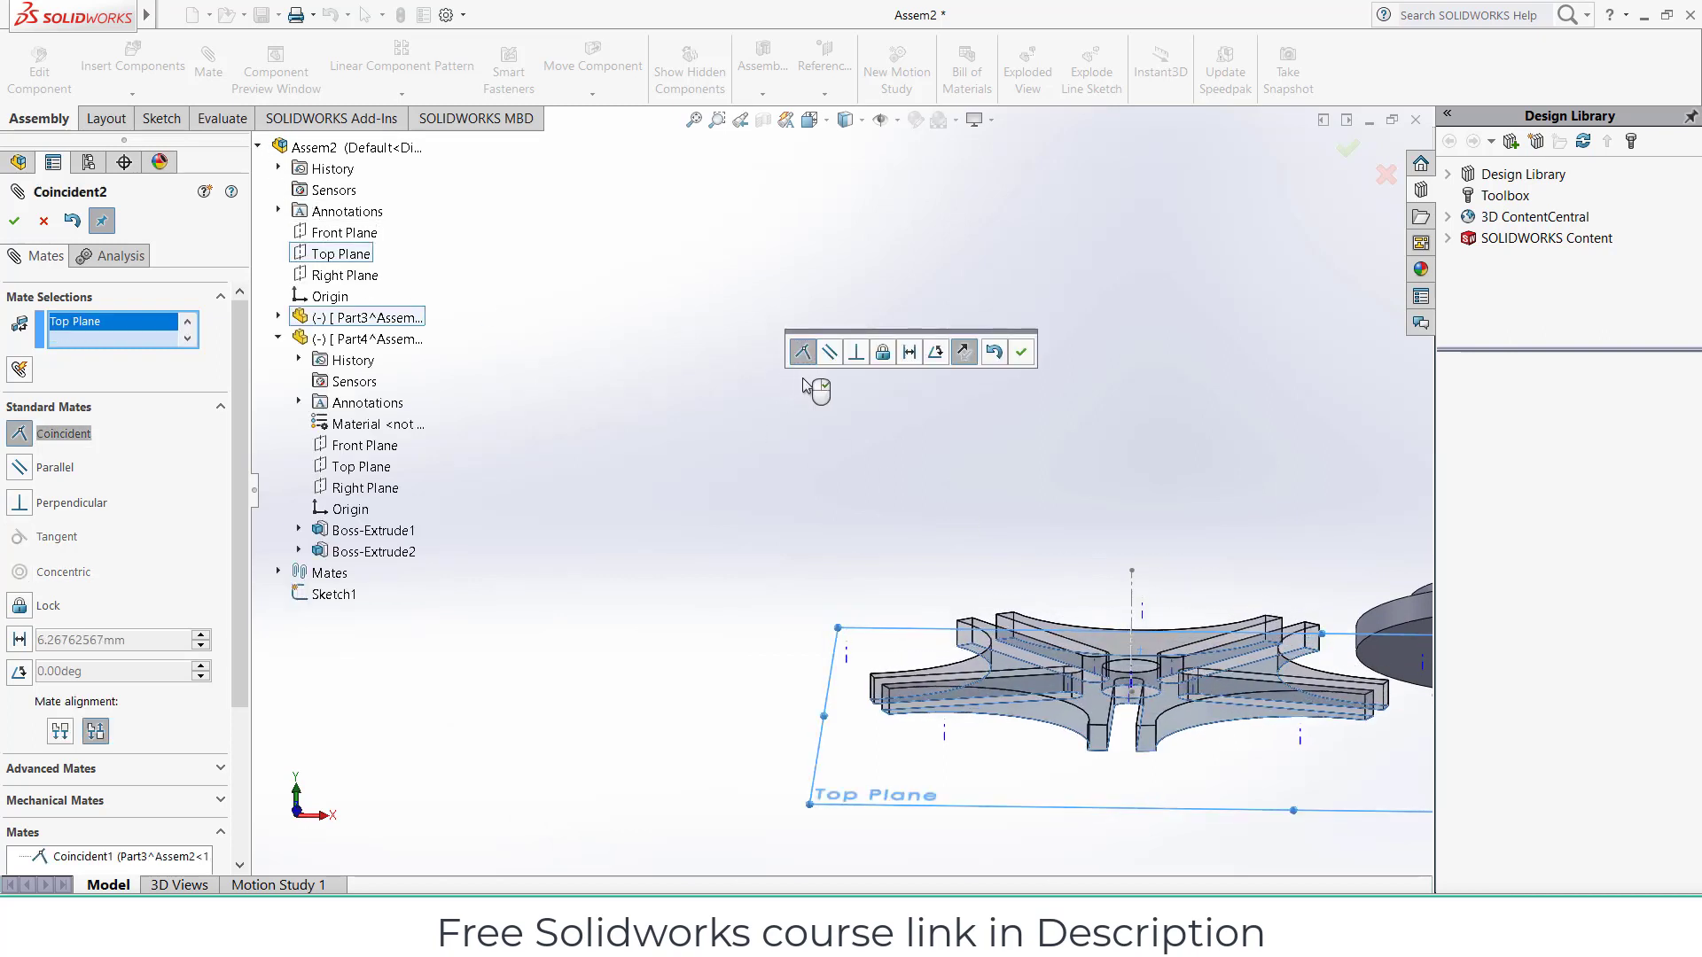
left_click(1020, 352)
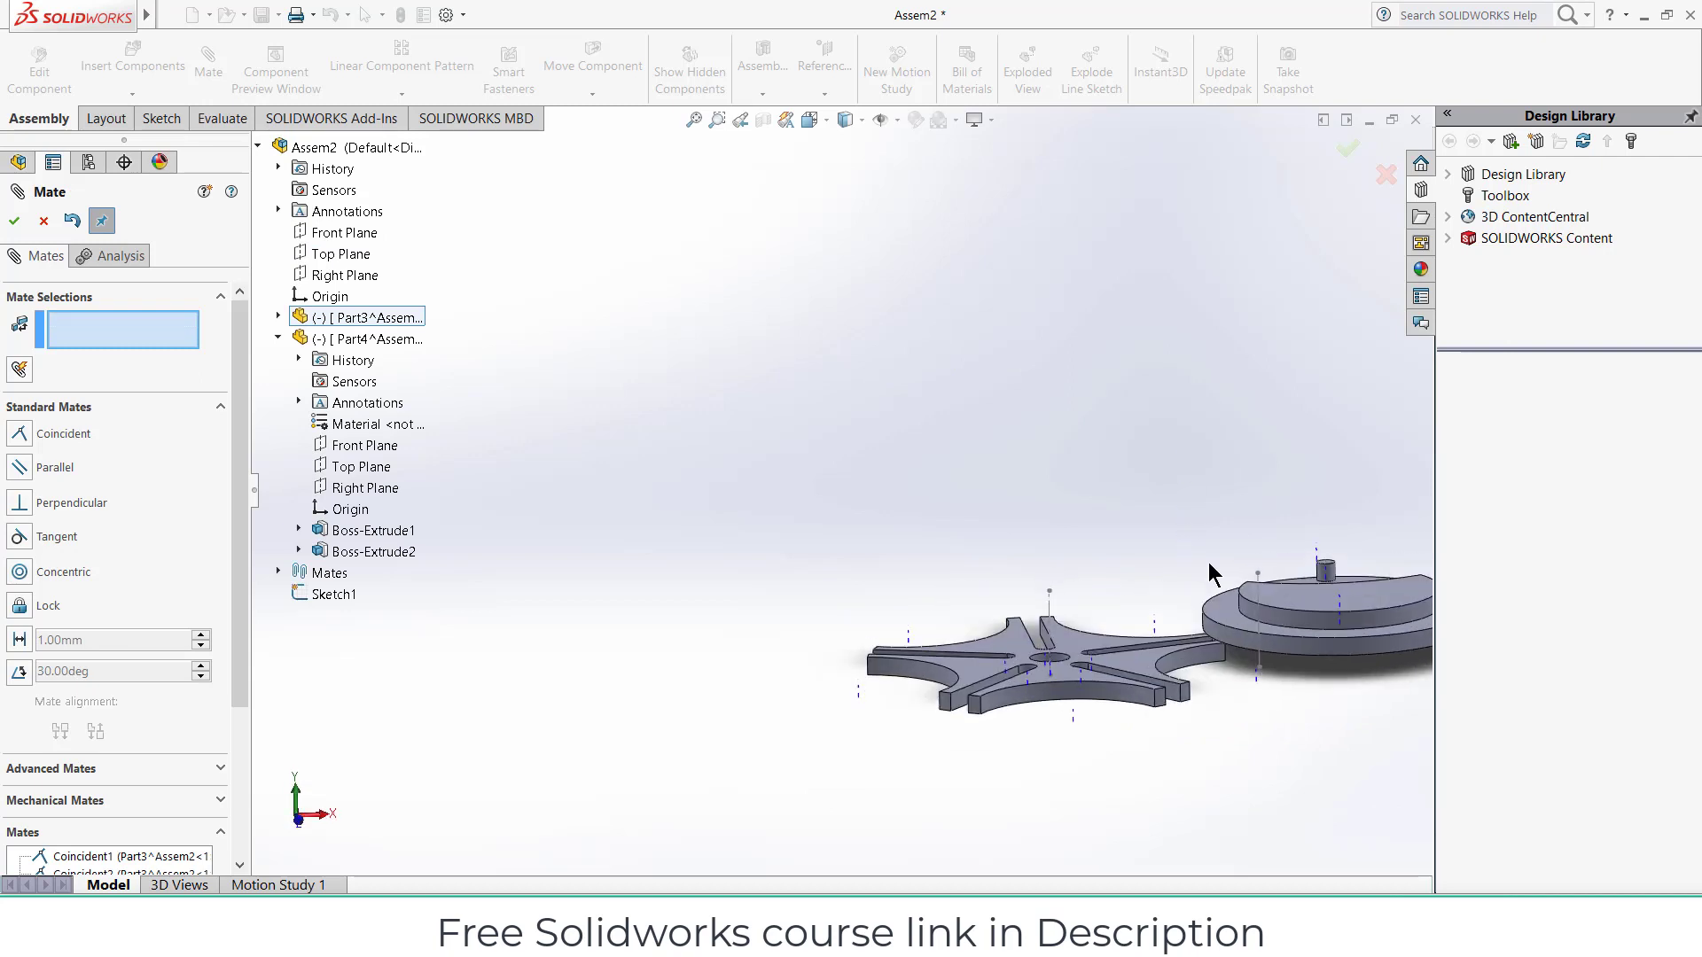
Step: Mate the driver disc's central axis coincident with the second sketch centerline
left_click(1340, 606)
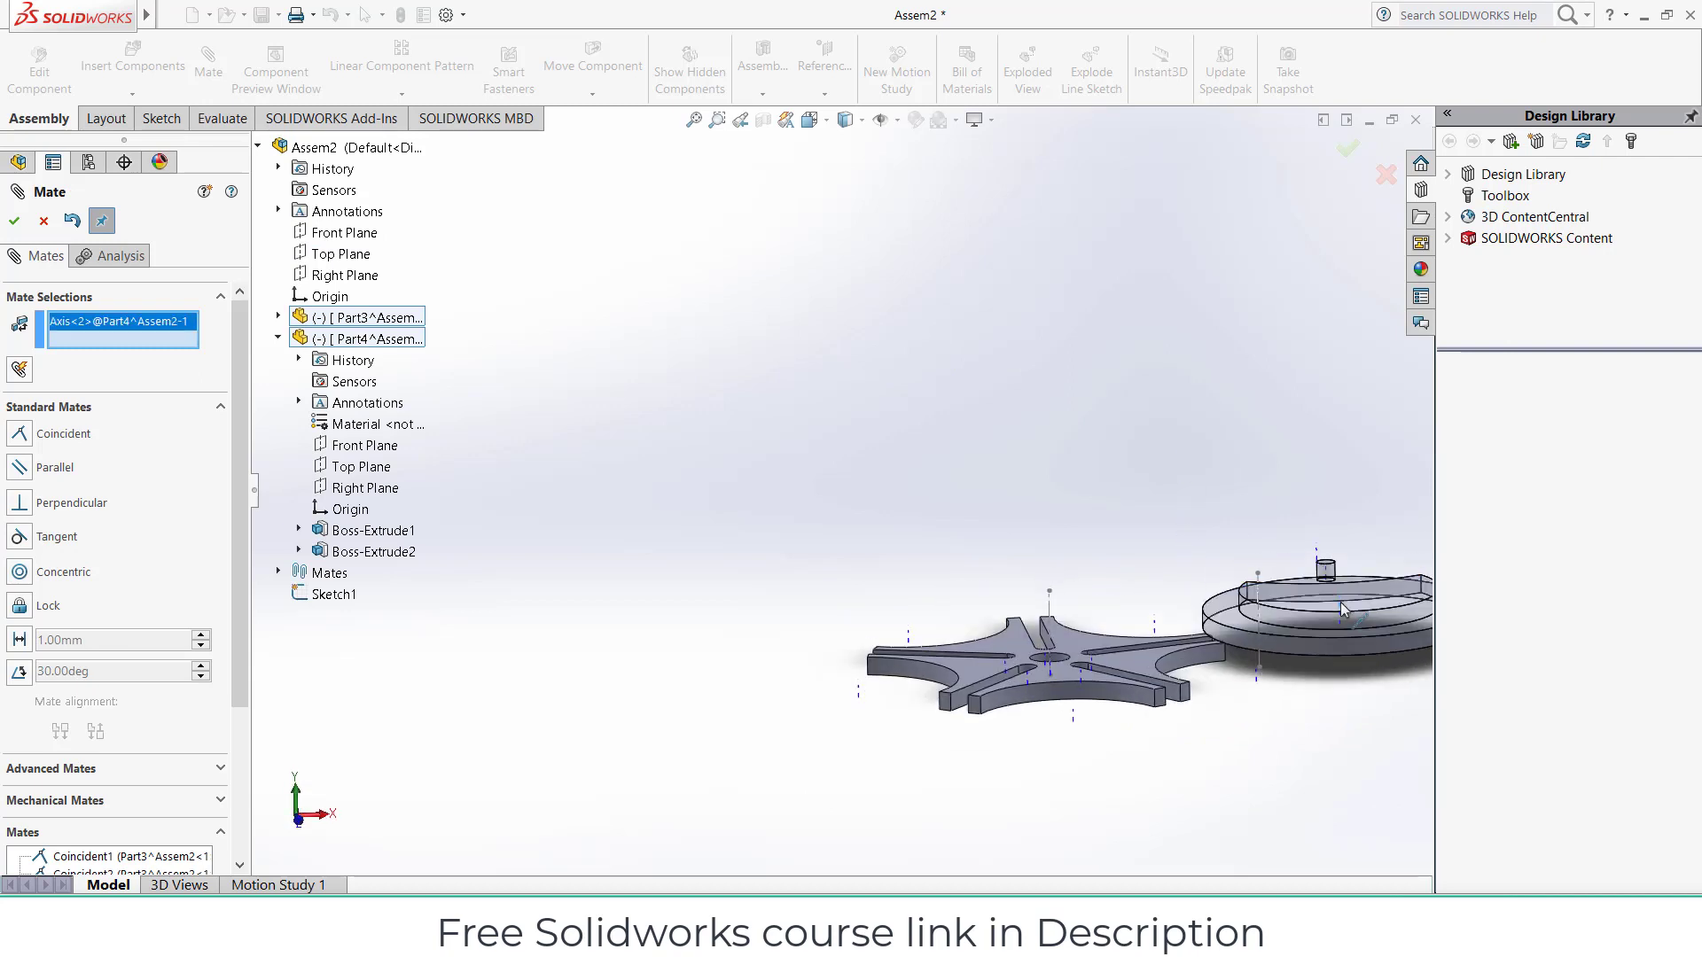
left_click(1259, 657)
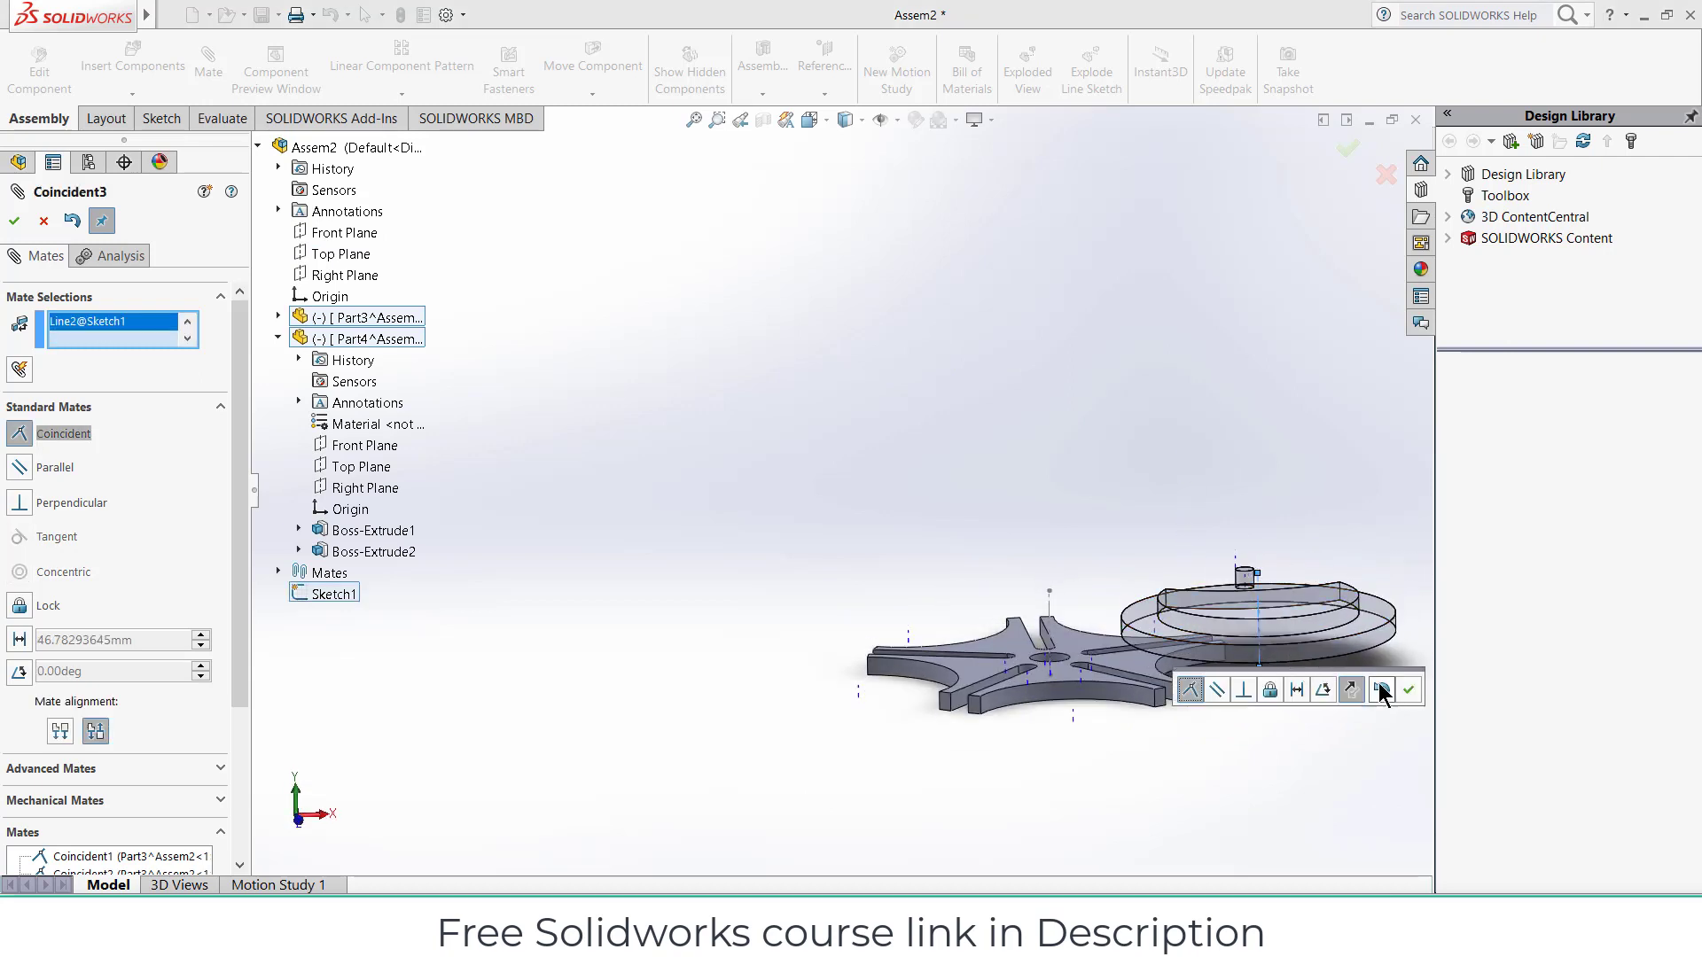
left_click(1409, 692)
Step: Mate the driver disc's upper face around the crescent coincident with the star wheel's underside, and finish mating
middle_click_drag(1409, 692, 1174, 647)
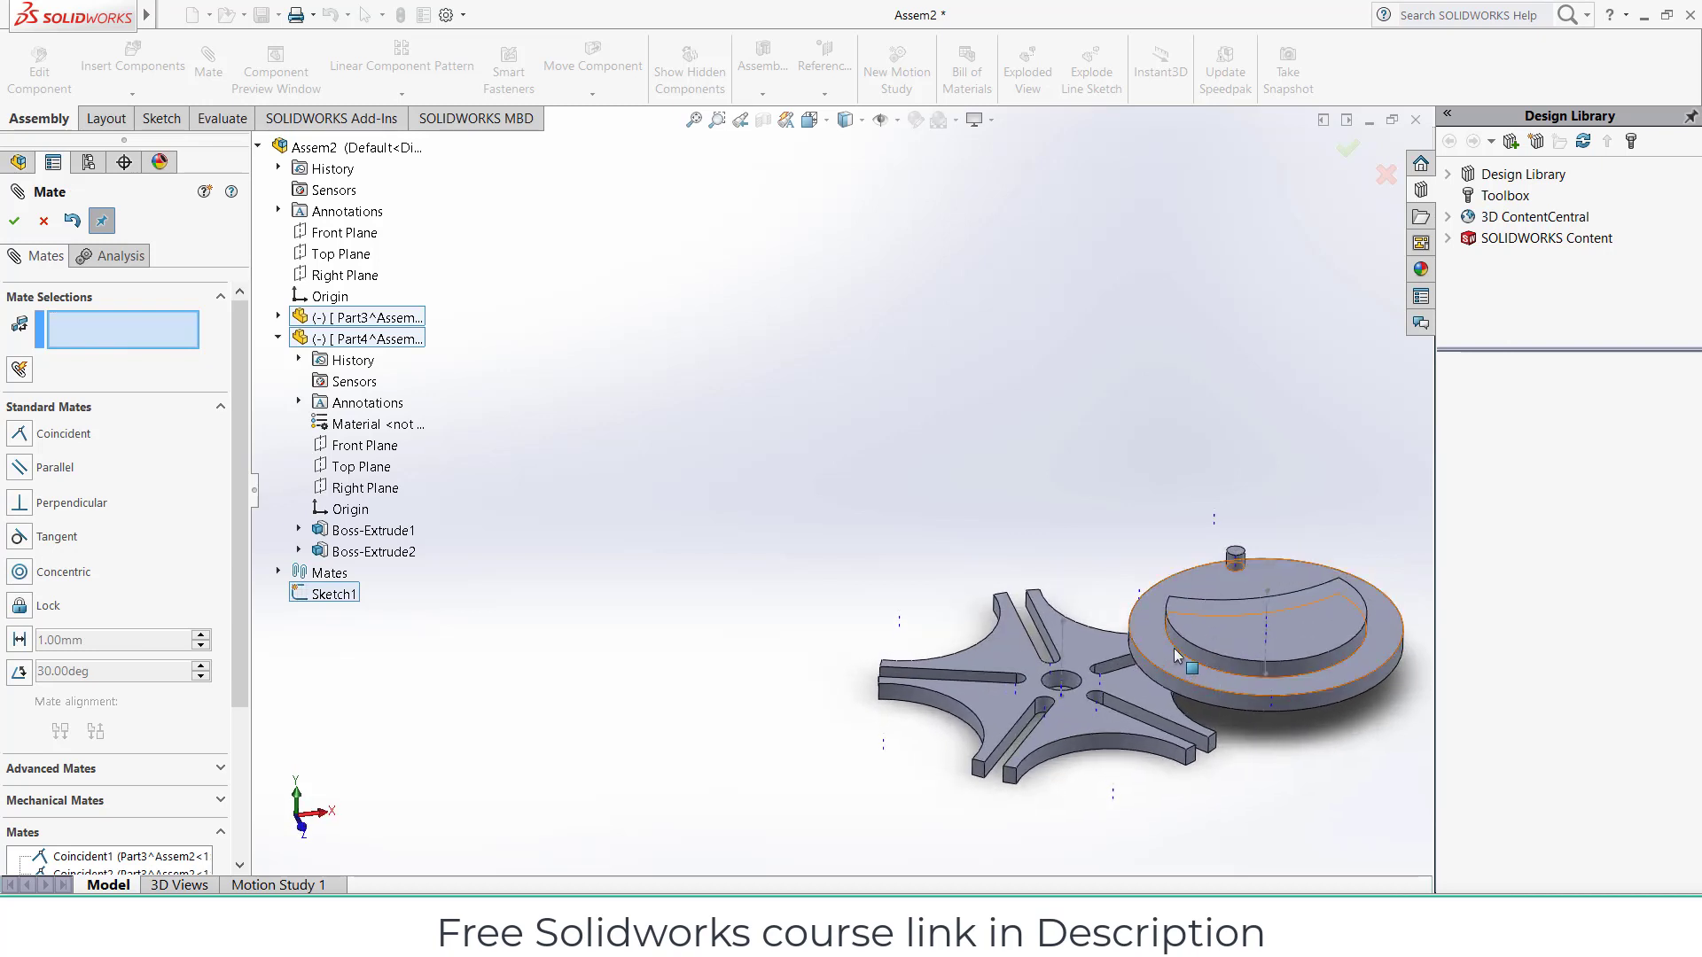
middle_click_drag(1155, 716, 1080, 603)
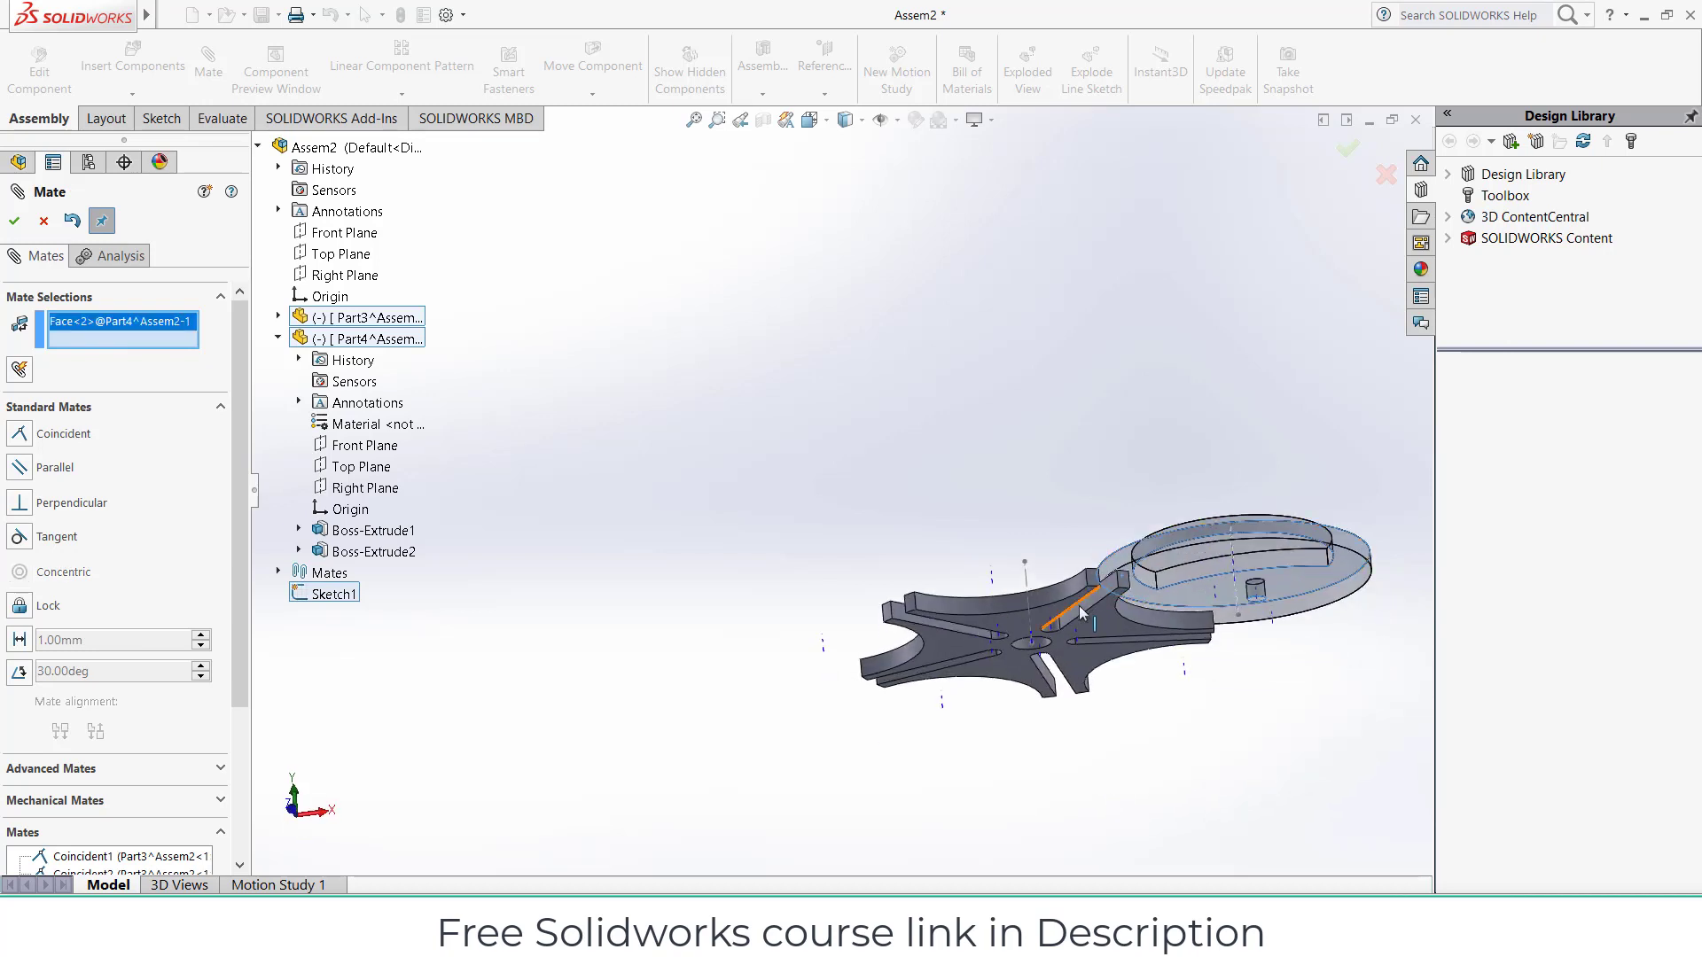
left_click(1080, 612)
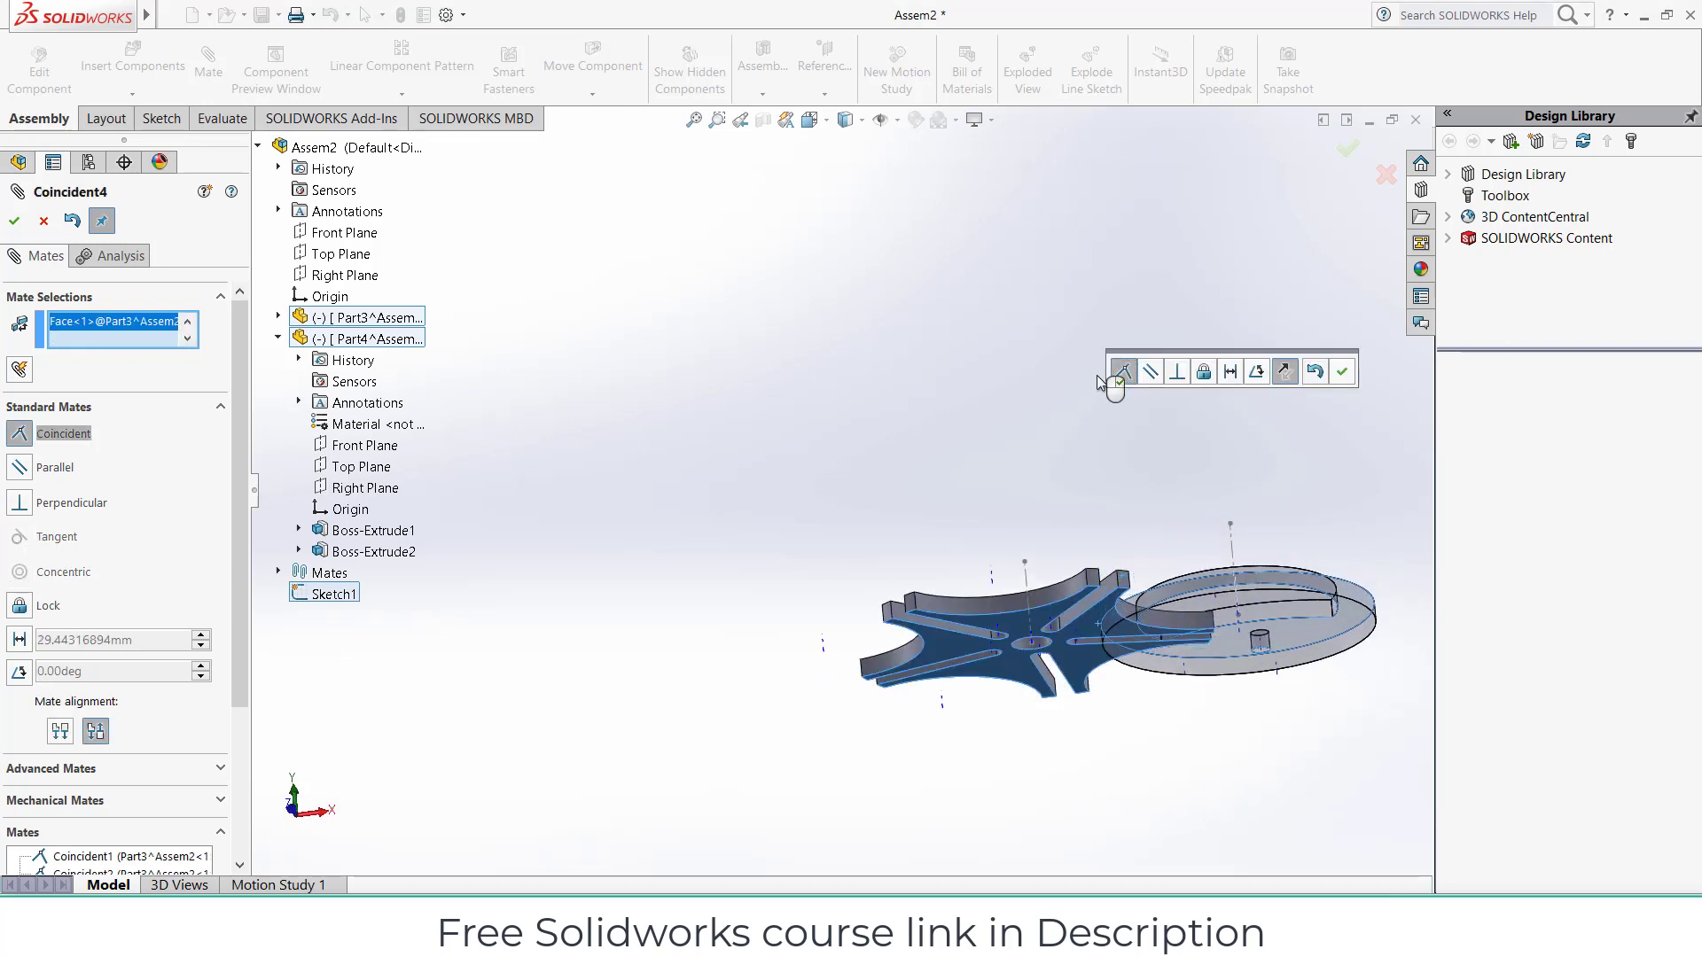
left_click(1341, 371)
middle_click_drag(1323, 628, 1113, 687)
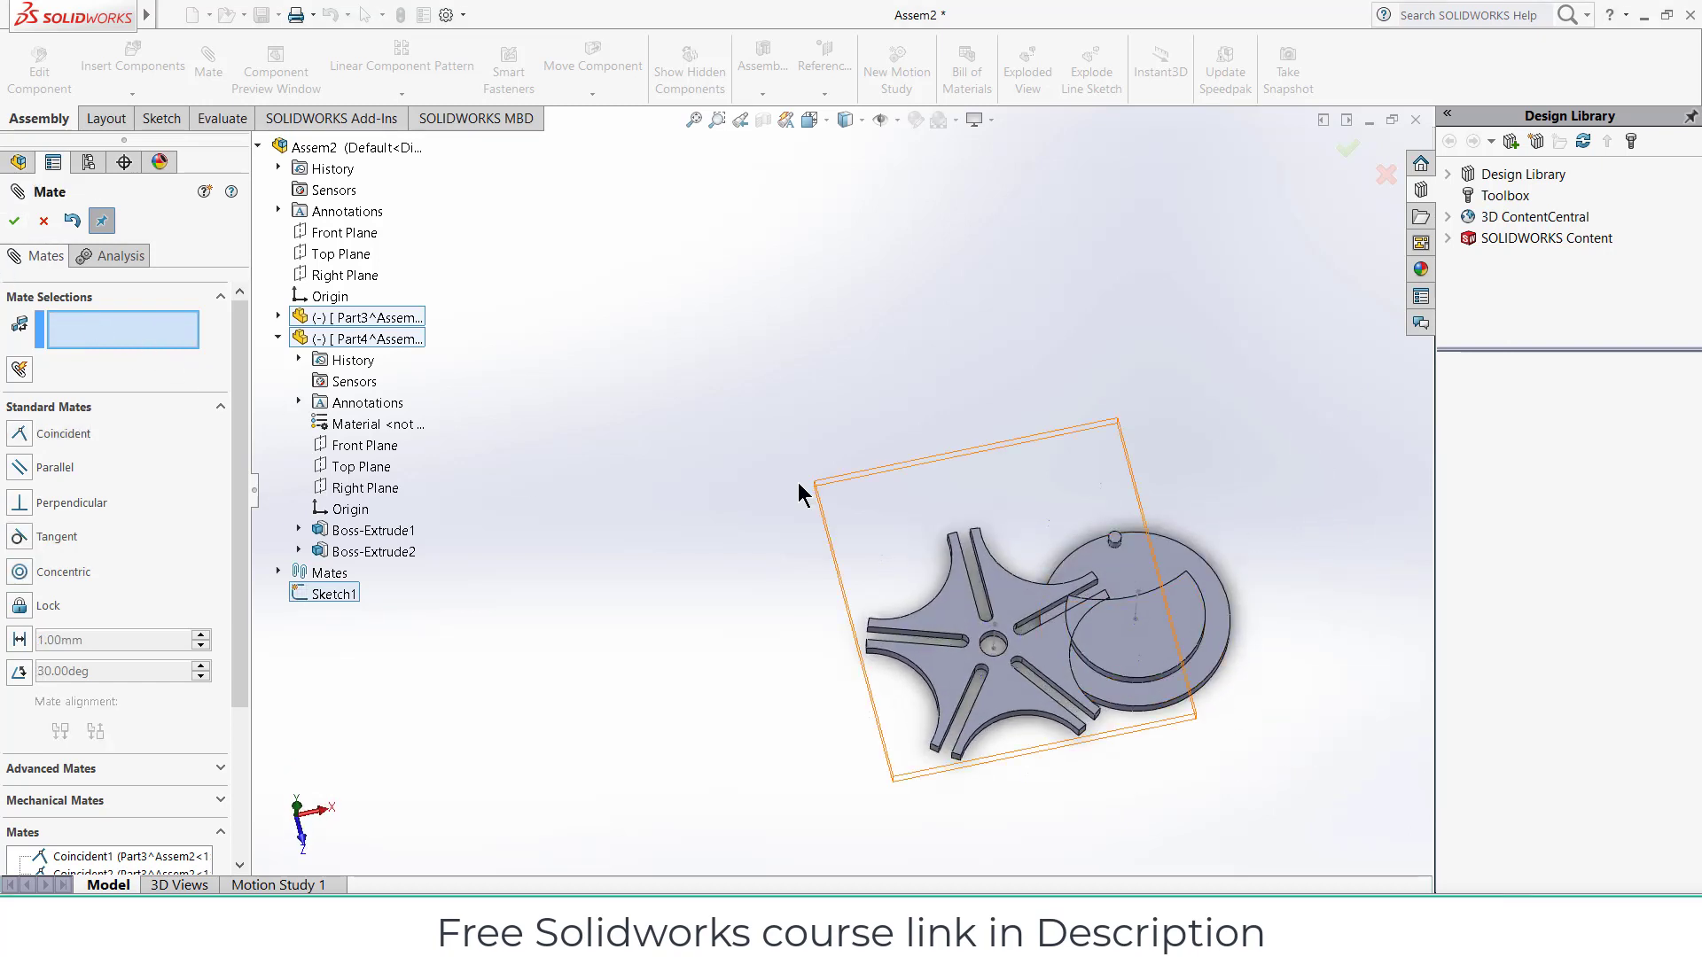
scroll(1030, 592, "down", 2)
middle_click_drag(1030, 592, 986, 558, "ctrl")
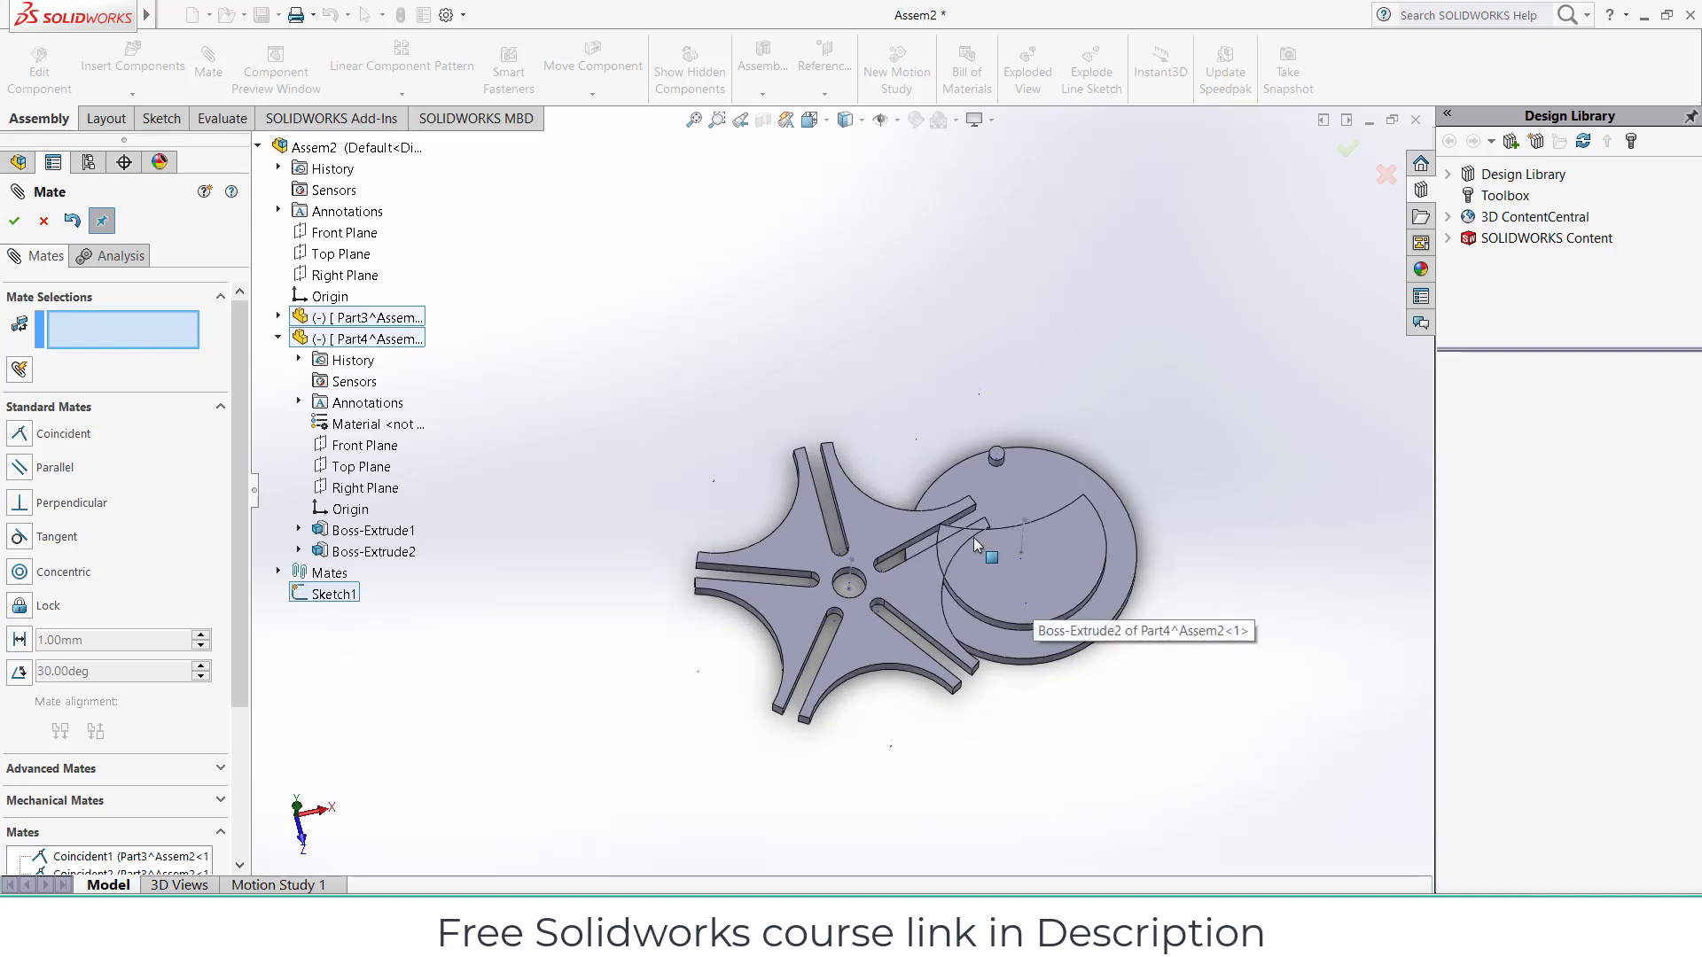
scroll(986, 559, "down", 4)
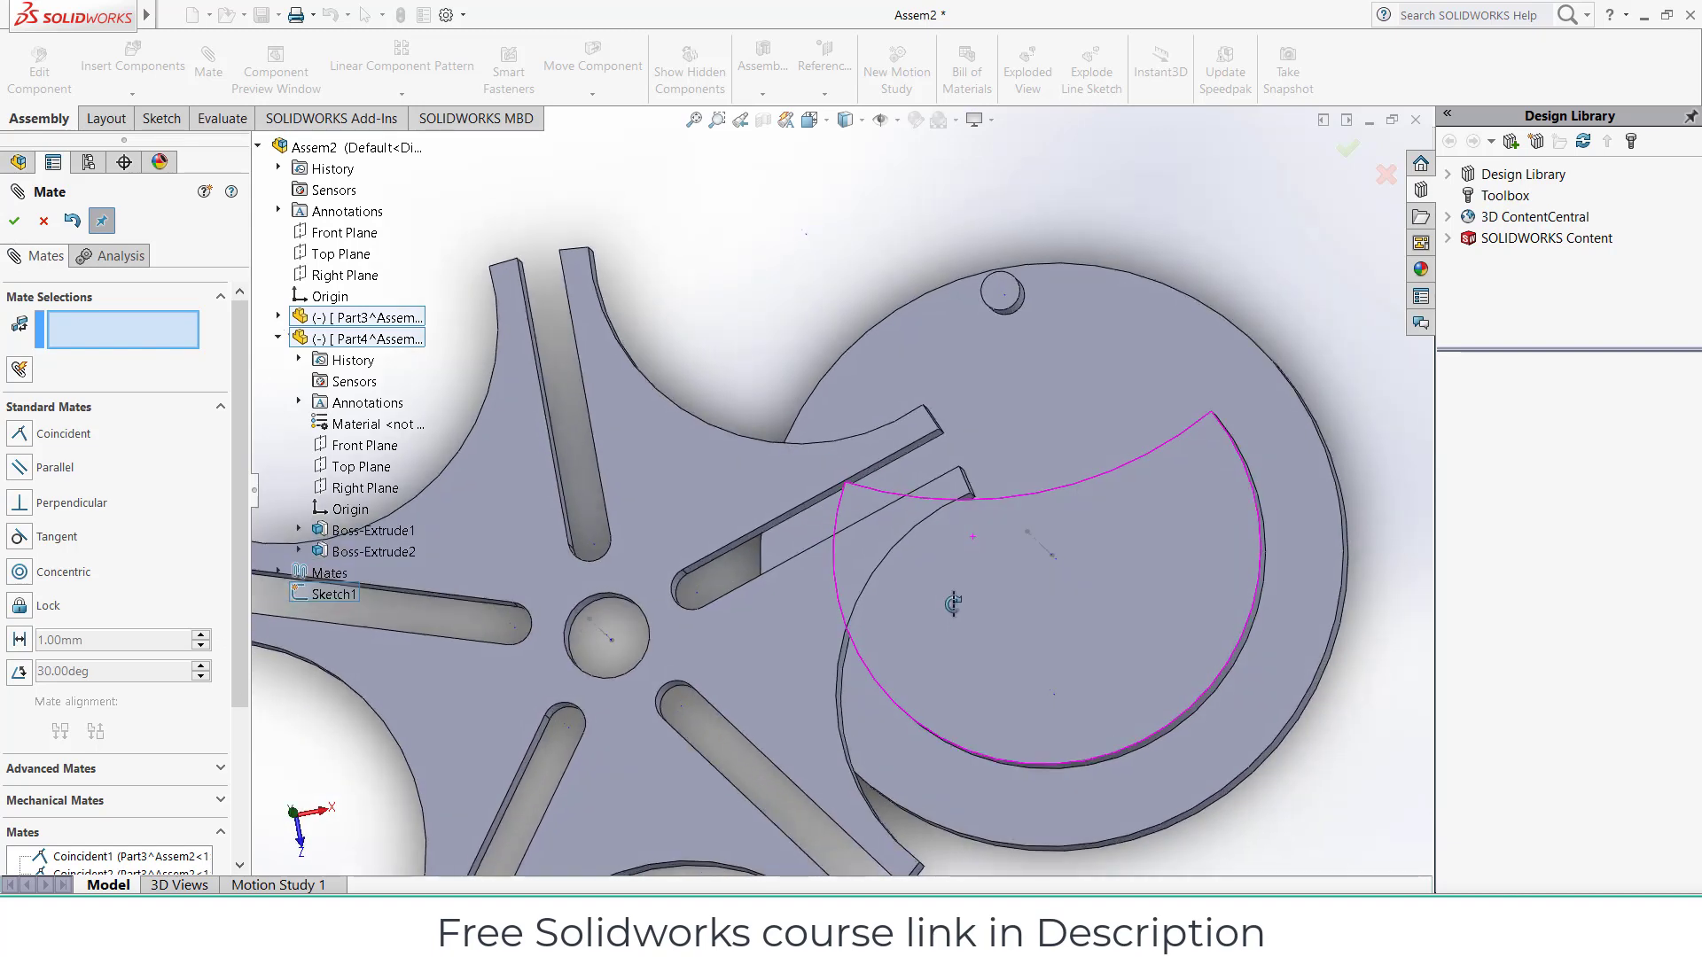
left_click(14, 221)
Step: Rotate the star wheel and driver disc until the crescent's round edge nests in a concave arc and the pin faces away from the wheel
left_click_drag(762, 422, 728, 326)
middle_click_drag(913, 457, 978, 446)
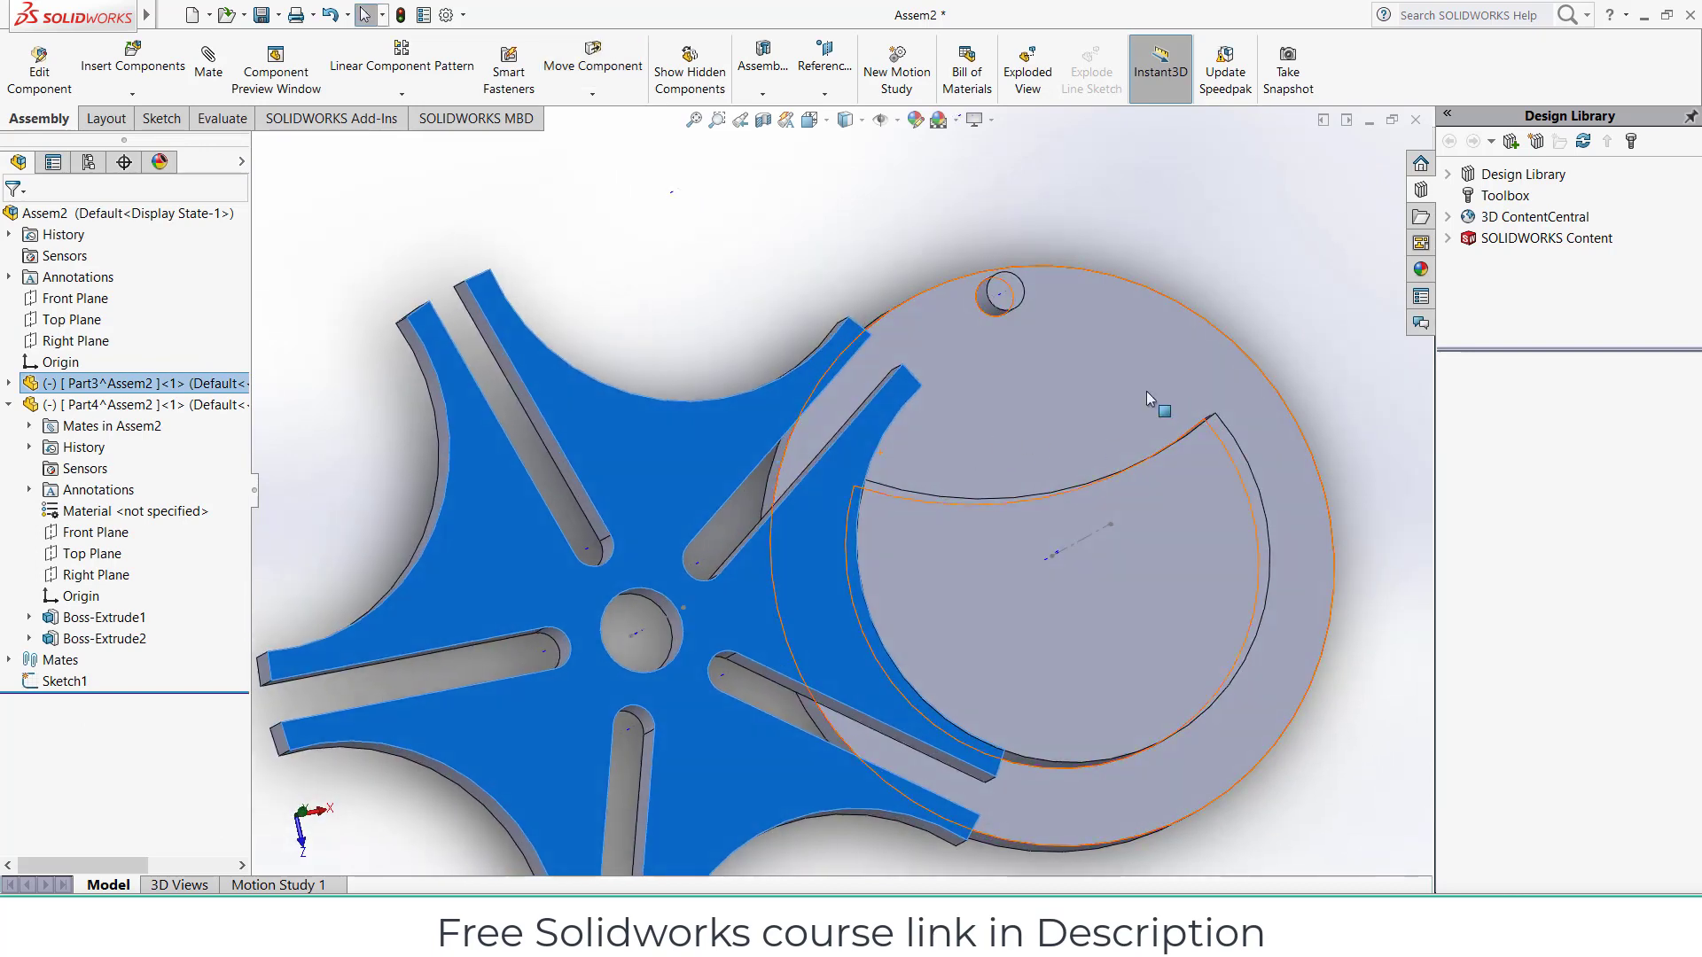
left_click(1010, 537)
key("ctrl+8")
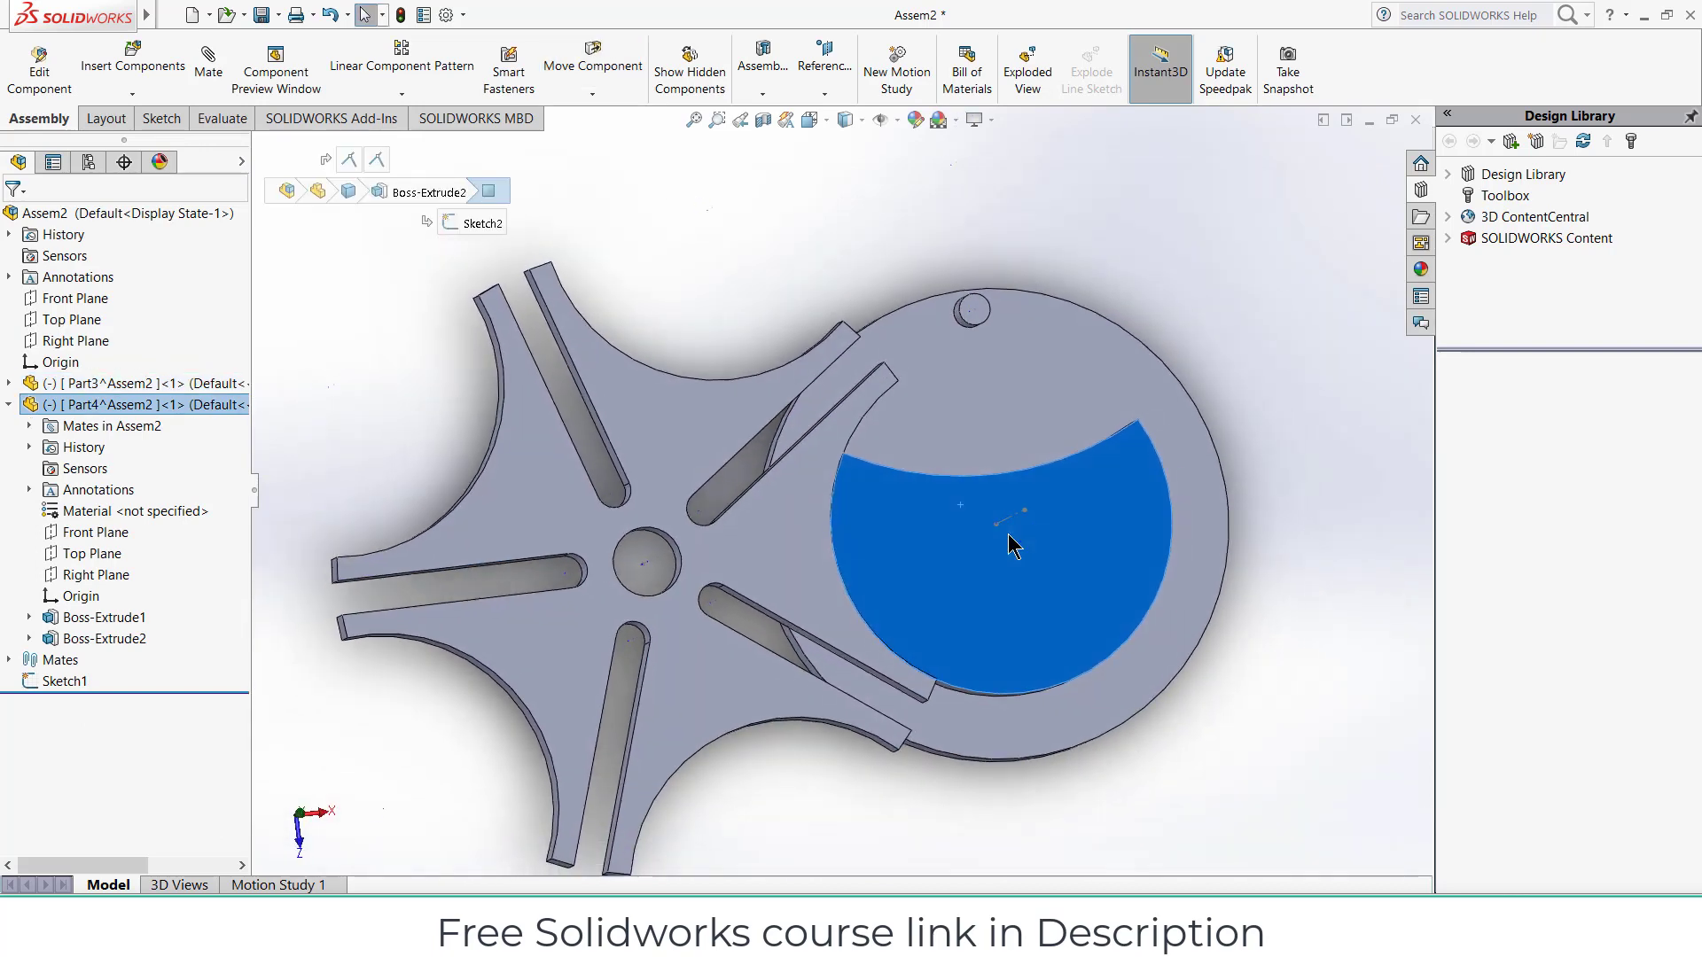
left_click(1321, 465)
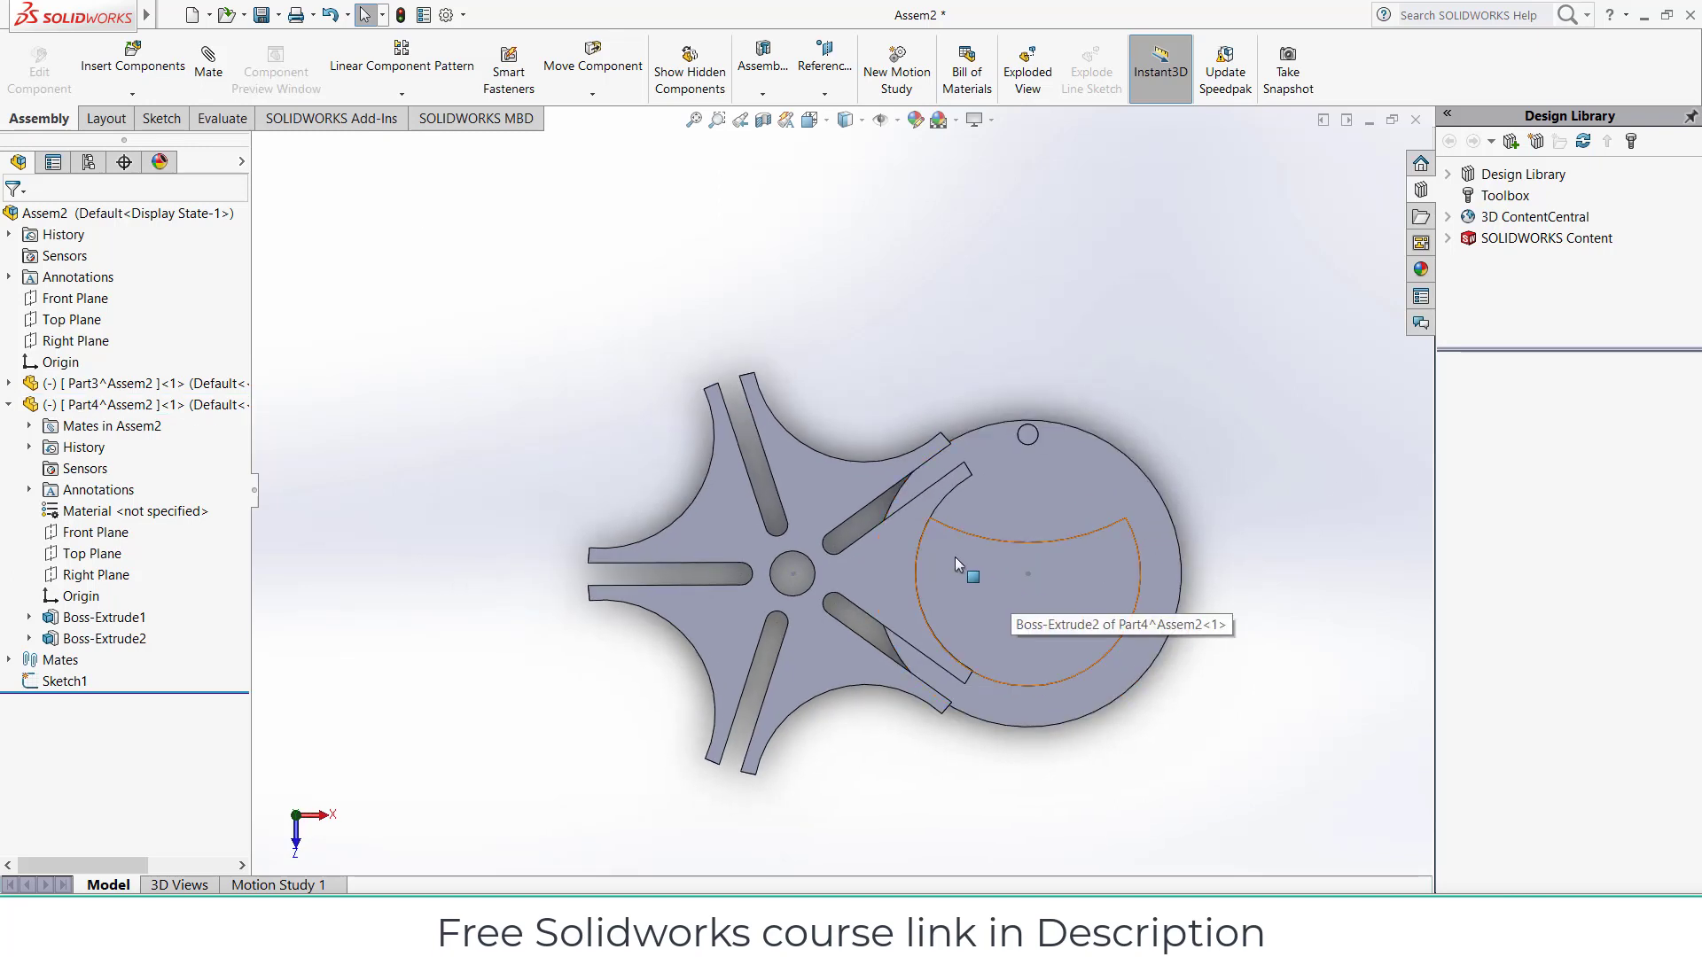
scroll(966, 559, "down", 2)
left_click_drag(1012, 544, 1658, 948)
key("Escape")
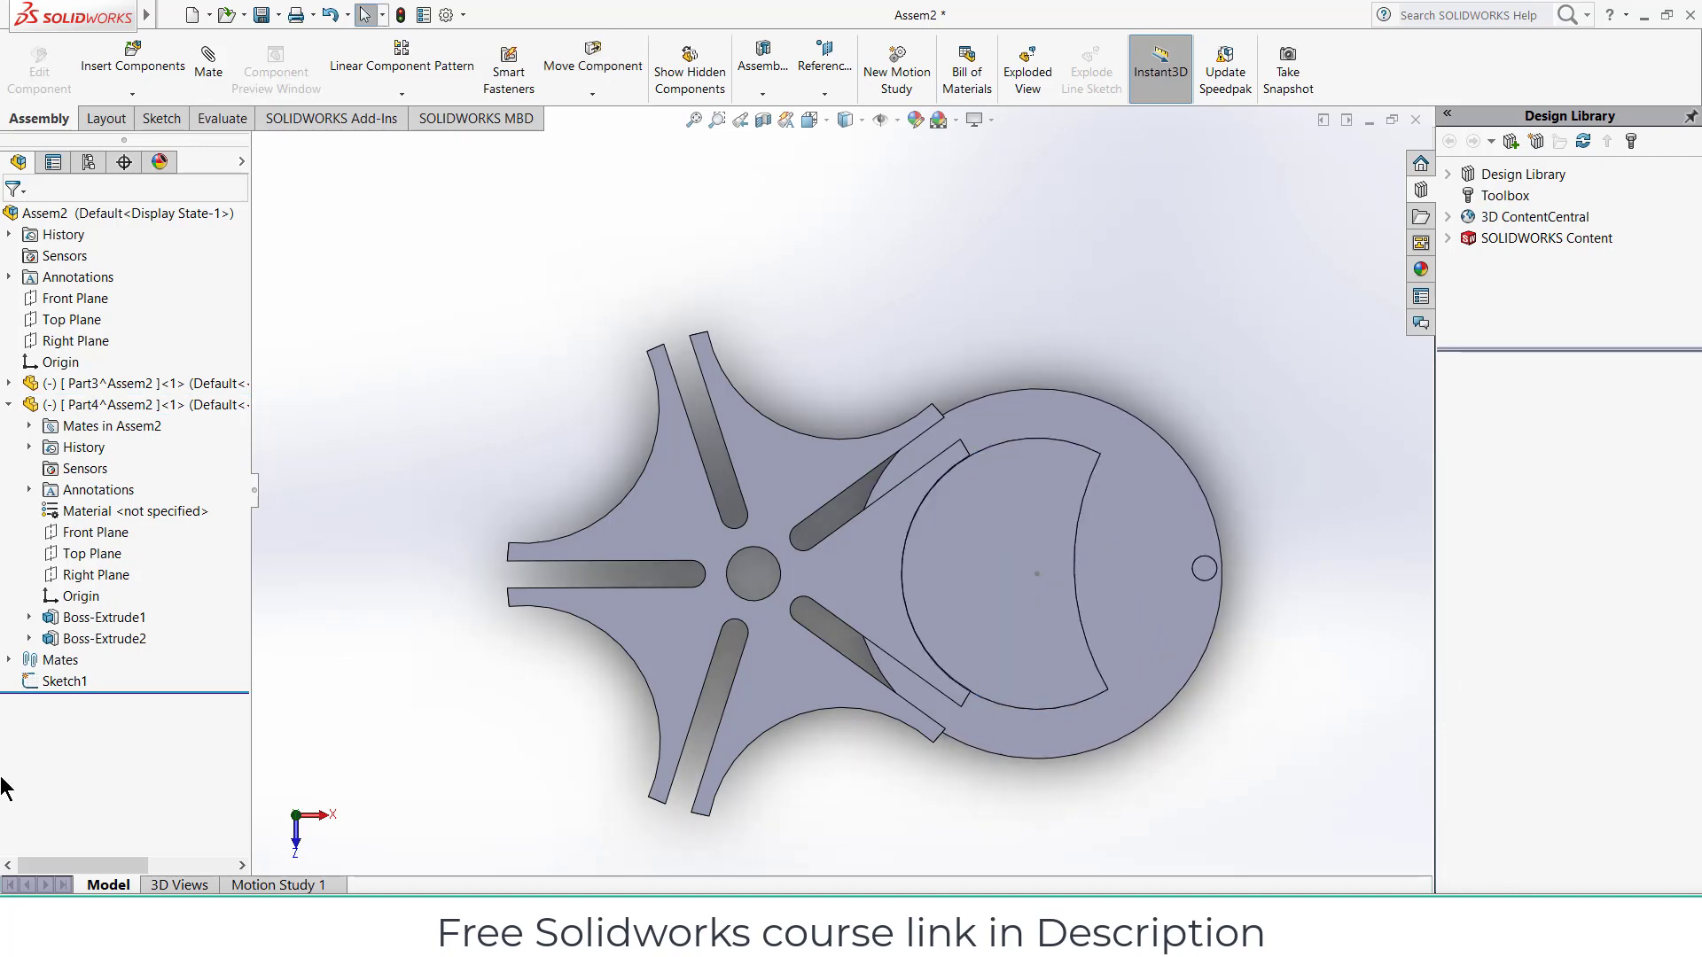
Step: Open the motion study and add a constant-speed rotary motor of 10 RPM to the driver disc's rim, with its direction reversed
left_click(281, 887)
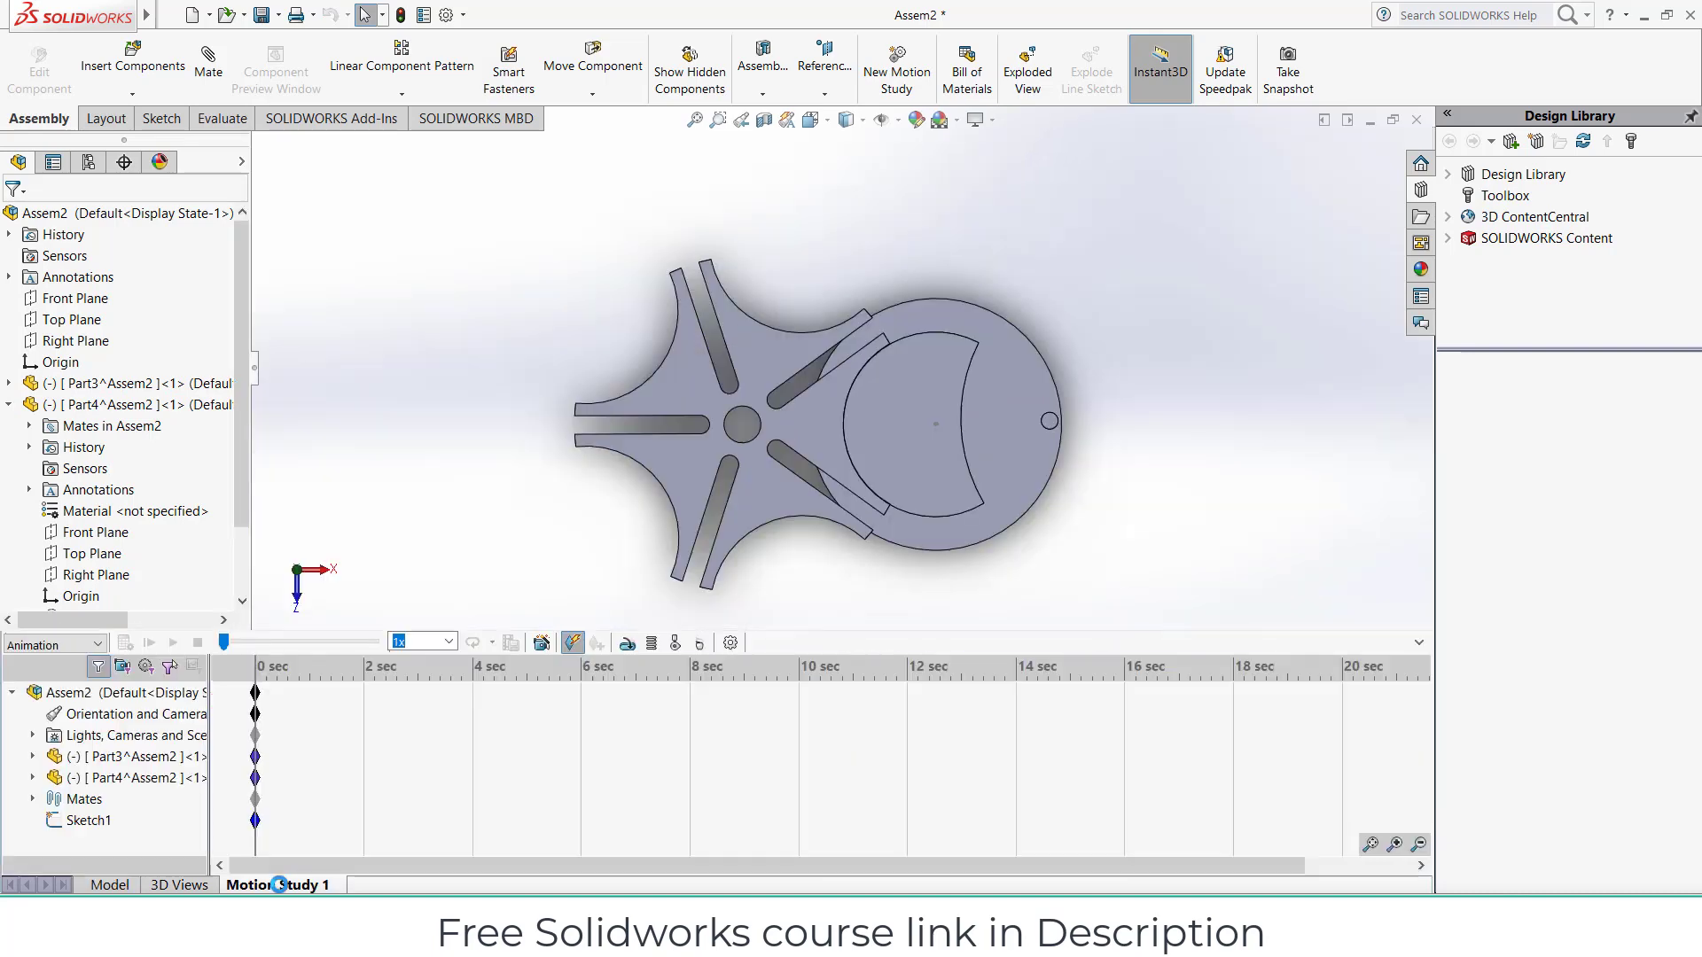
left_click(627, 645)
middle_click_drag(828, 544, 922, 551)
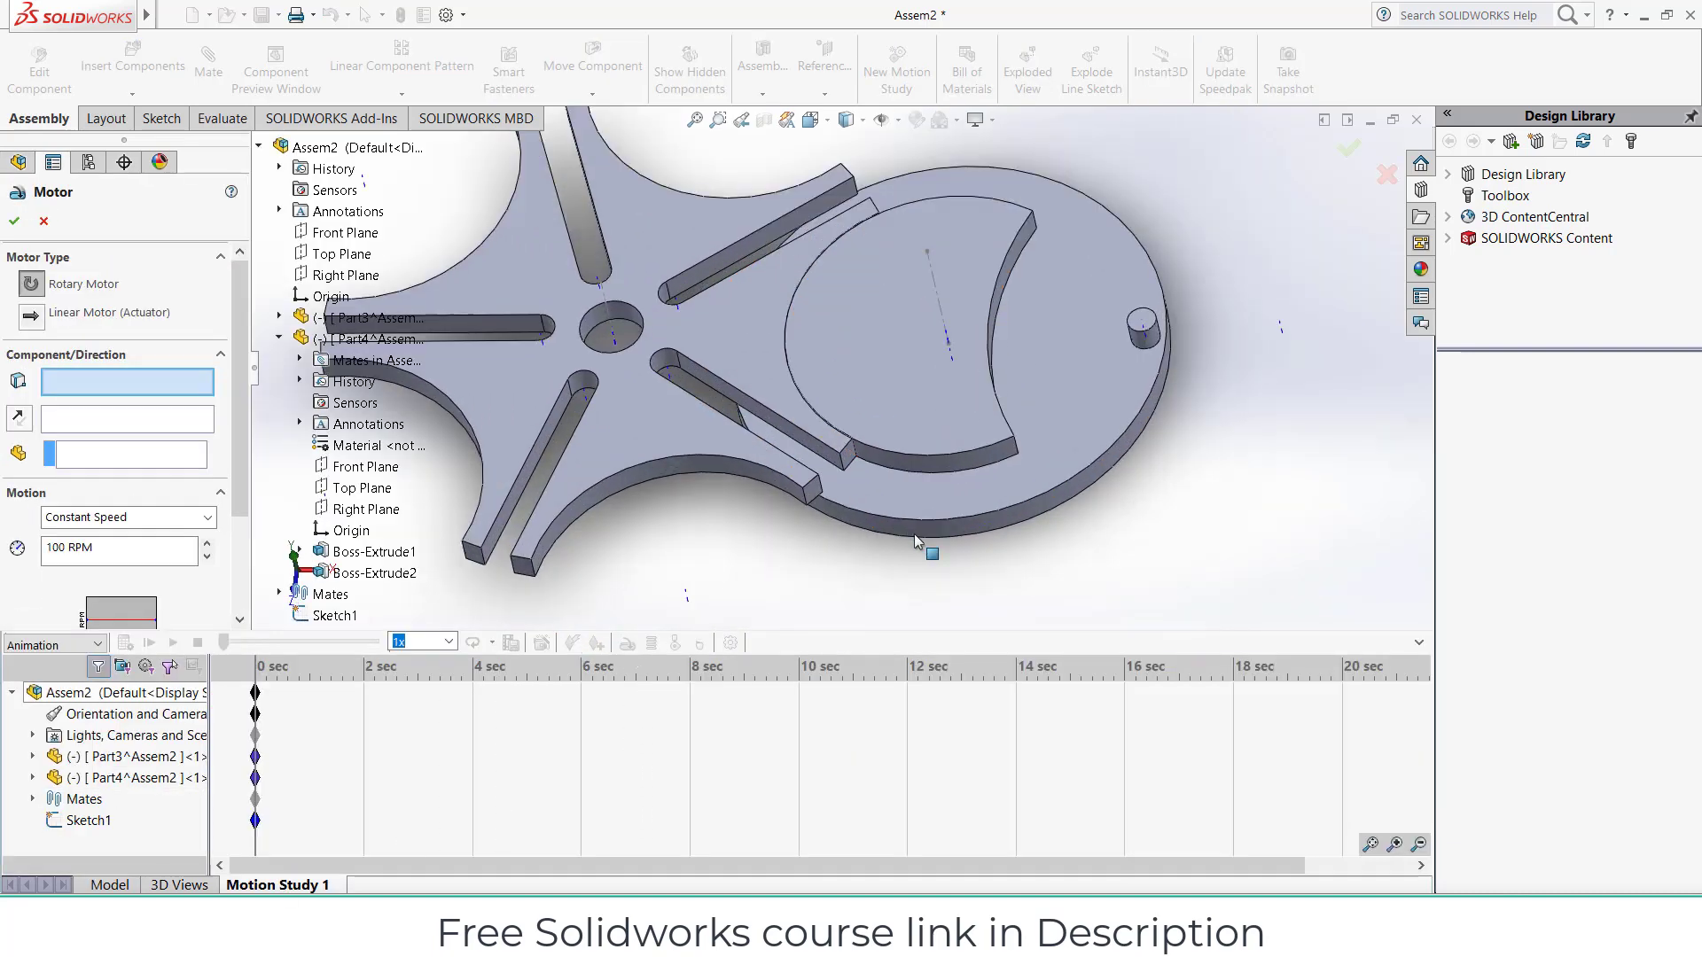
left_click(976, 526)
left_click(19, 417)
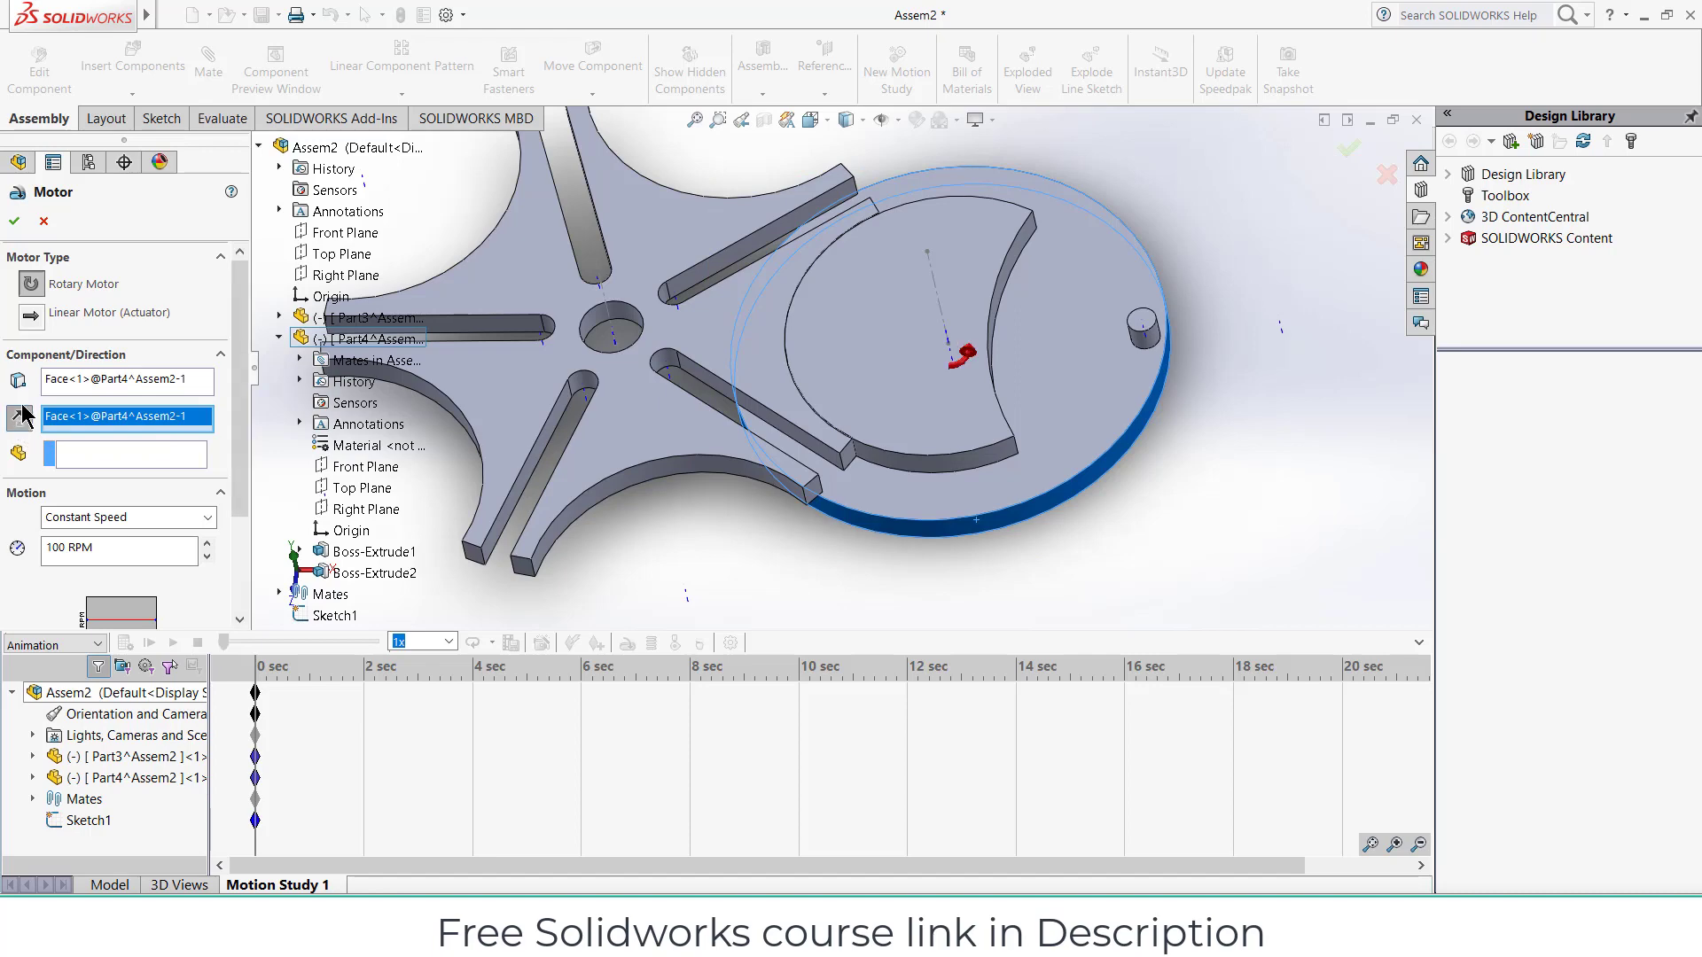
left_click_drag(136, 552, 2, 561)
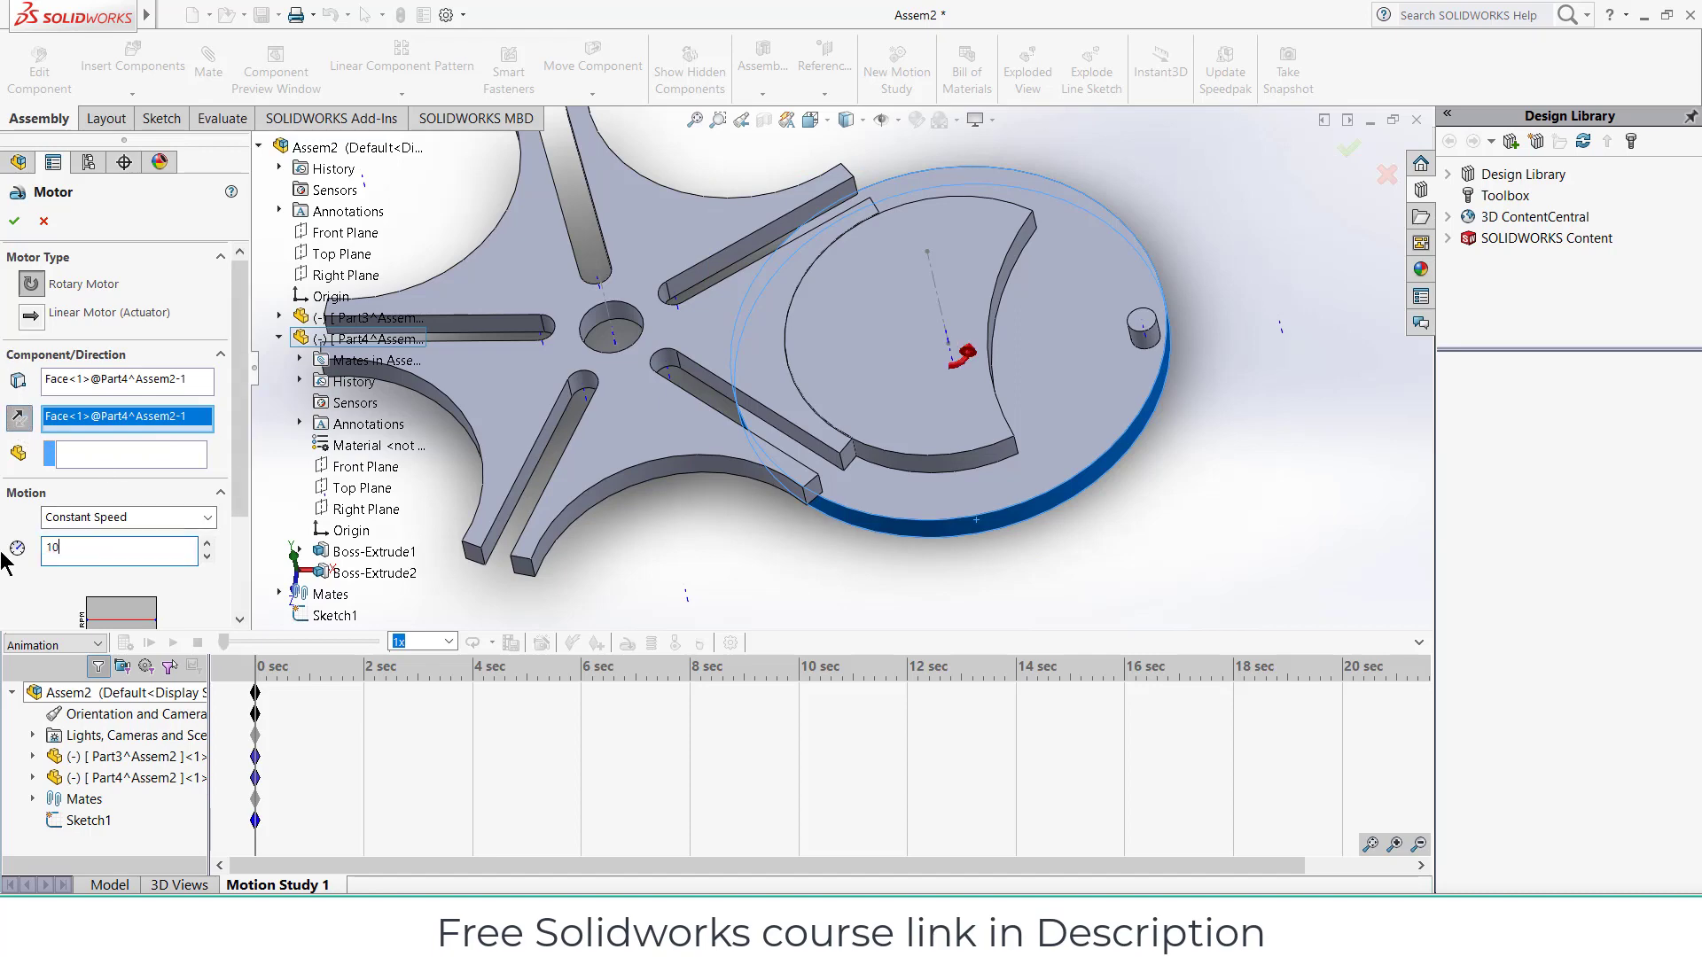
left_click(14, 221)
middle_click_drag(1052, 248, 889, 250)
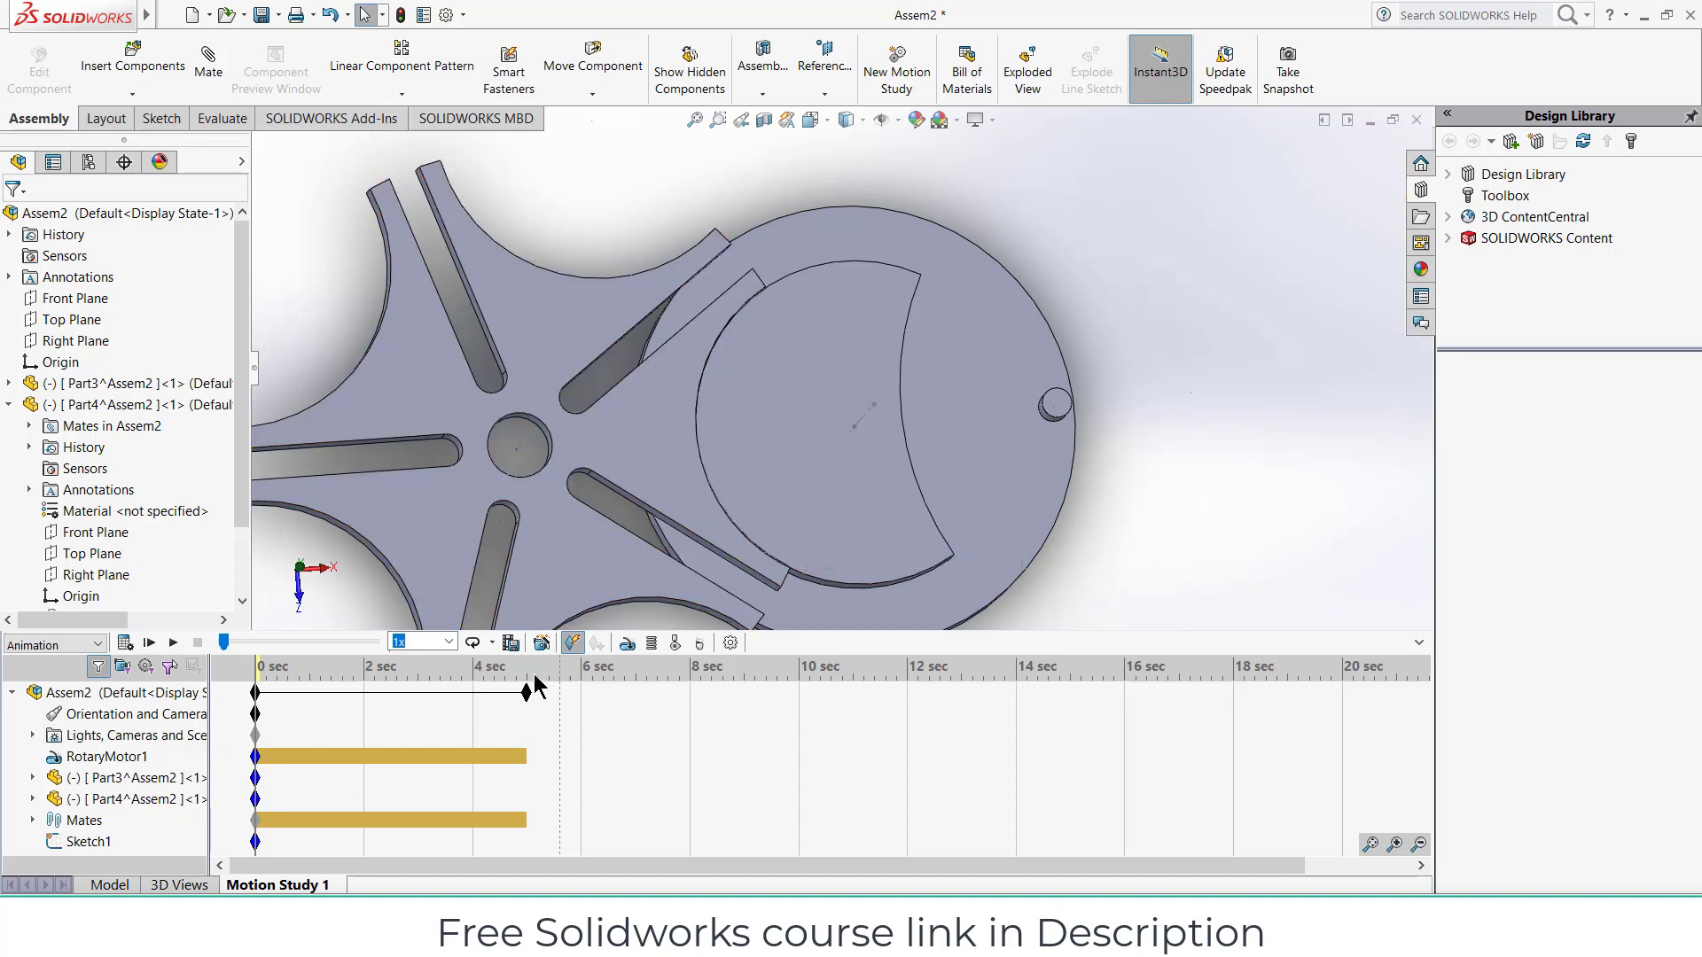
Step: Add a solid-body contact using contact groups, with the star wheel in the first group and the driver disc in the second
left_click(699, 642)
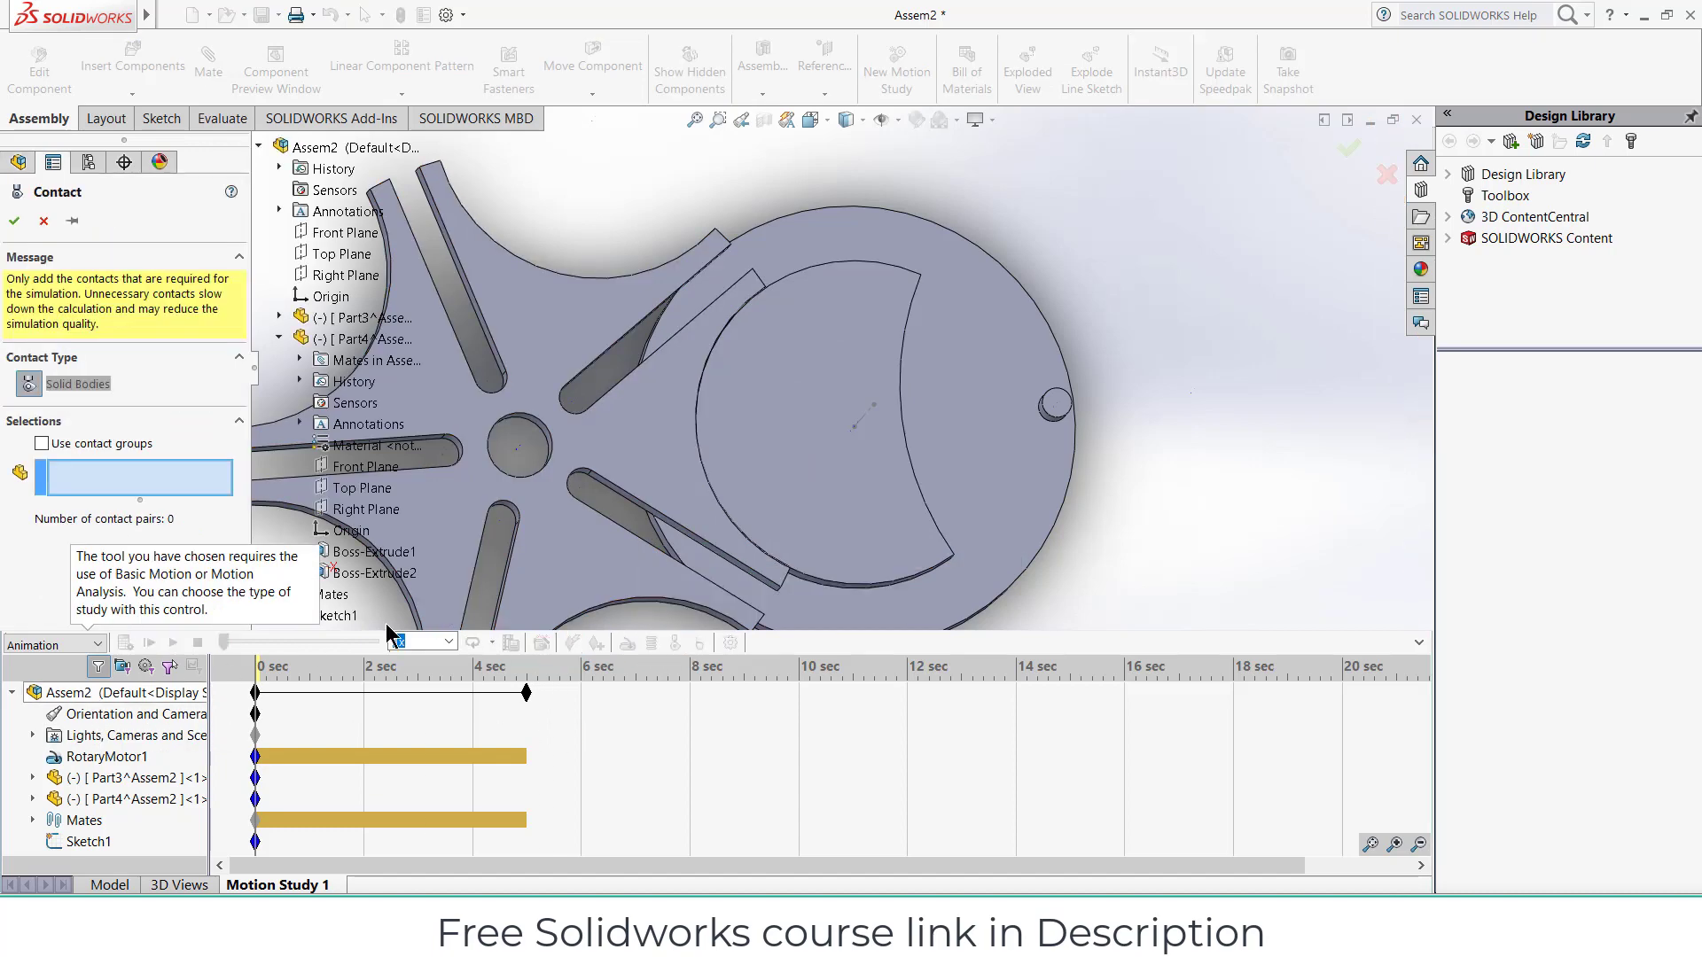
left_click(42, 443)
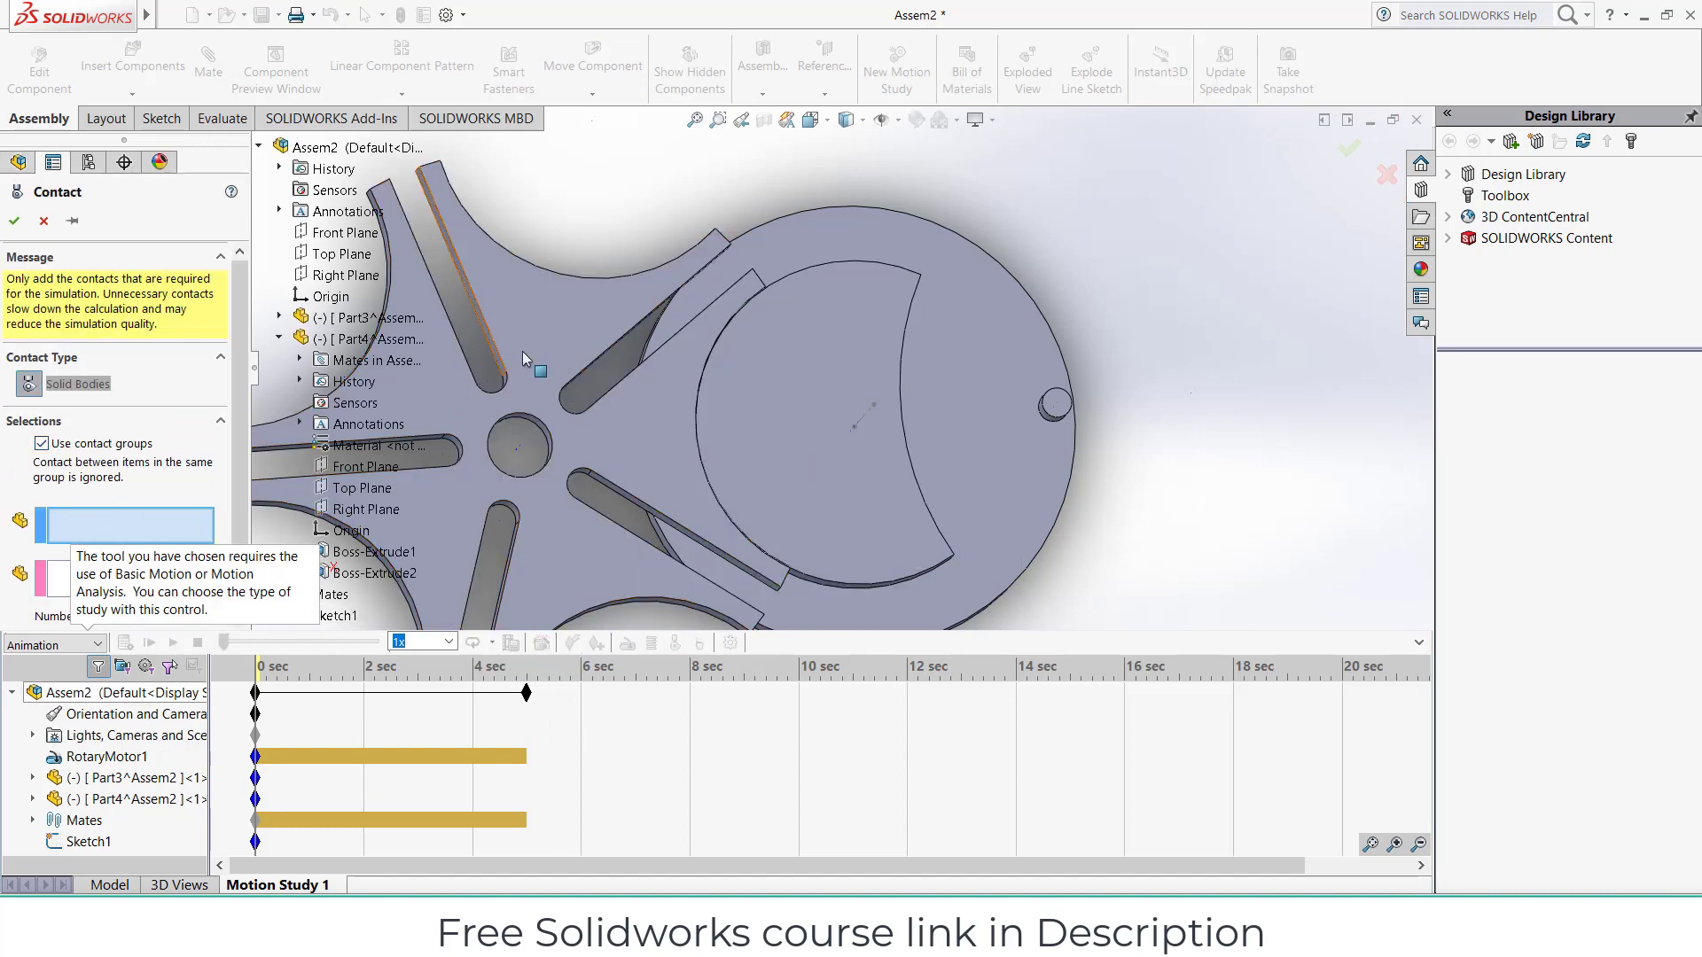
left_click(362, 489)
left_click(188, 587)
left_click(789, 443)
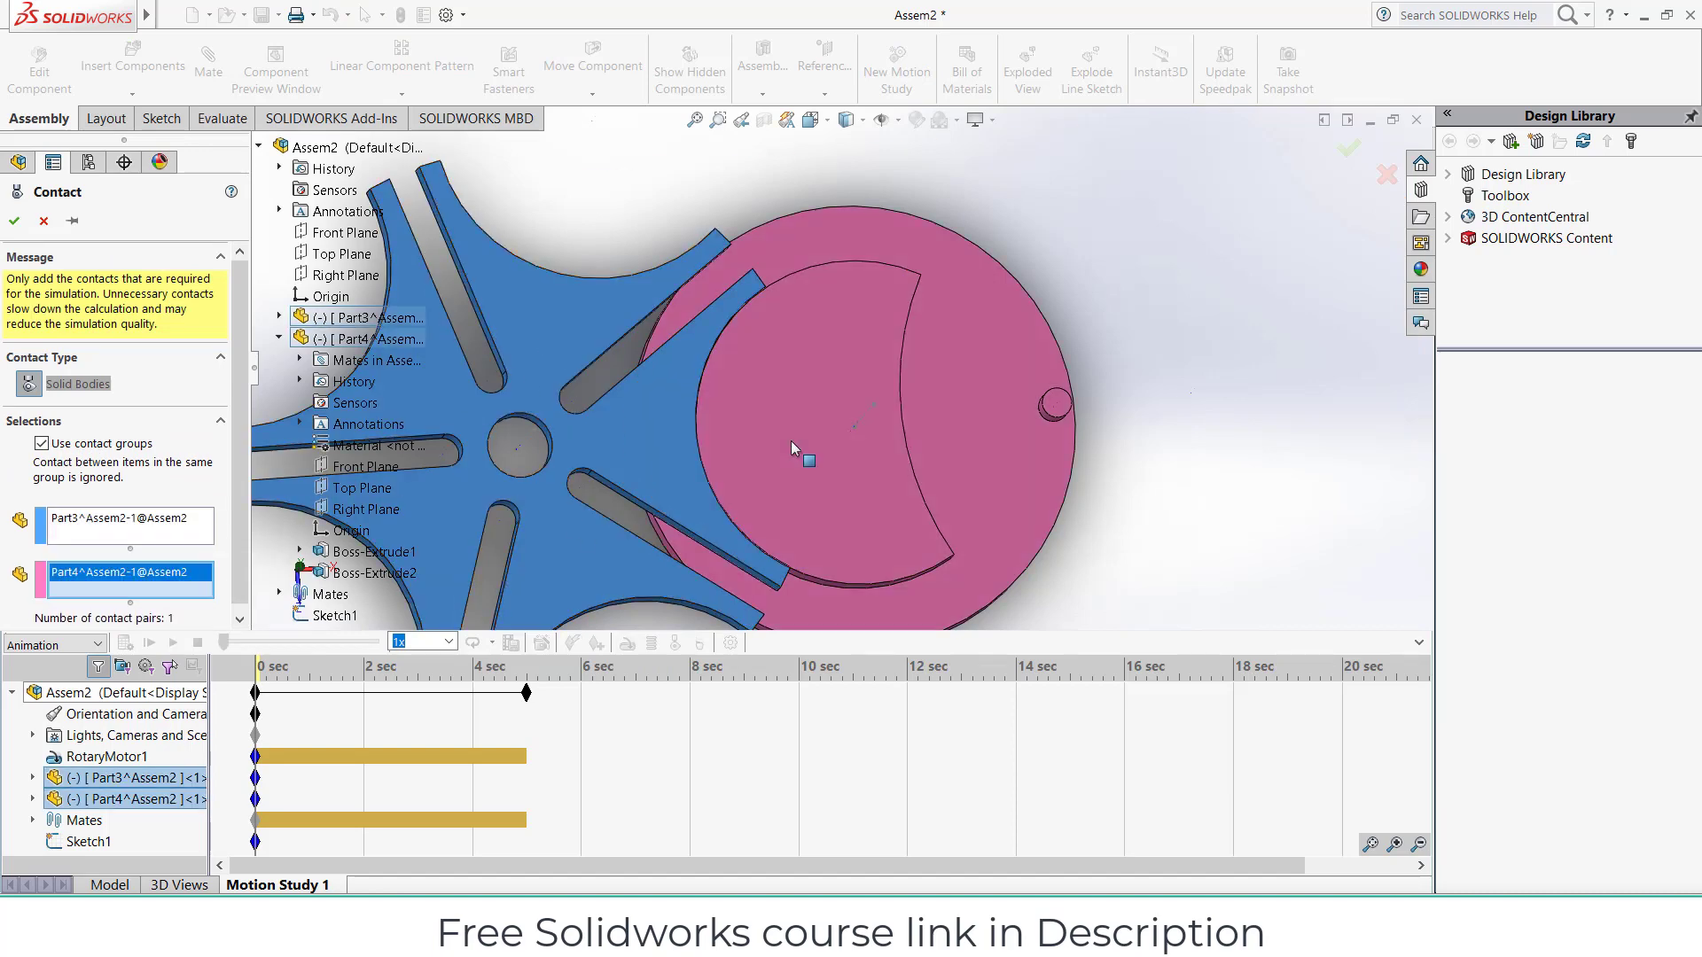
left_click(14, 221)
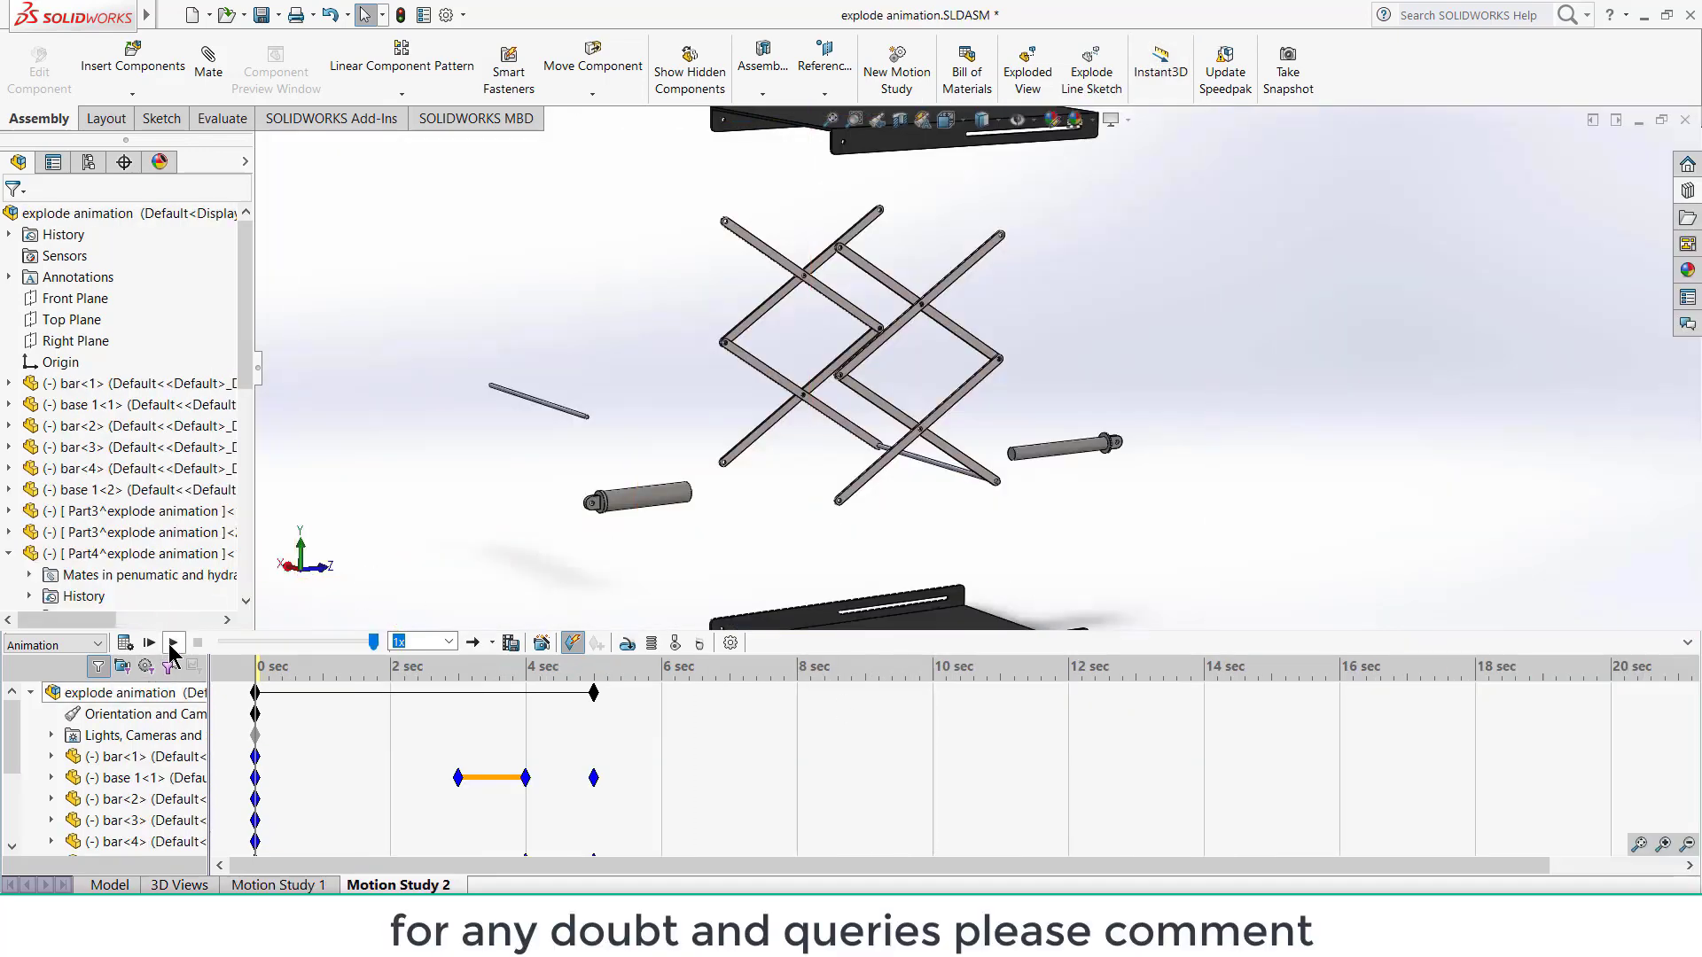
Step: Play the scissor mechanism's explode animation and the box's appearance change animation
left_click(173, 644)
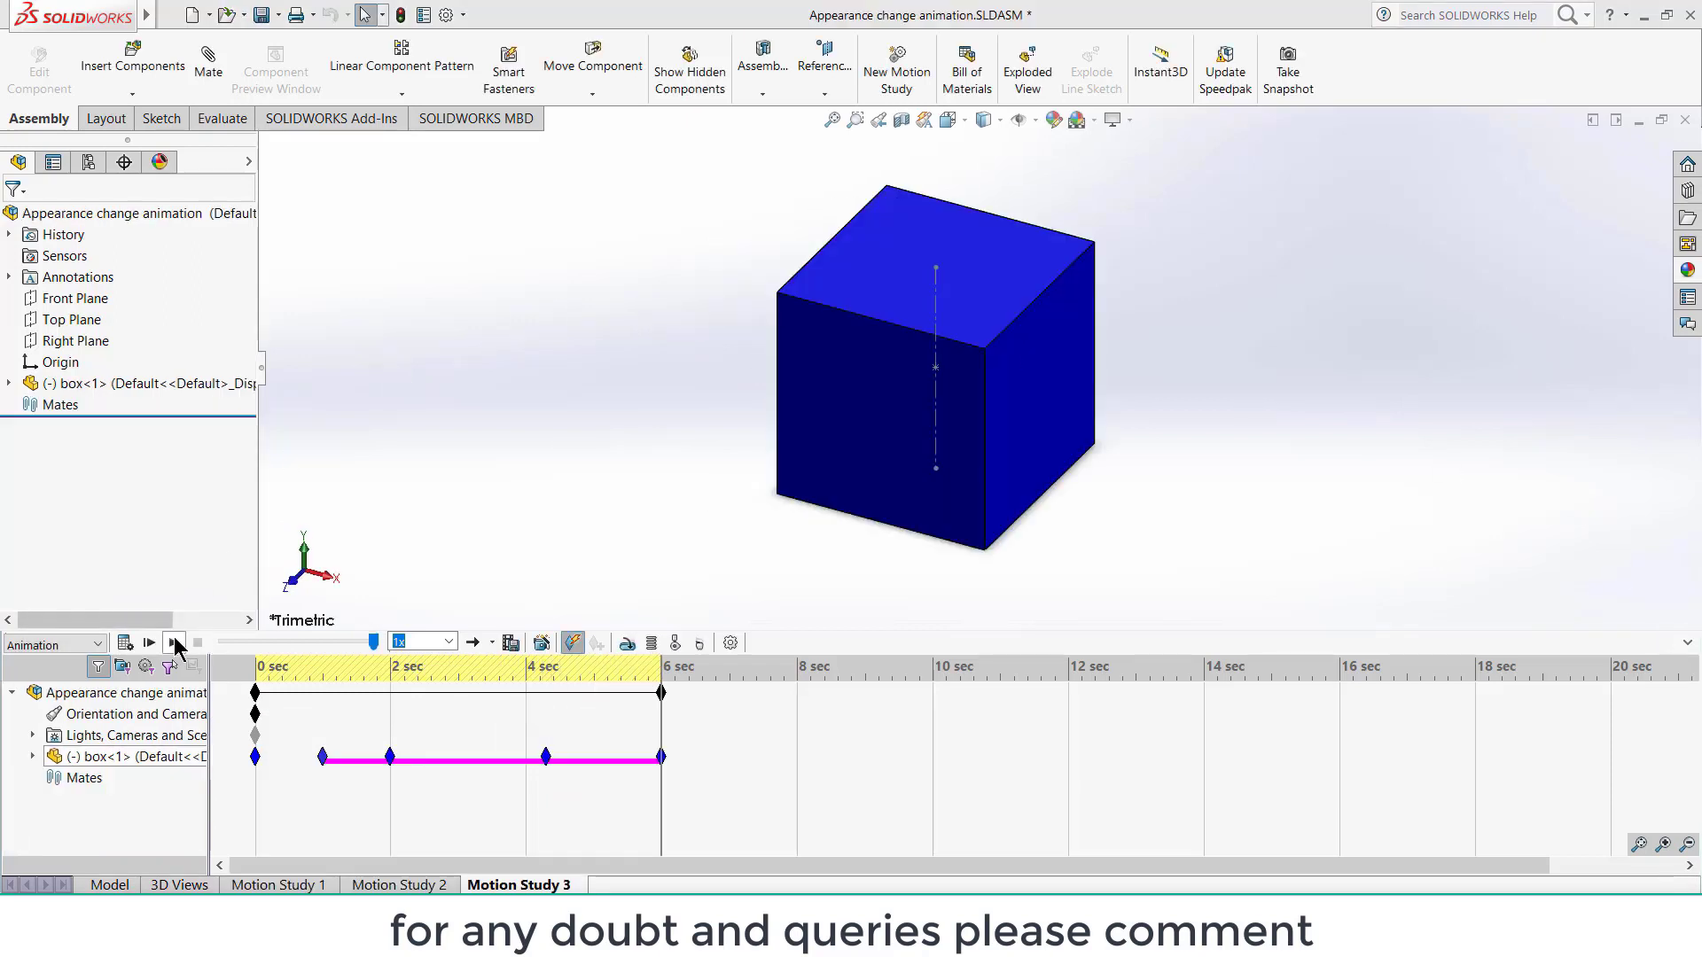
left_click(174, 642)
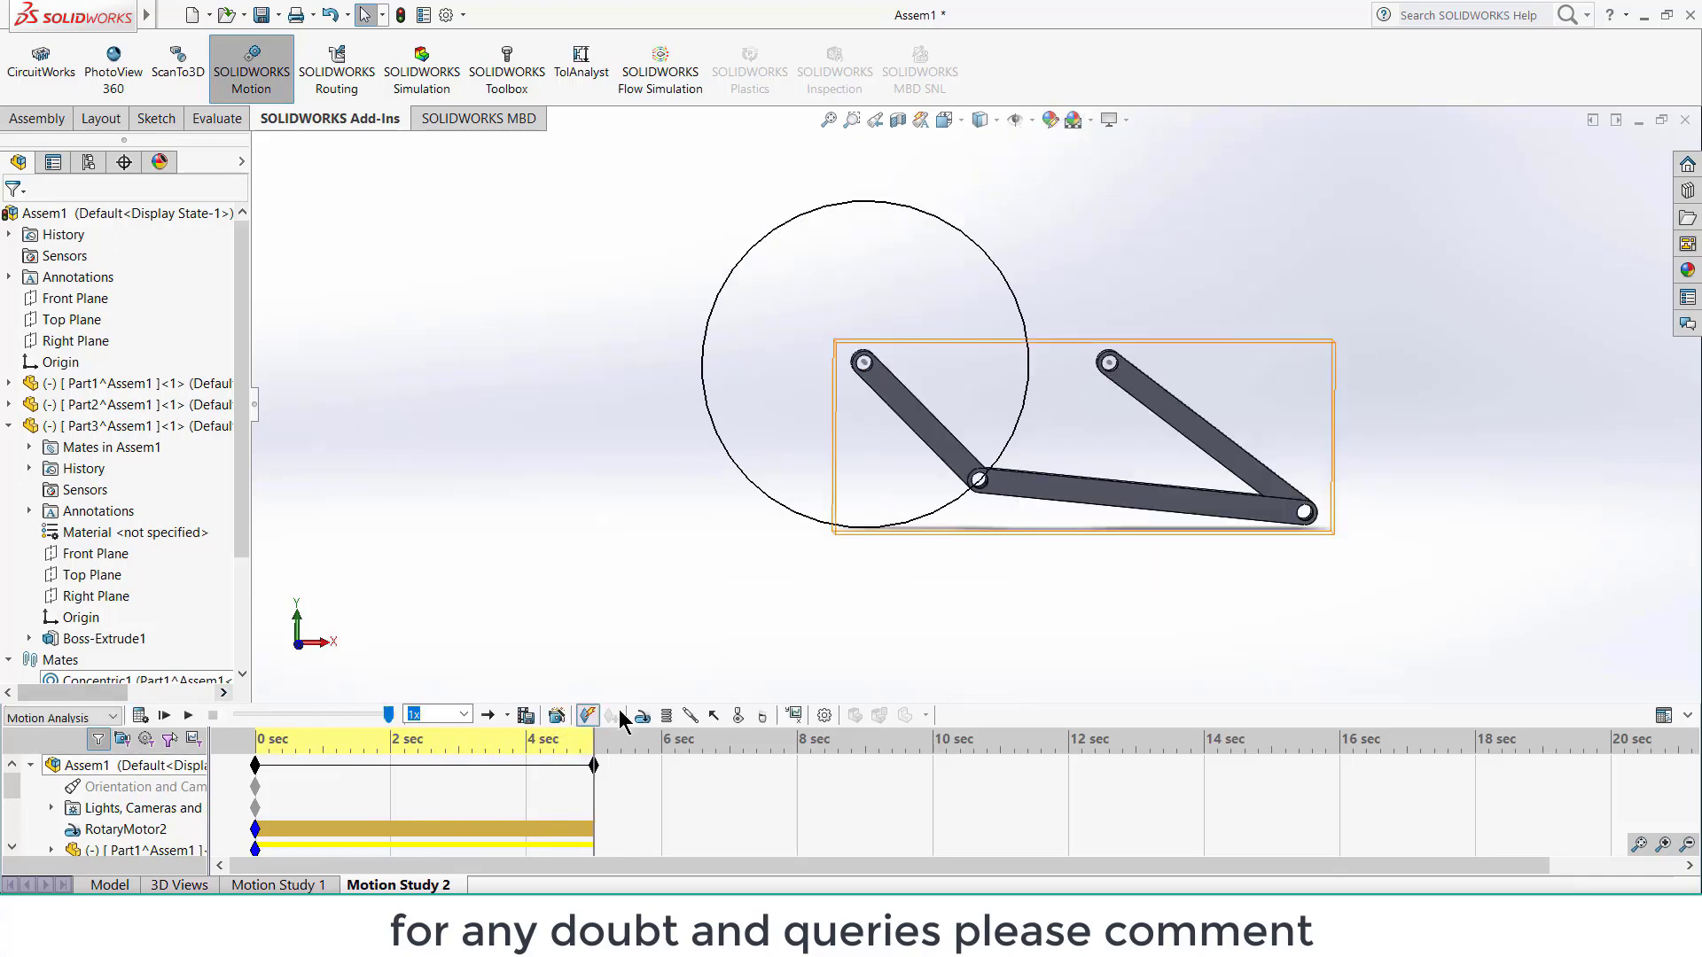
Step: Plot the linear velocity magnitude of the linkage joint's hole edge against time, and close the open result plots
left_click(794, 715)
left_click(978, 480)
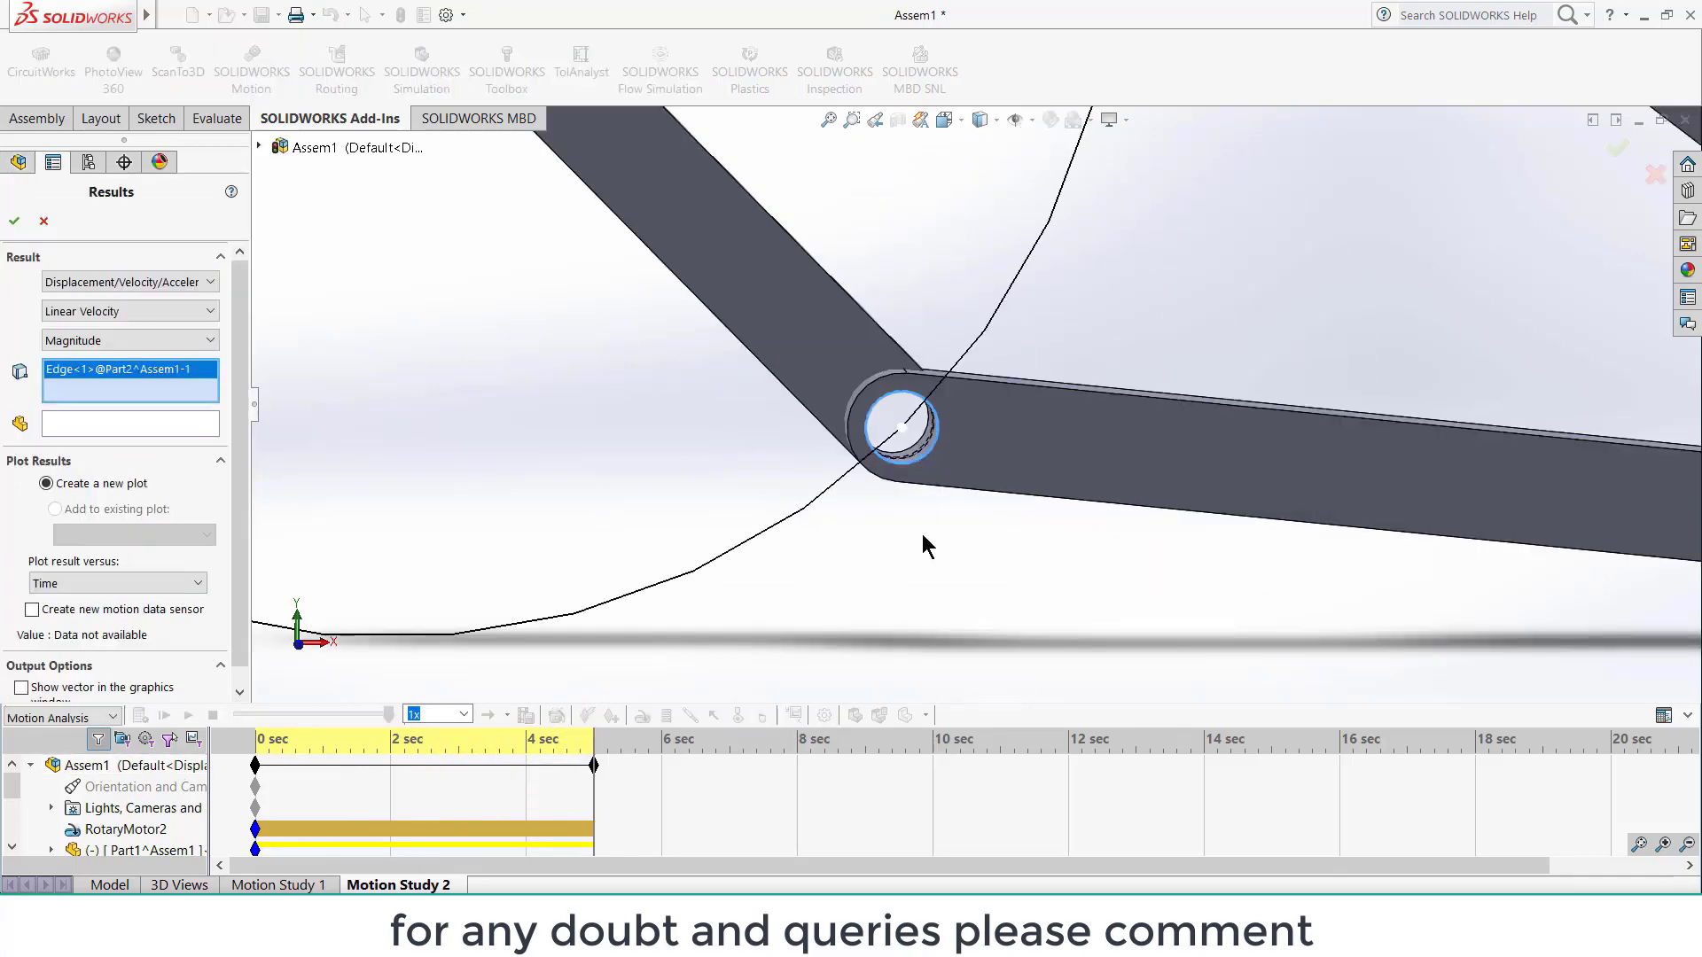
left_click(19, 219)
left_click_drag(856, 550, 249, 543)
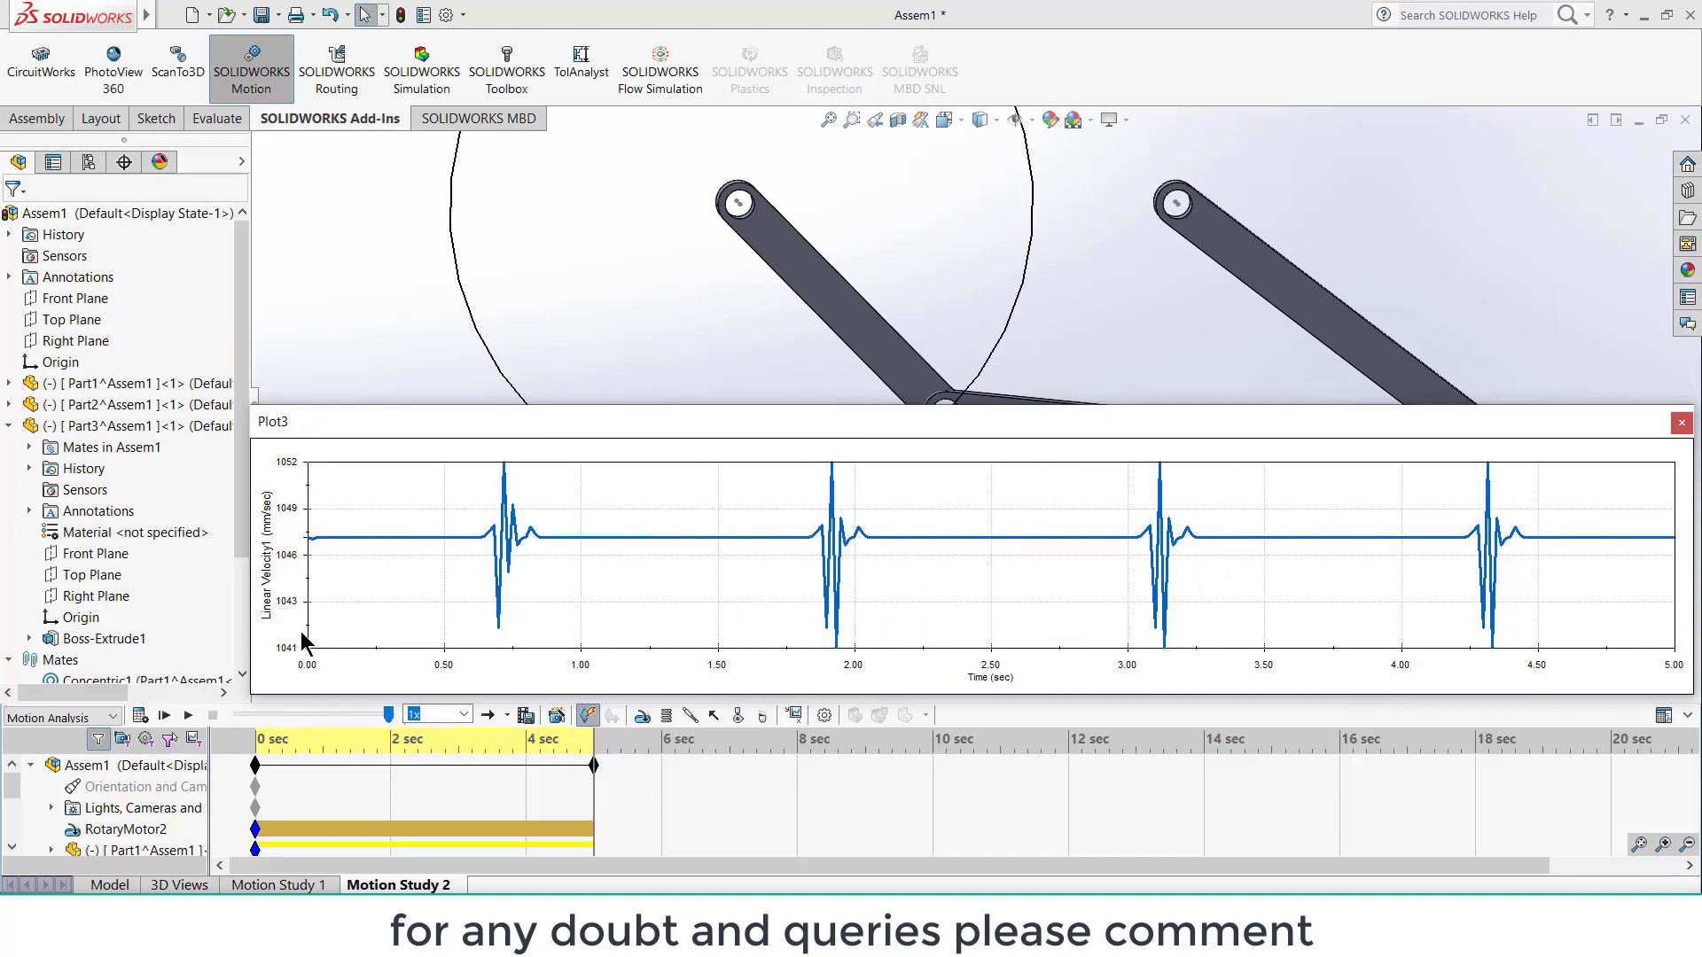
left_click(1682, 424)
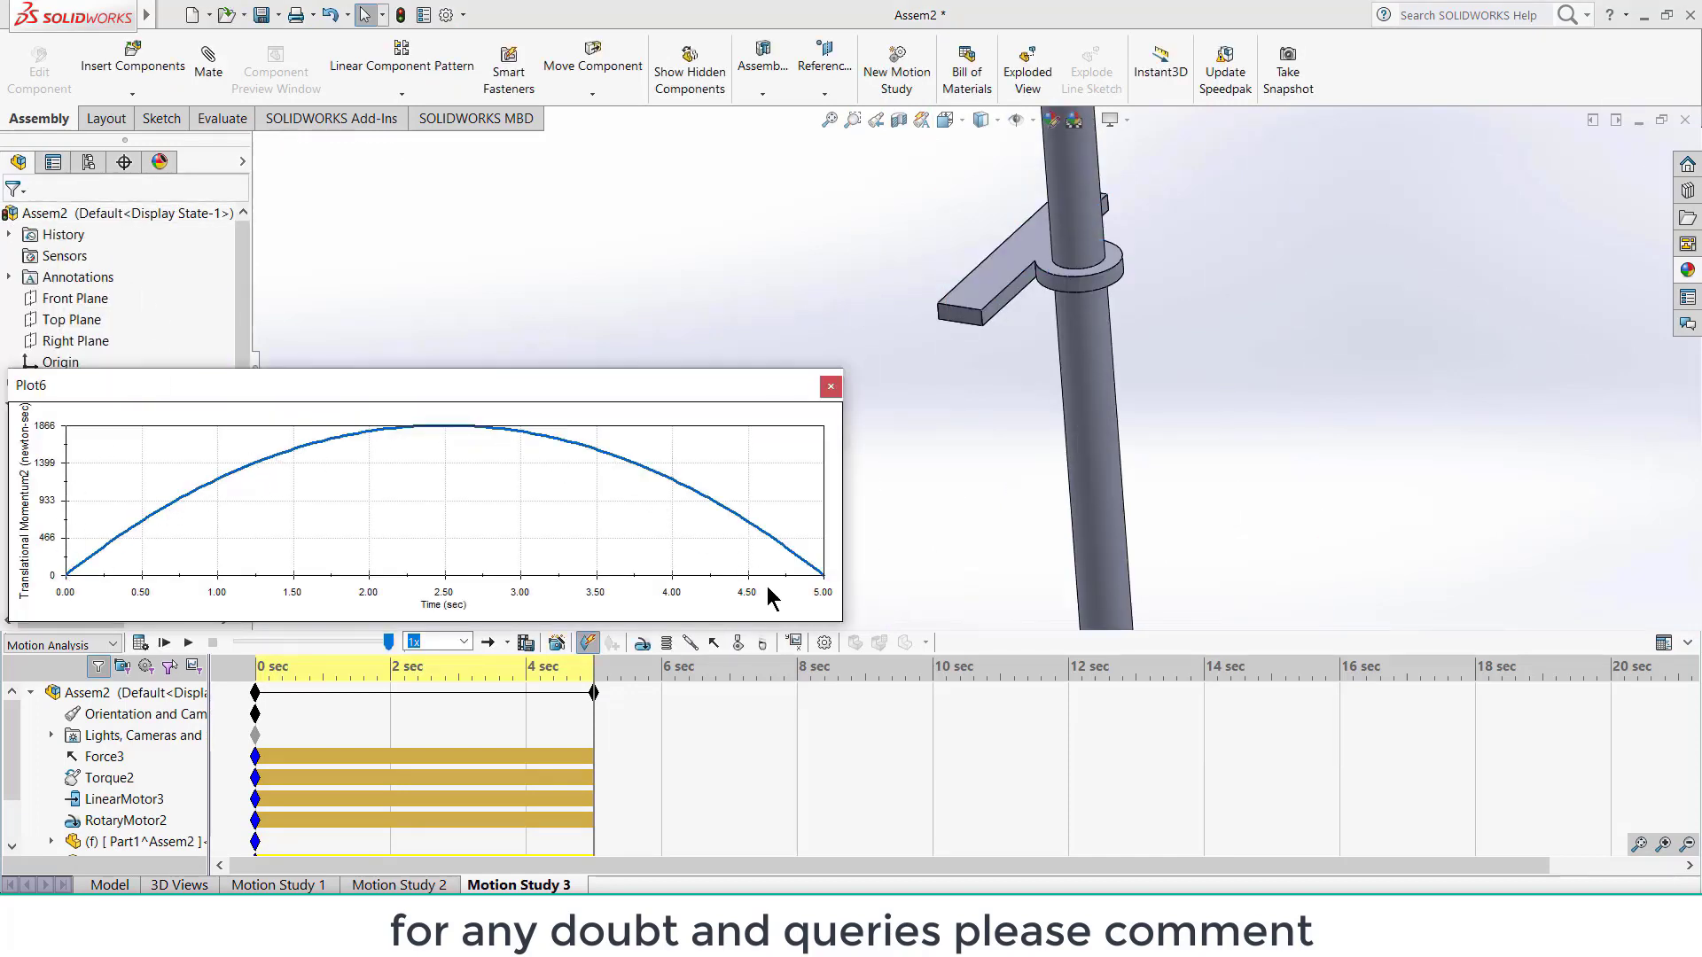
left_click(830, 387)
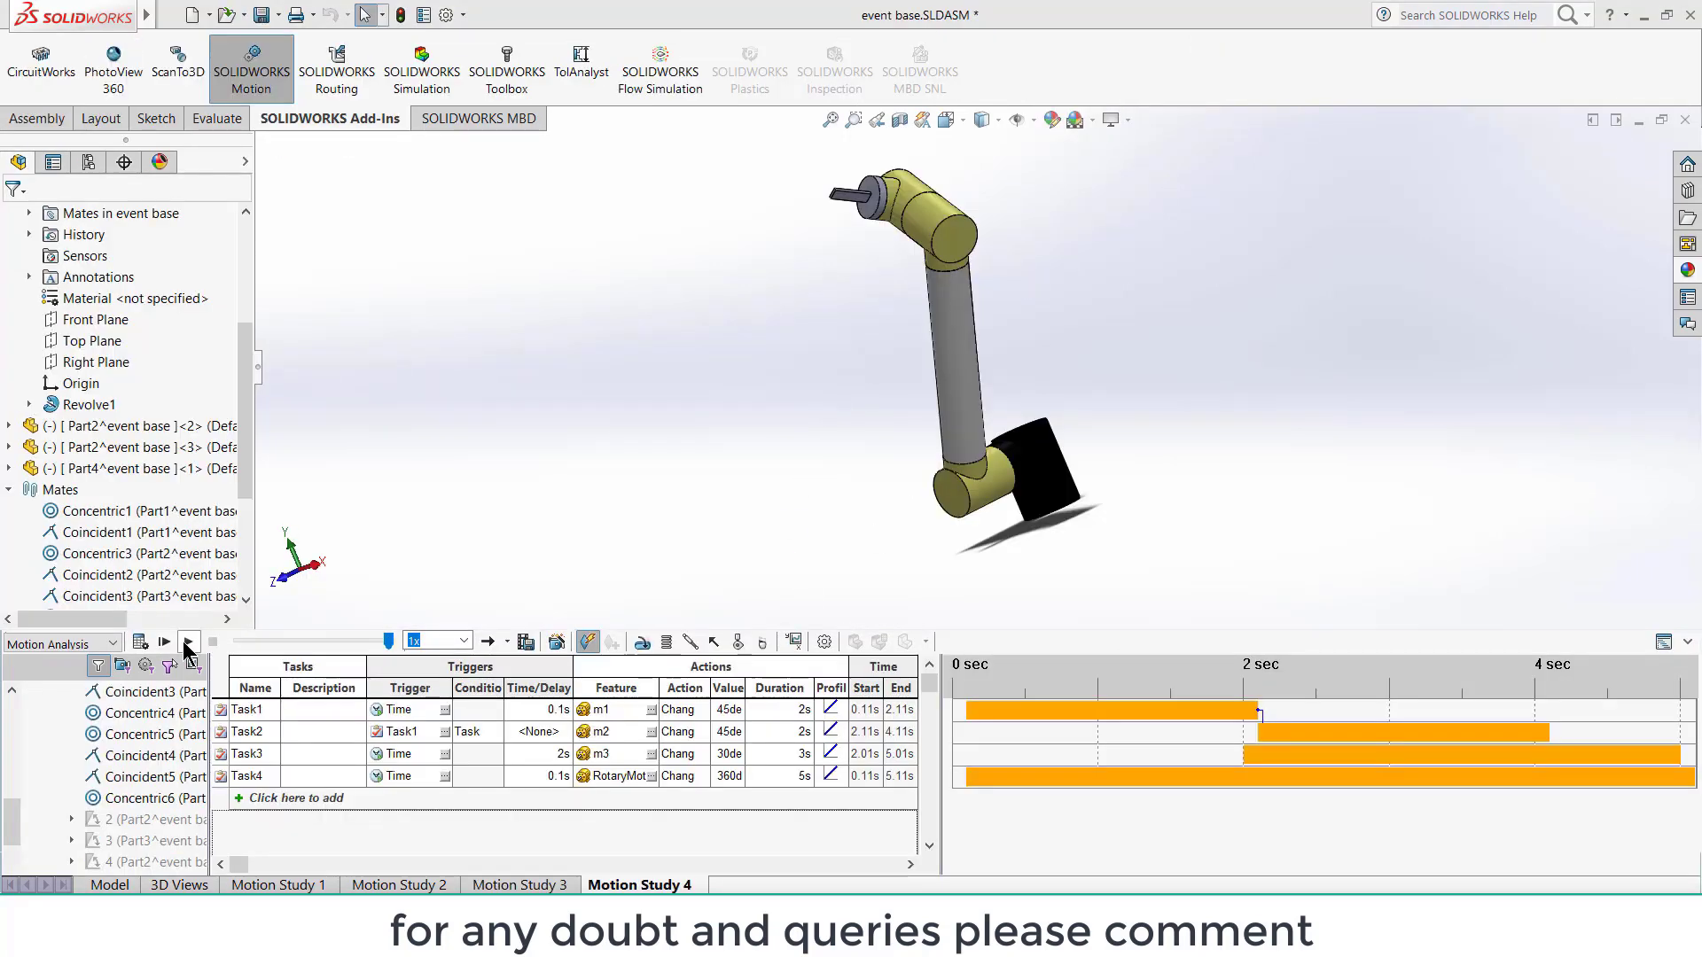
Step: Set the robot arm's Task4 motor value to 720 degrees, and calculate the event-based study and the mate controller animation
left_click(188, 641)
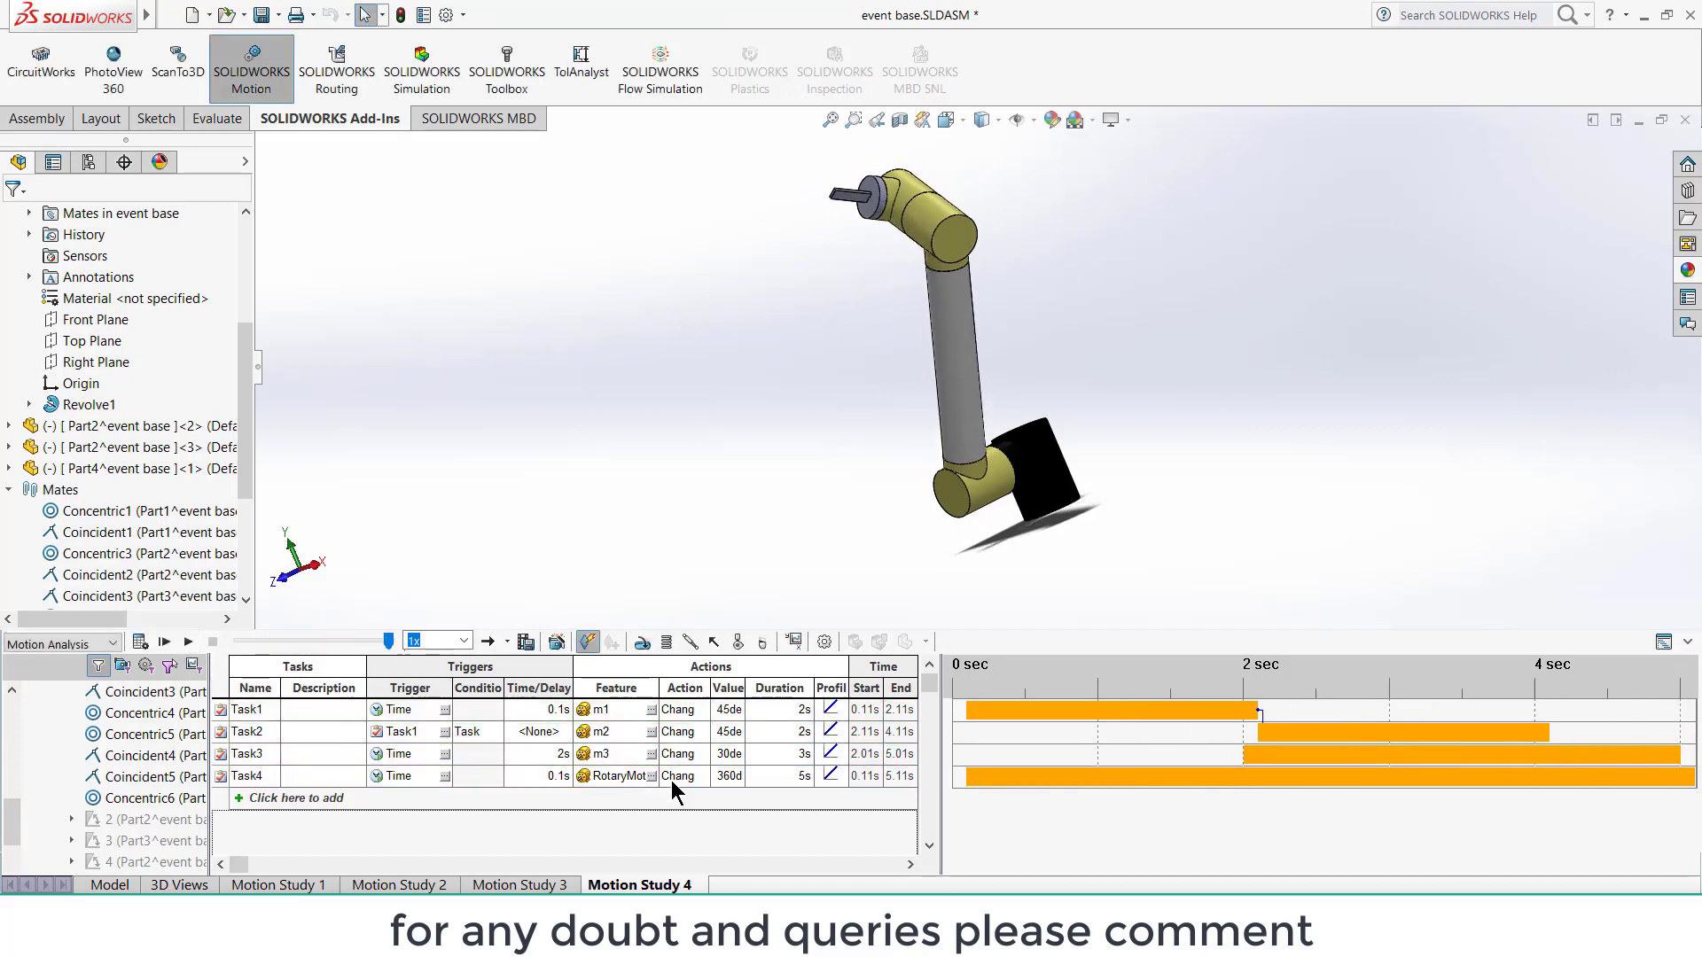
double_click(727, 775)
type("72")
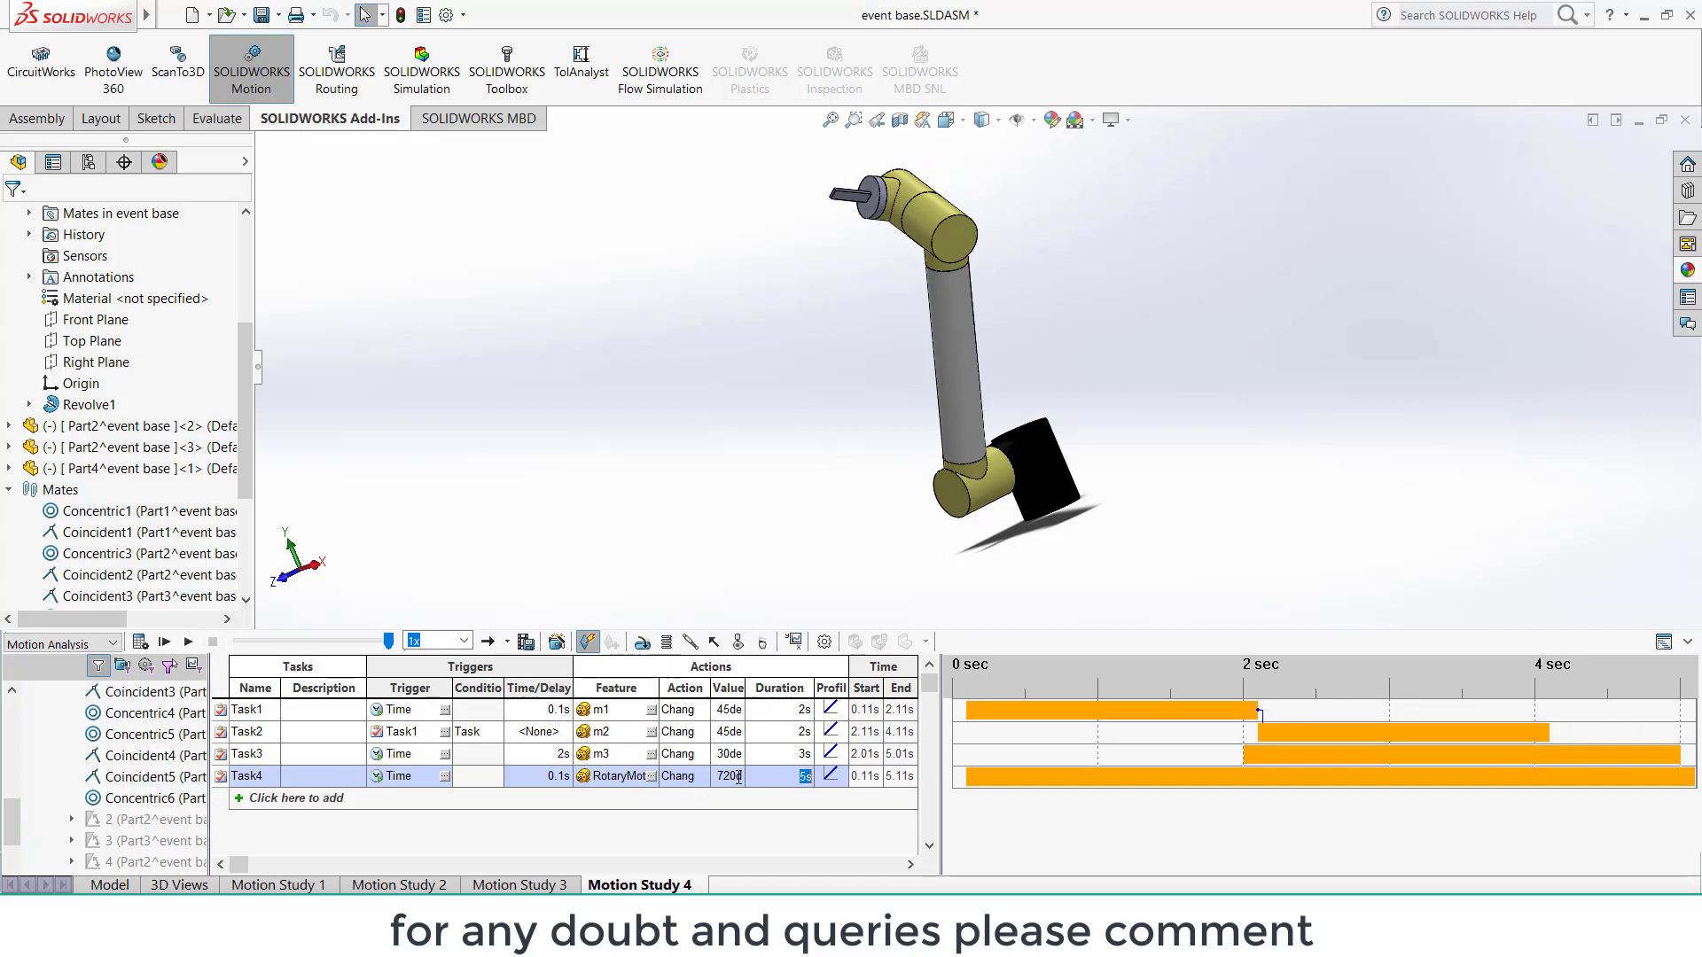
left_click(709, 830)
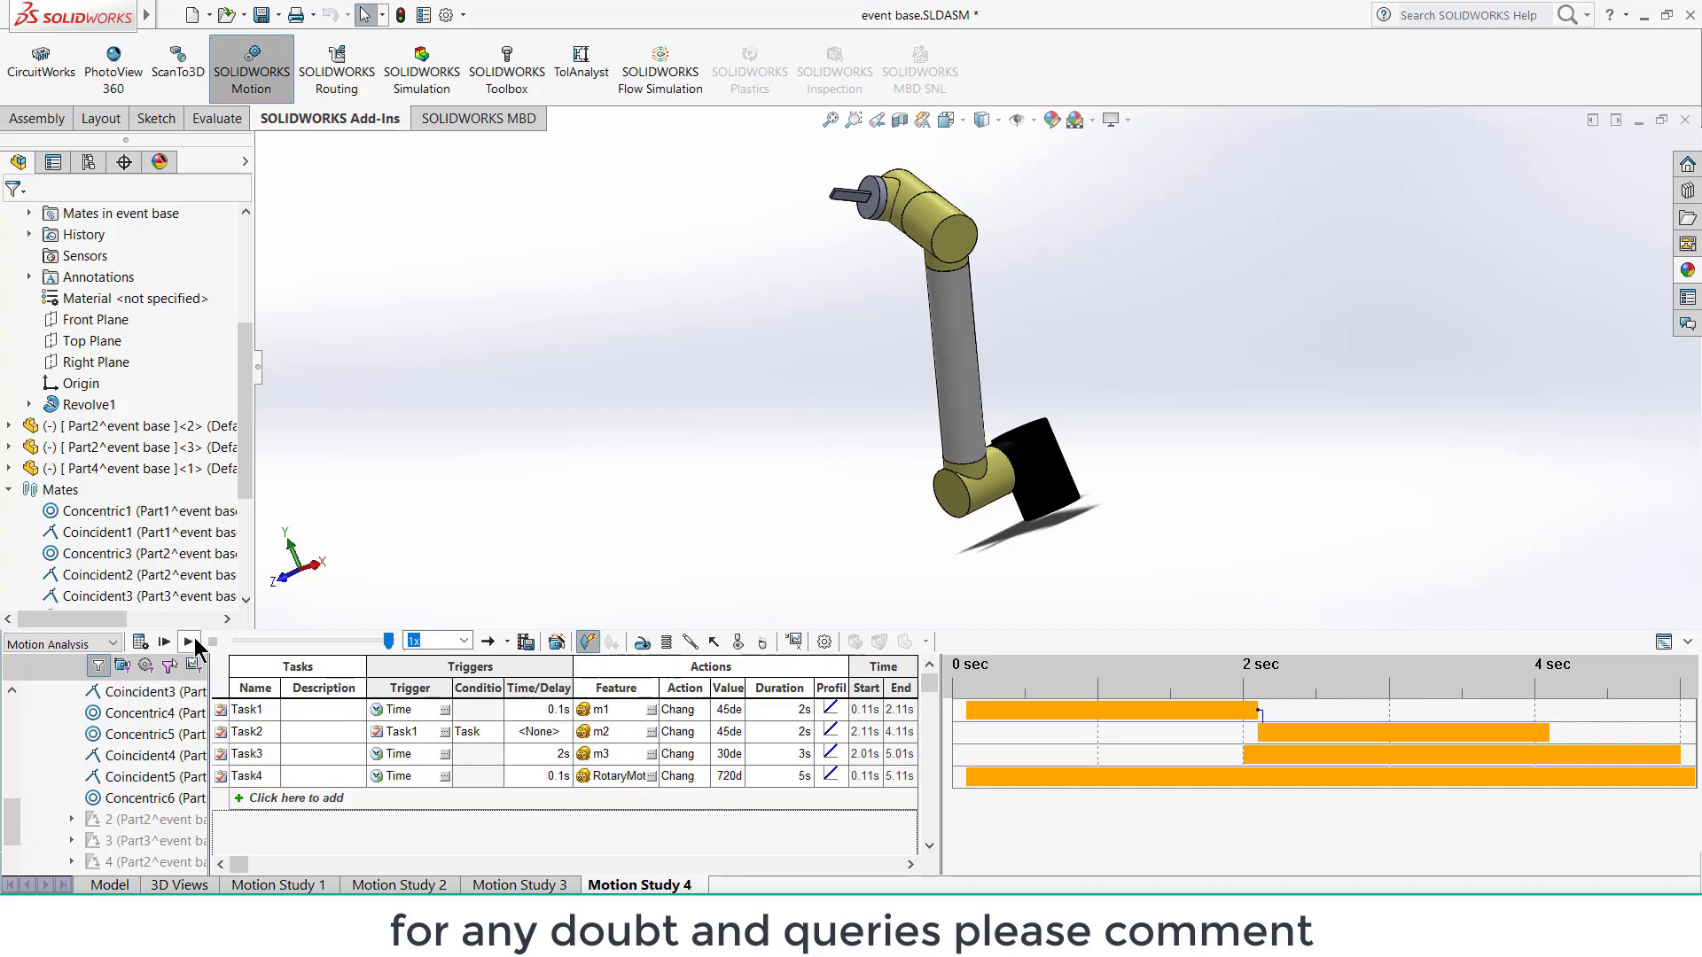
left_click(140, 642)
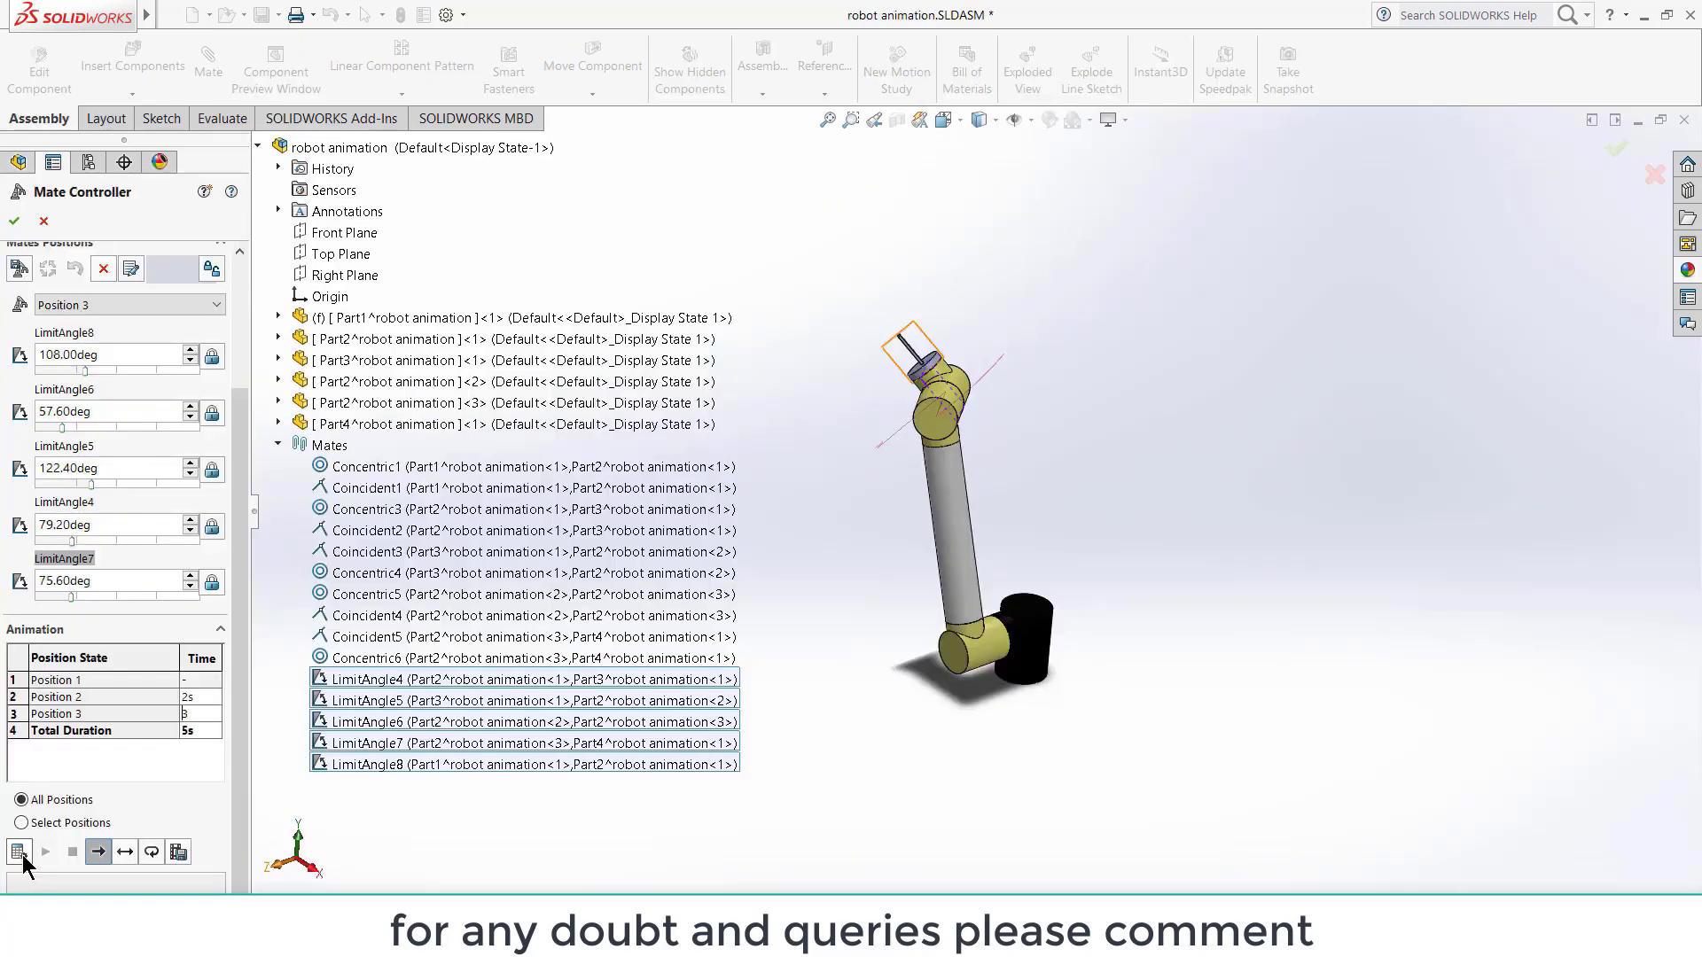
left_click(18, 851)
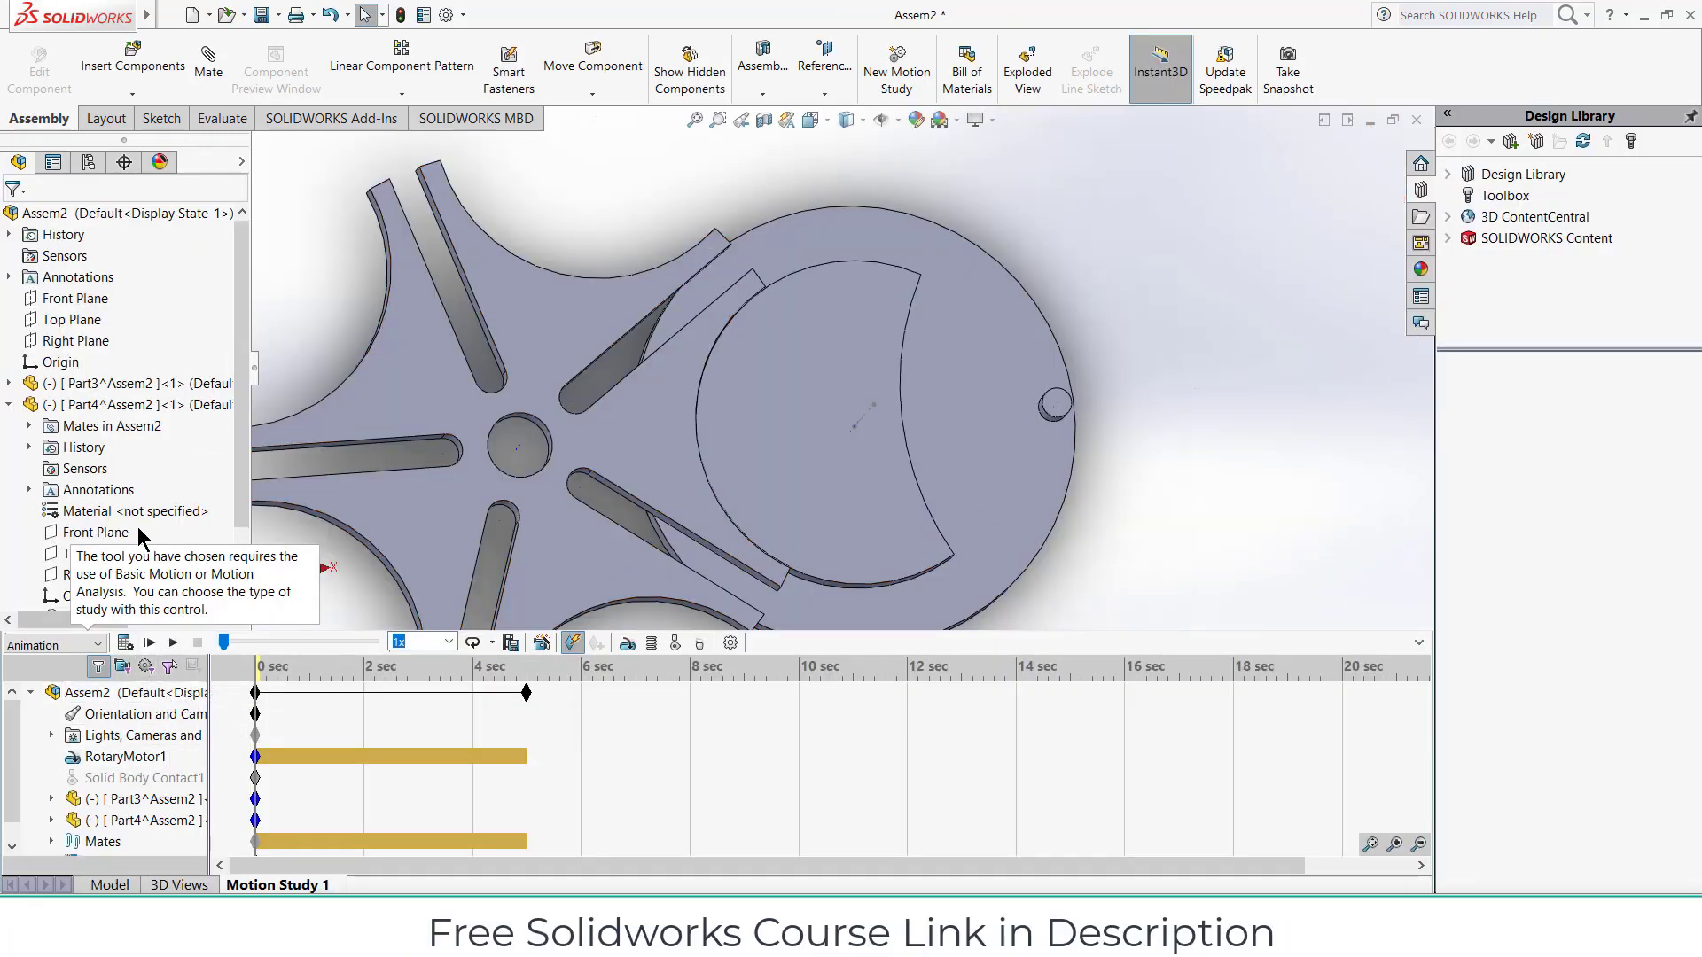
Step: Switch the Geneva assembly's study type to Motion Analysis with the SOLIDWORKS Motion add-in, and calculate the motion
left_click(308, 122)
left_click(237, 100)
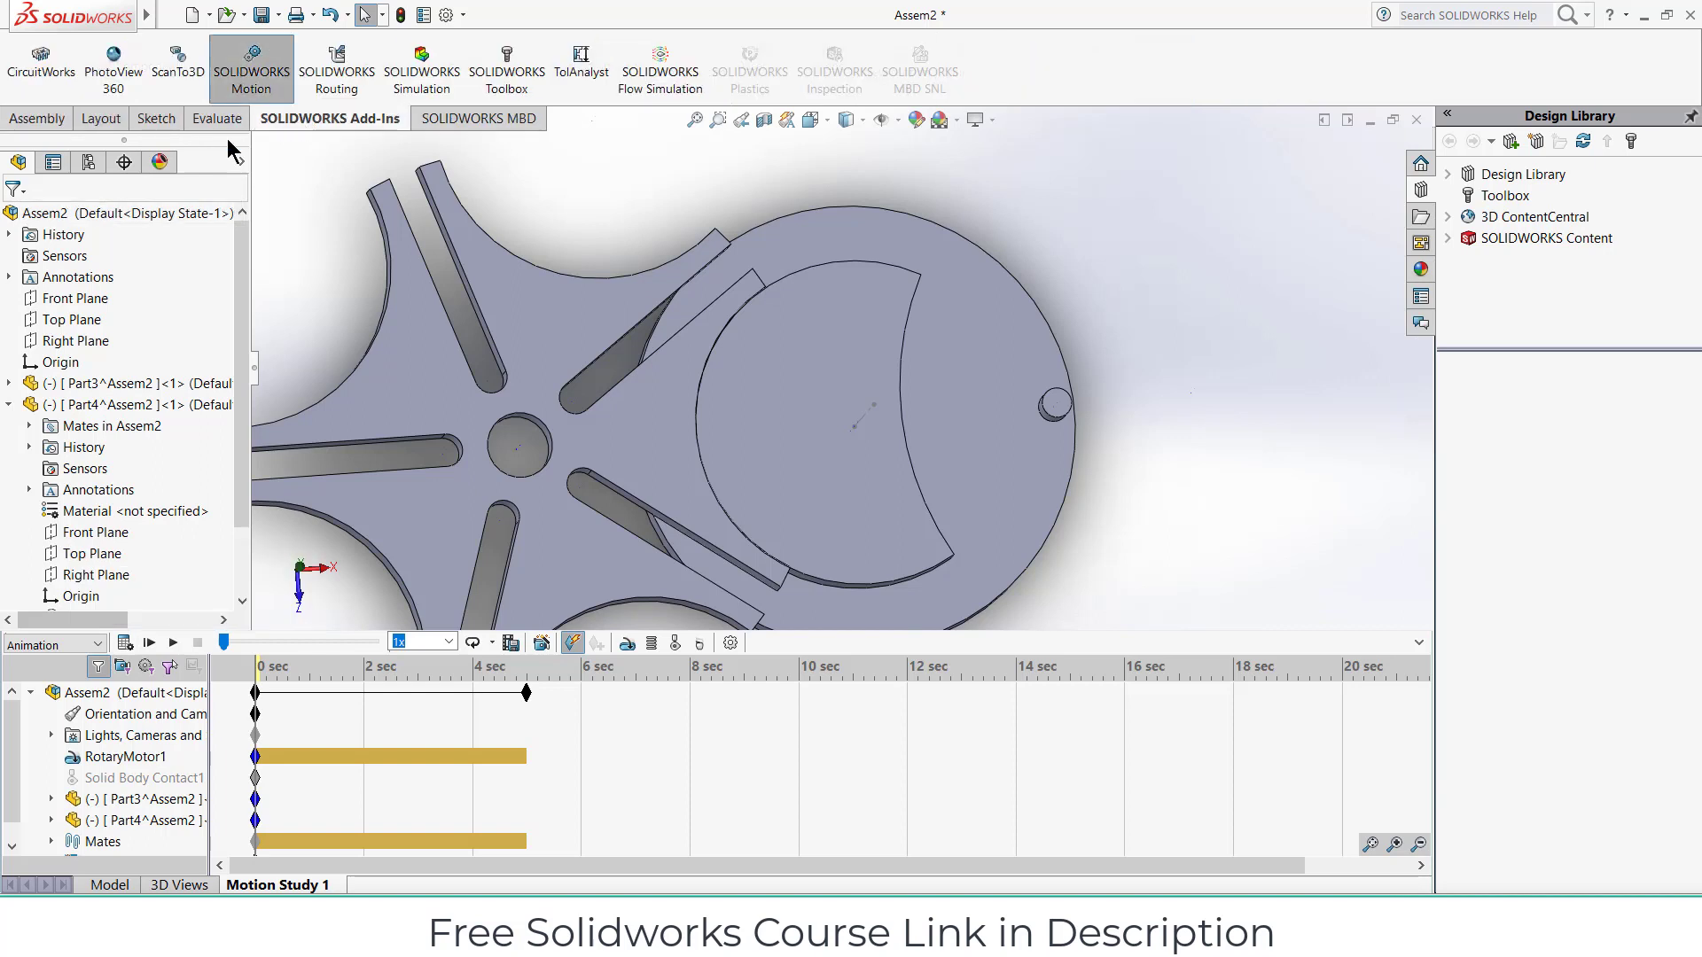
left_click(89, 644)
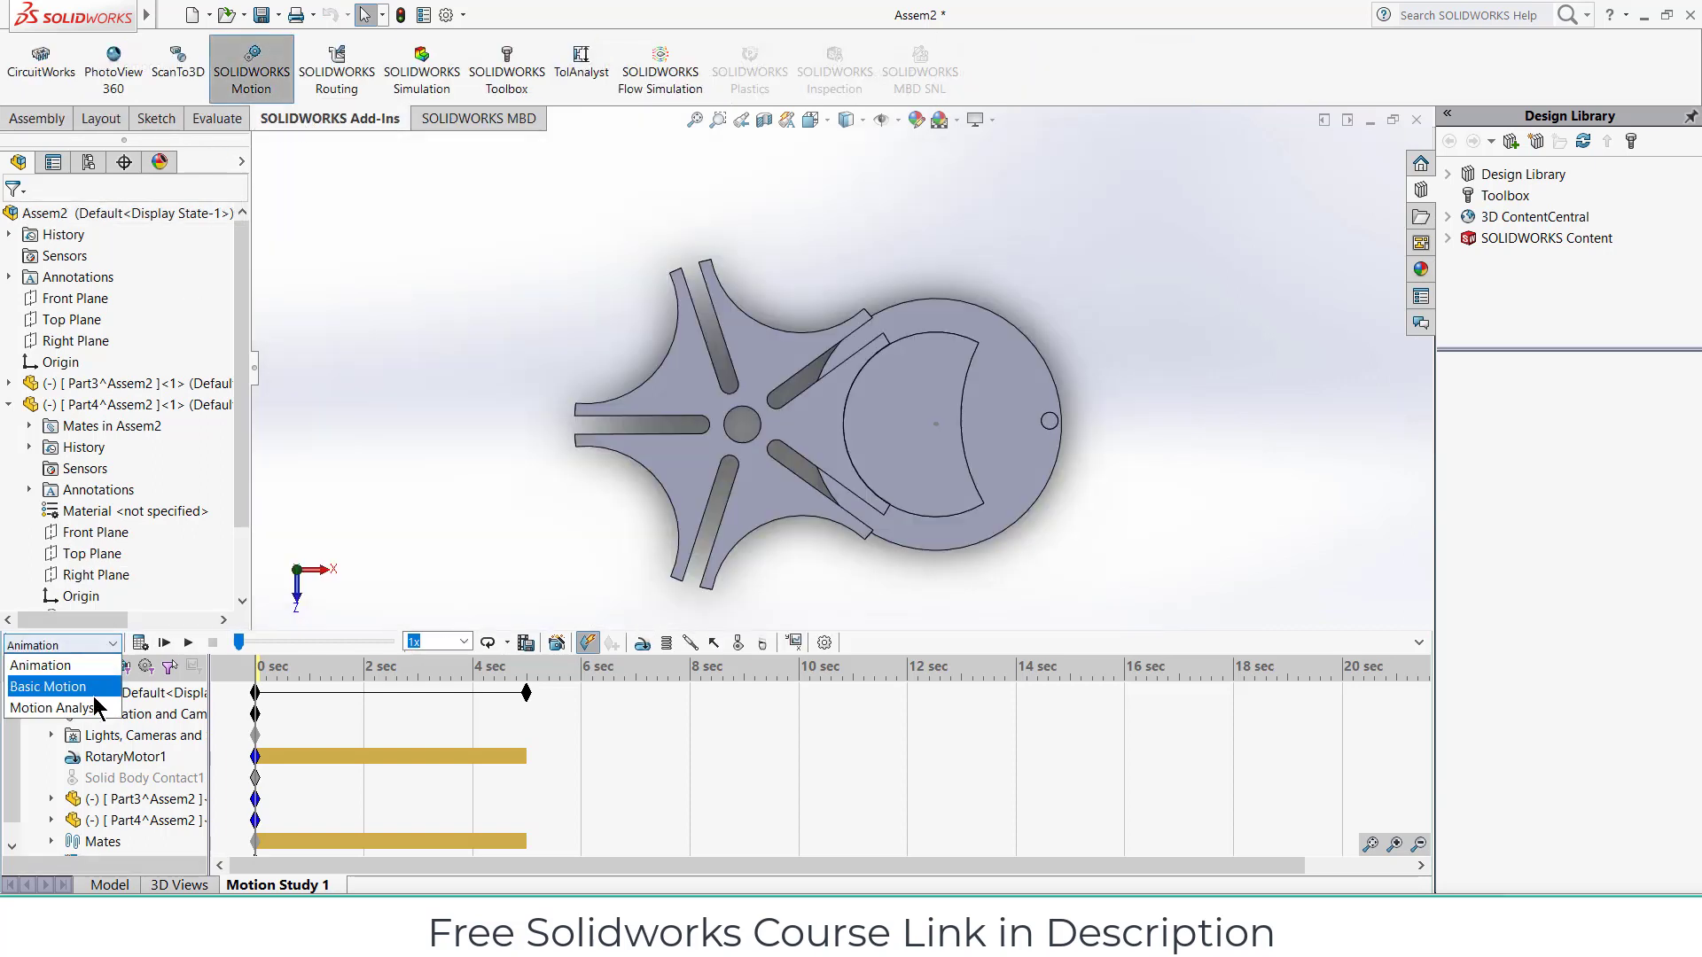
left_click(98, 709)
left_click(139, 644)
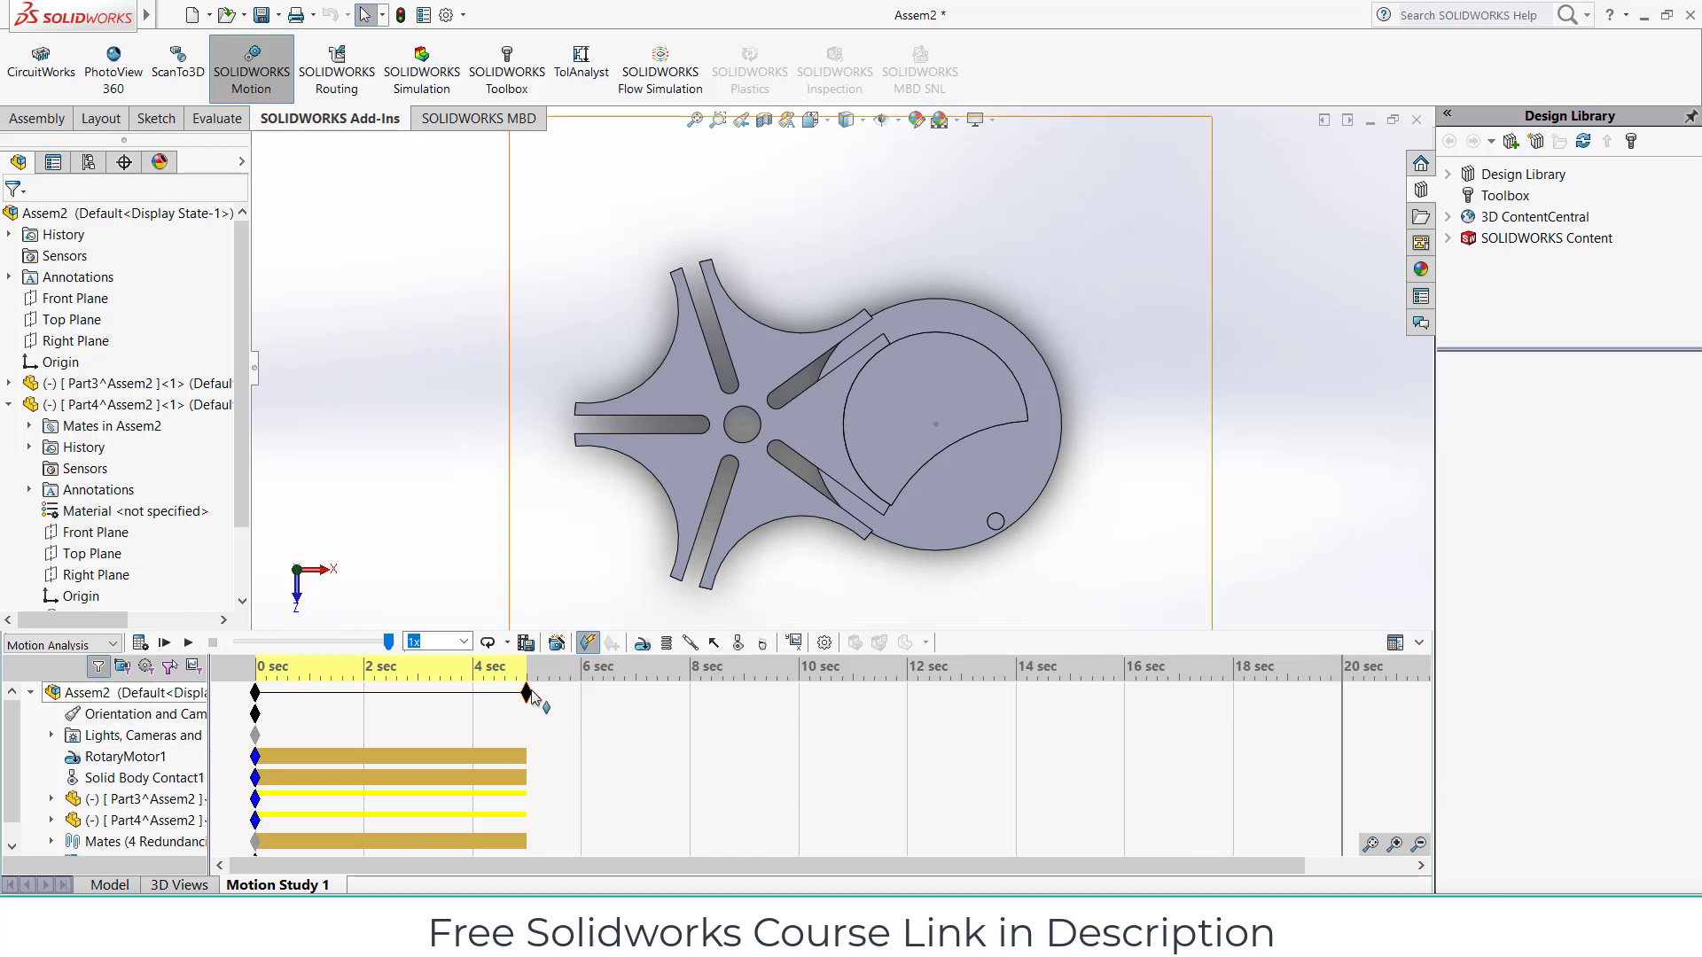
Step: Extend the Geneva motion study to 20 seconds and recalculate it
left_click_drag(1347, 727, 1343, 720)
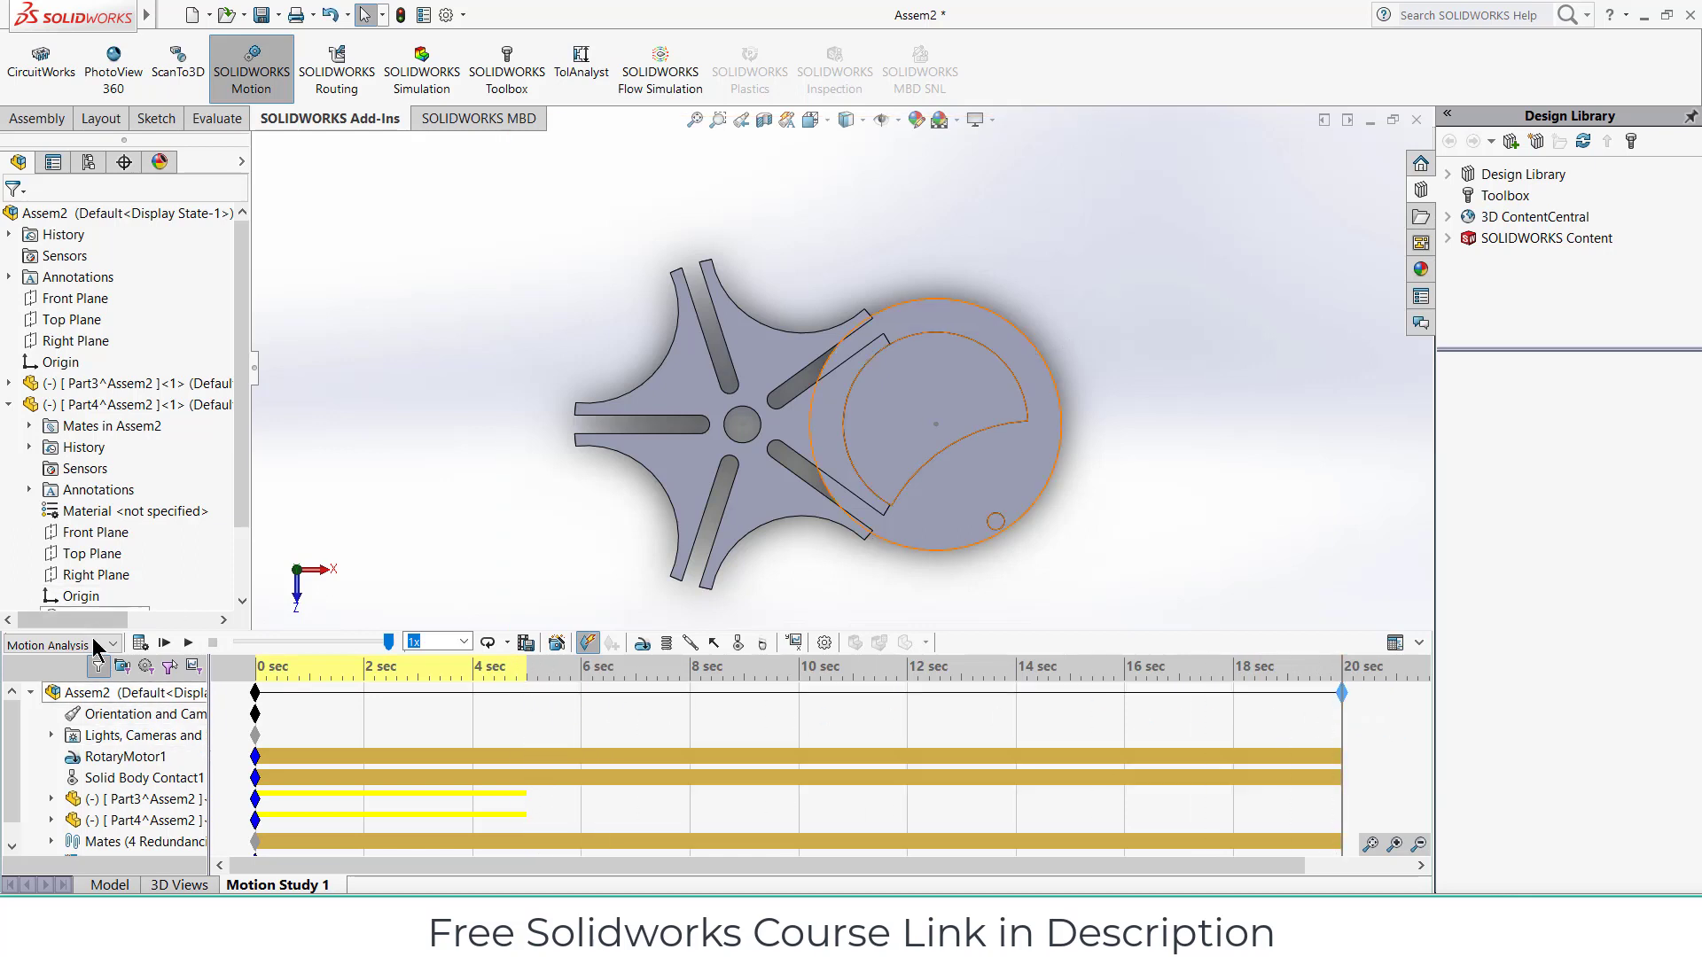
left_click(139, 643)
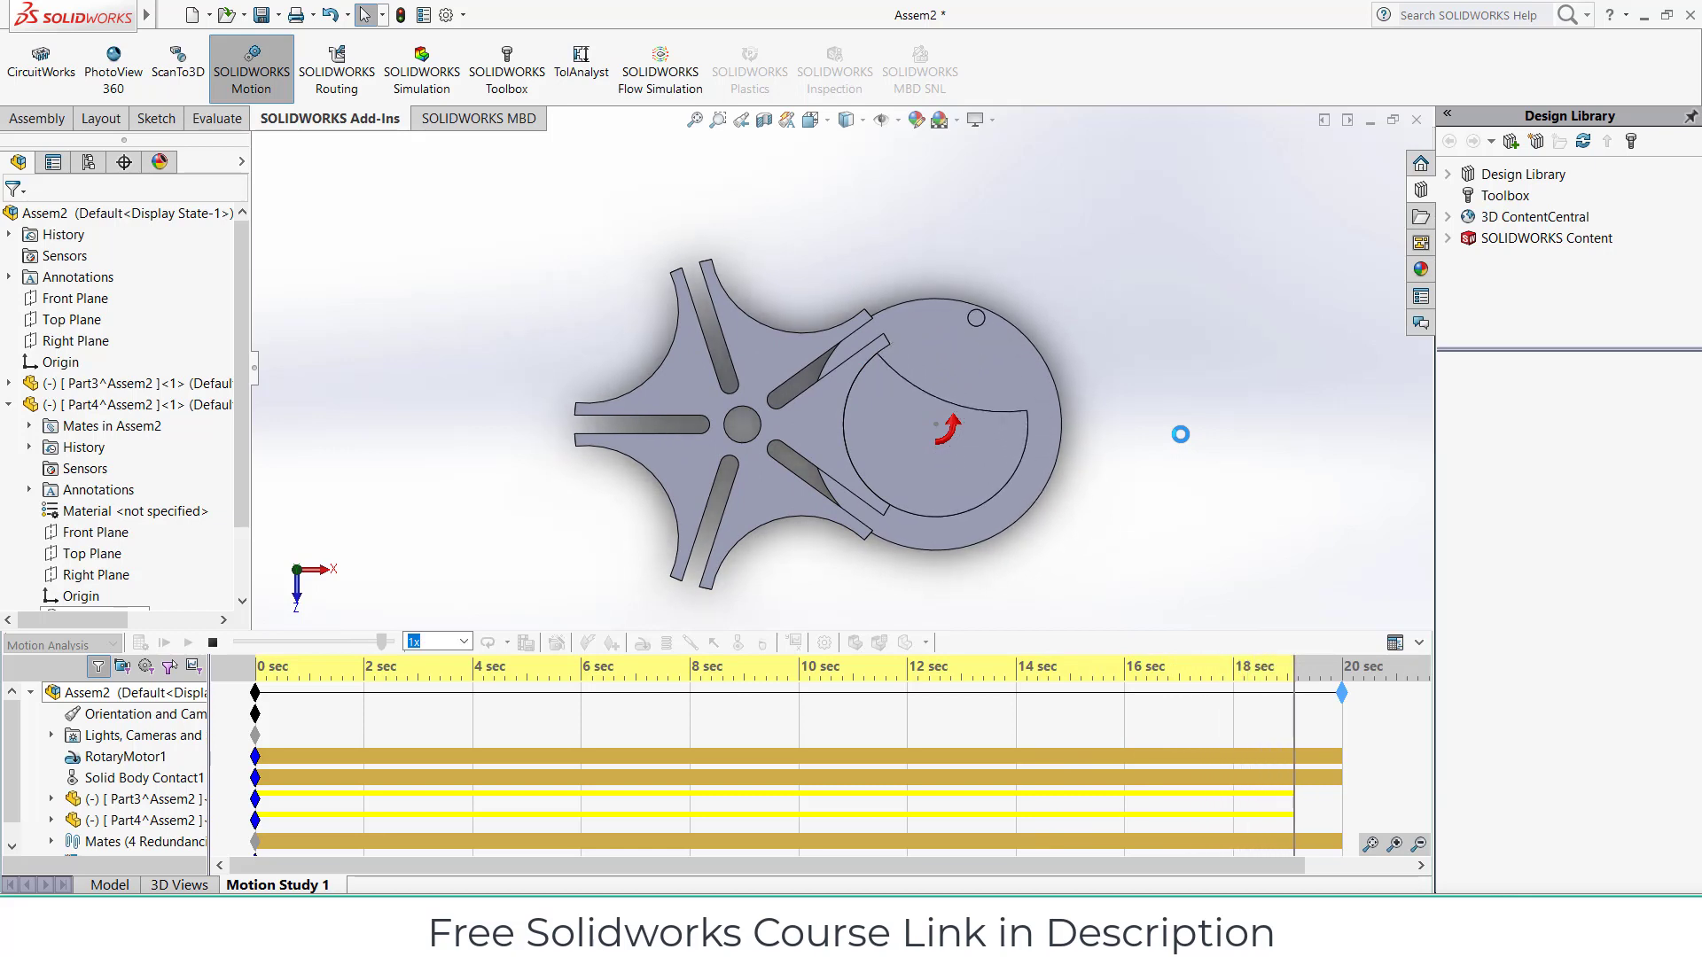
middle_click_drag(1180, 434, 1172, 277)
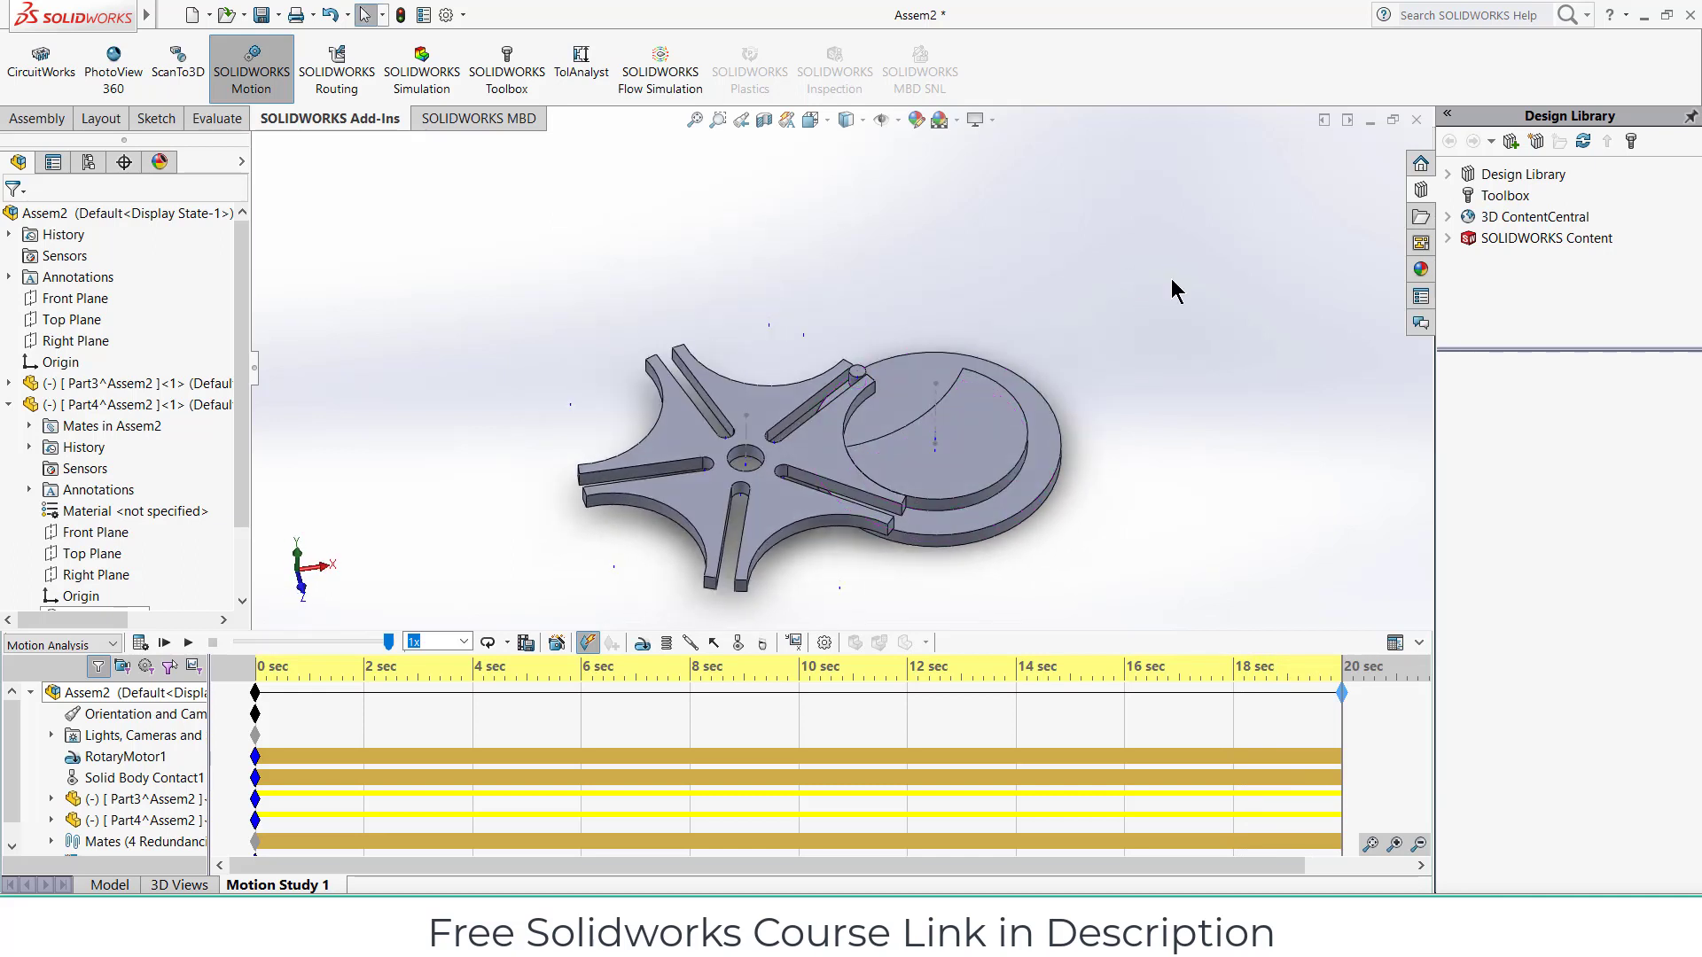
Step: Hide the sketch centerlines and reference points in the graphics area, and collapse the motion timeline
left_click(898, 120)
left_click(897, 121)
left_click(1418, 646)
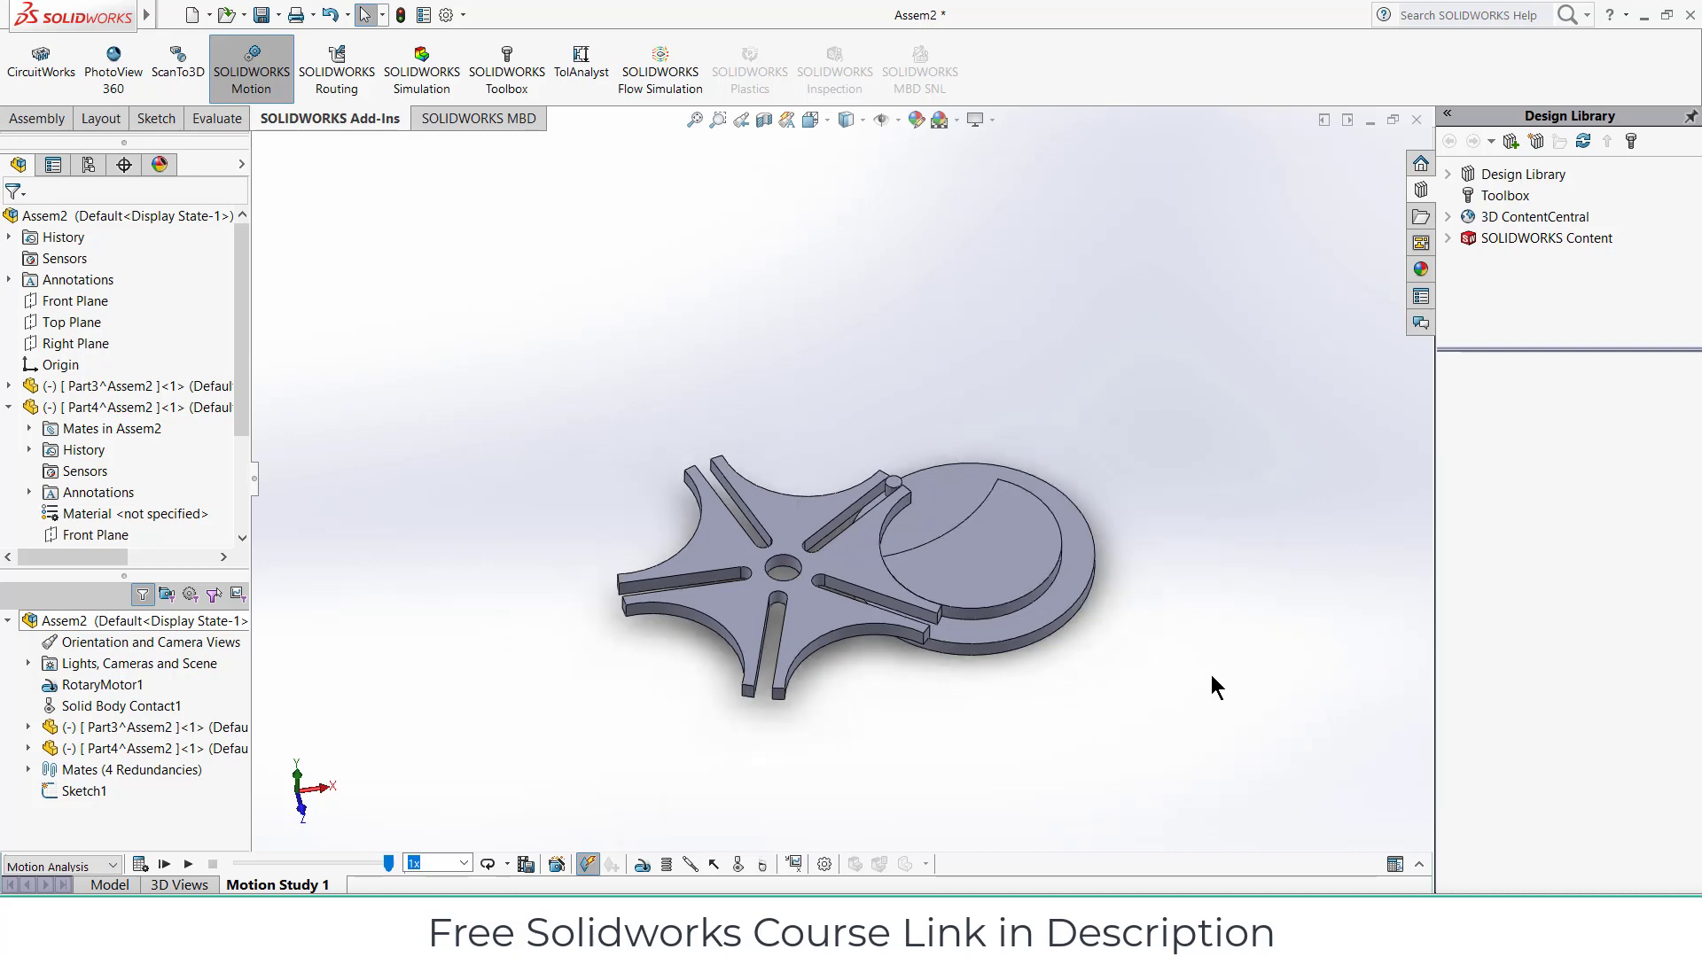
scroll(732, 674, "down", 2)
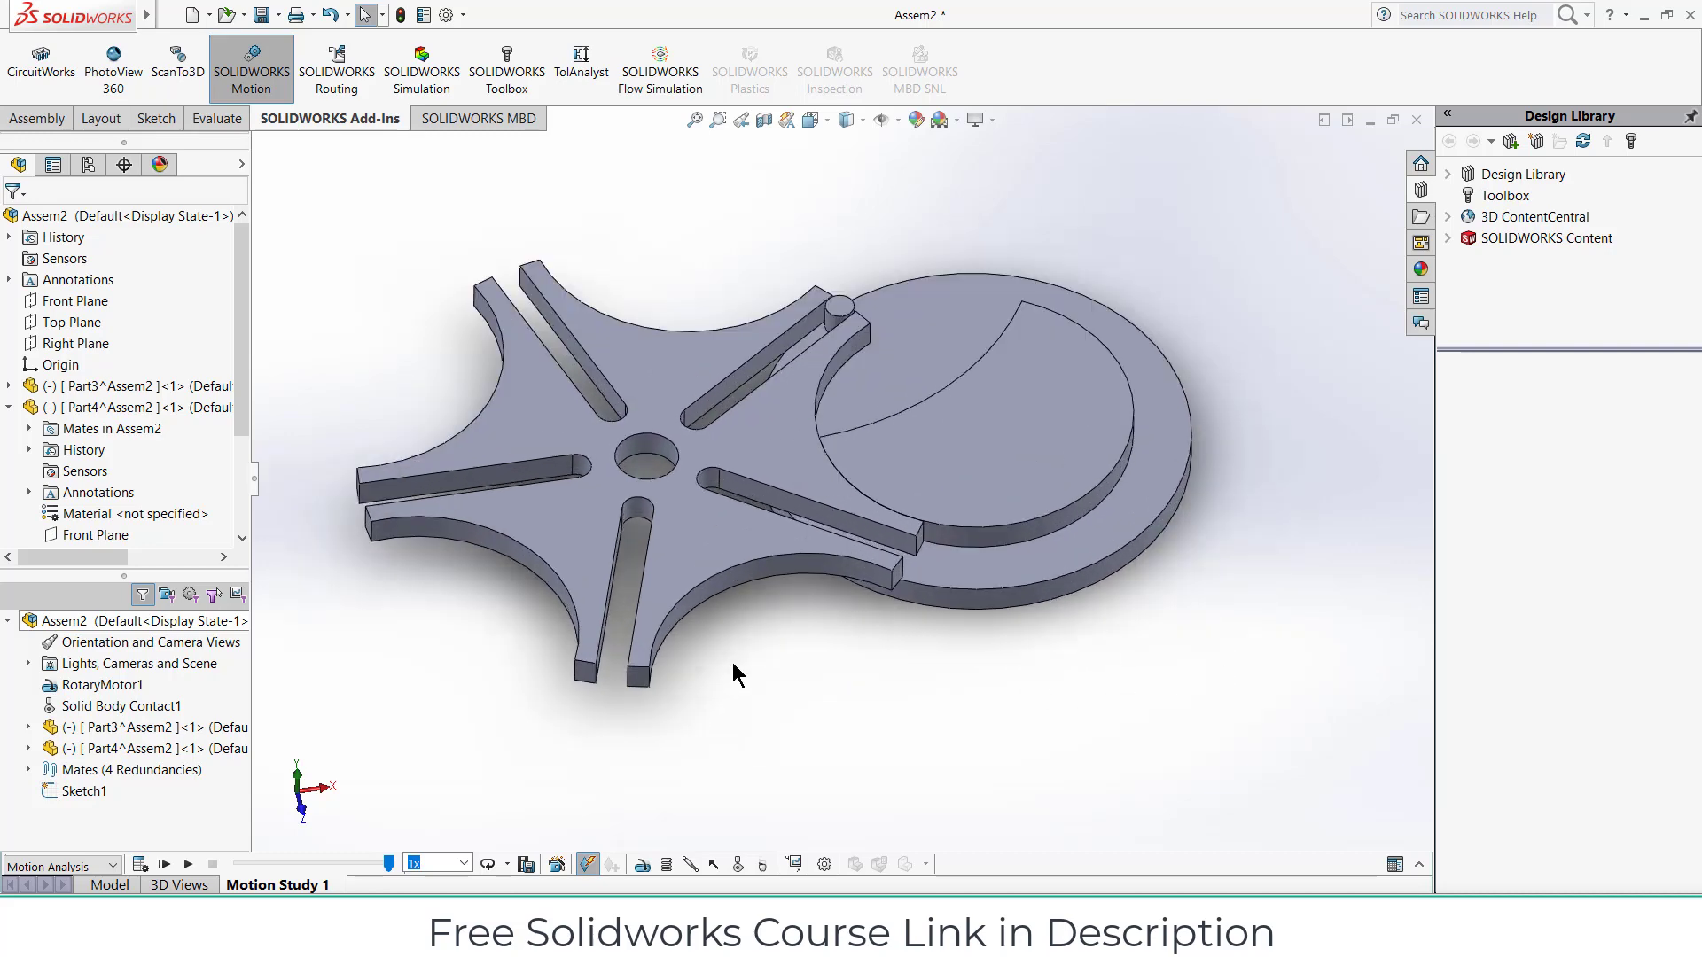
right_click(768, 442)
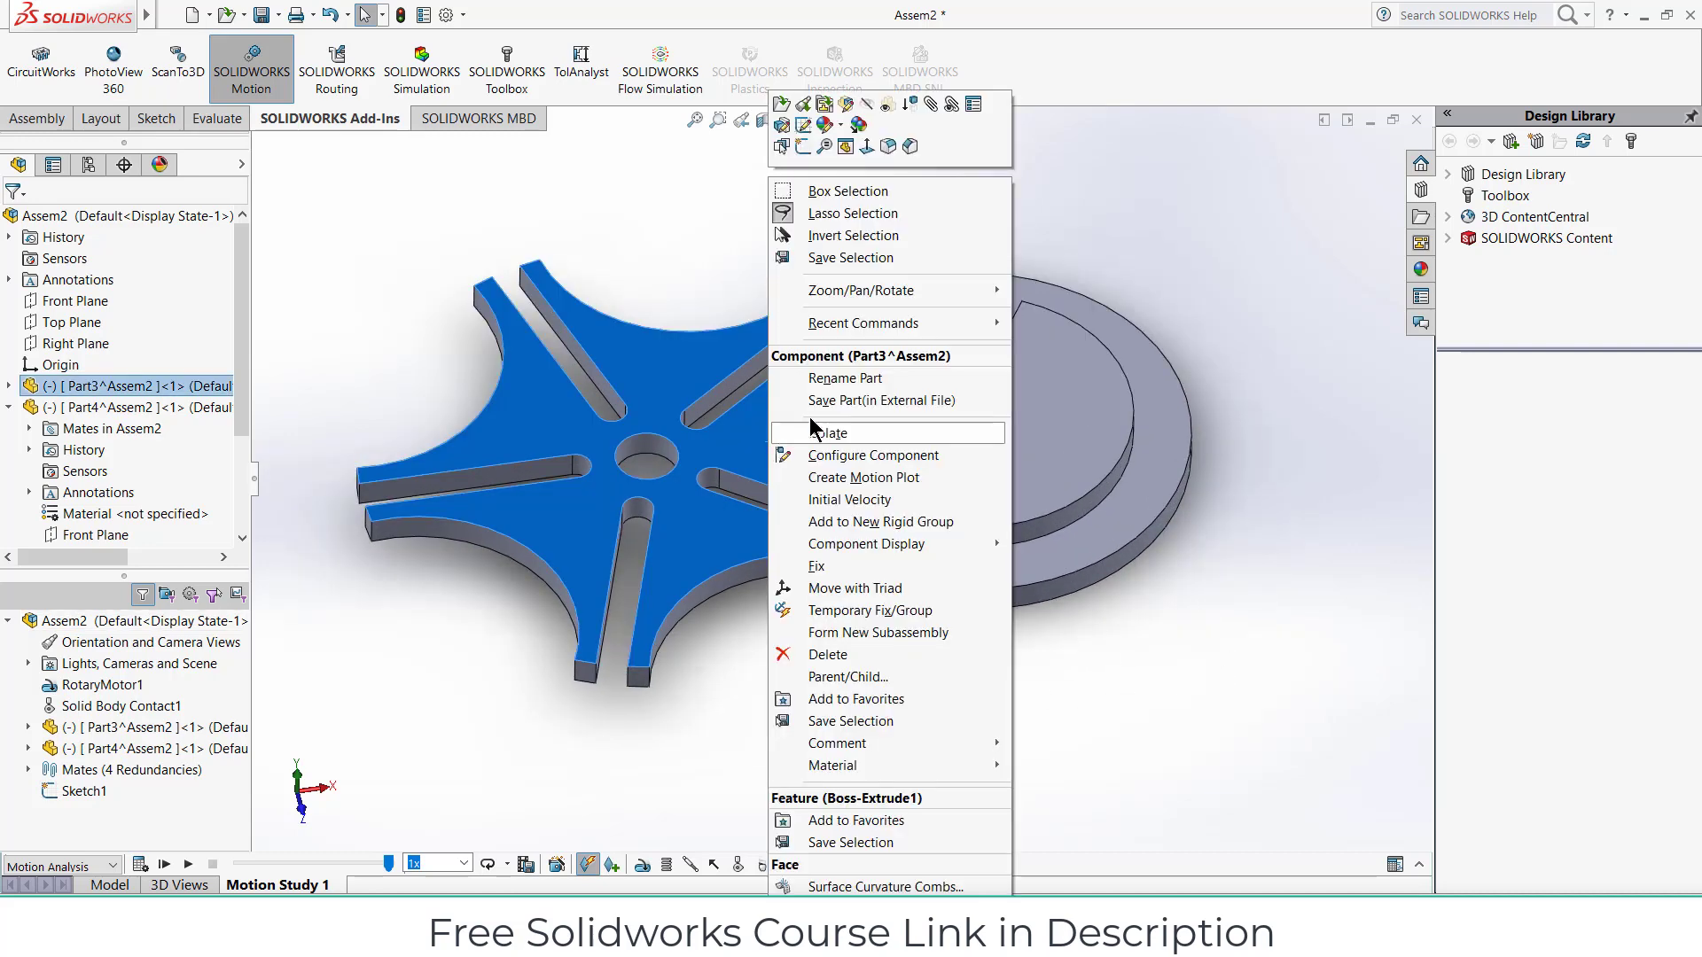
left_click(841, 130)
left_click(864, 162)
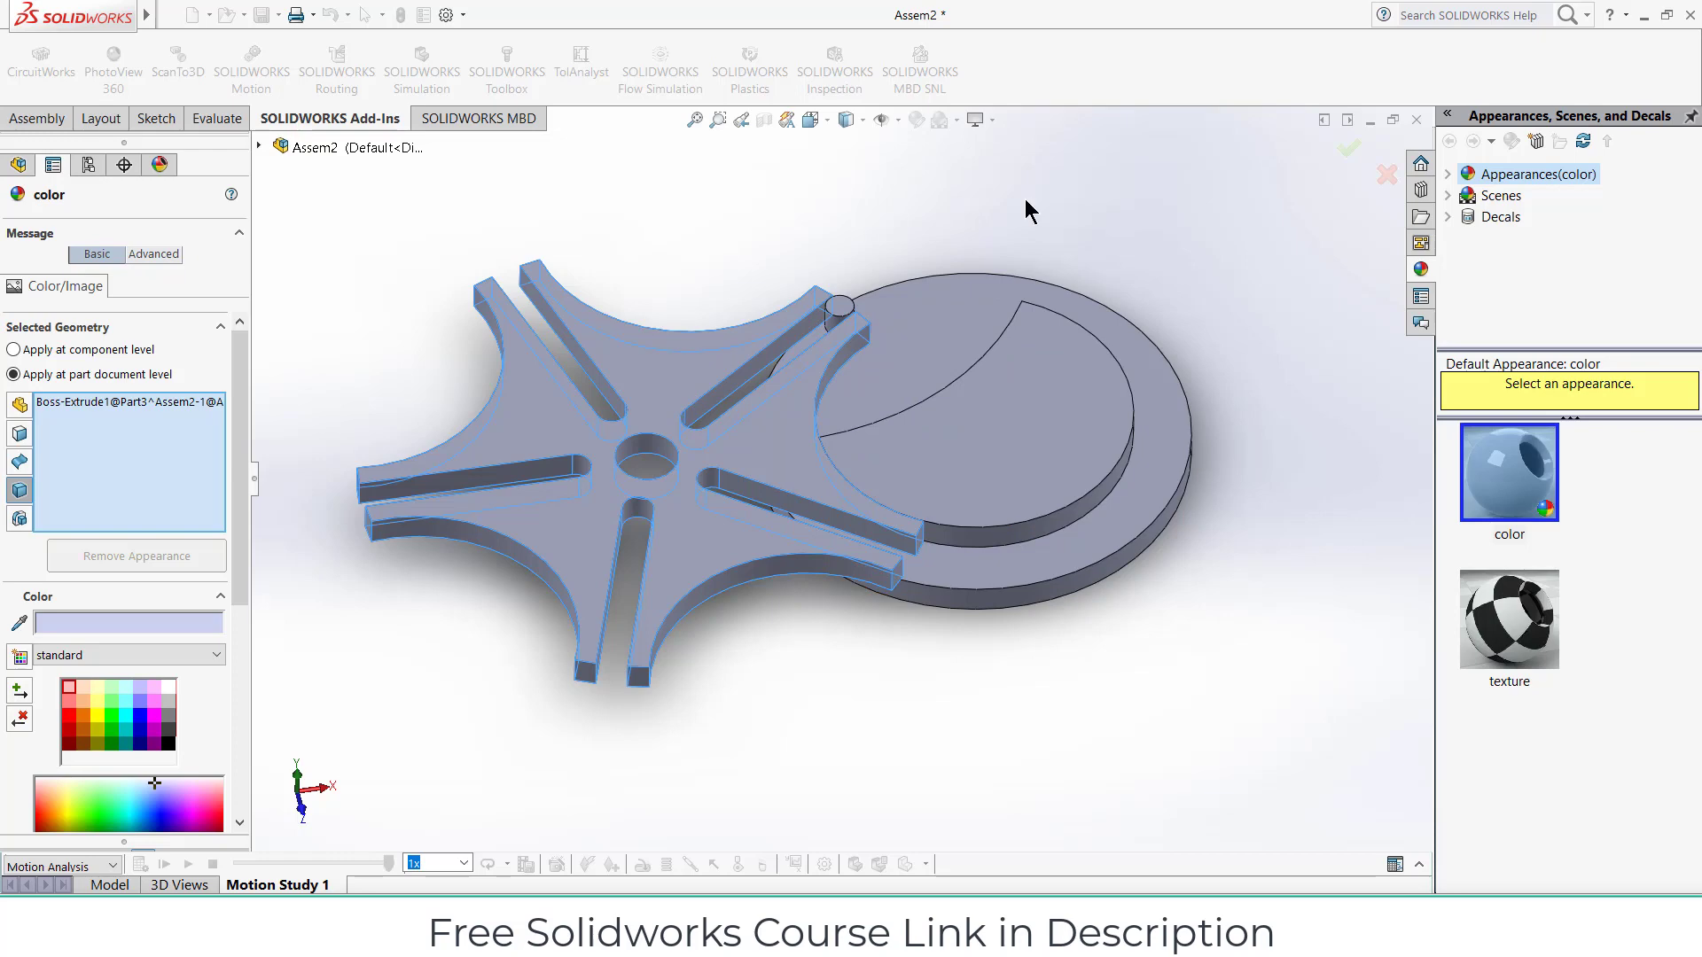
left_click(1385, 177)
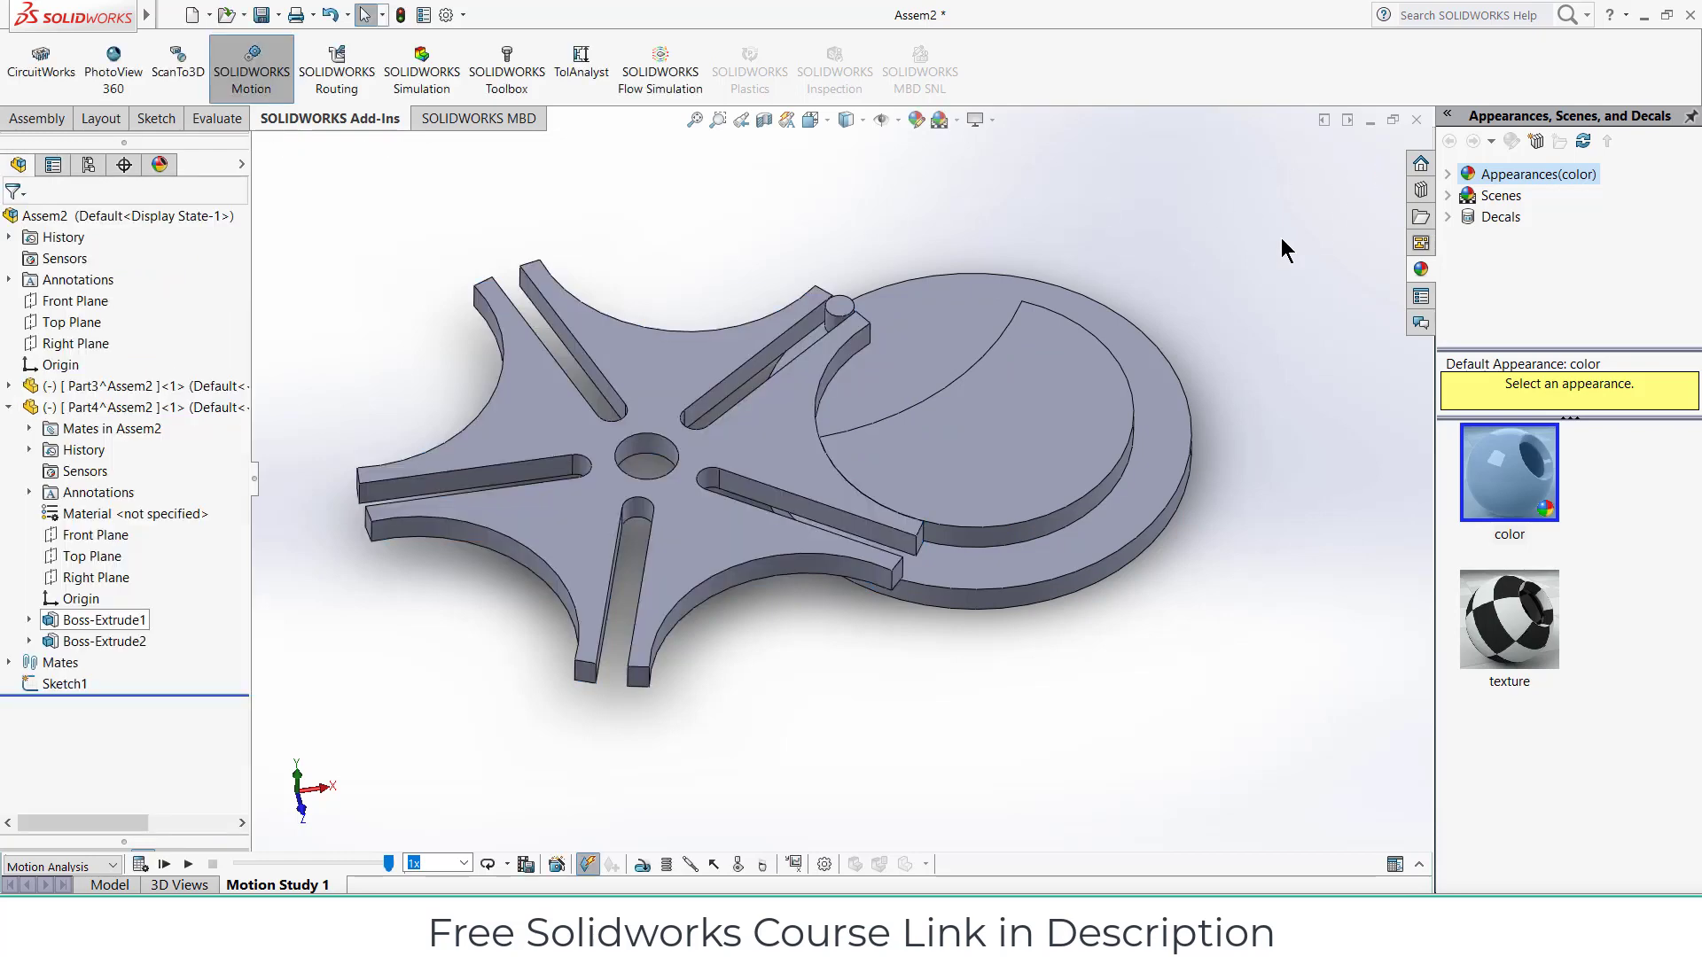
Step: Rebuild and save the assembly as "geneva" in the offset crank folder, storing its virtual components internally
key("ctrl+s")
left_click(416, 371)
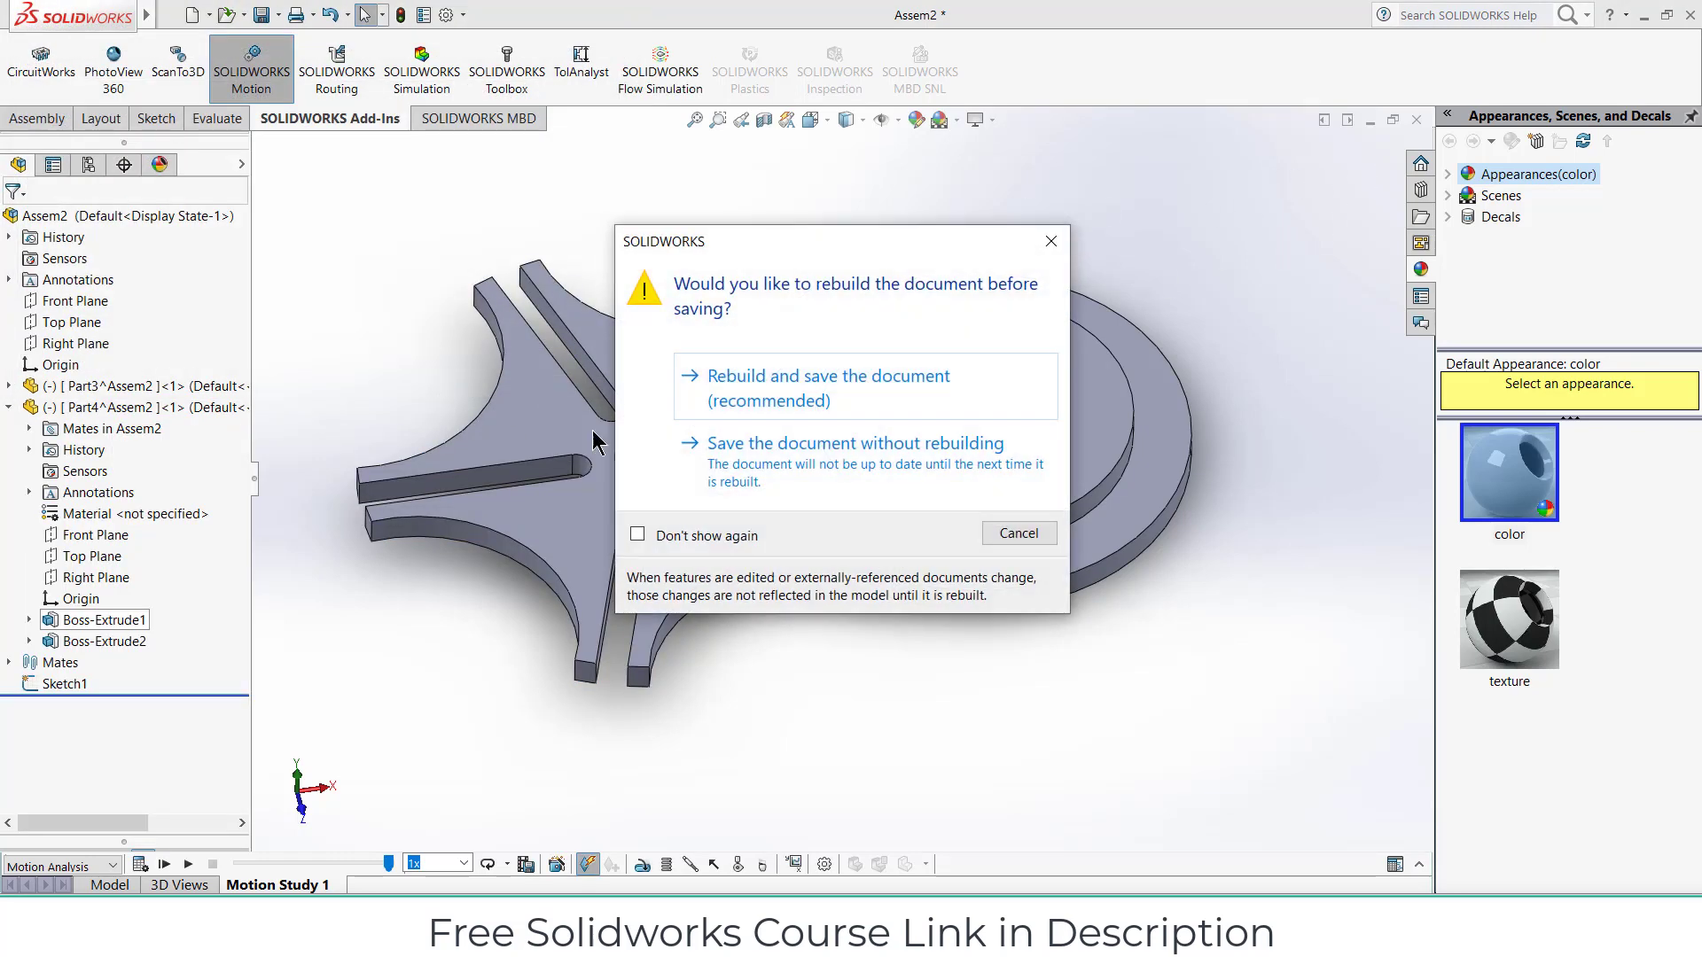
left_click(816, 401)
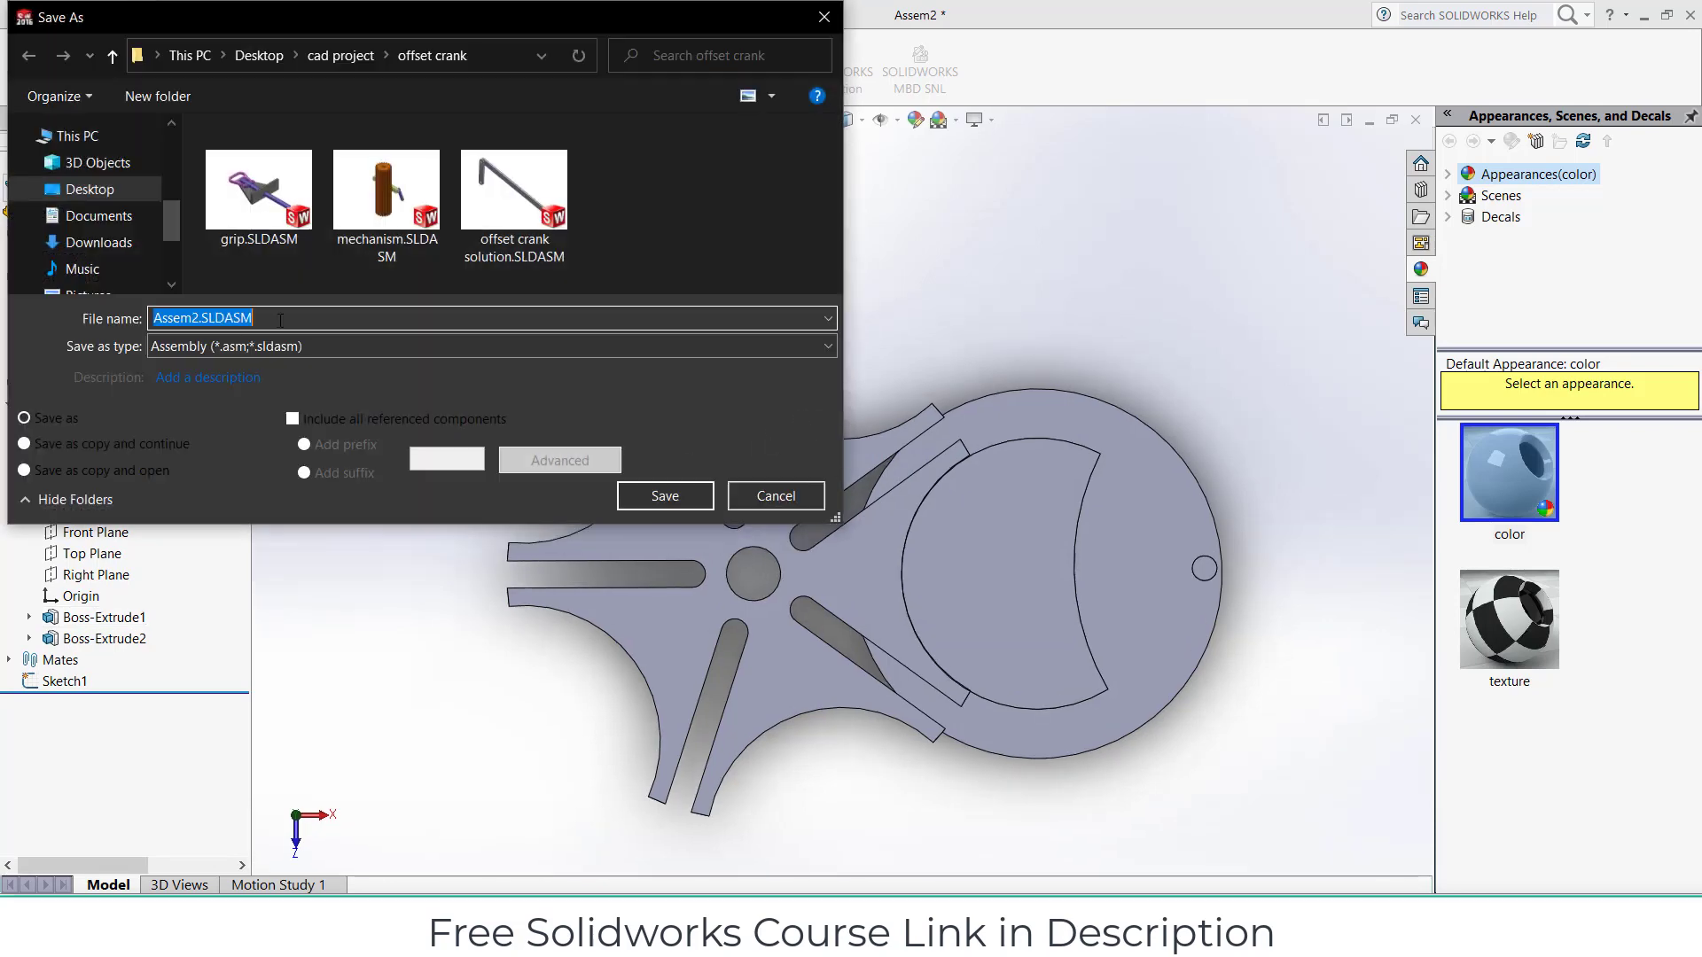
type("ge")
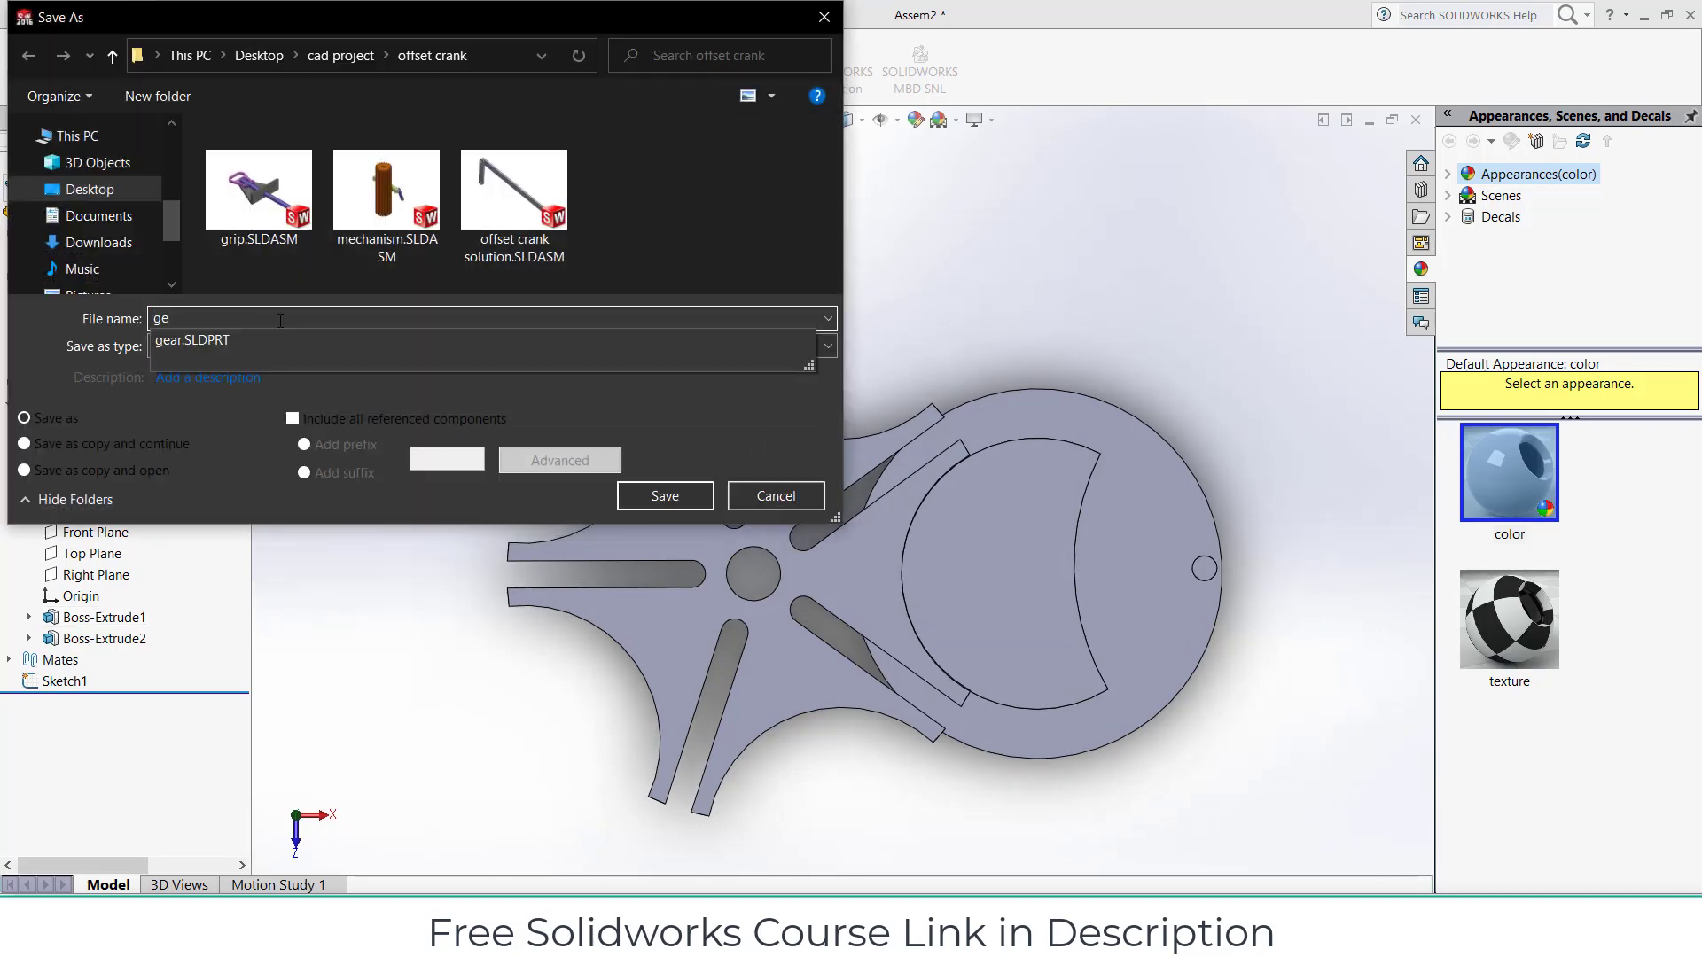
type("ne")
type("ral")
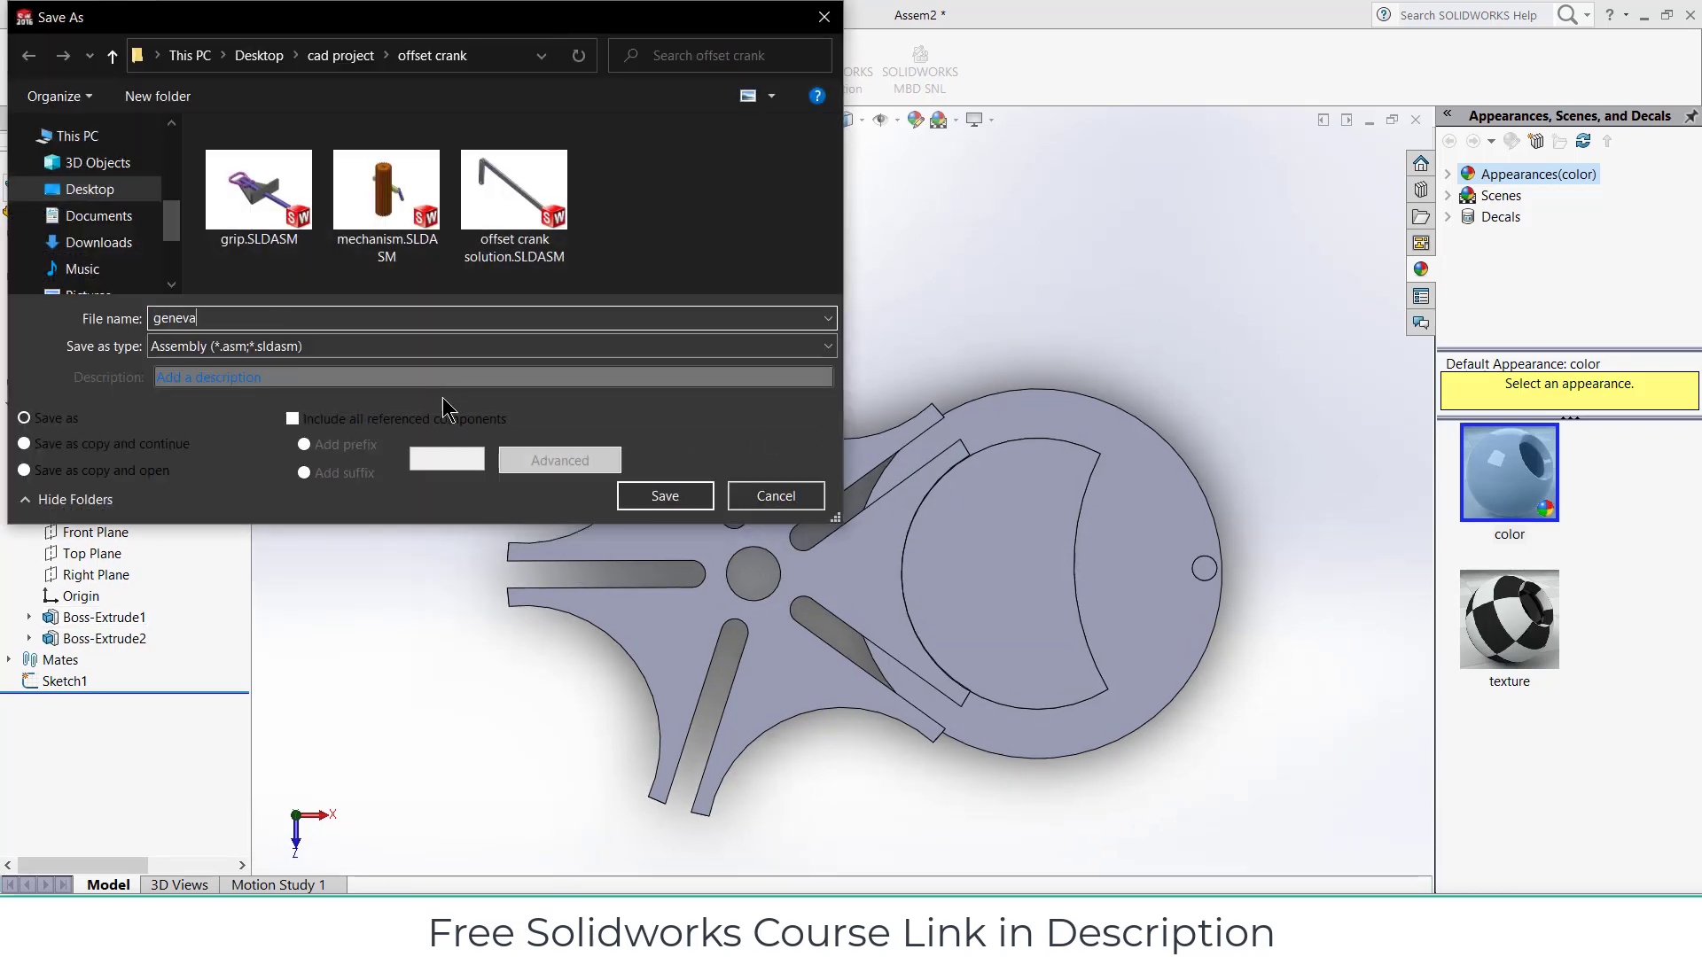
left_click(665, 496)
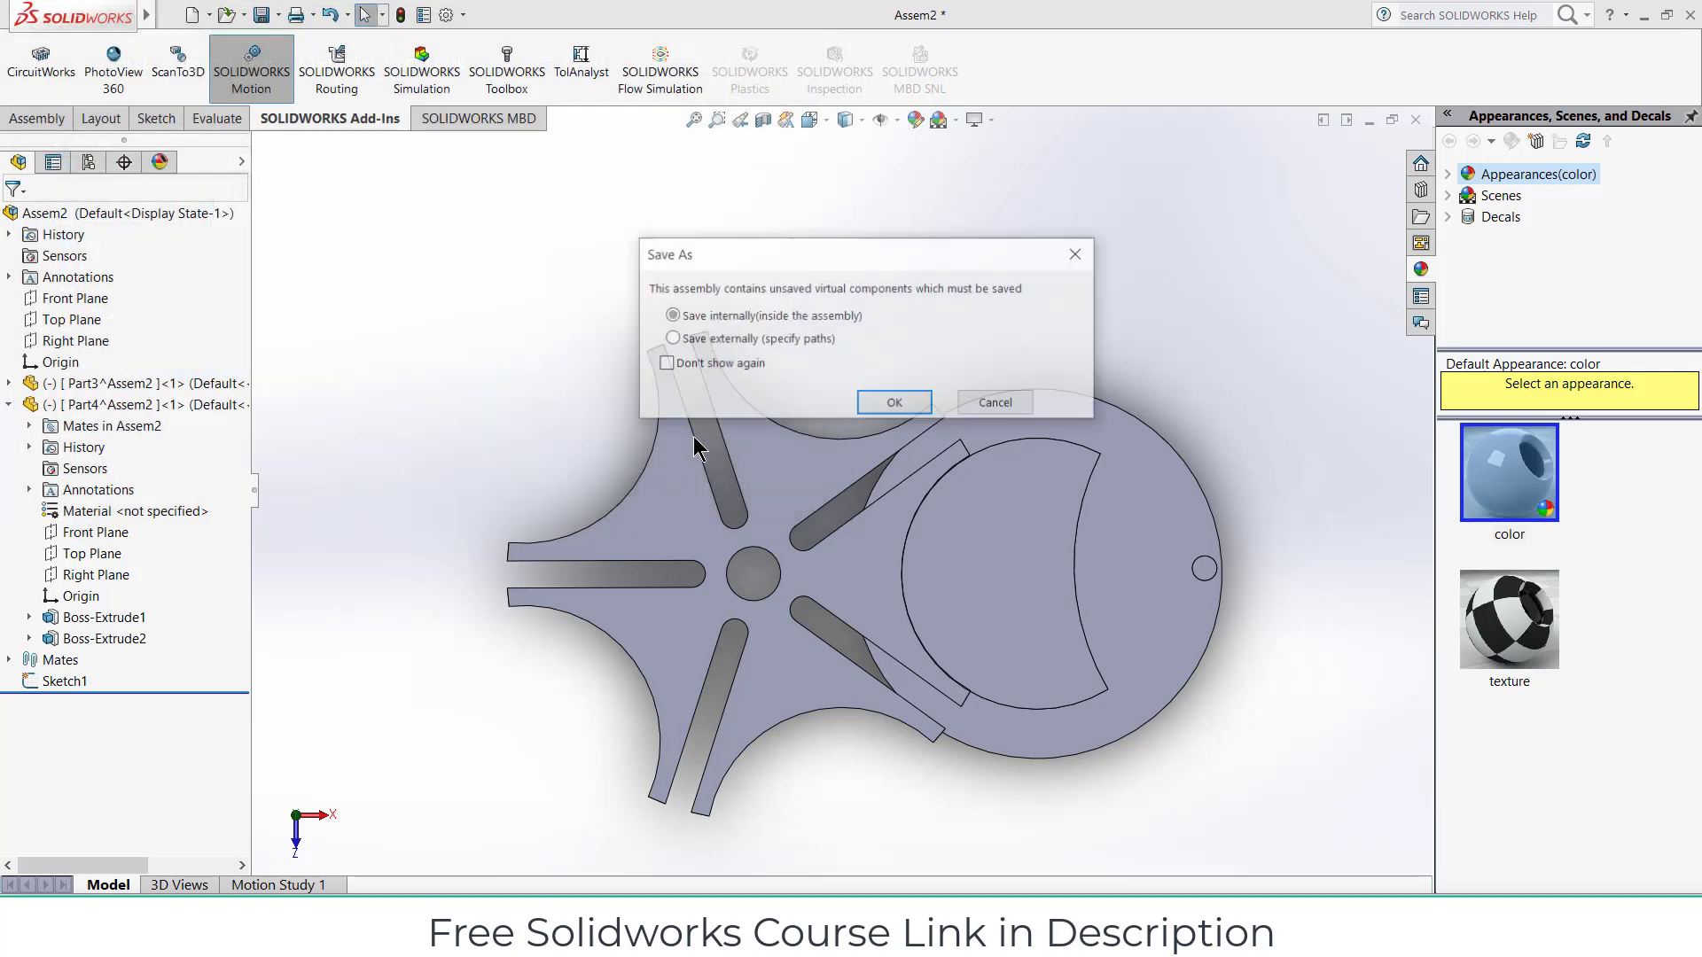
left_click(892, 403)
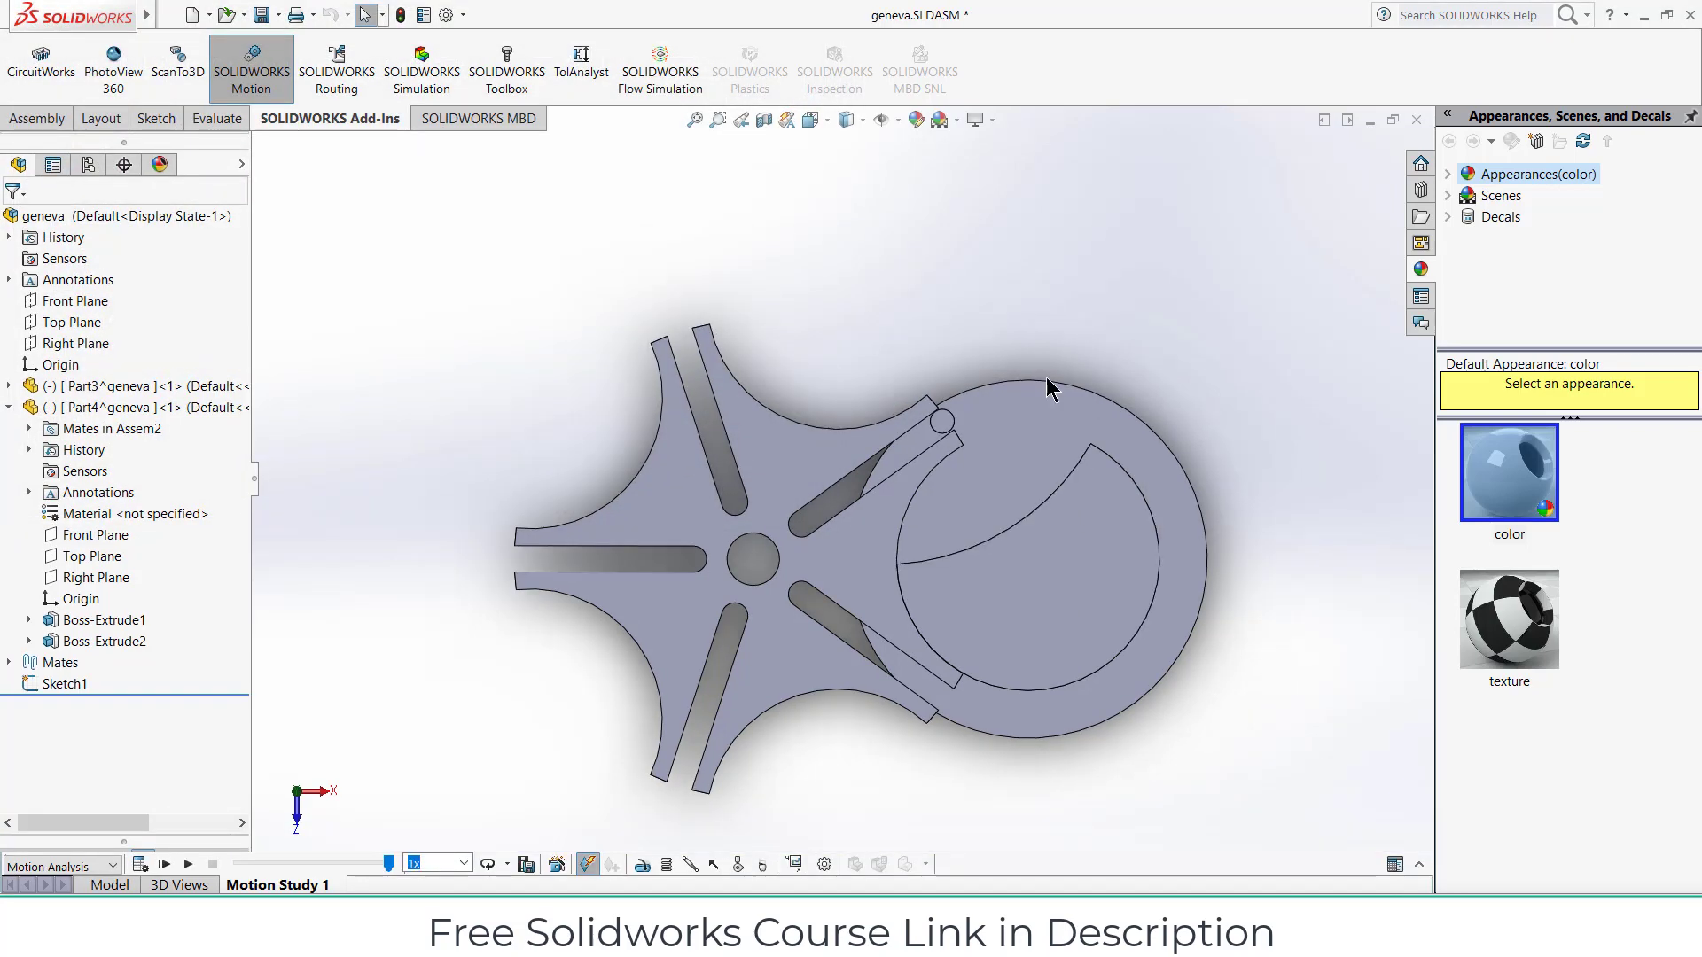
Step: Apply a magenta appearance to the body of the five-slot star wheel
left_click_drag(1049, 379, 881, 445)
right_click(795, 463)
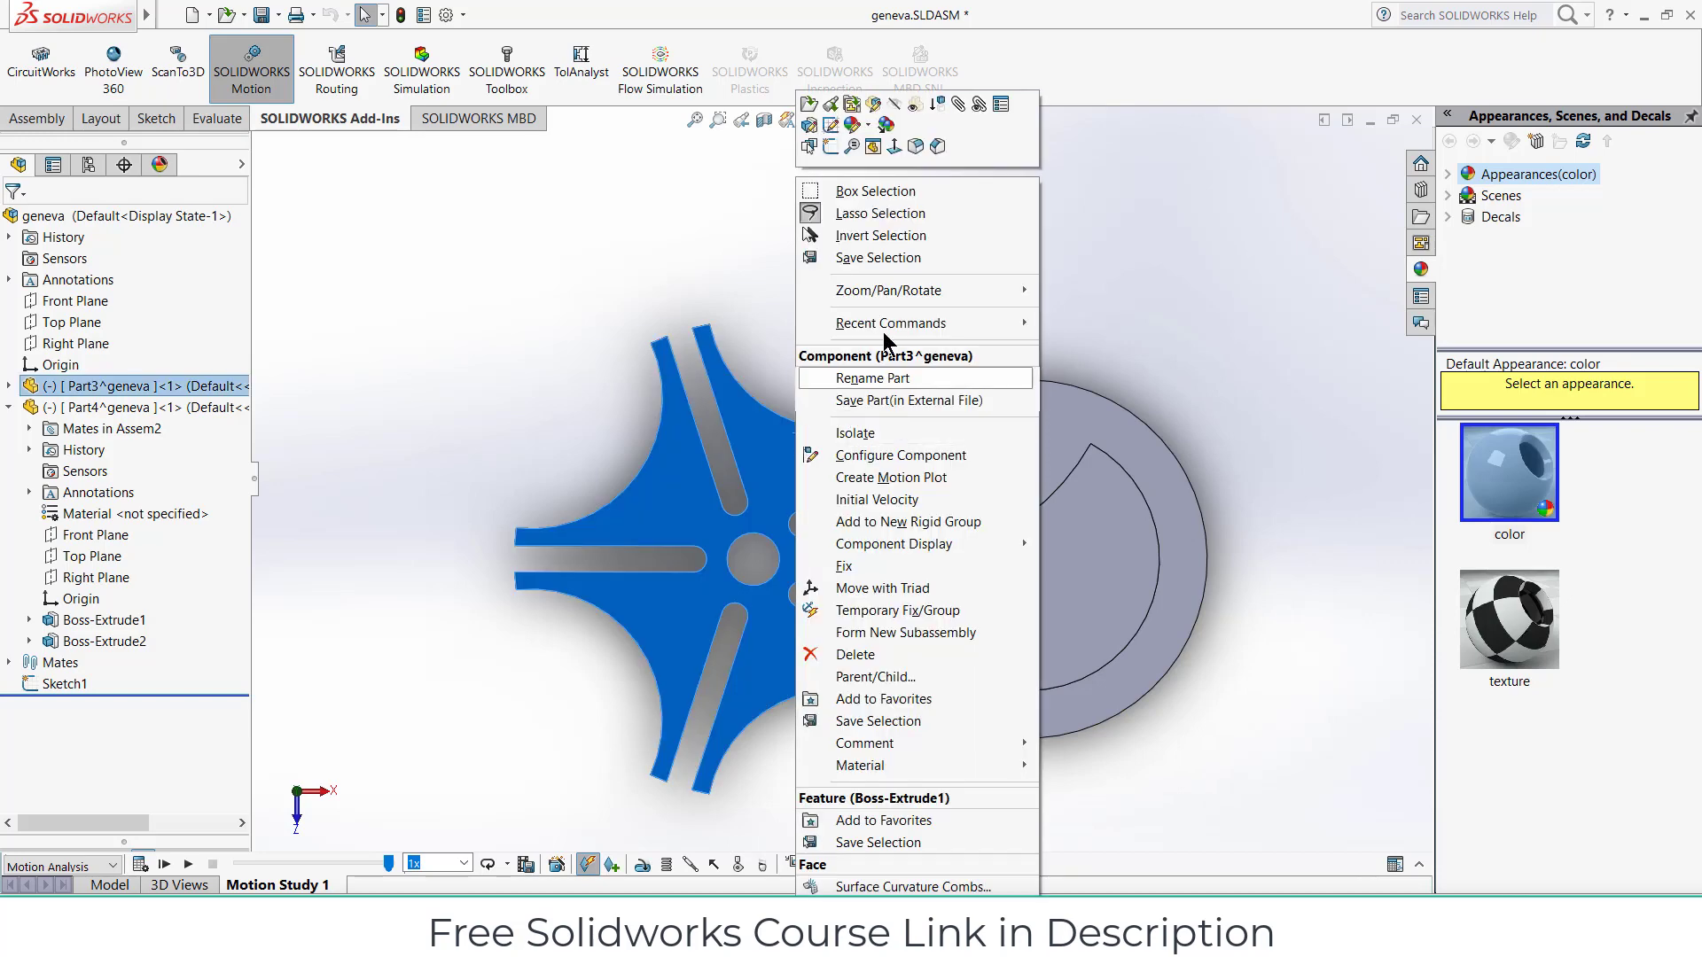
left_click(869, 129)
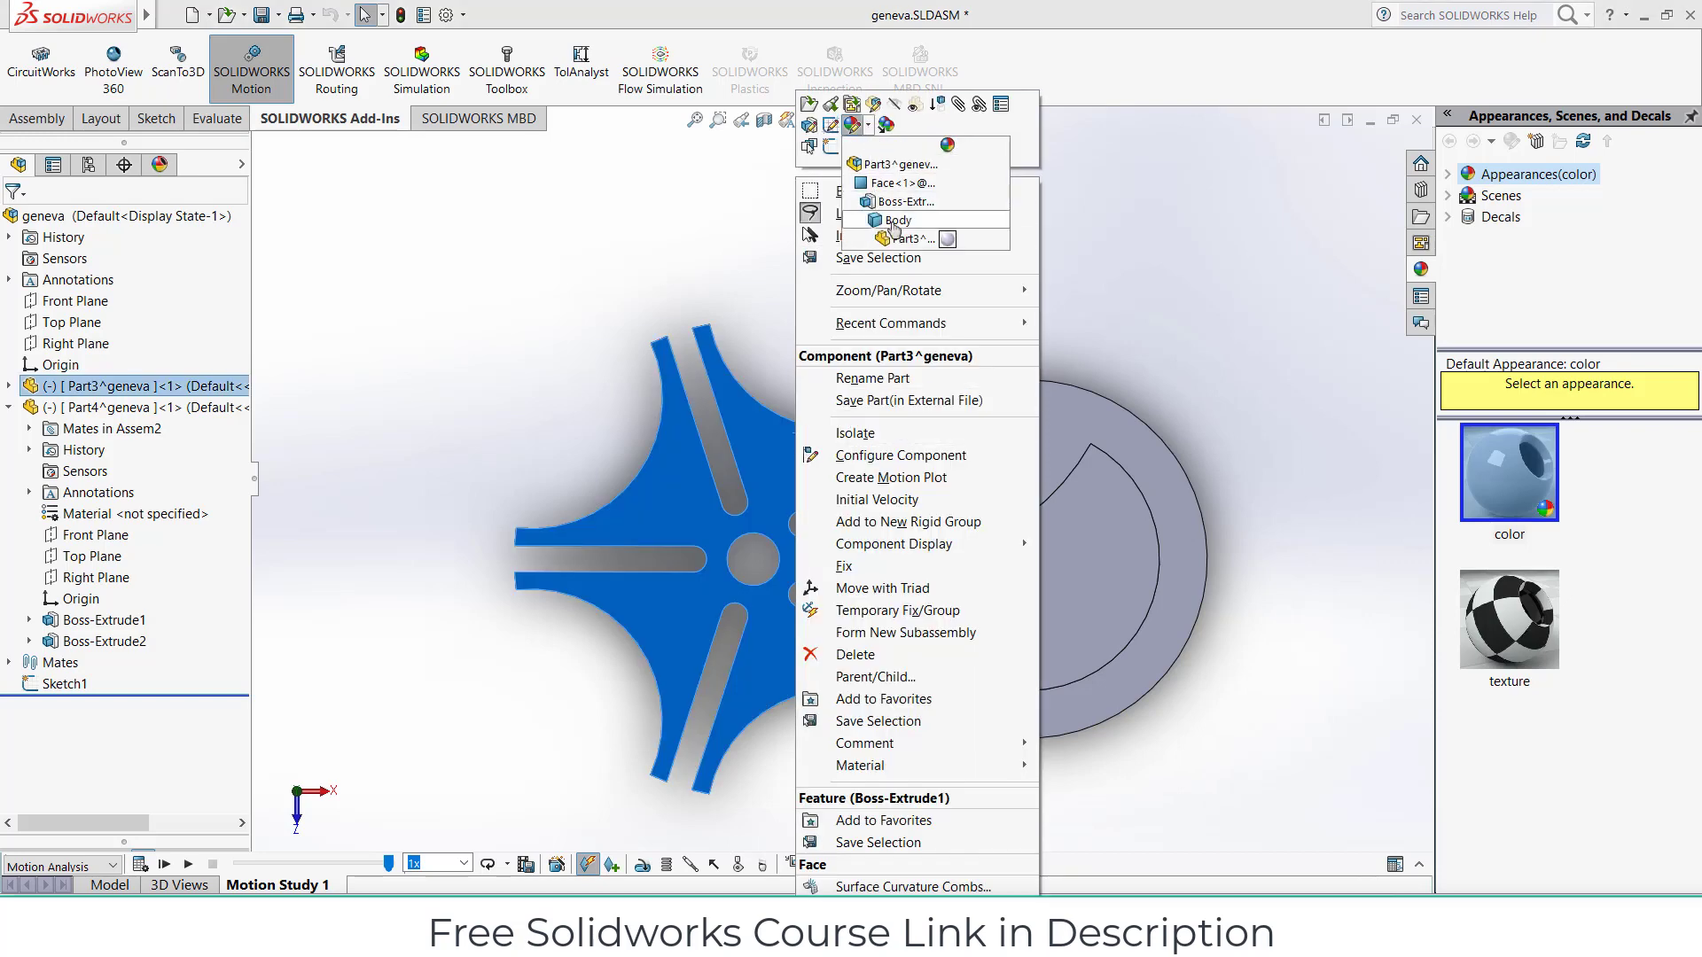
left_click(893, 221)
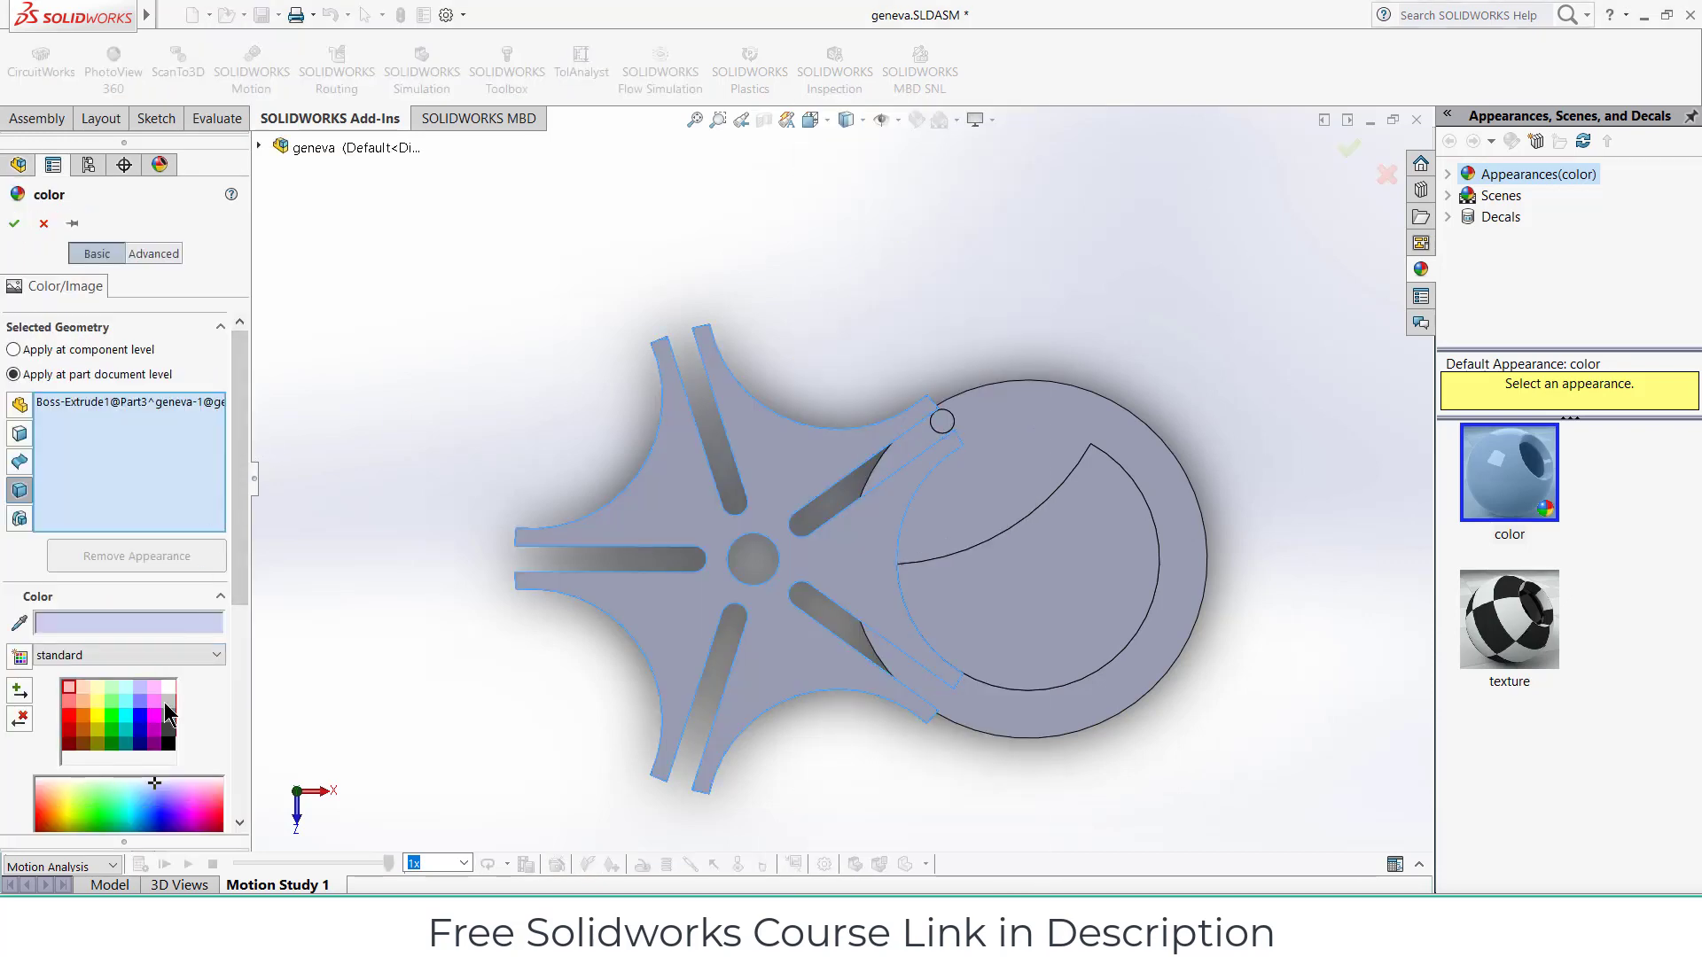
left_click(158, 702)
left_click(14, 223)
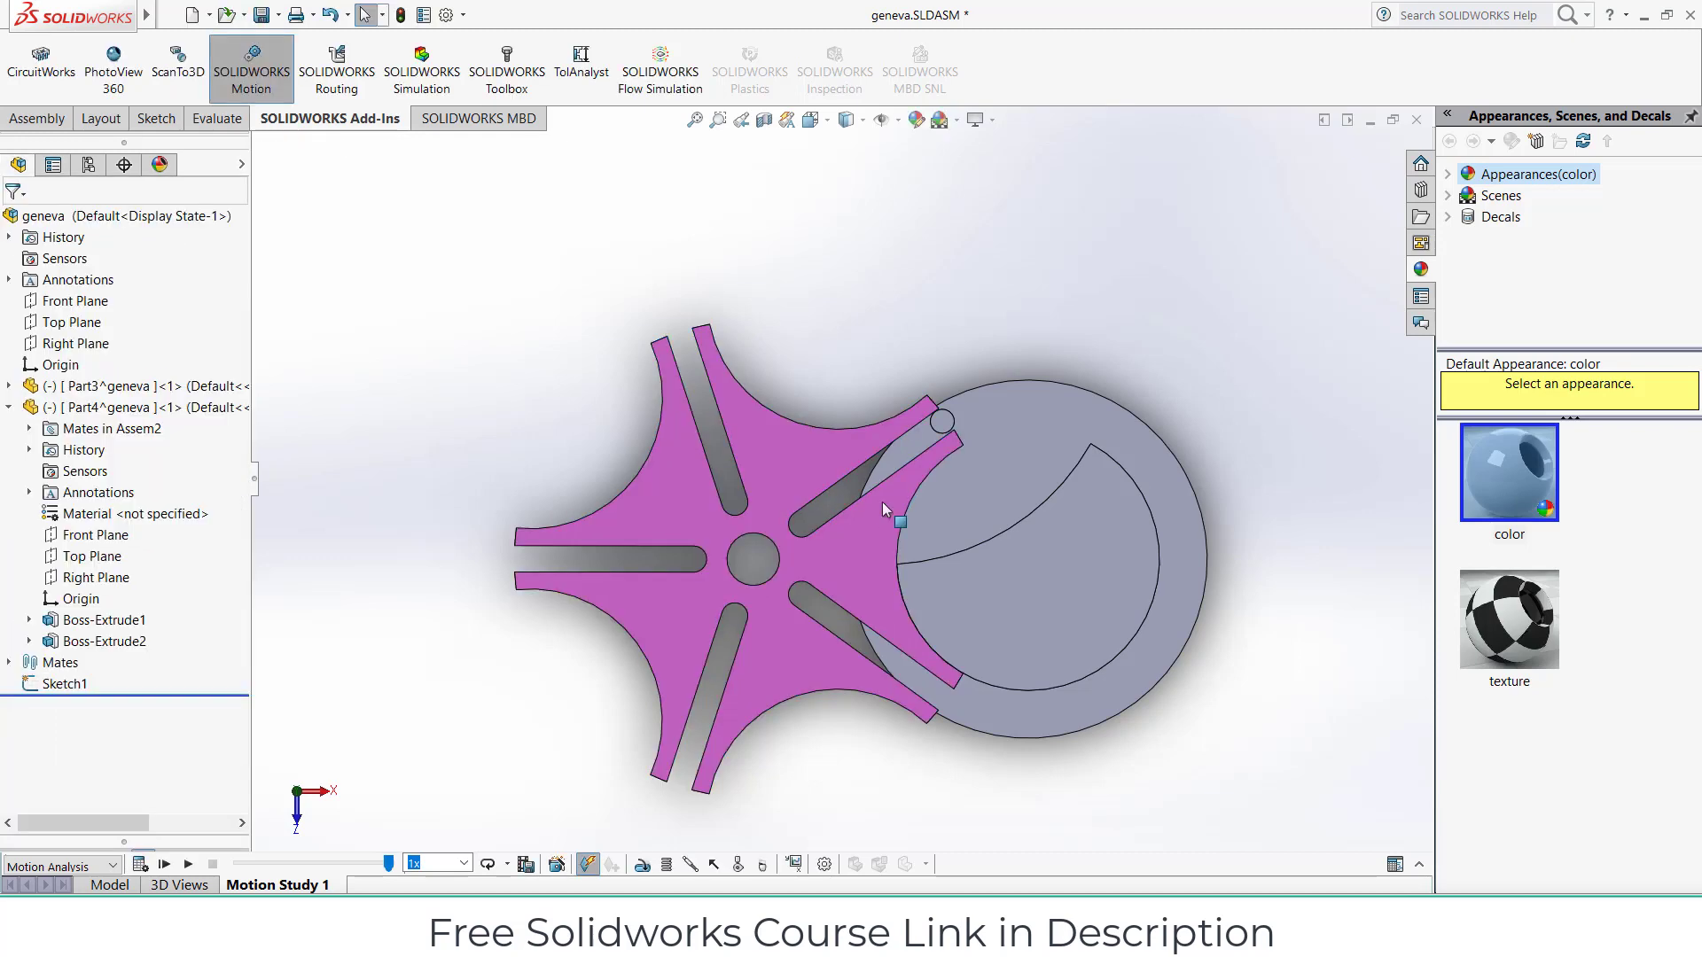
Step: Apply a light green appearance to the body of the driver disc
left_click(1090, 534)
right_click(1090, 534)
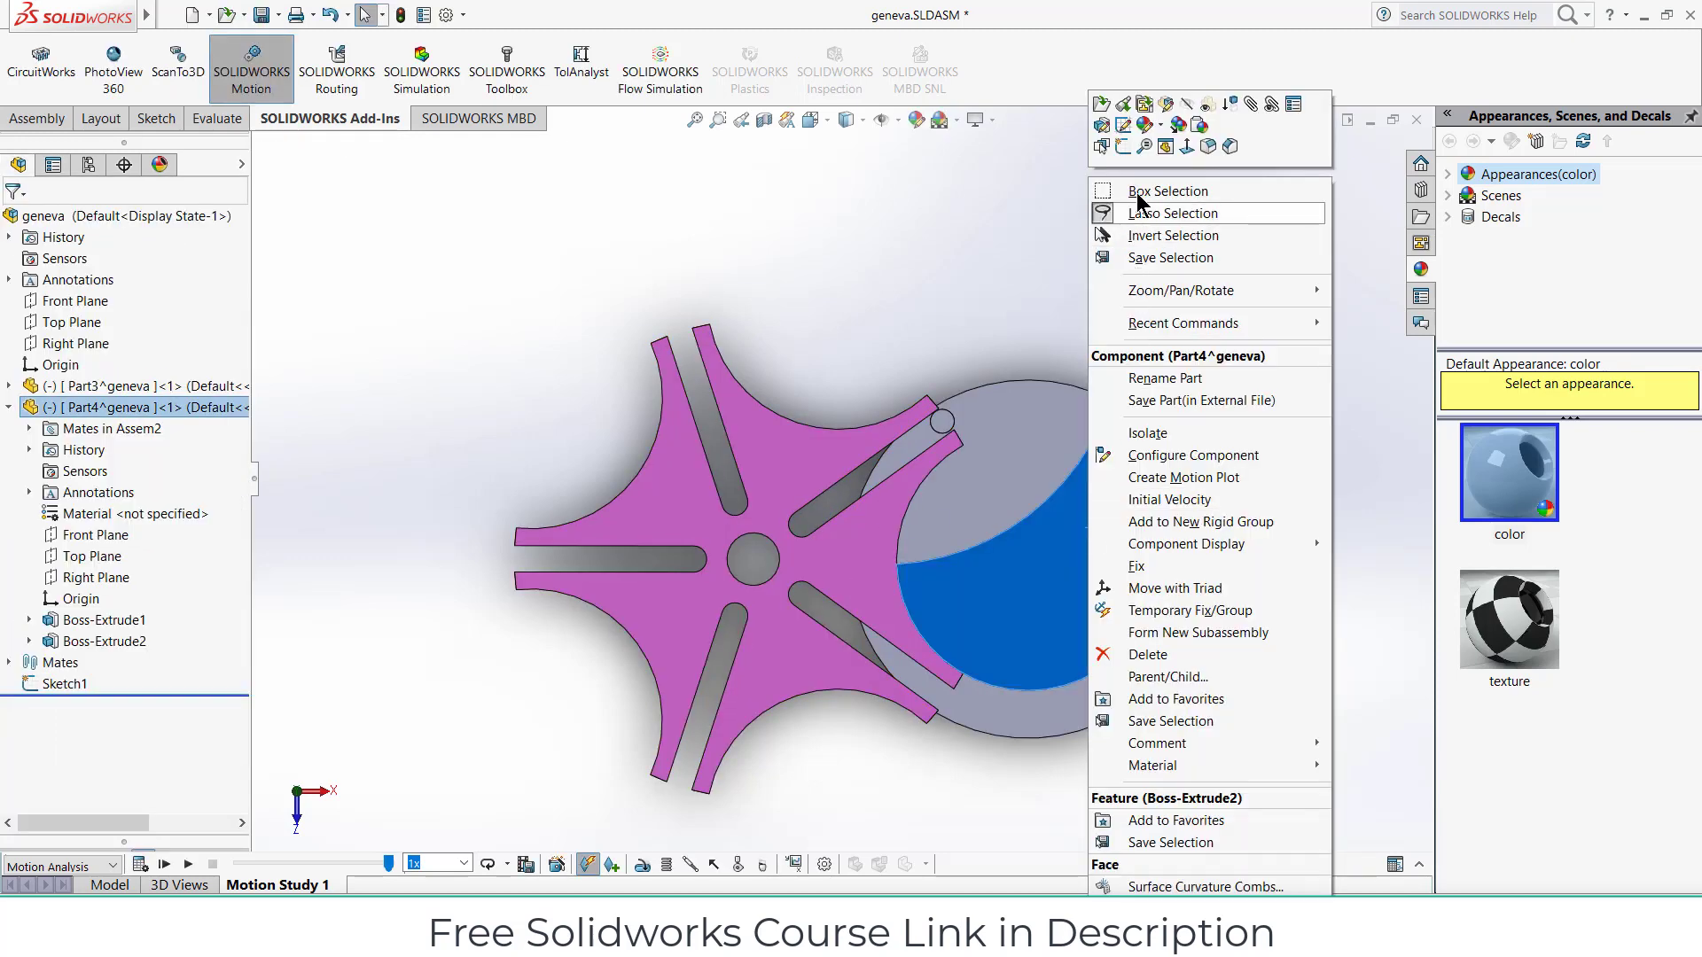
left_click(1152, 125)
left_click(1190, 221)
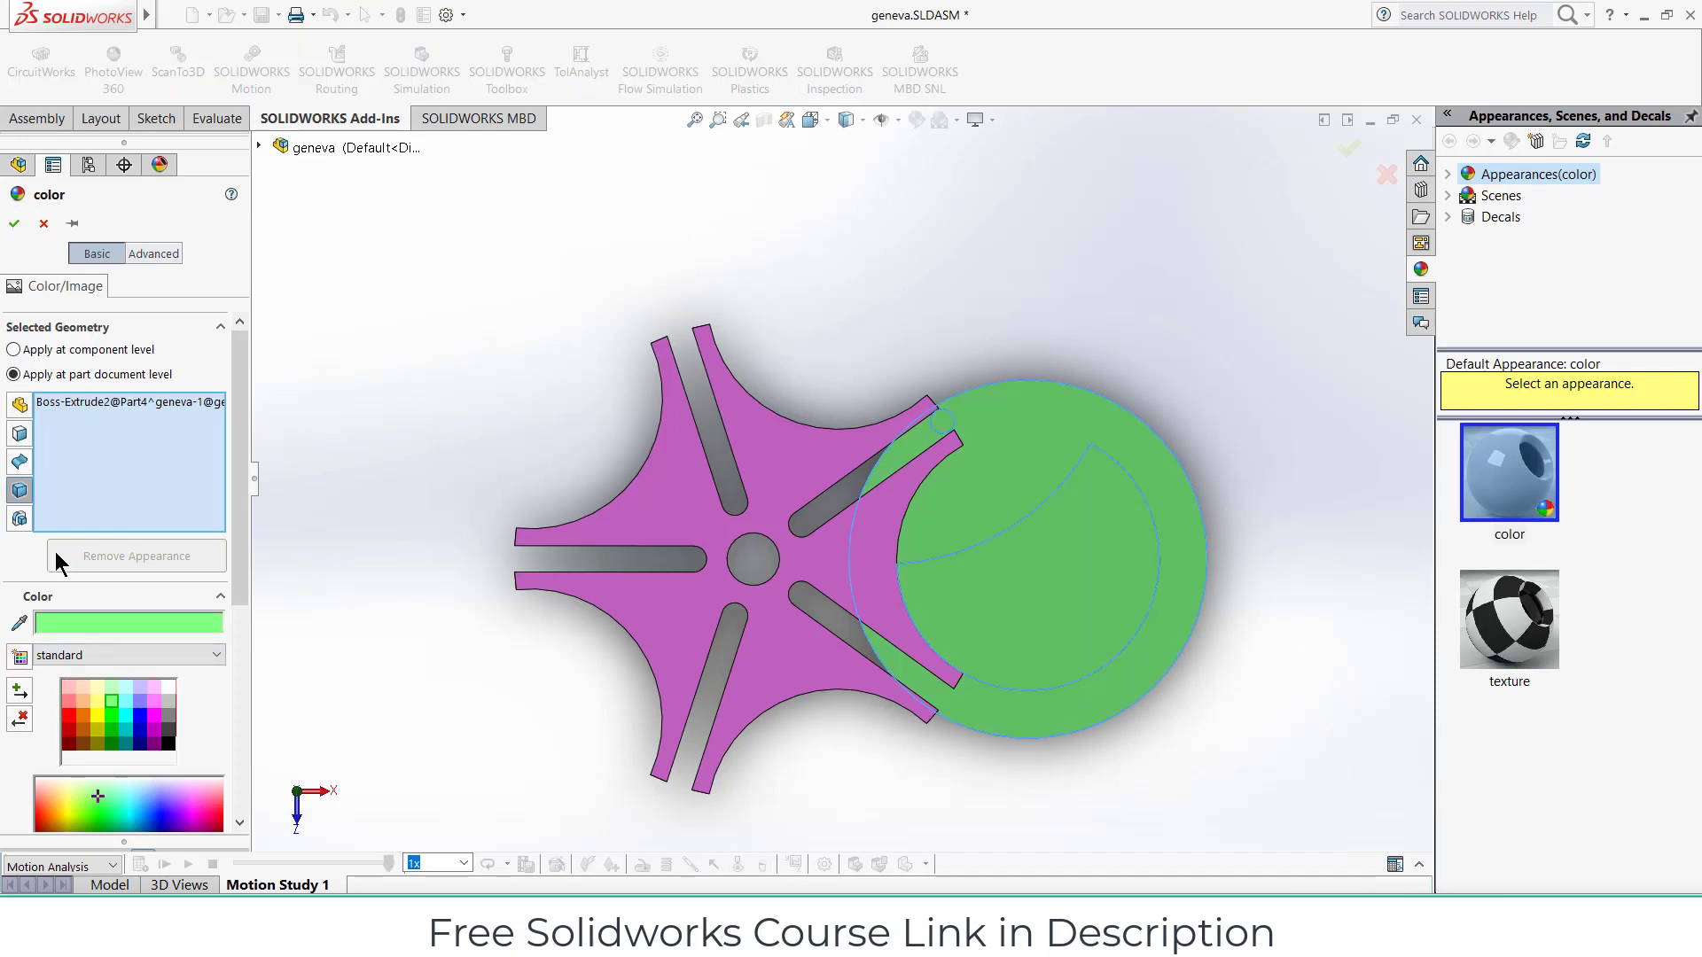
left_click(14, 224)
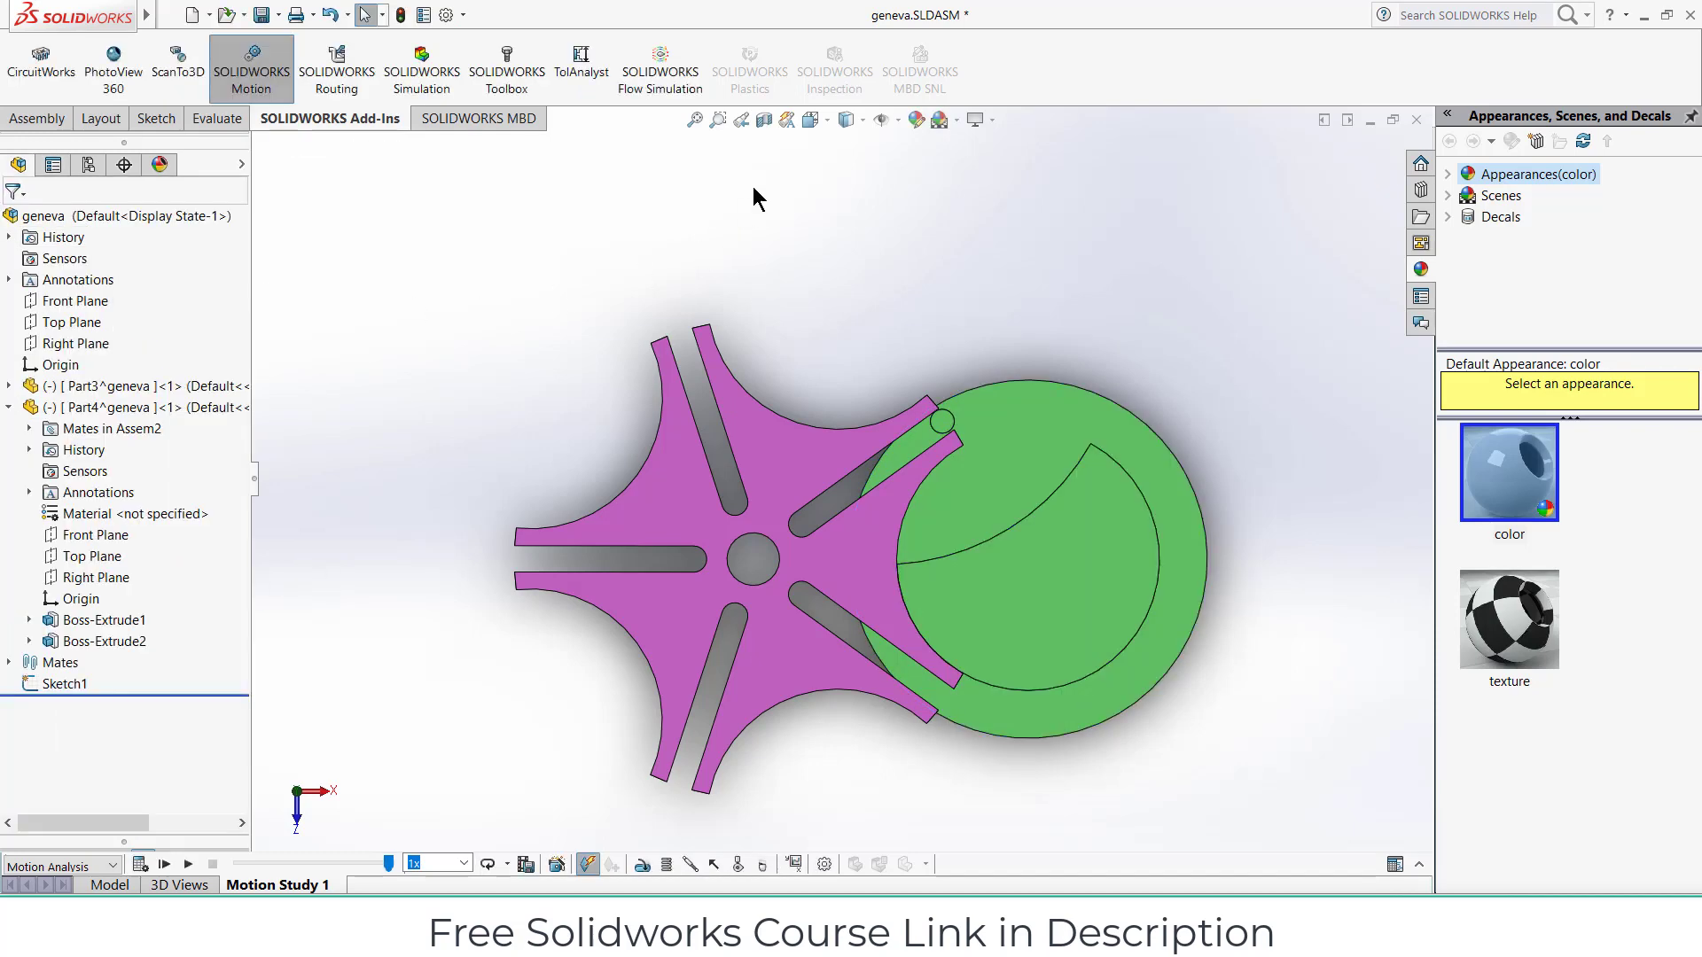
Step: Examine the colored star wheel and driver disc from several angled views
left_click(826, 124)
left_click(991, 303)
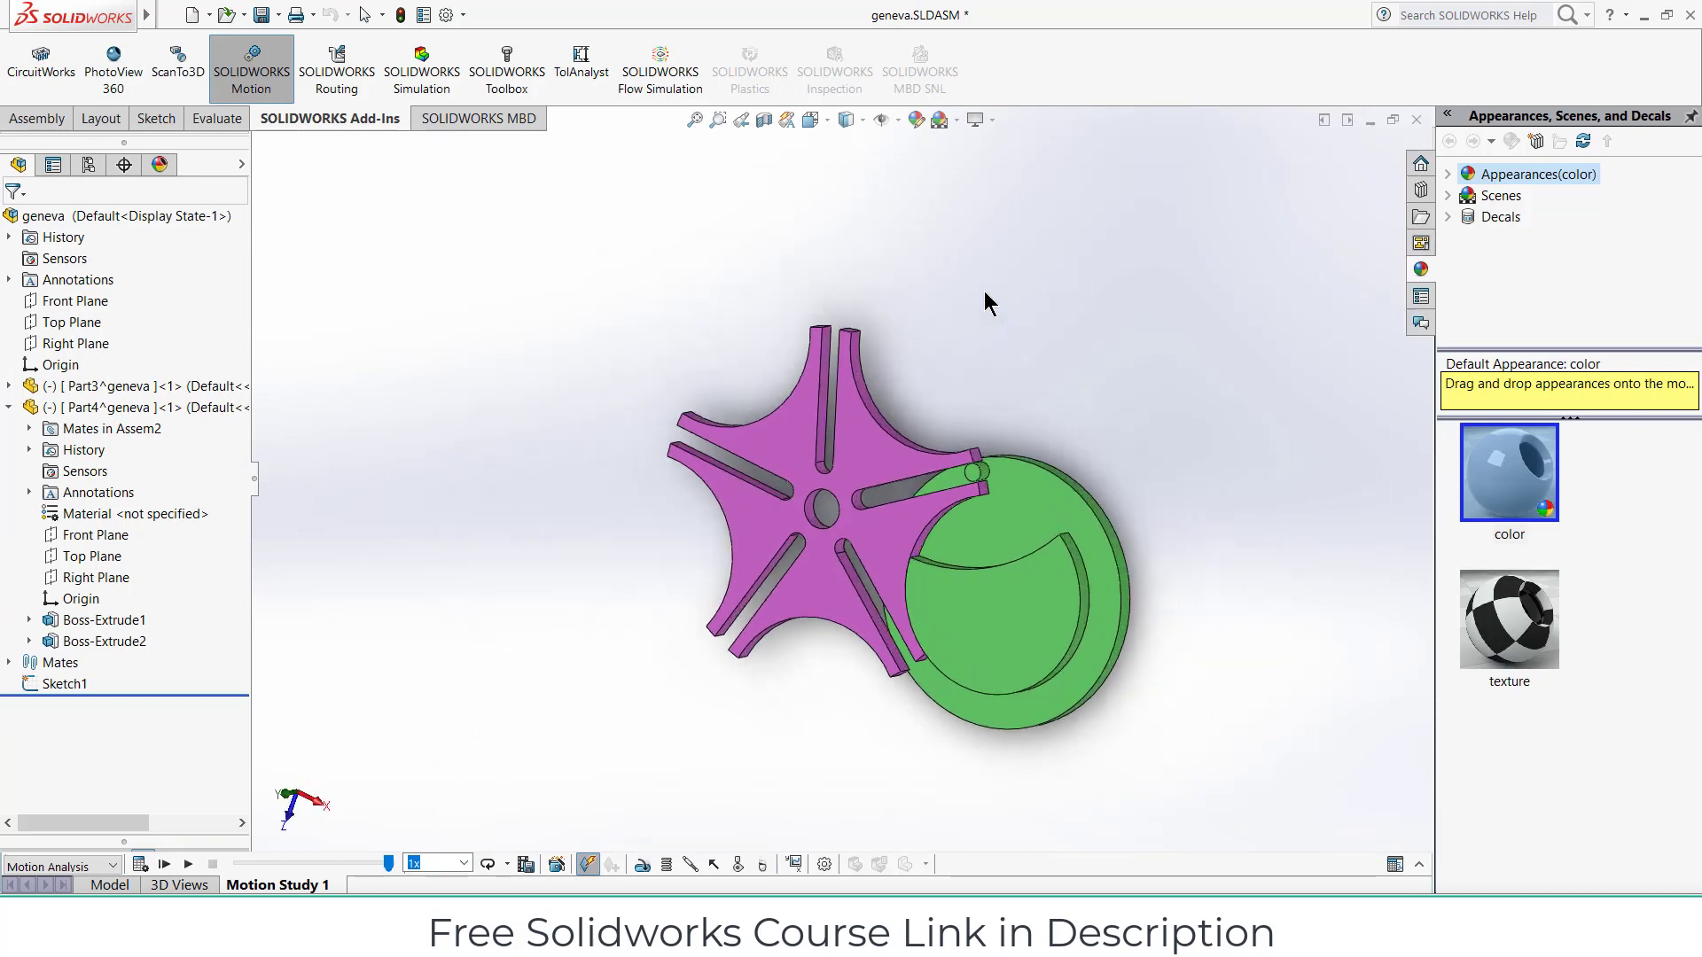
left_click(821, 129)
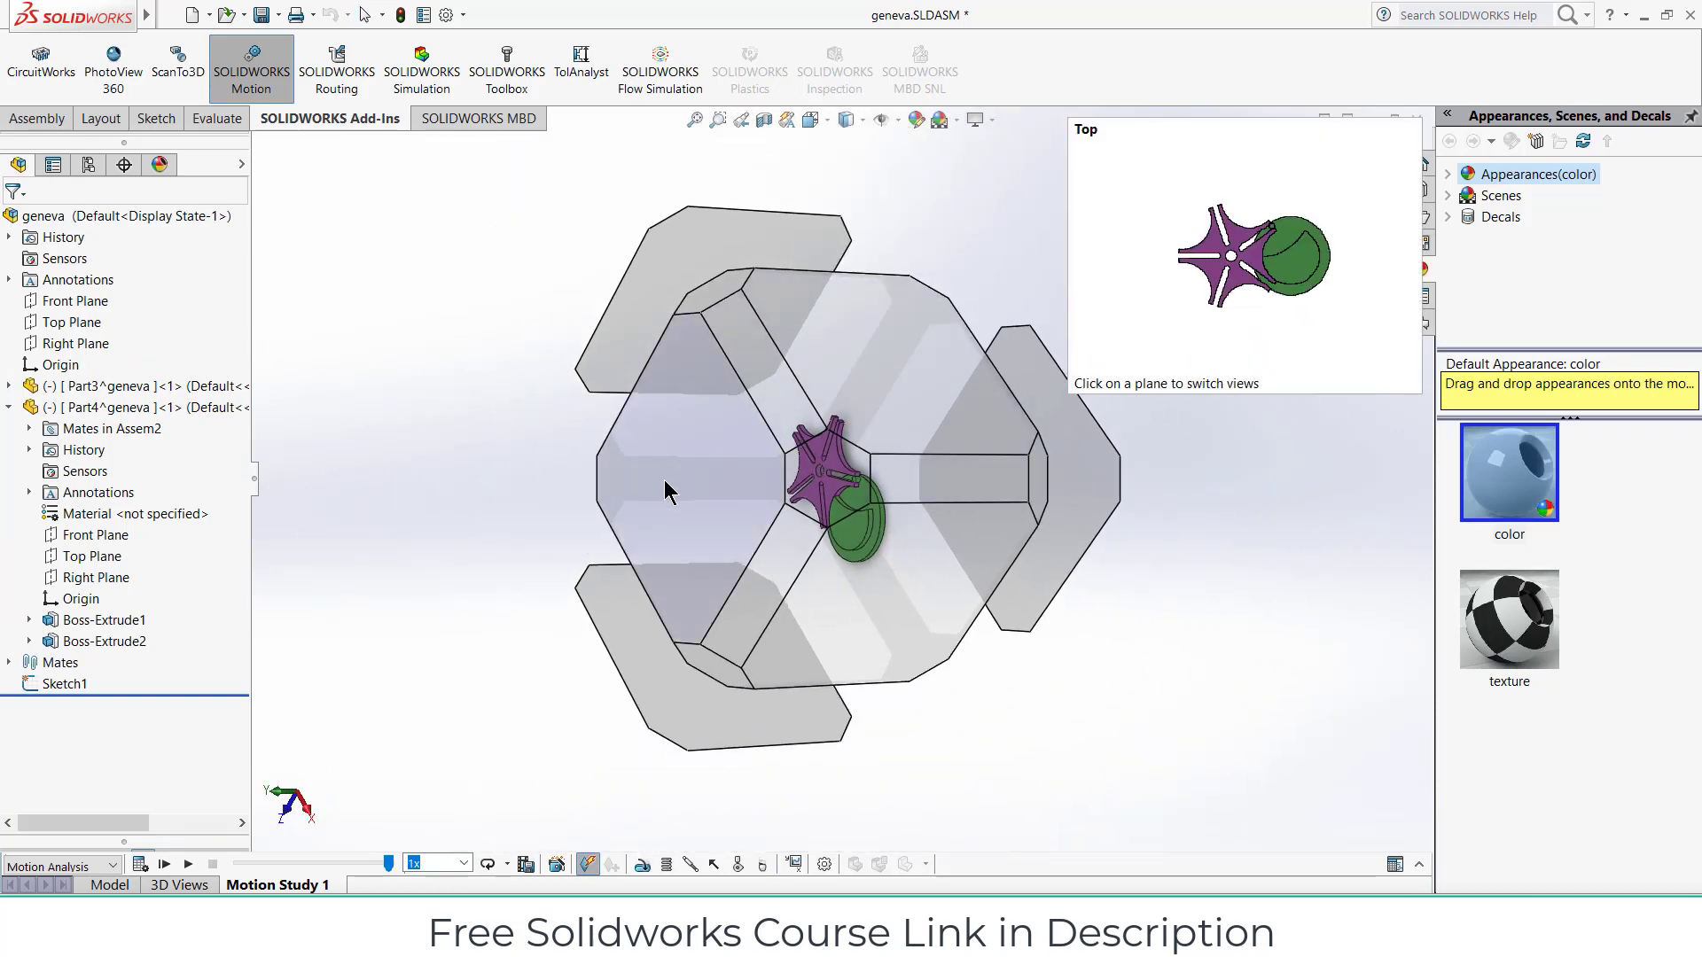
left_click(651, 608)
middle_click_drag(833, 461, 1080, 545)
scroll(1079, 545, "down", 3)
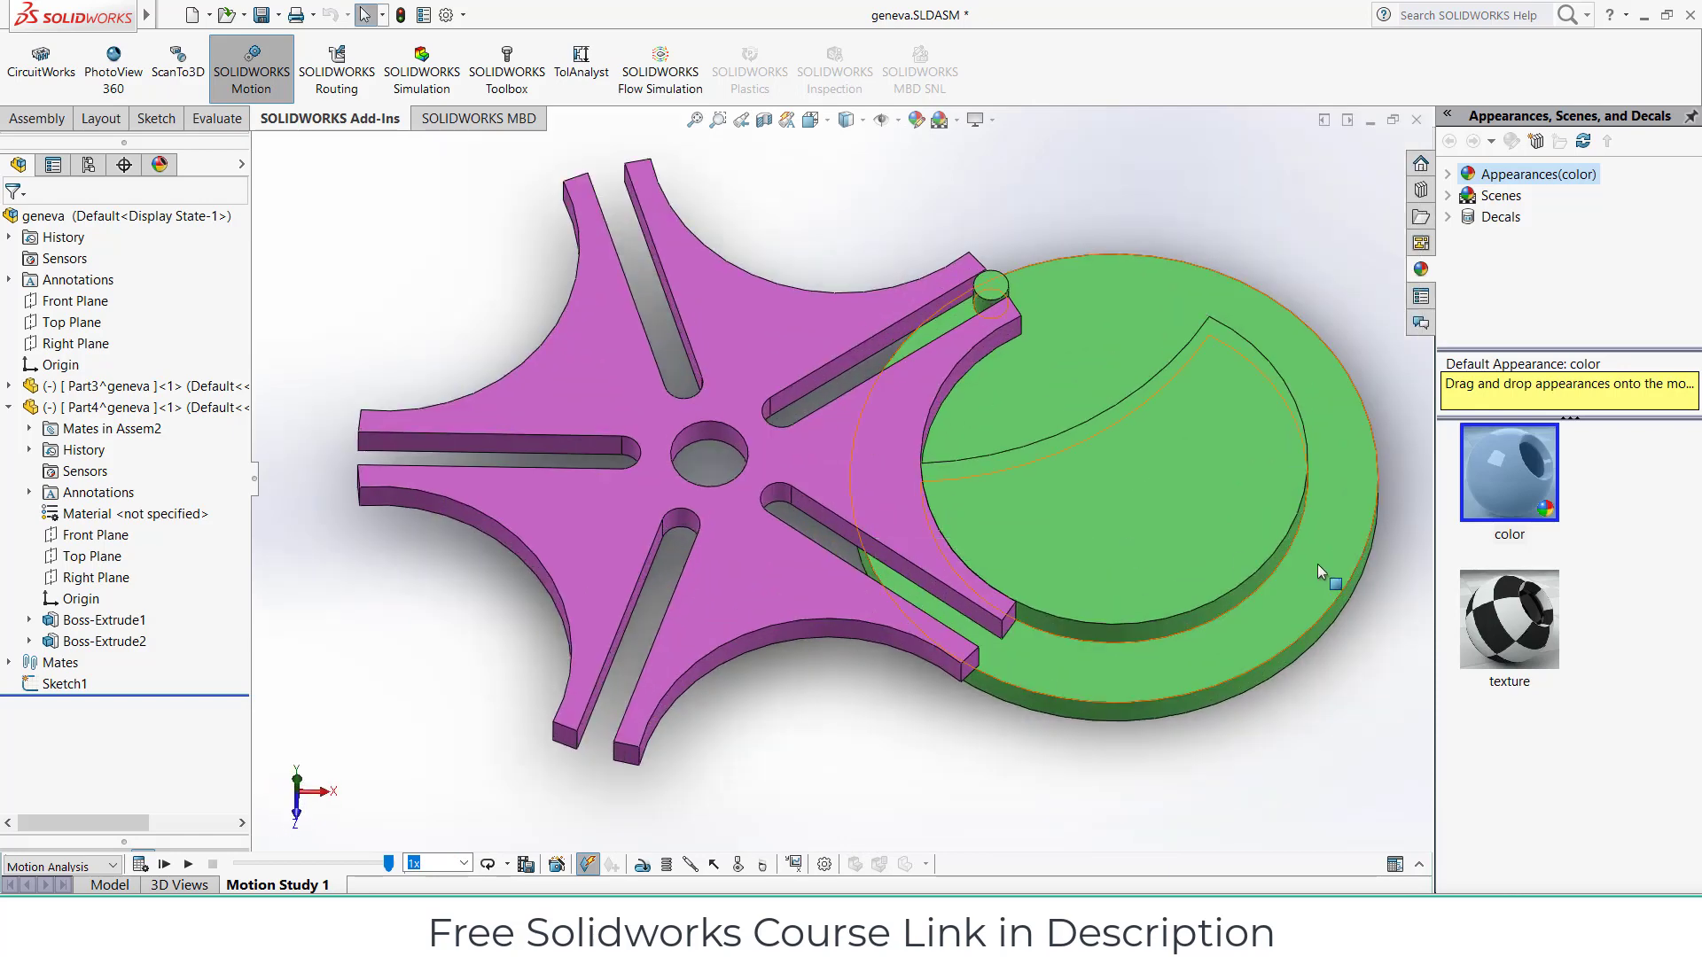
scroll(1303, 559, "up", 3)
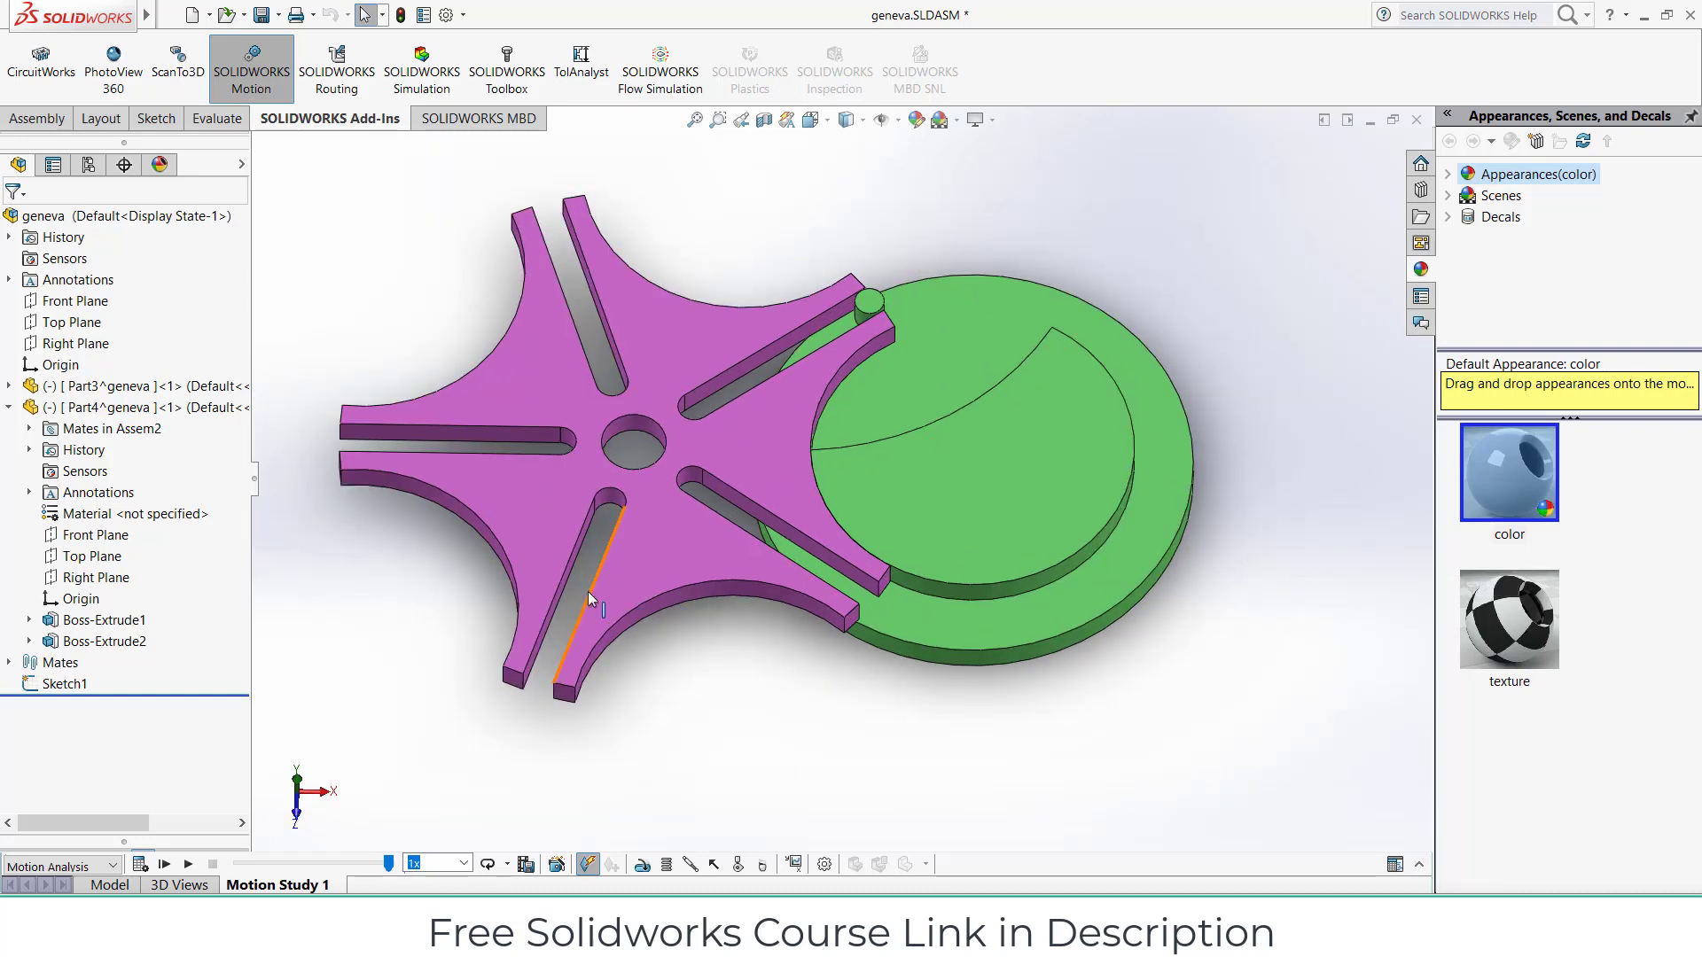
middle_click_drag(669, 600, 585, 436, "ctrl")
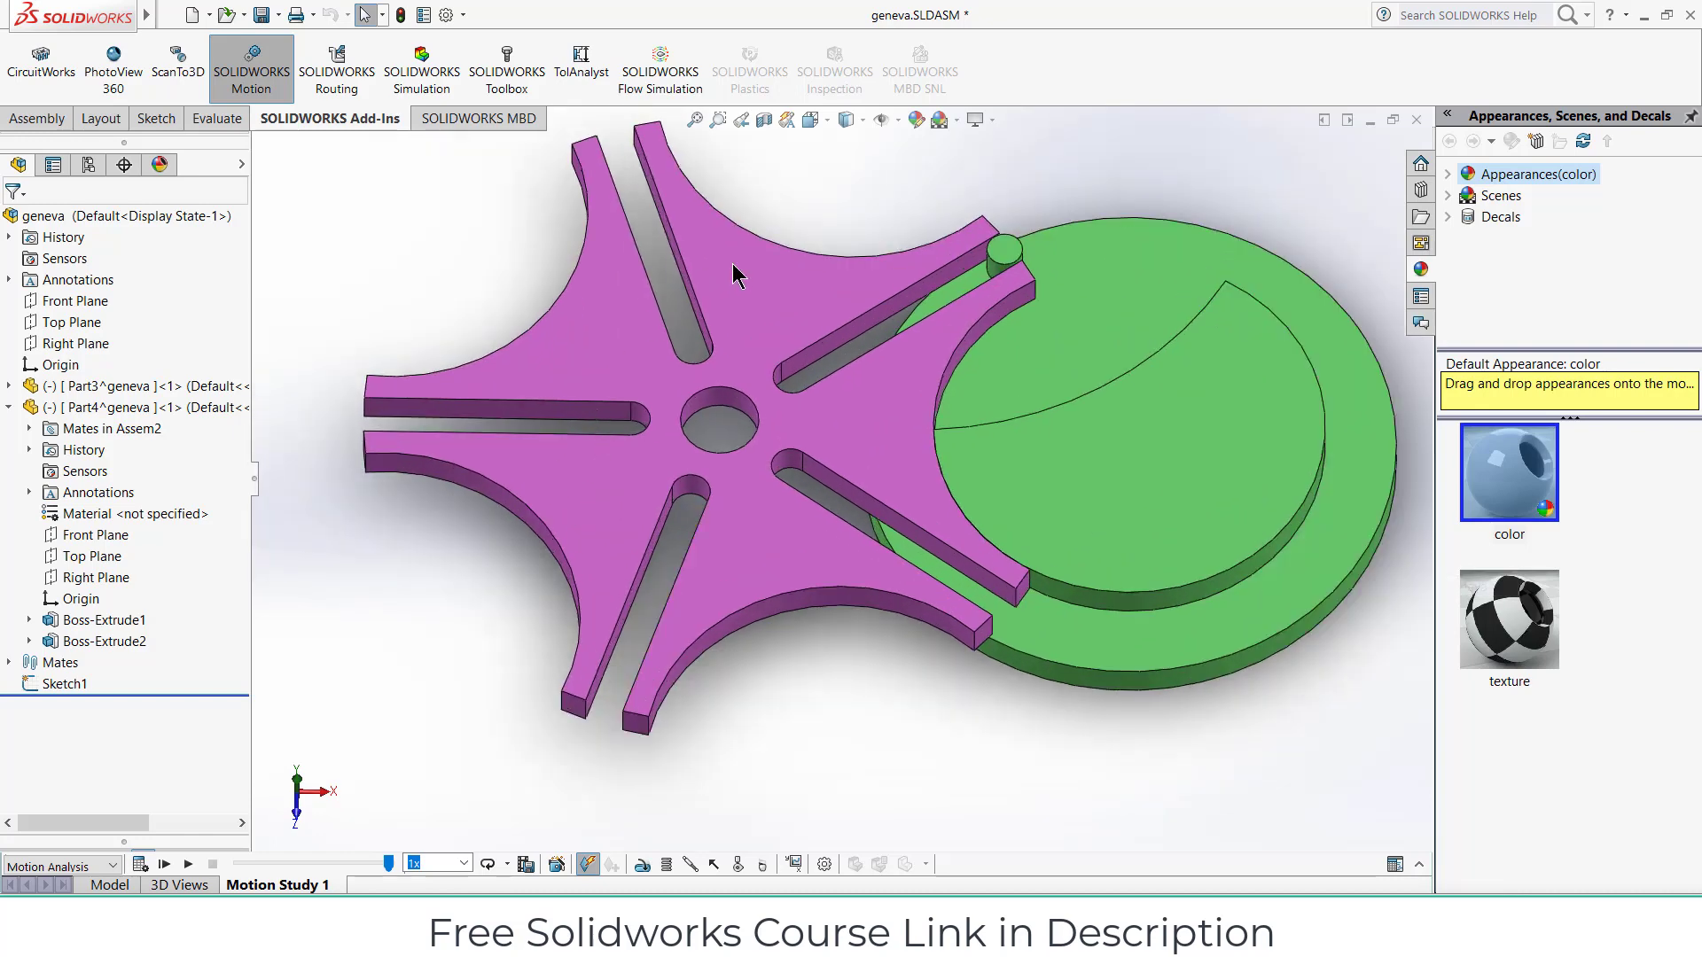
scroll(901, 271, "down", 3)
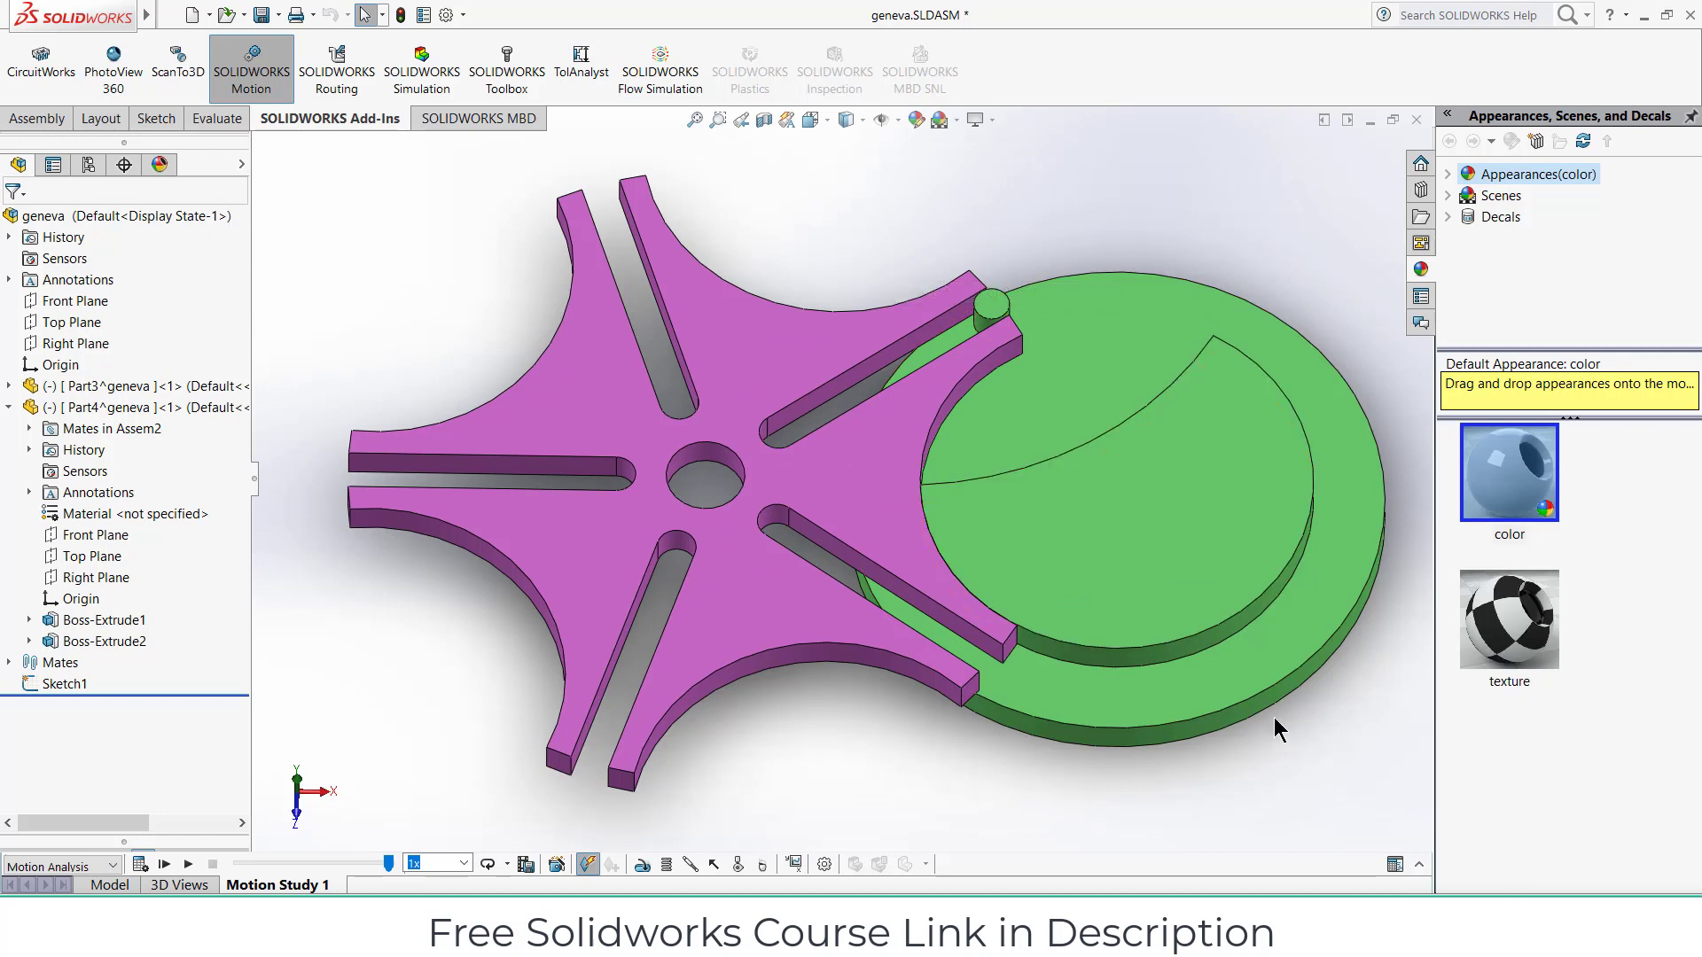
Step: Unload and reload the SOLIDWORKS Motion add-in to bring back the motion study tabs
left_click(1420, 868)
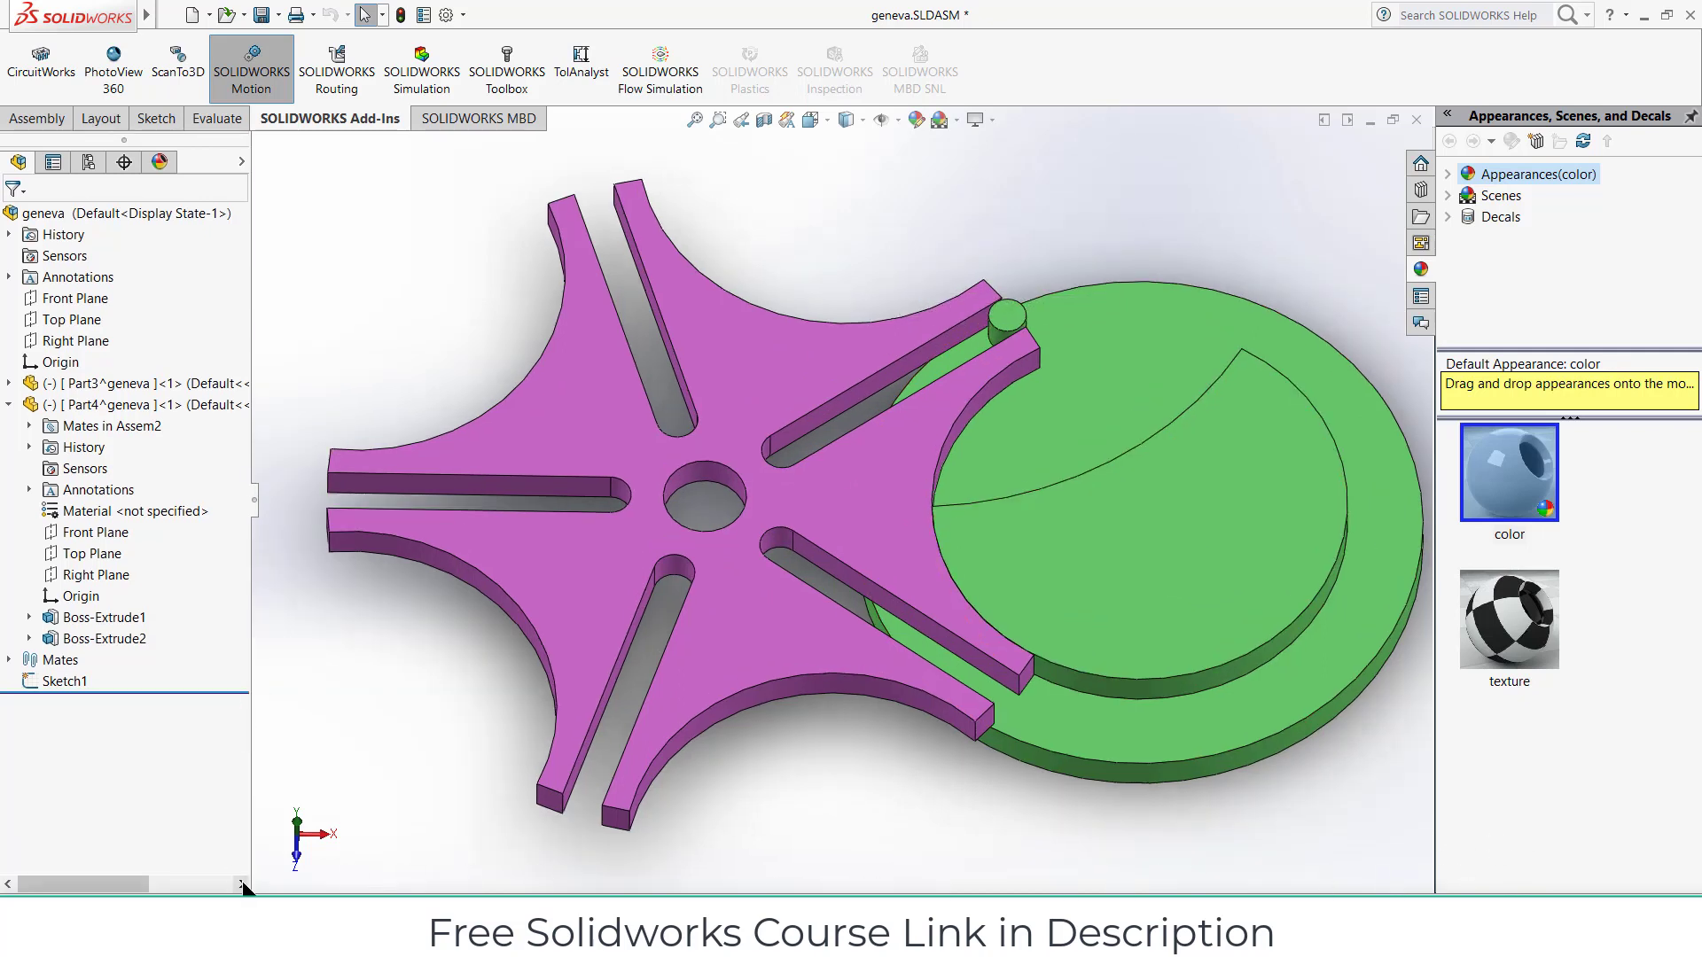
right_click(306, 887)
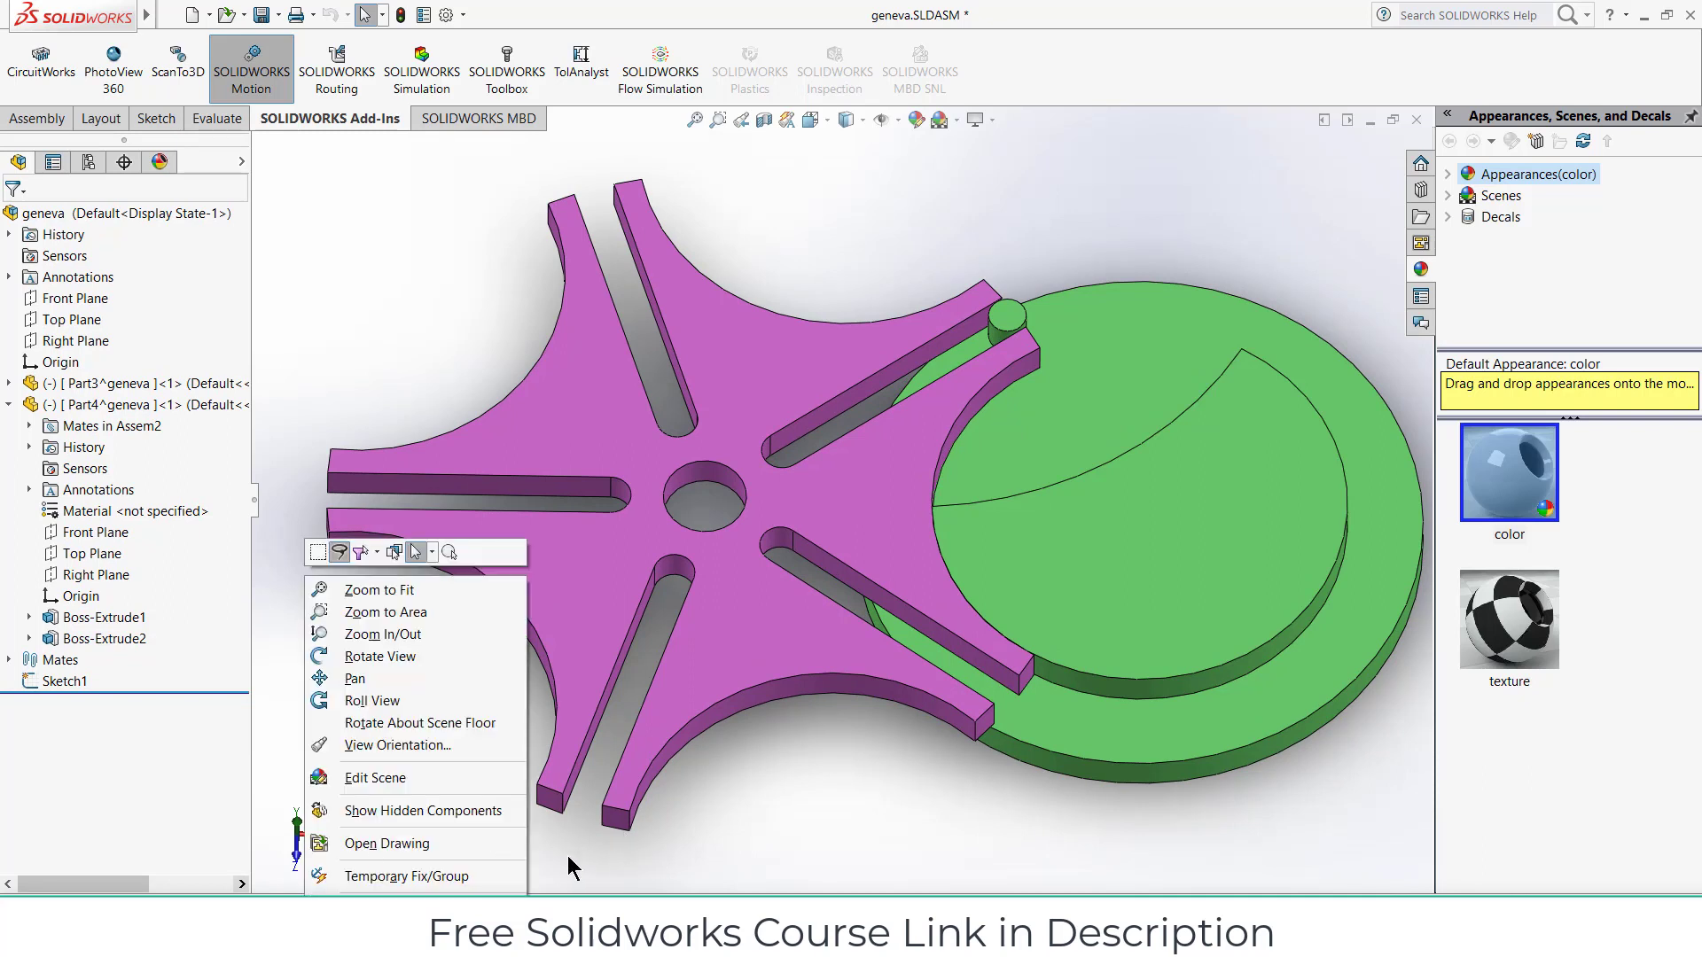
left_click(651, 889)
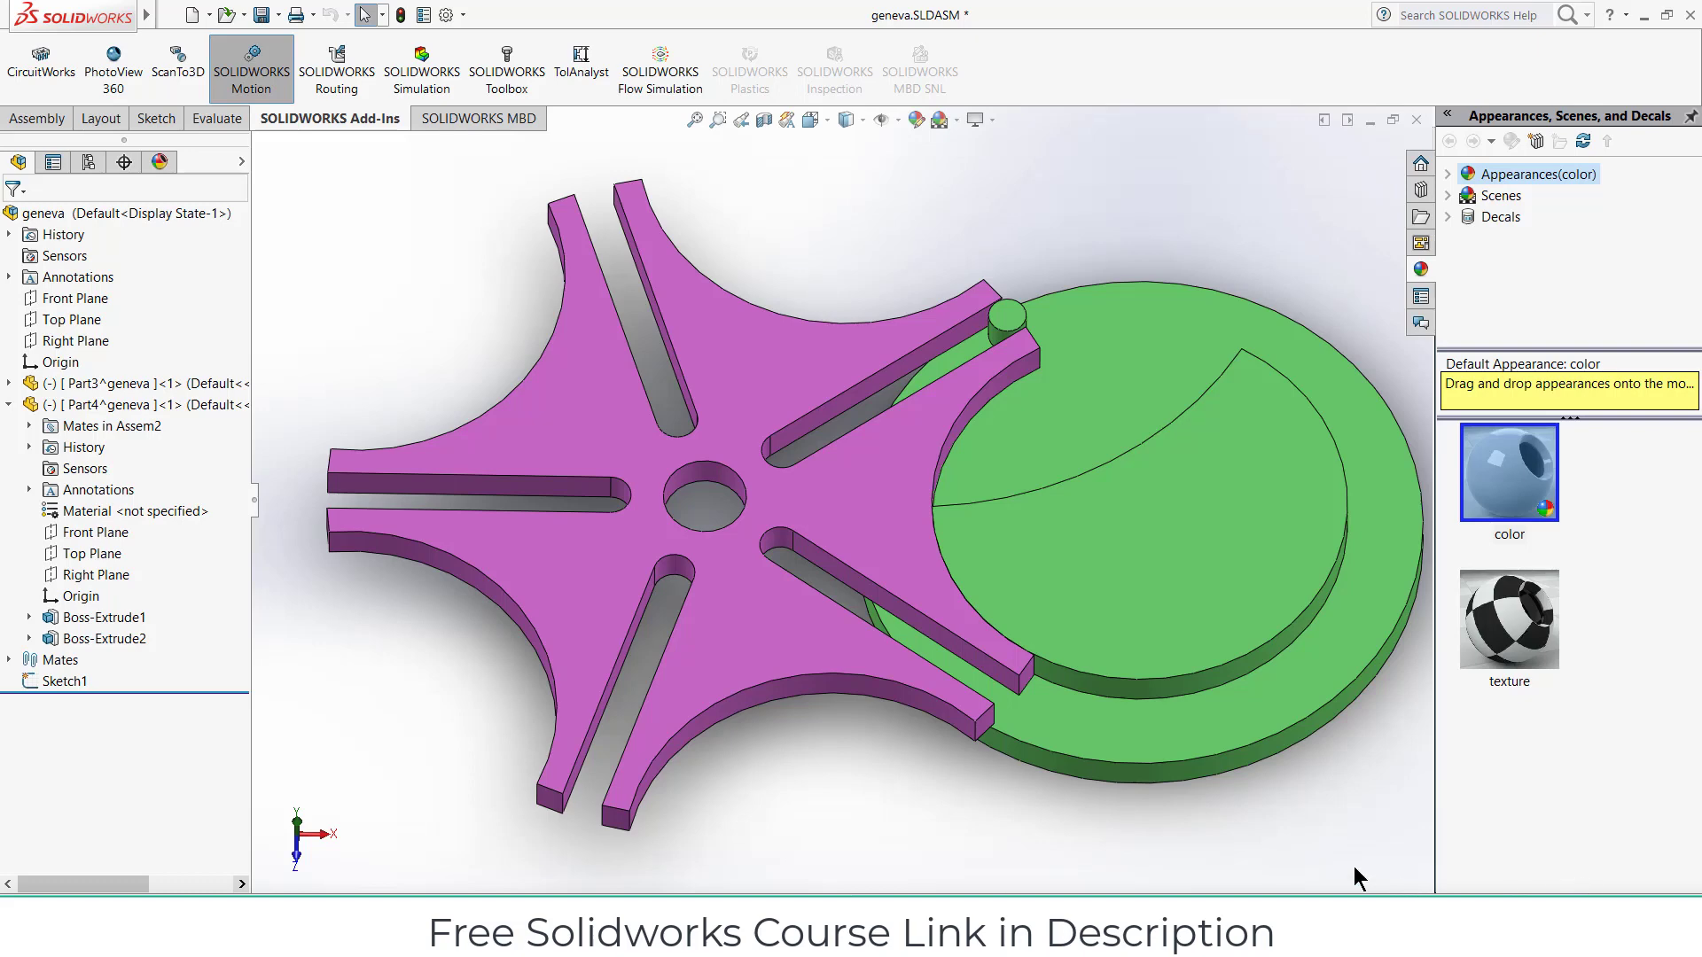
left_click(259, 78)
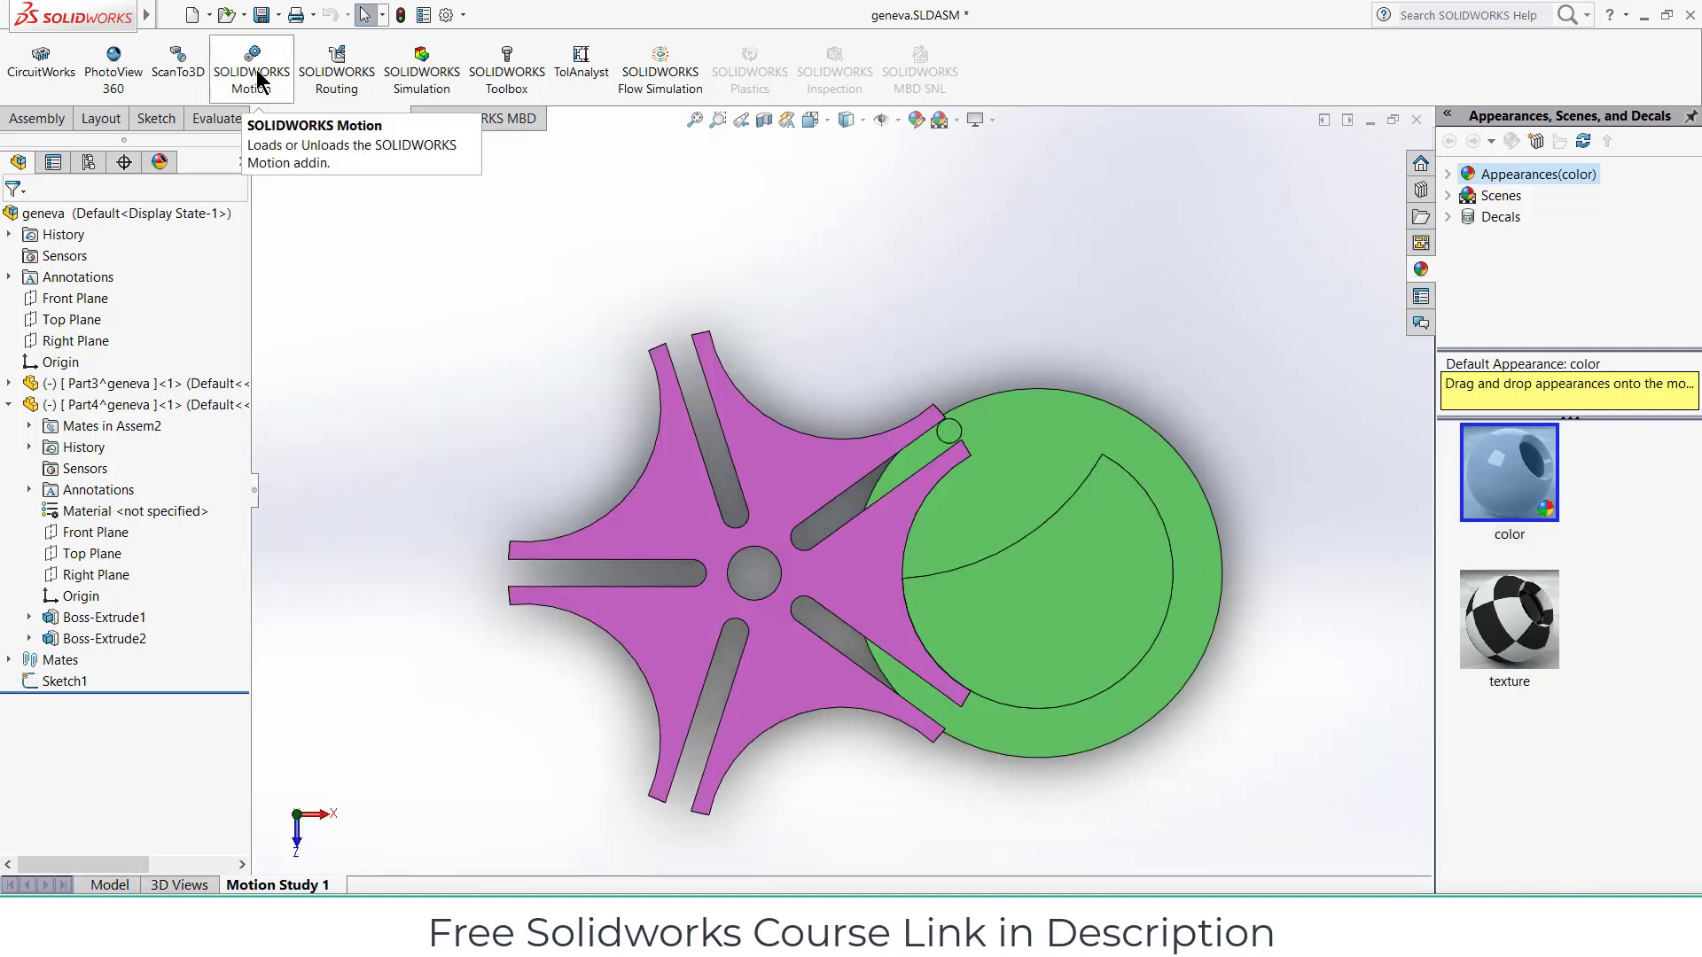
left_click(259, 78)
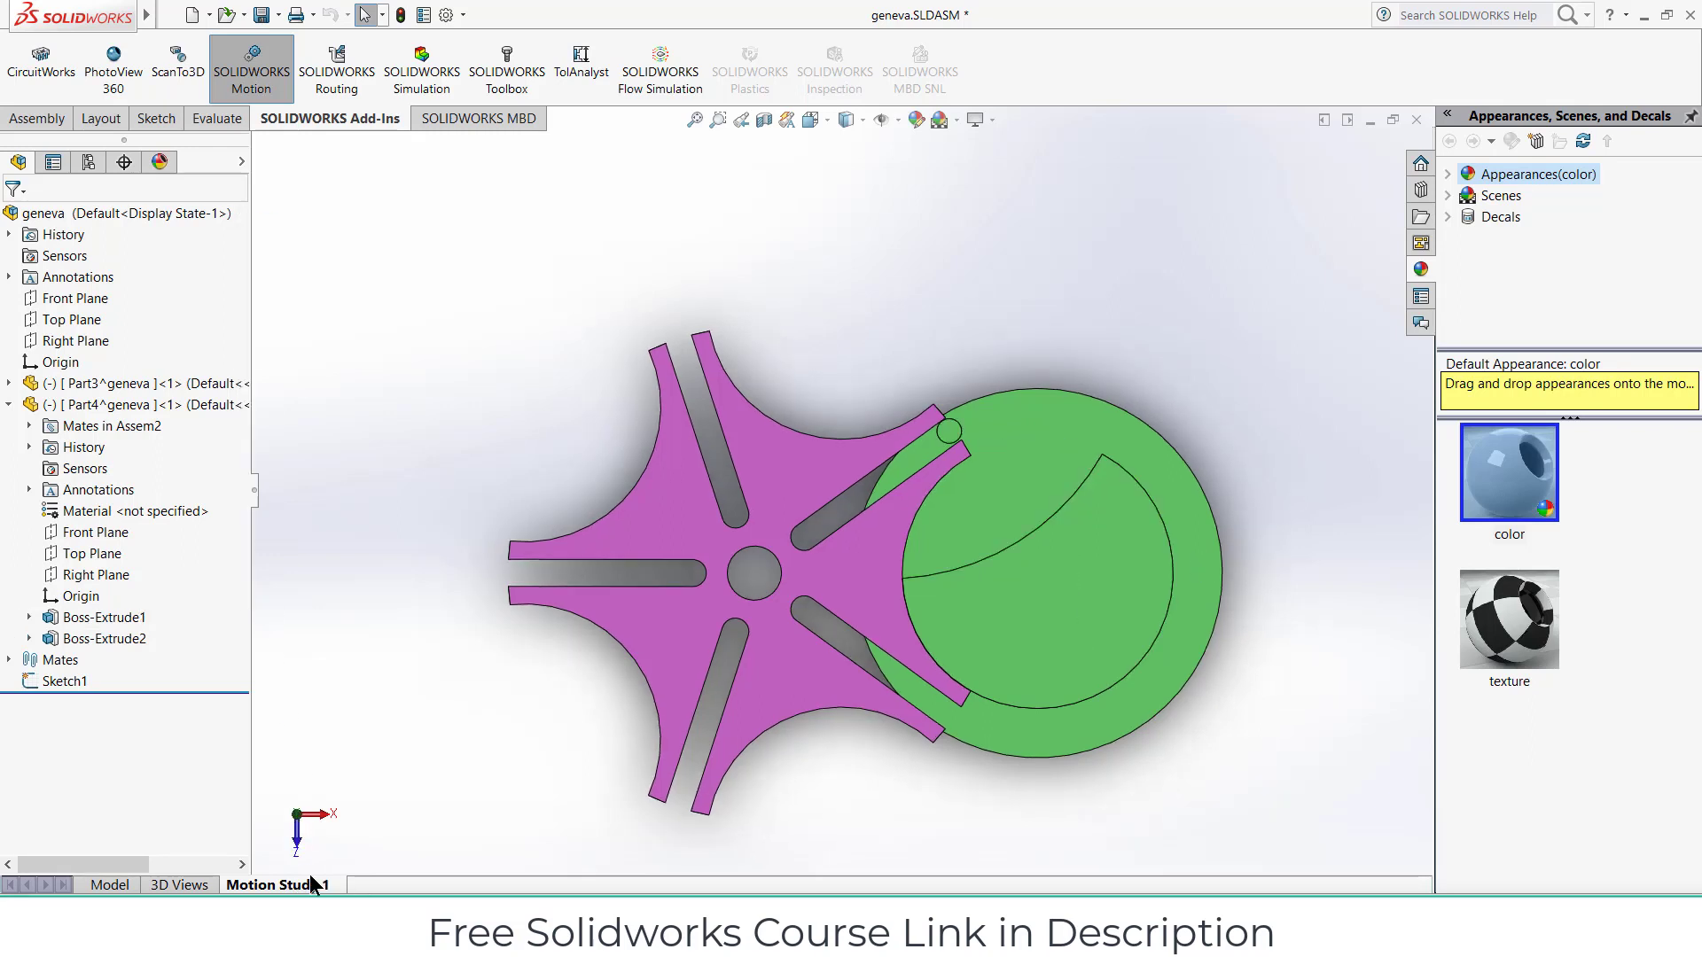
Step: Reopen Motion Study 1 and enlarge its pane to show the timeline
left_click(191, 885)
left_click(283, 885)
left_click_drag(356, 878, 365, 833)
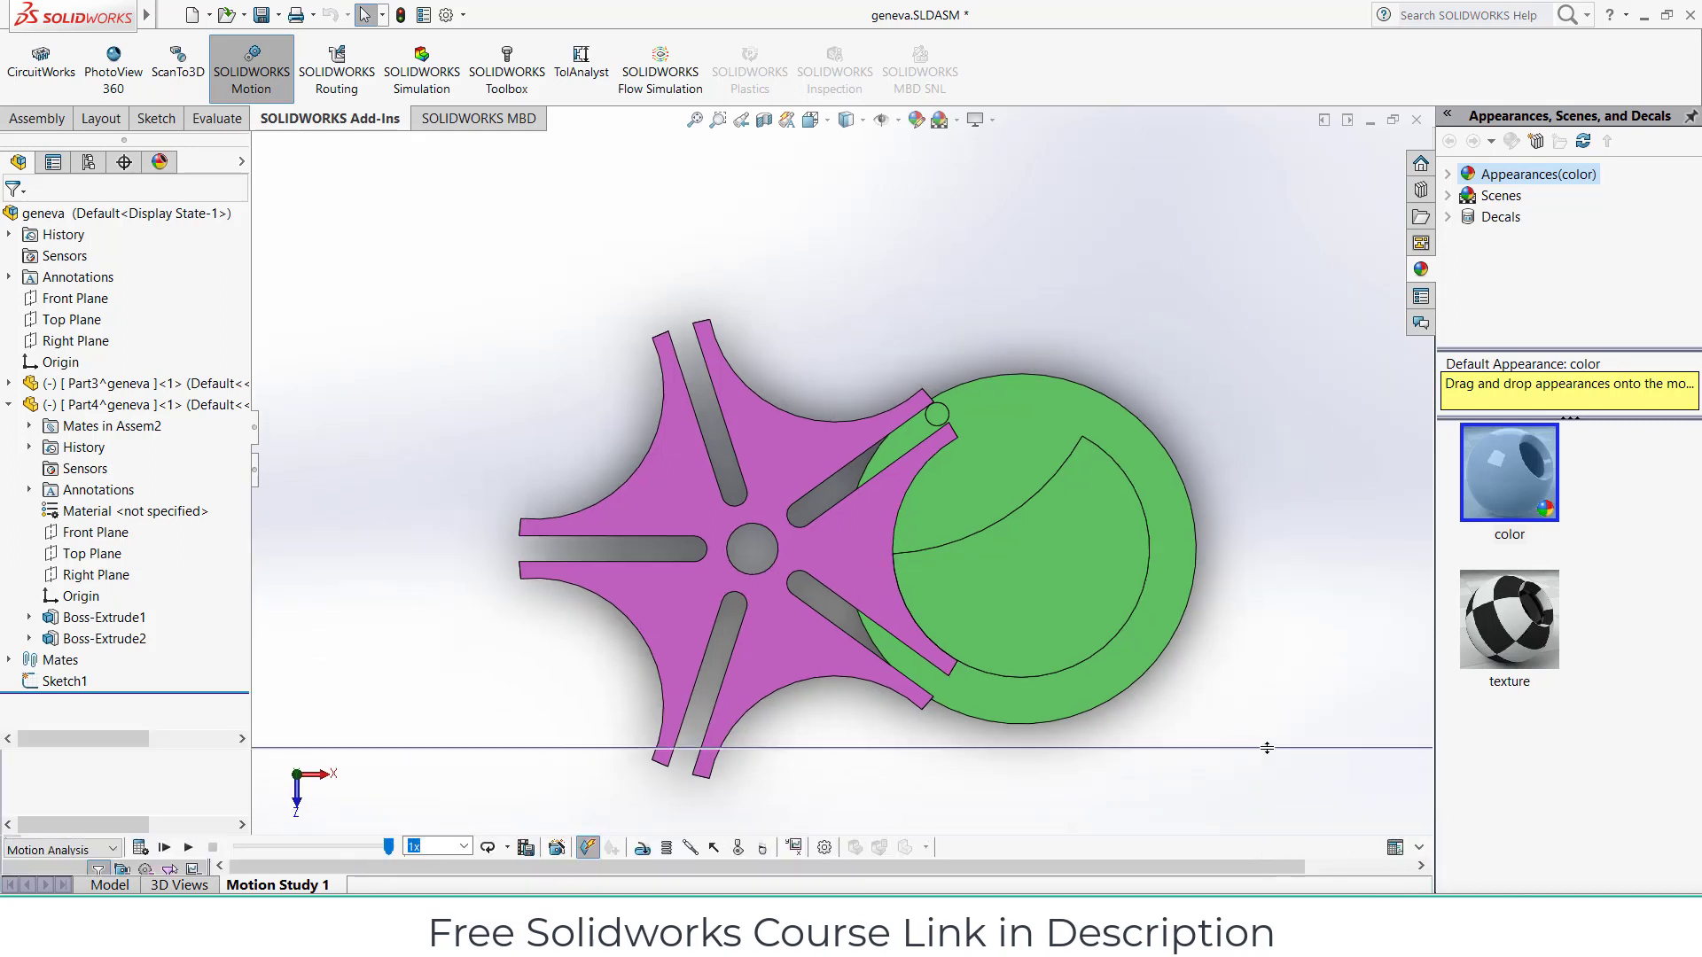
left_click_drag(1267, 748, 1266, 748)
left_click(113, 764)
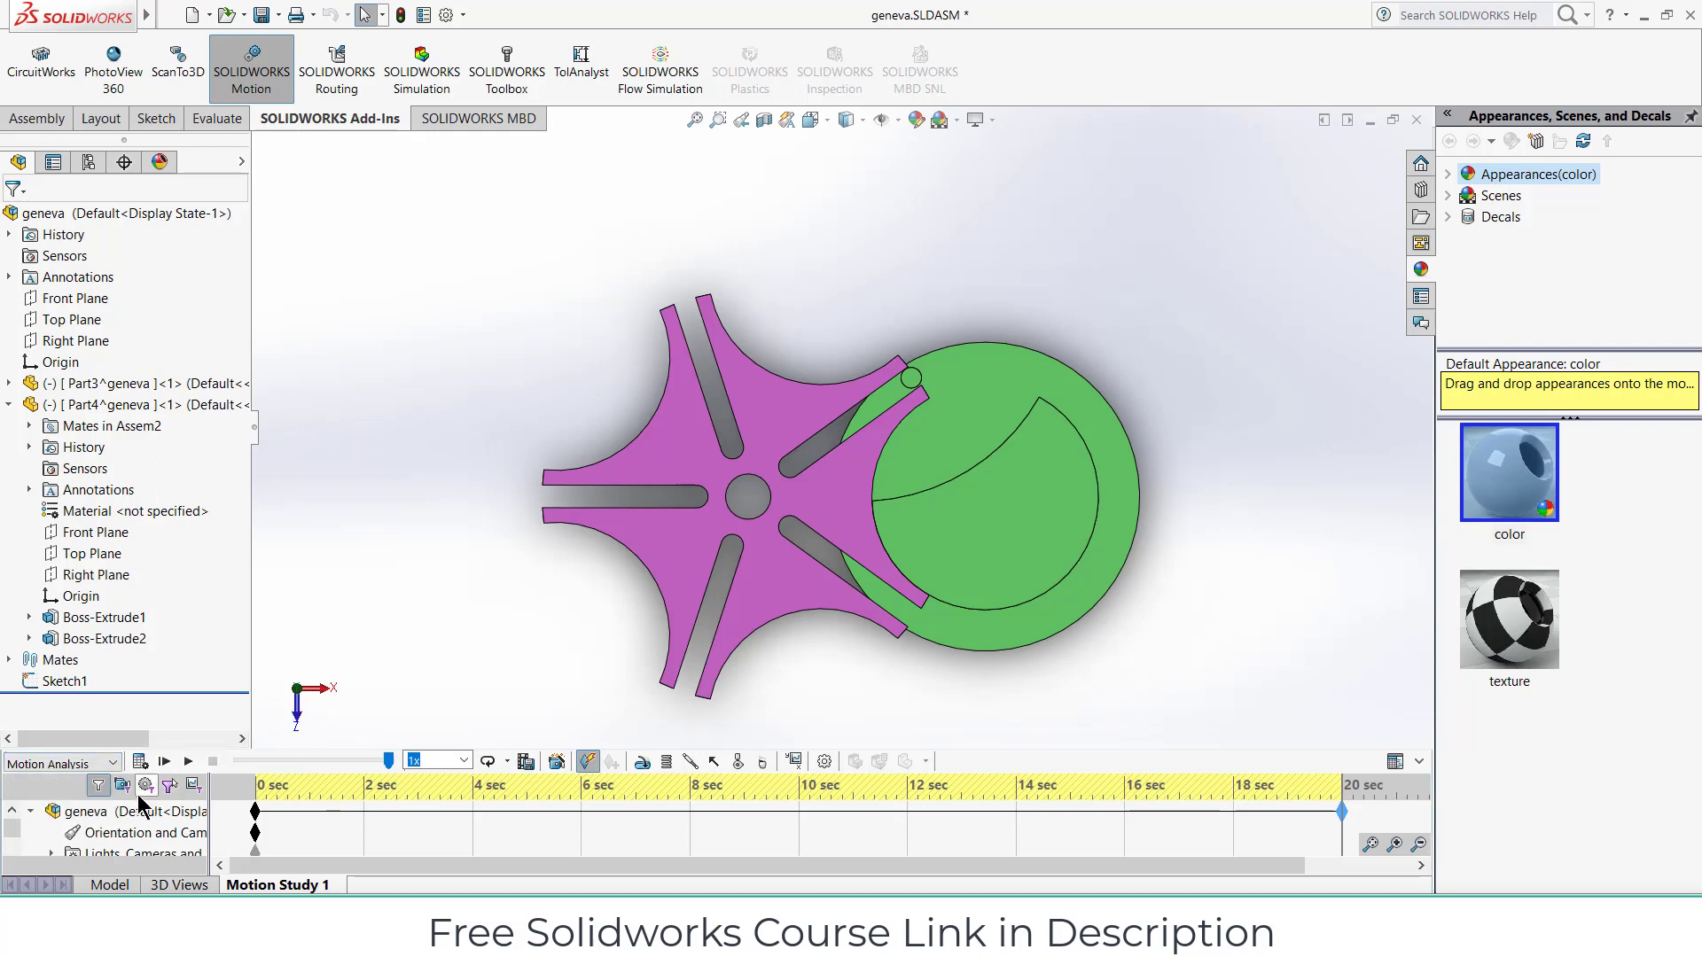
Step: Disable playback of view keys for the study's Orientation and Camera Views, and collapse the timeline
right_click(142, 833)
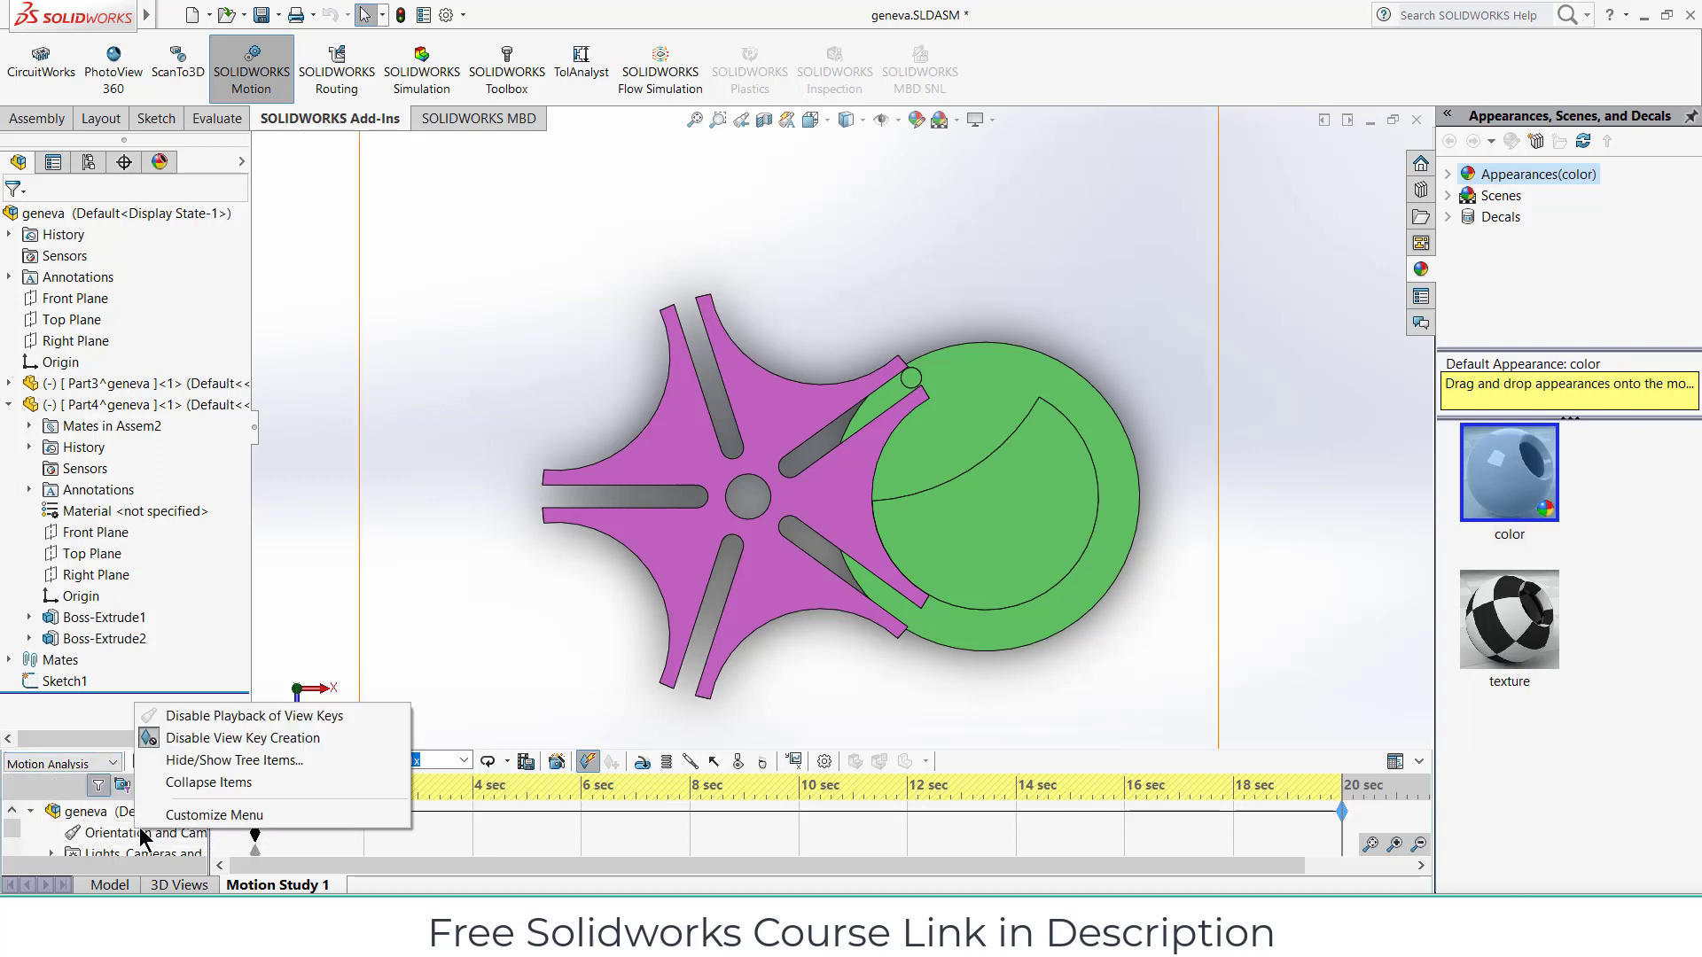
left_click(186, 718)
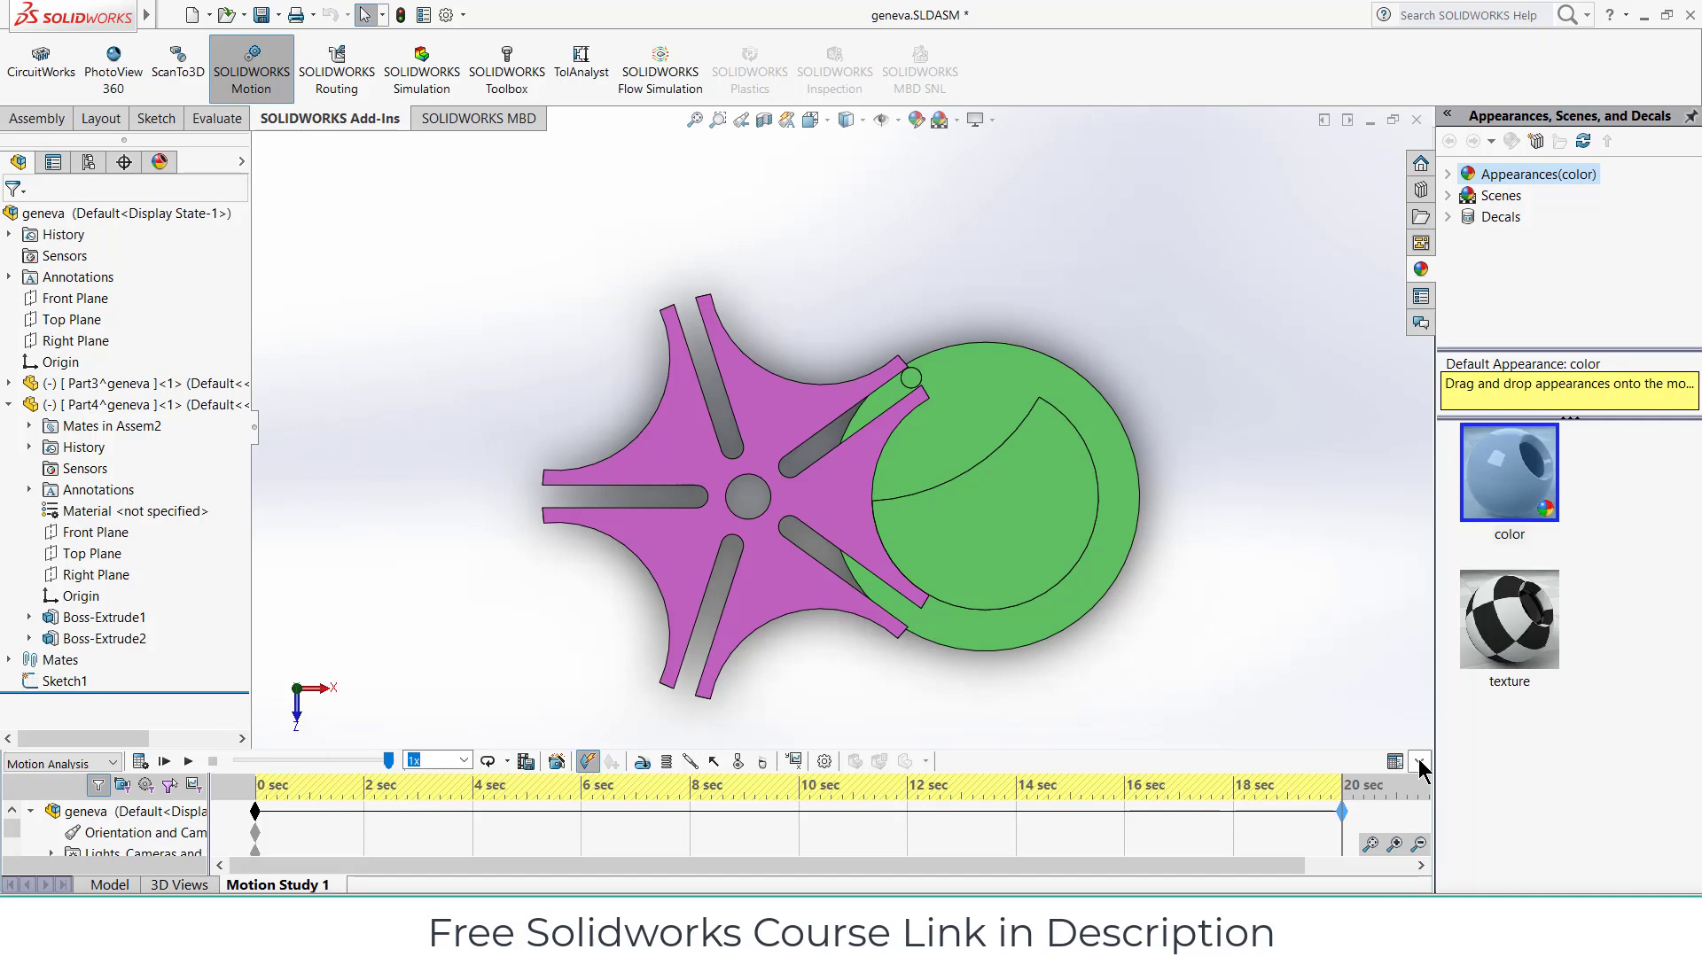
left_click(1420, 763)
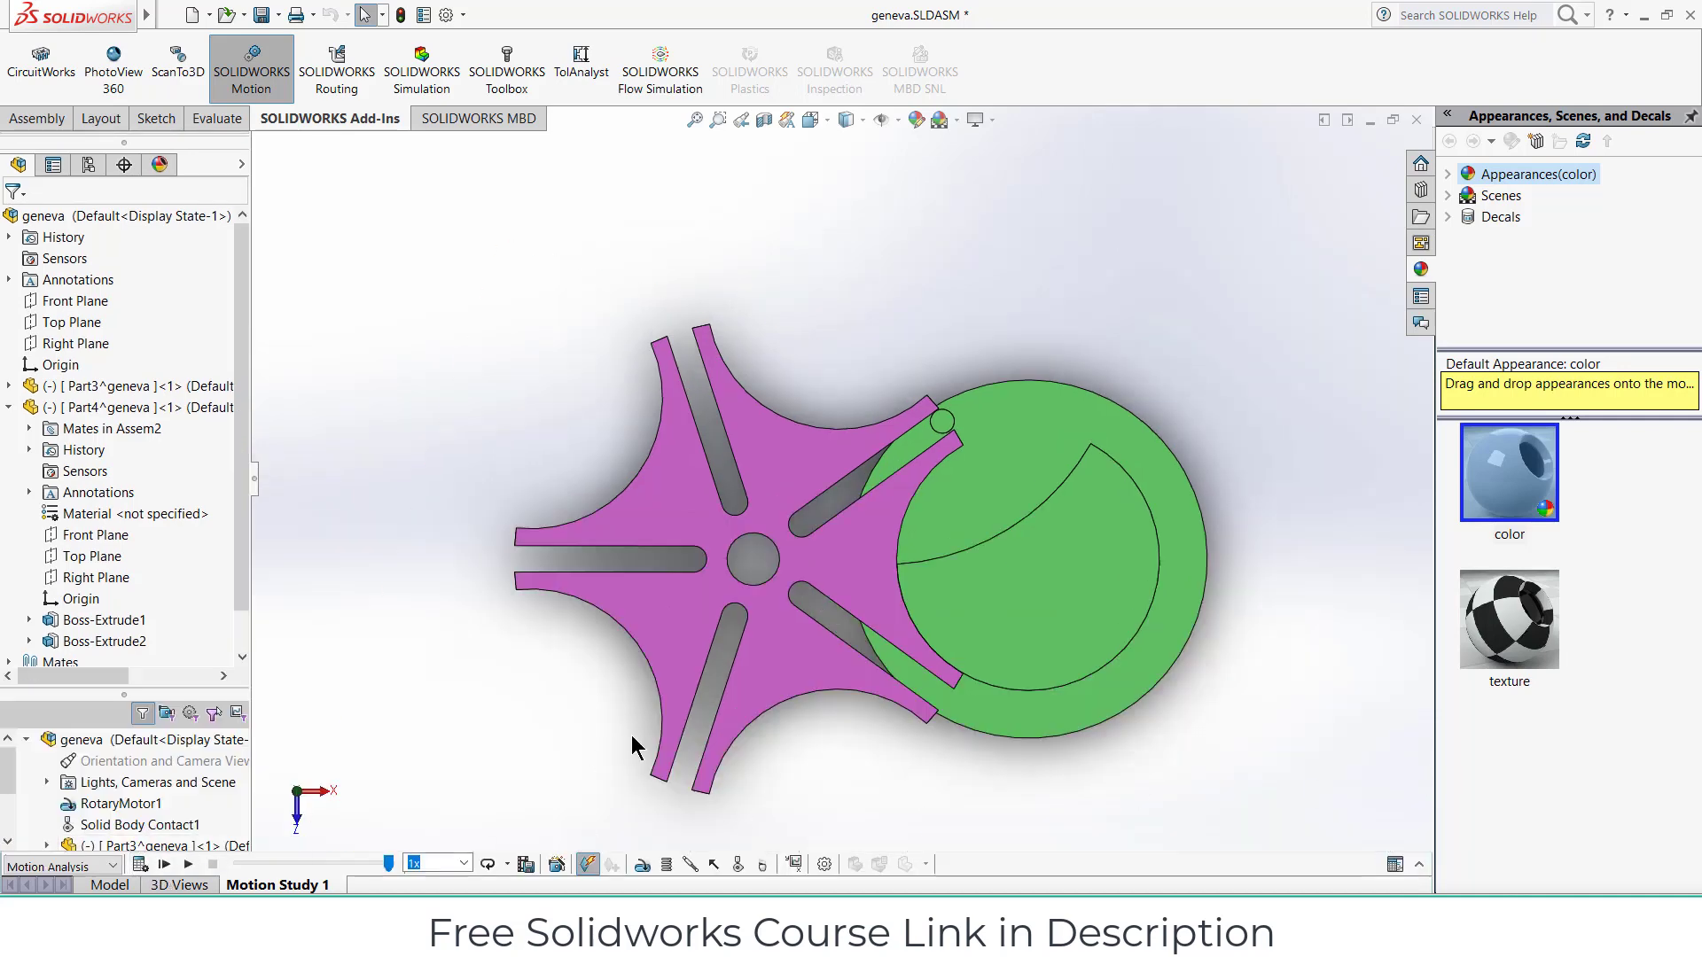
Step: Recalculate Motion Study 1 for the colored Geneva assembly
middle_click_drag(709, 718, 1051, 285)
scroll(905, 707, "down", 3)
scroll(958, 437, "down", 3)
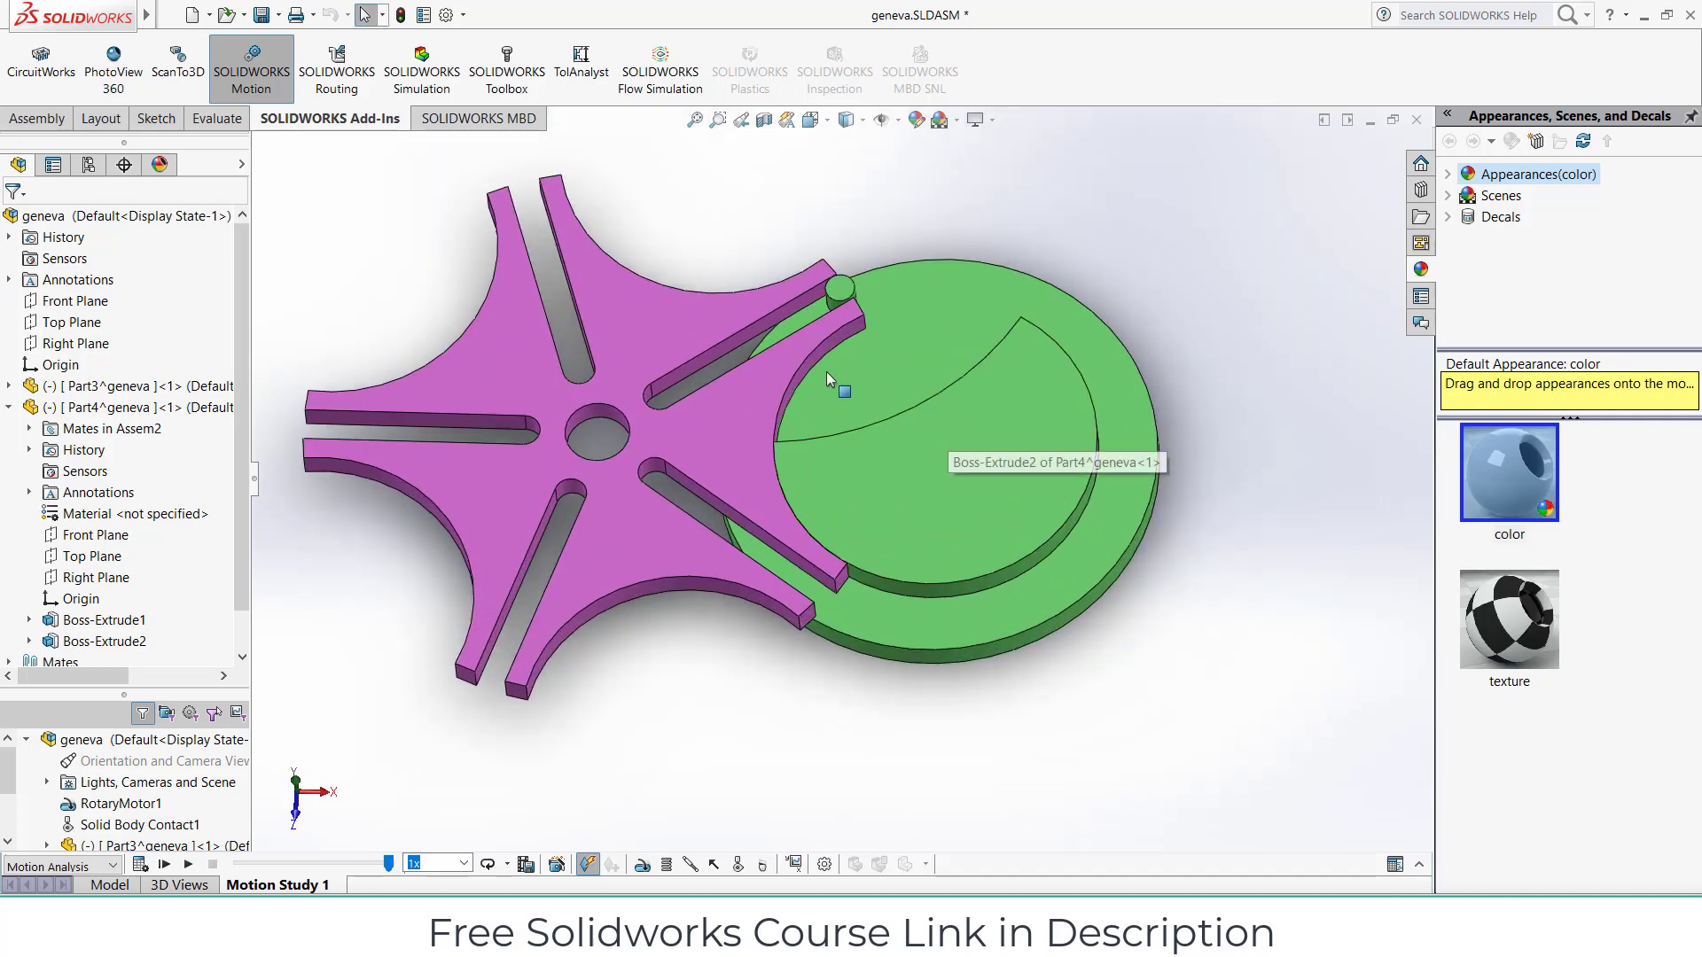
scroll(674, 266, "up", 1)
scroll(677, 312, "down", 2)
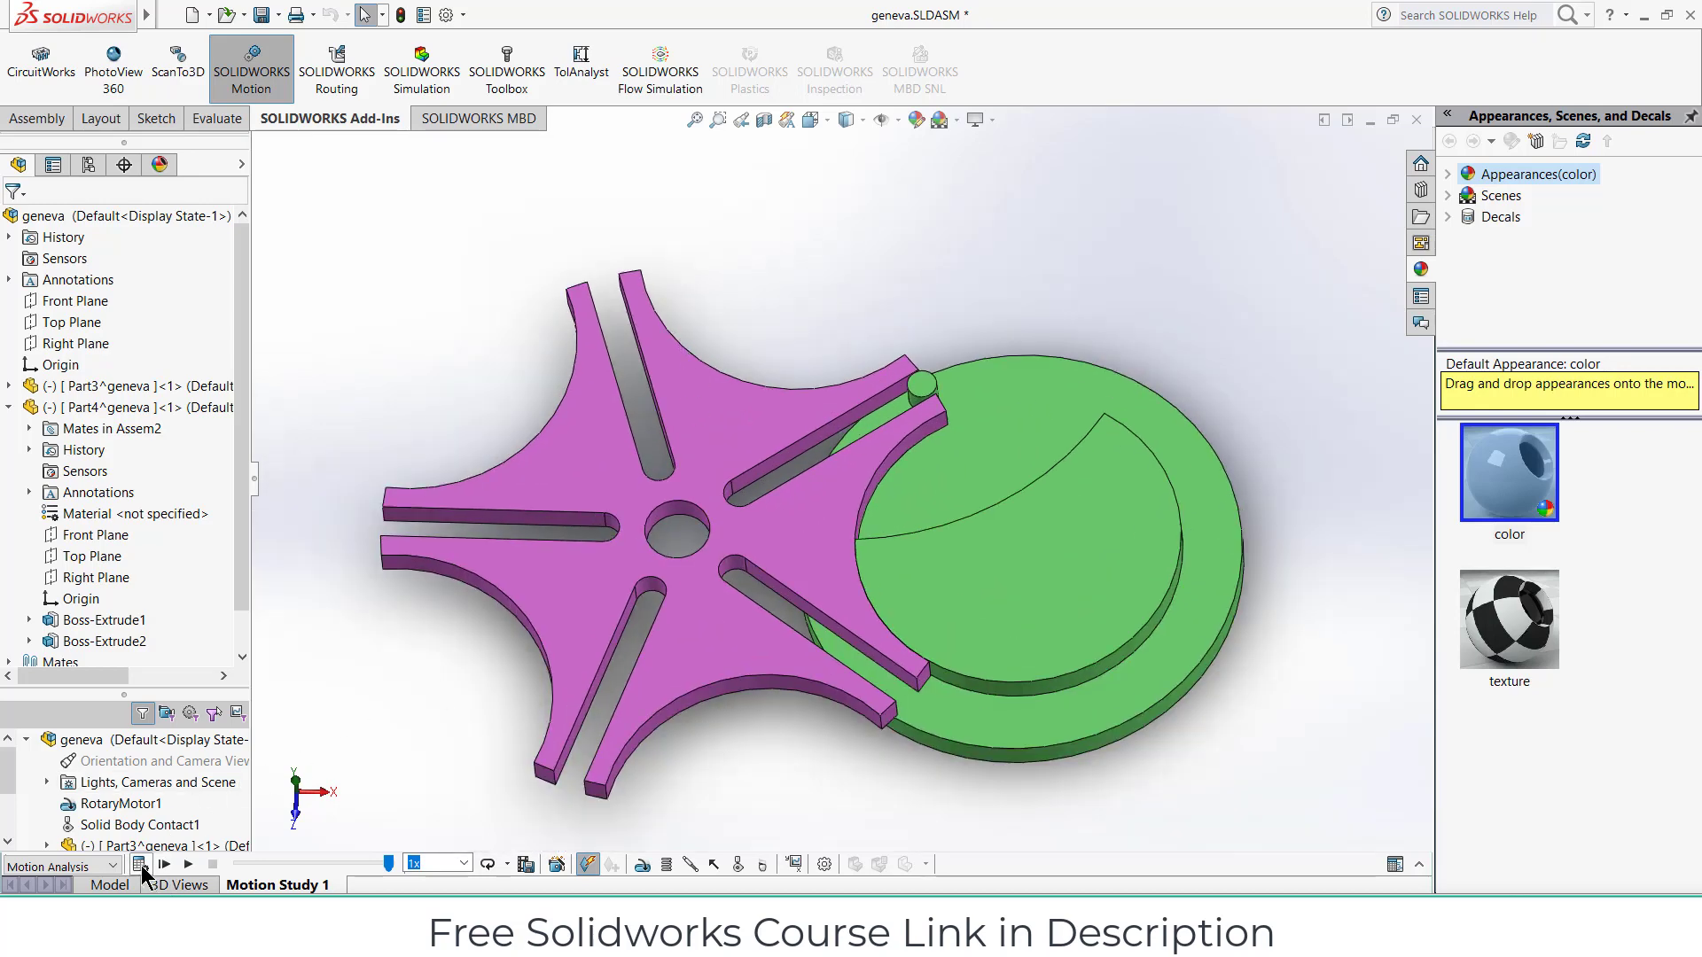
left_click(140, 866)
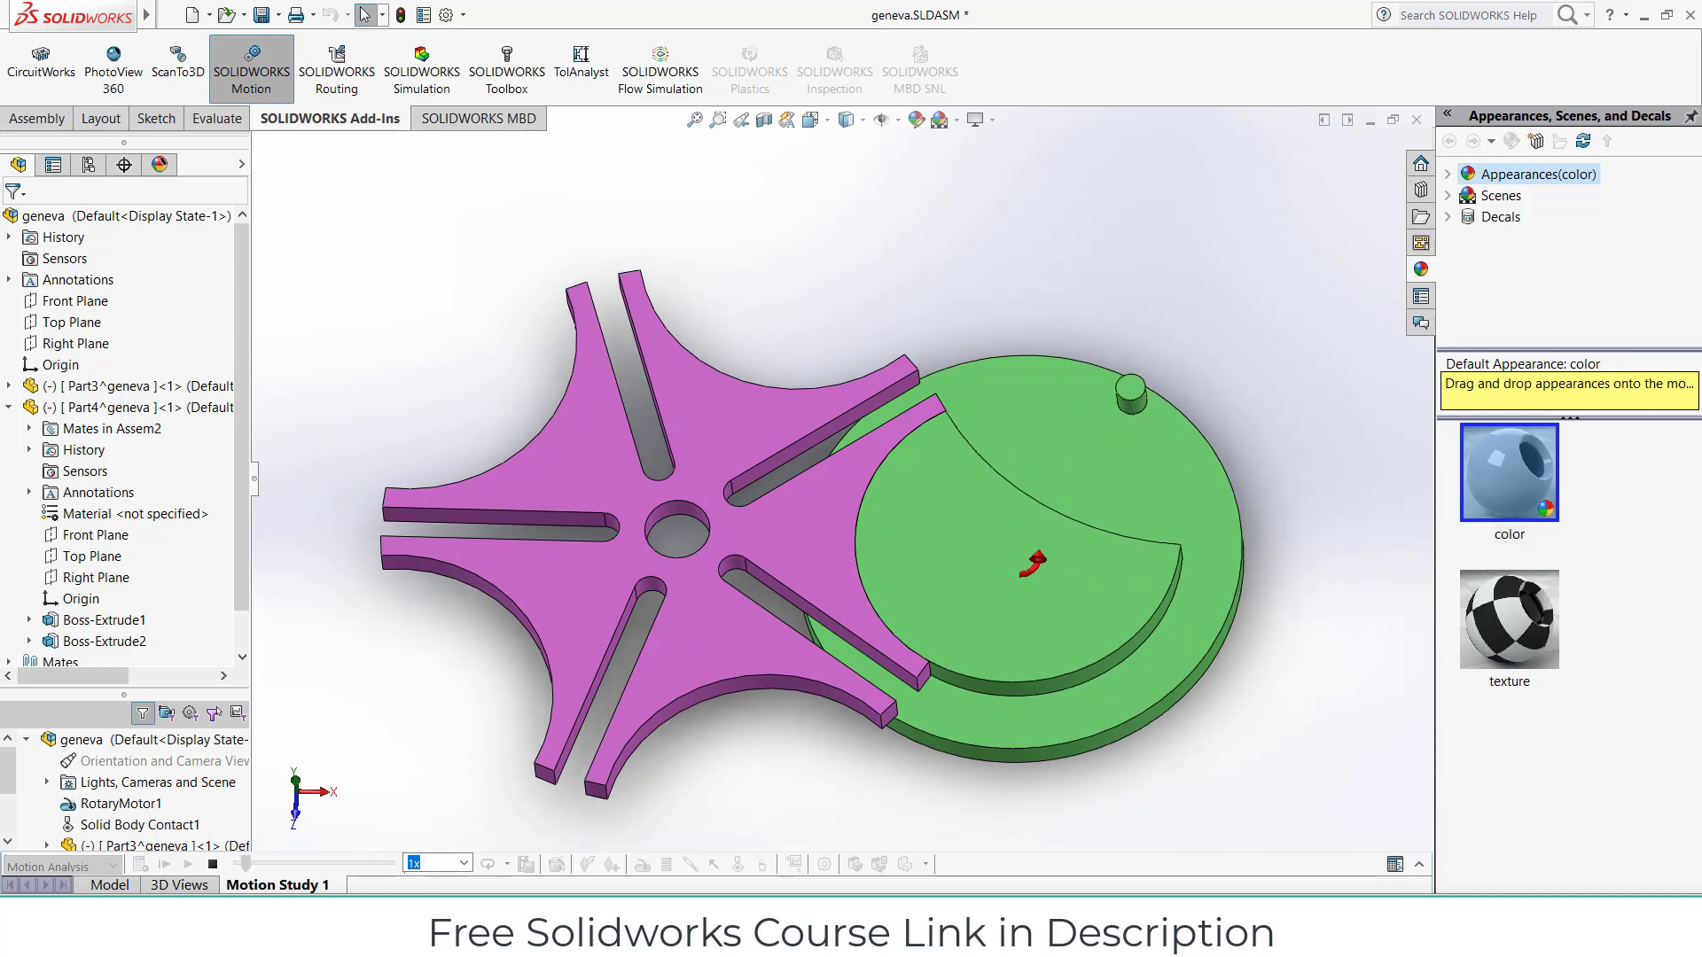